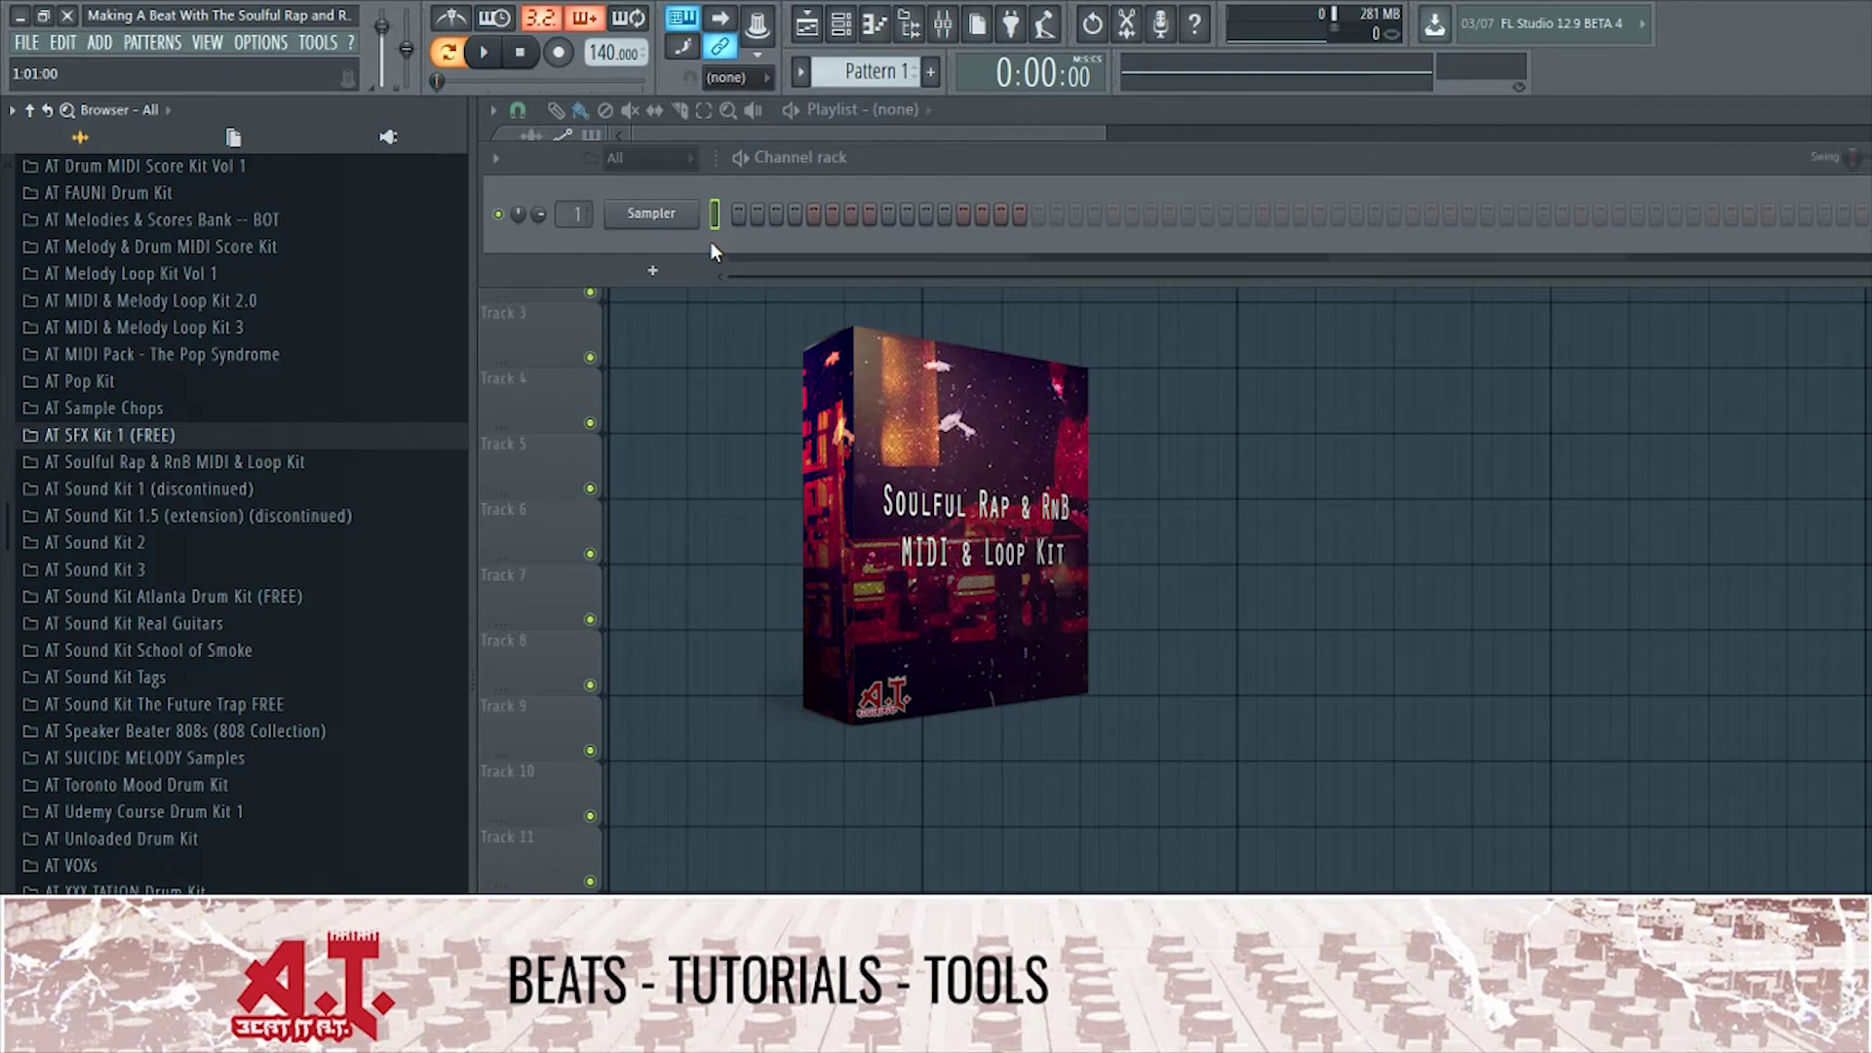
Browse the AT Soulful Rap & RnB MIDI & Loop Kit folder, checking its MIDI files and listing its WAV loops.
click(199, 464)
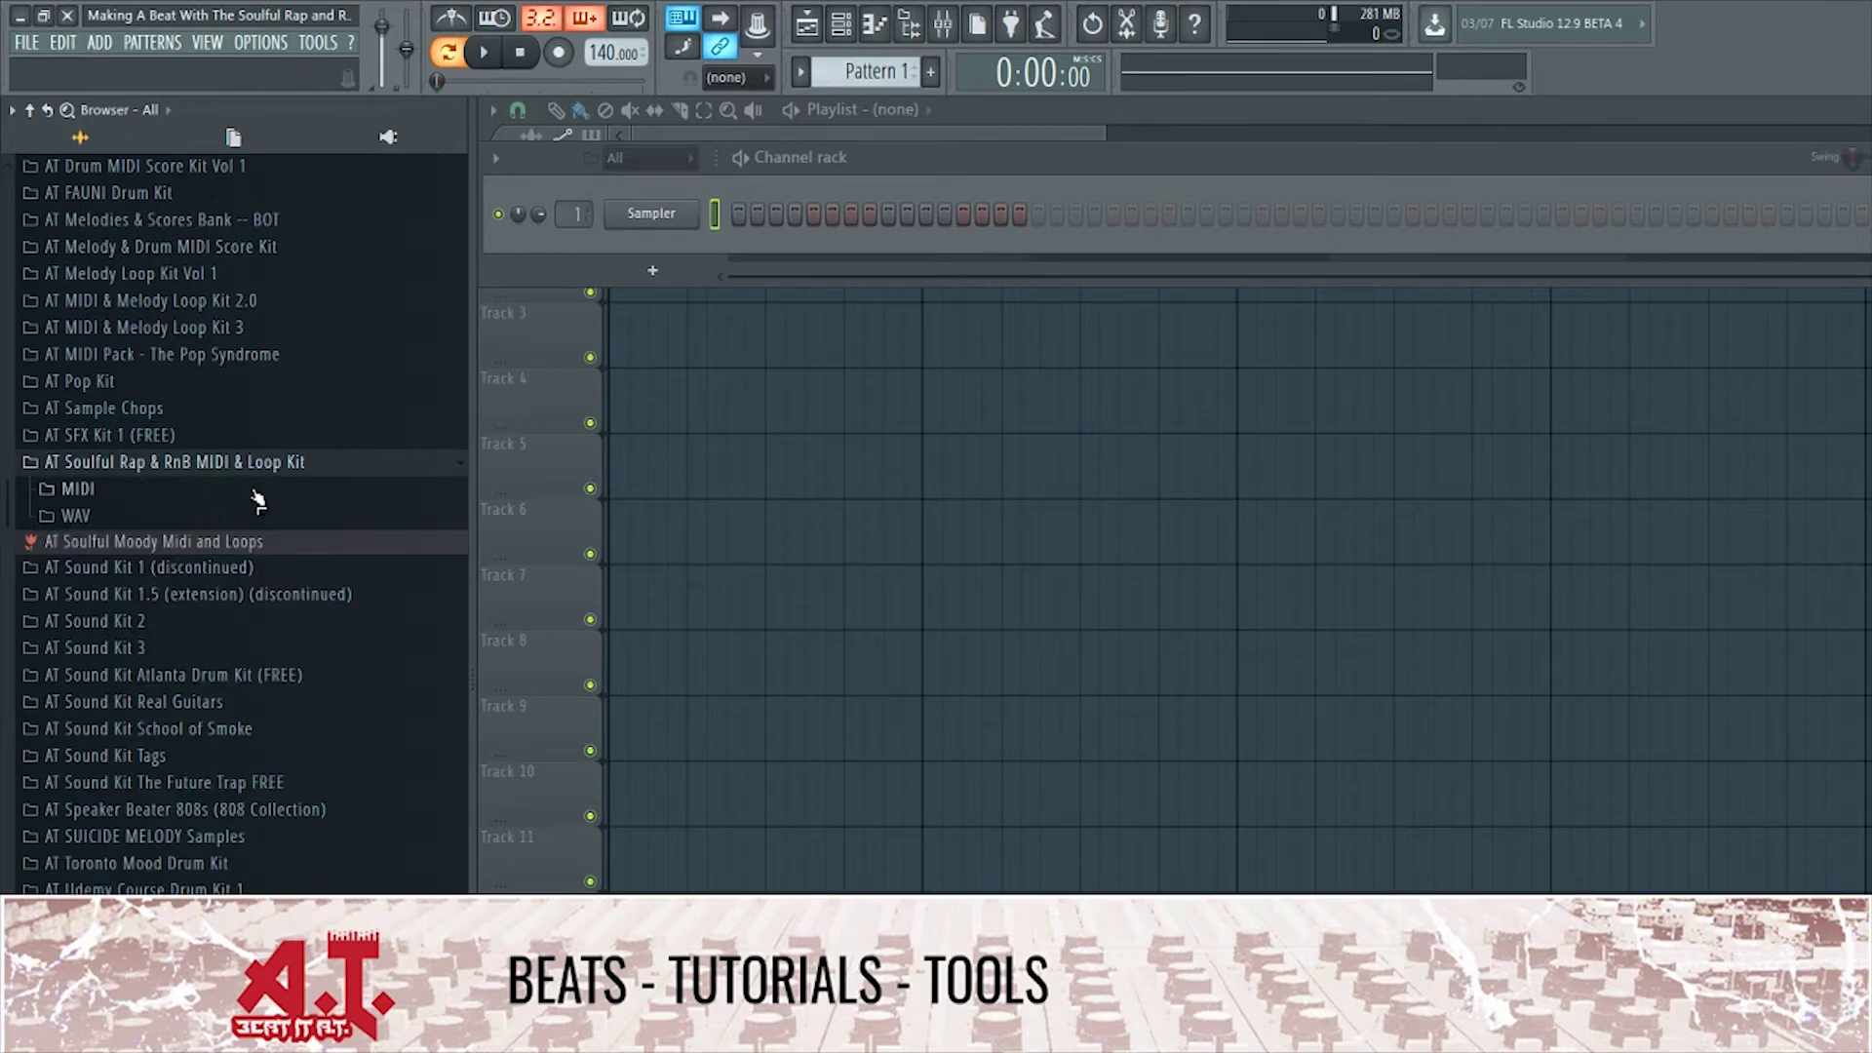
click(216, 499)
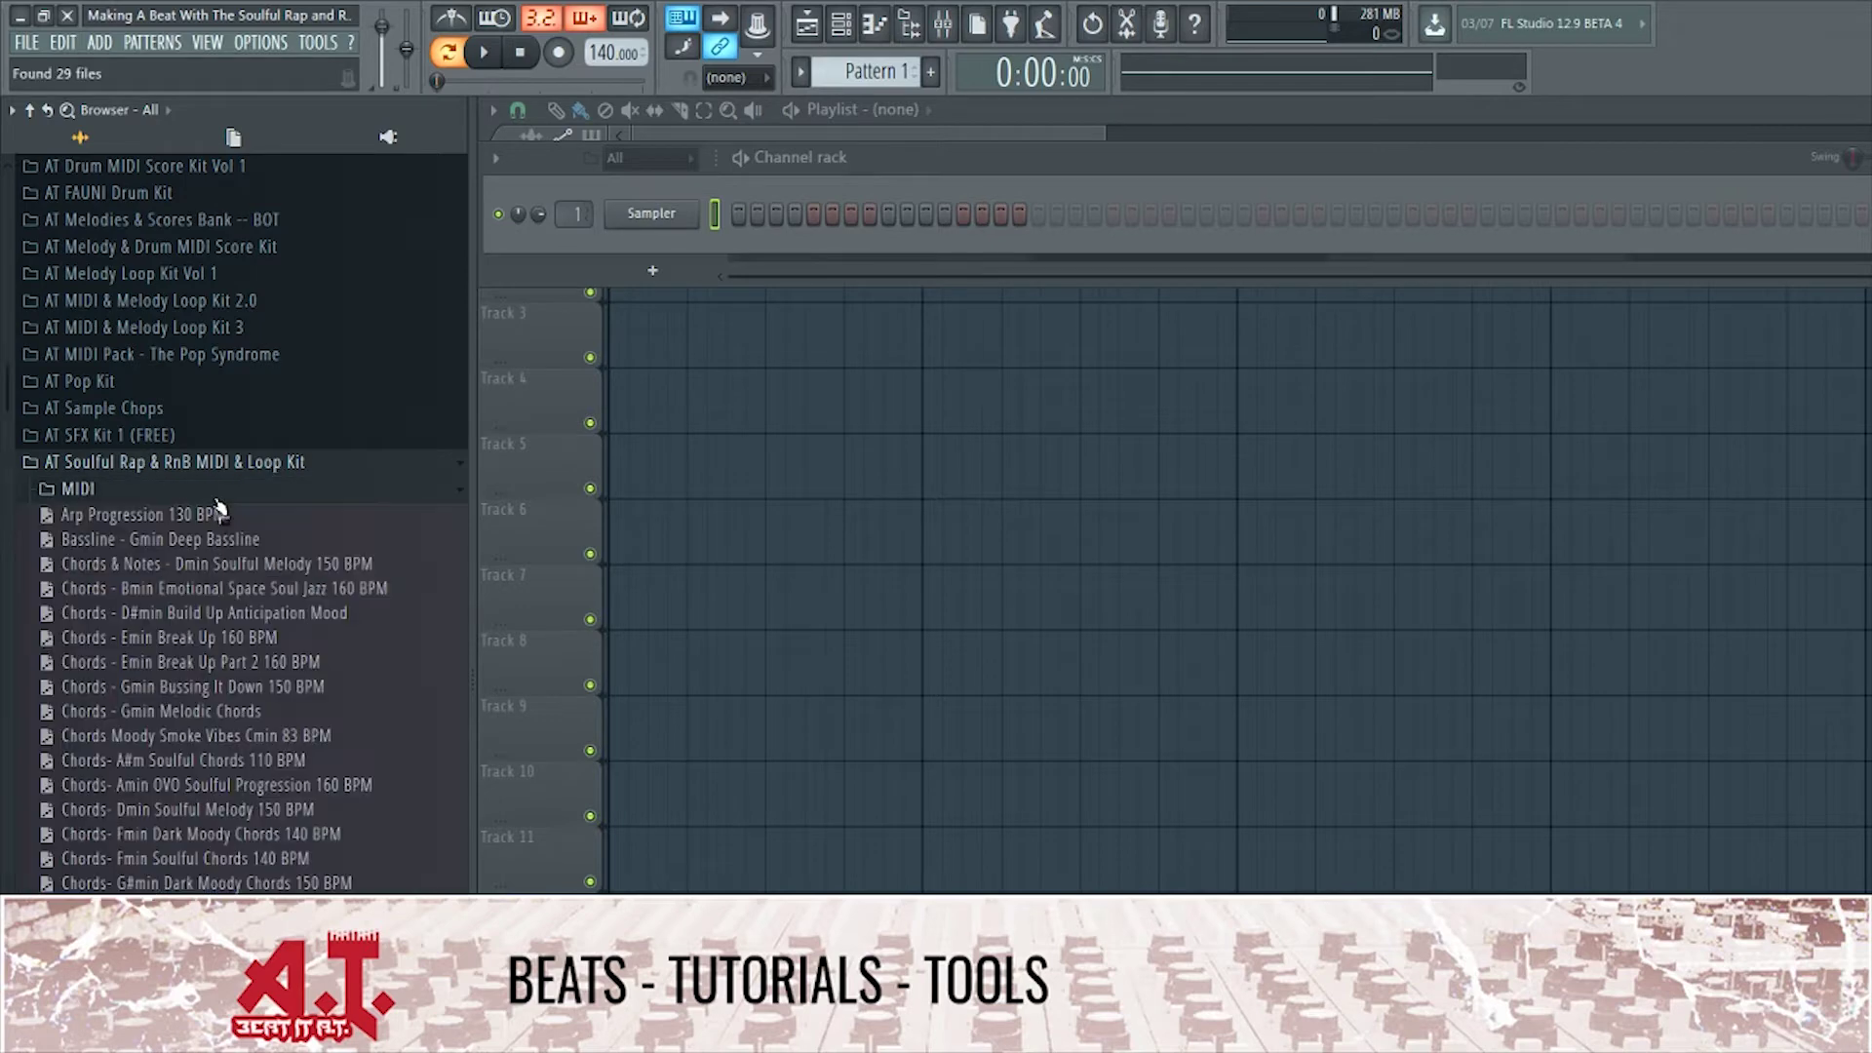
scroll(261, 514, down, 3)
click(131, 344)
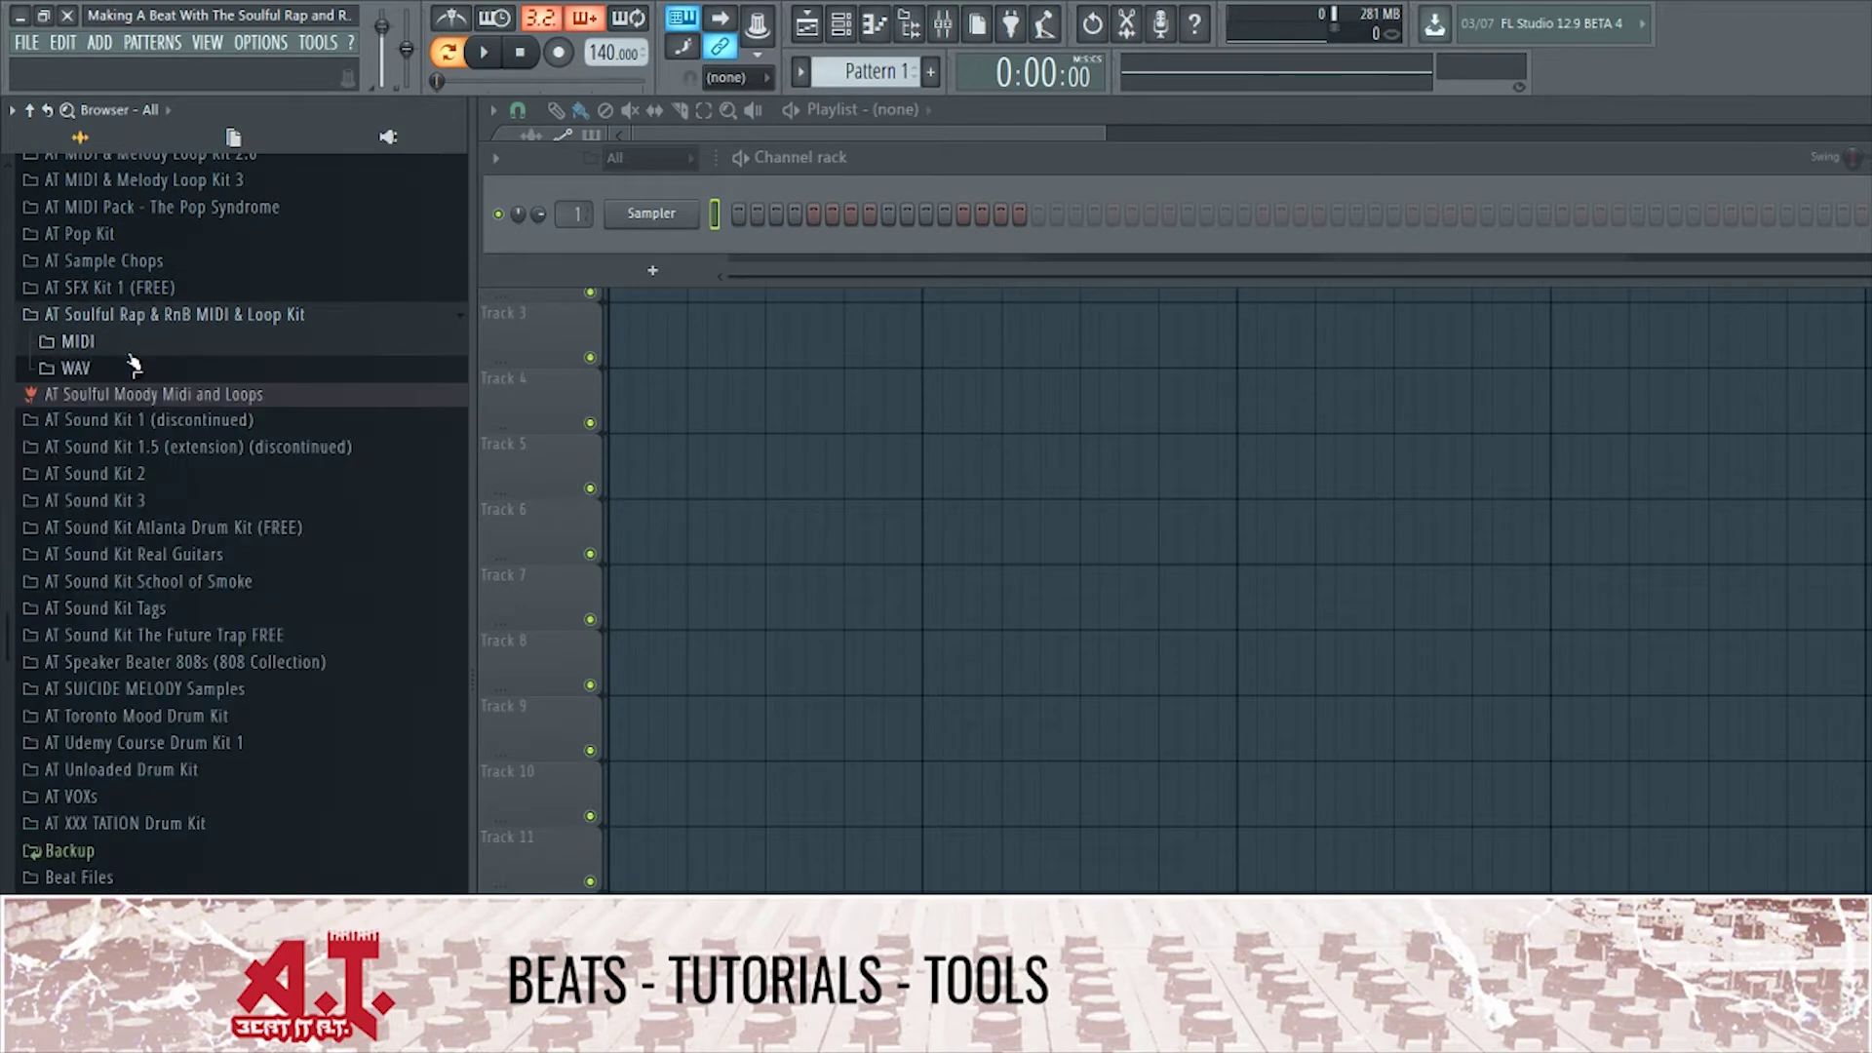
click(133, 371)
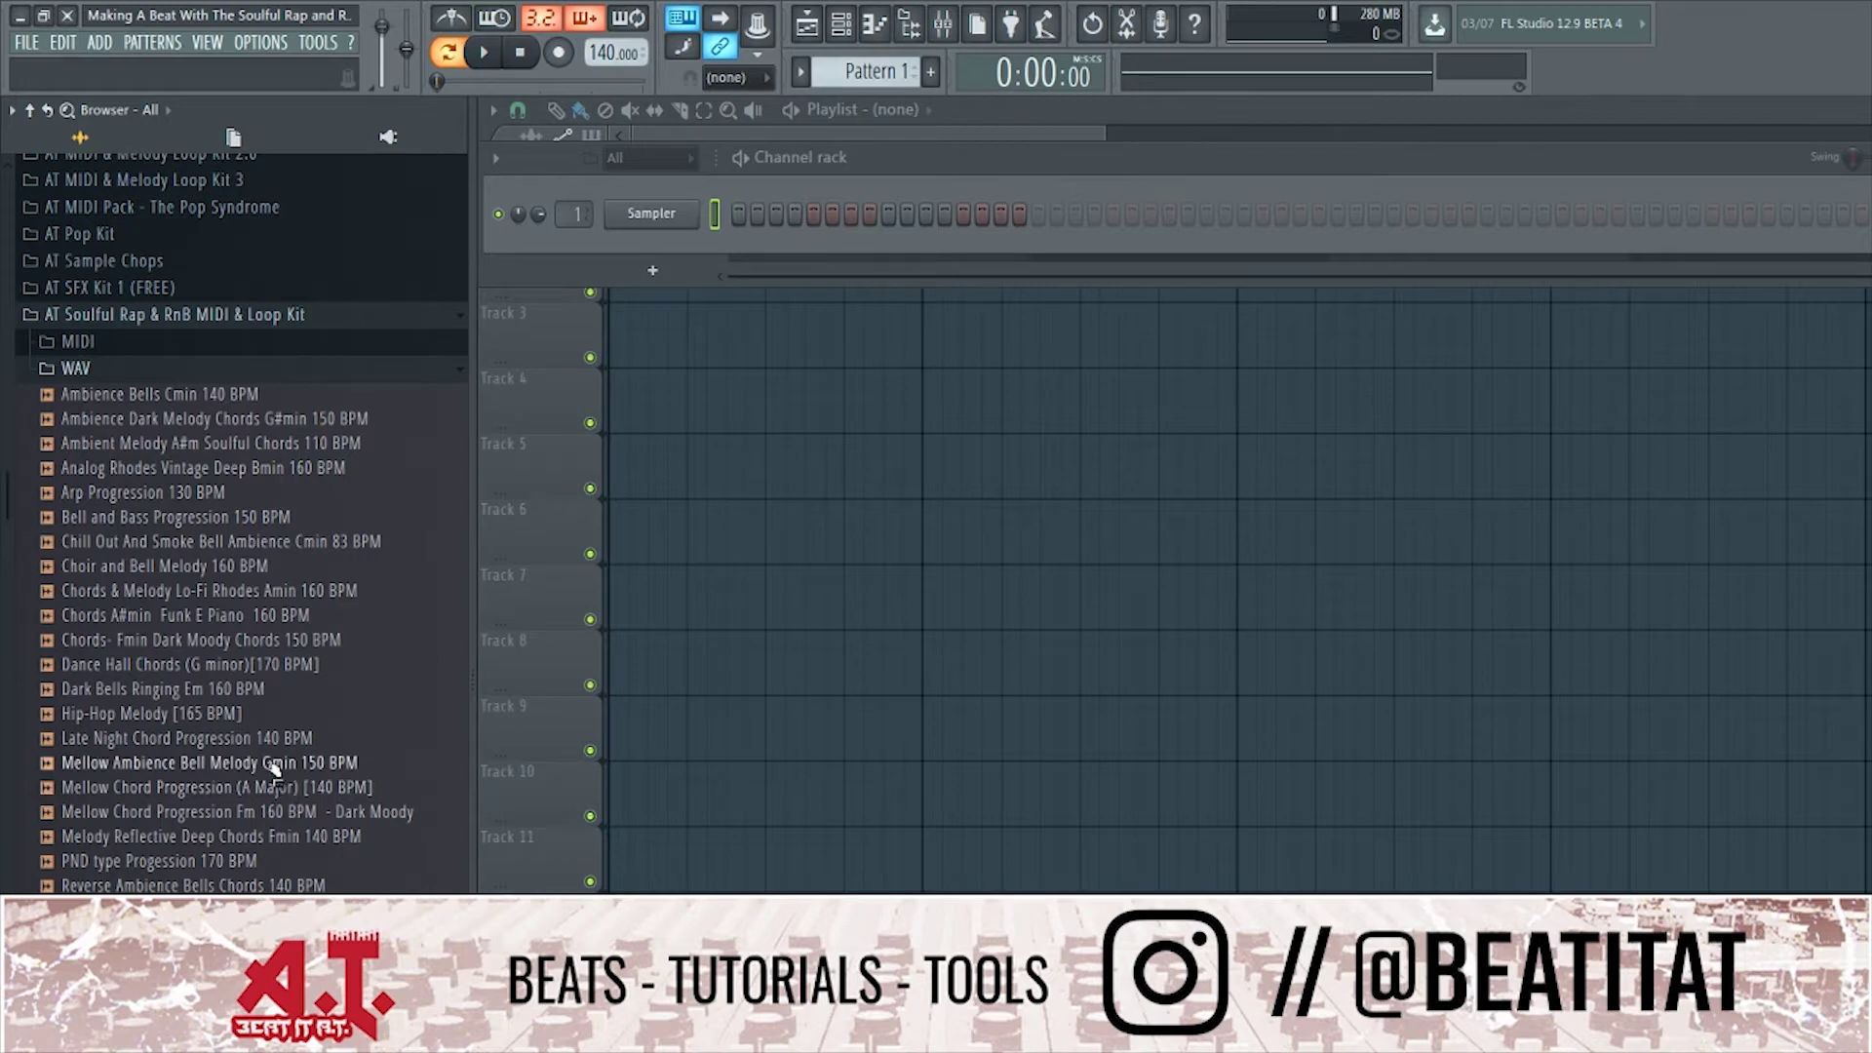
Set the project tempo to 160 BPM.
right_click(592, 51)
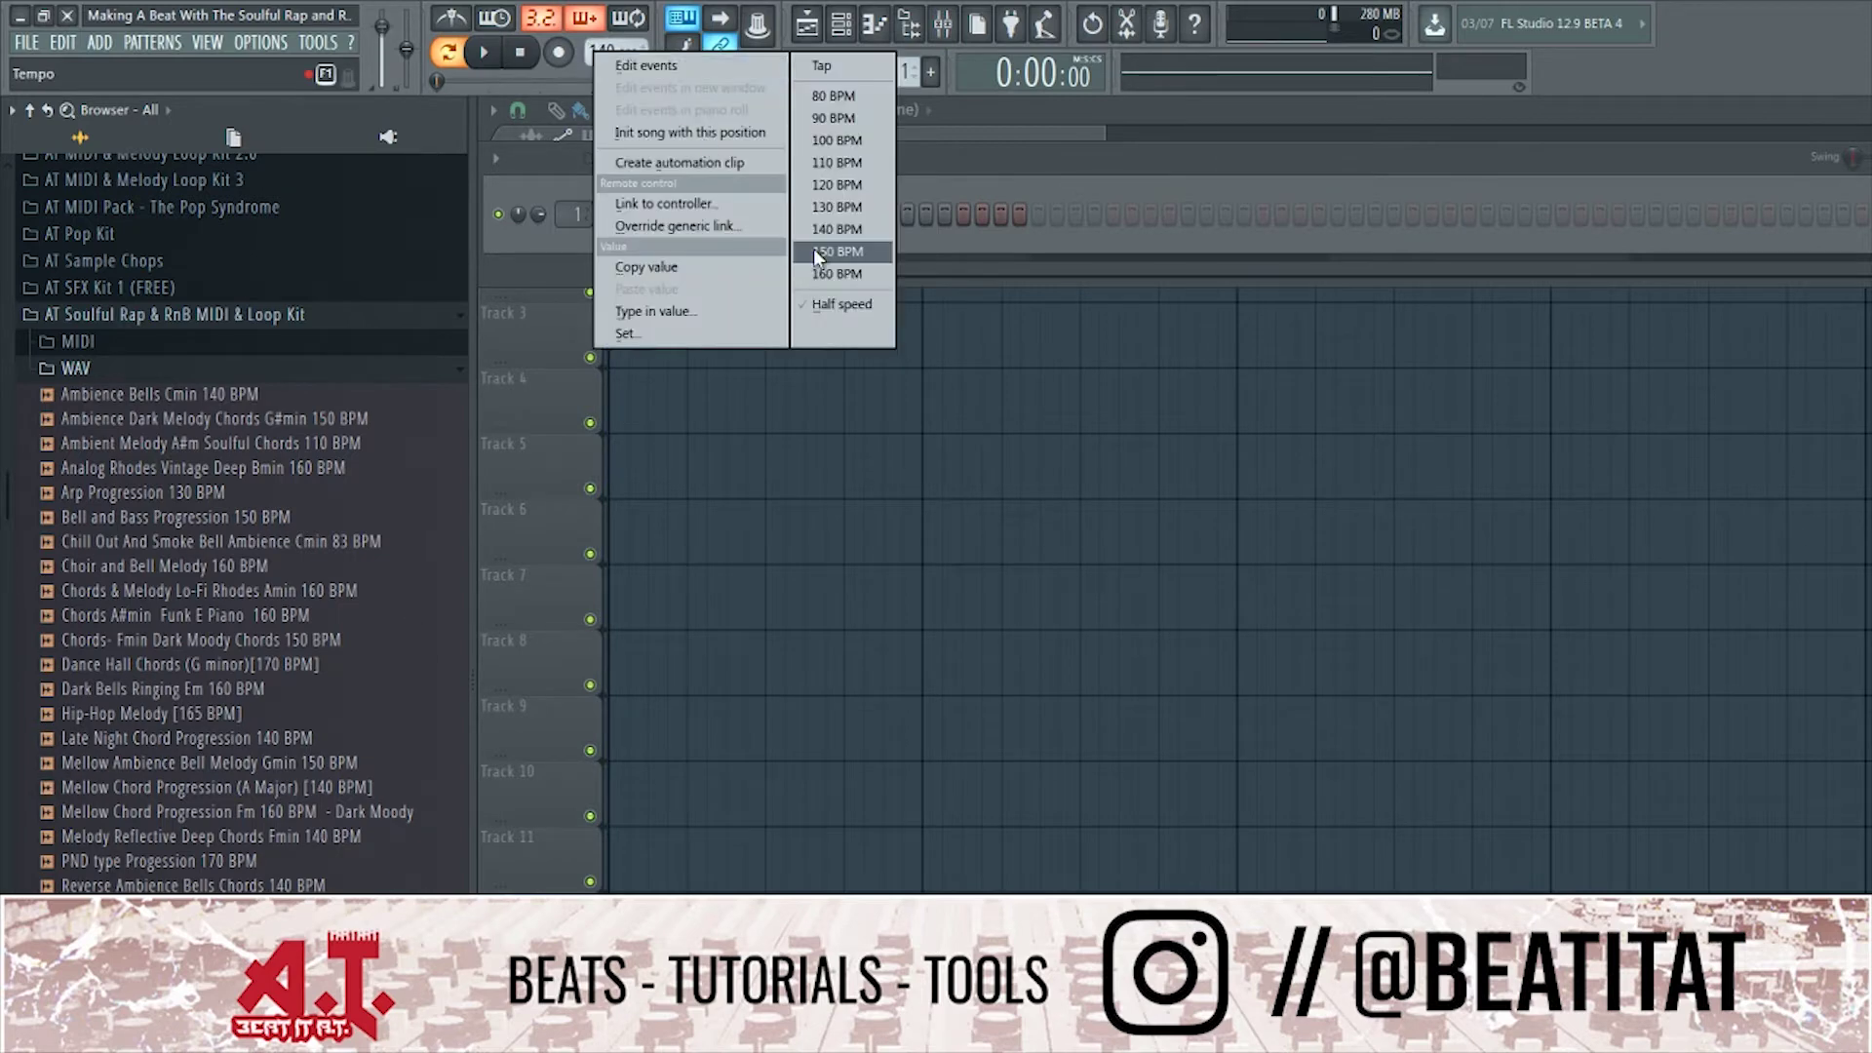
click(843, 275)
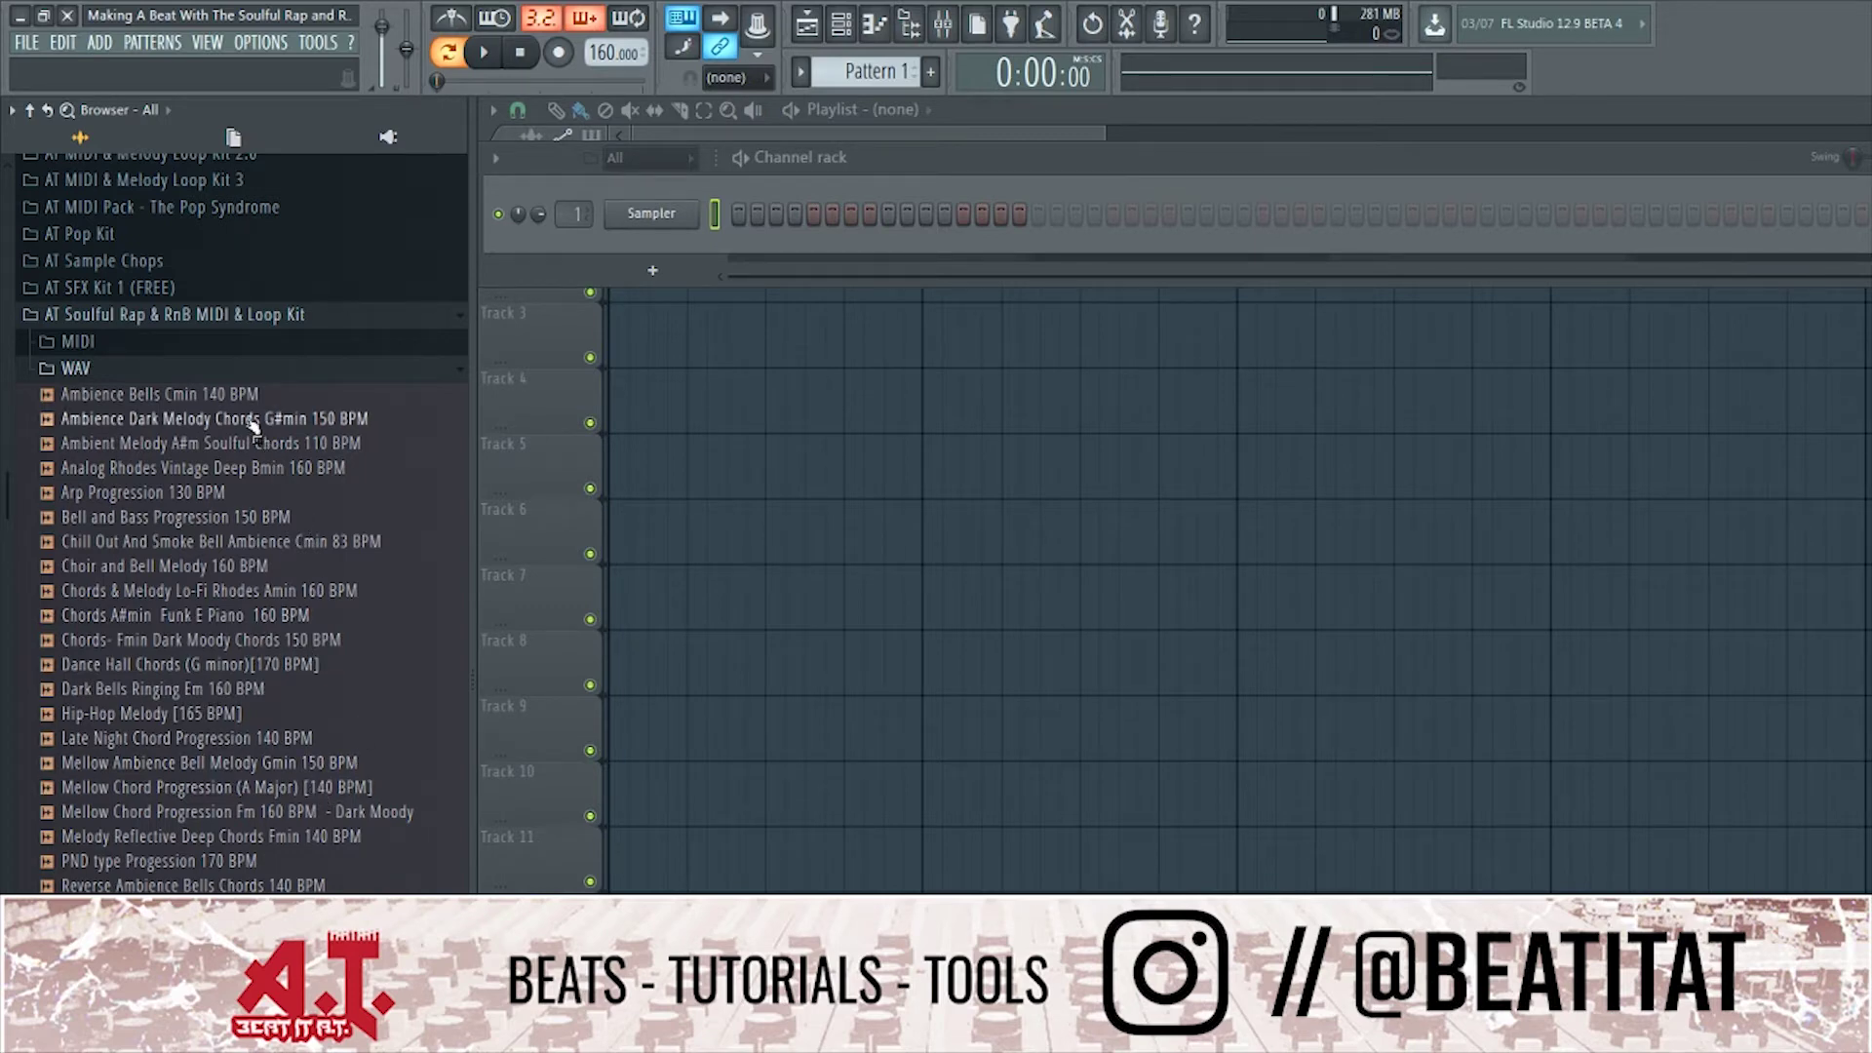
Audition several WAV loops and place Reverse Ambience Bells Chords 140 BPM at the start of Track 1 in the playlist.
click(240, 525)
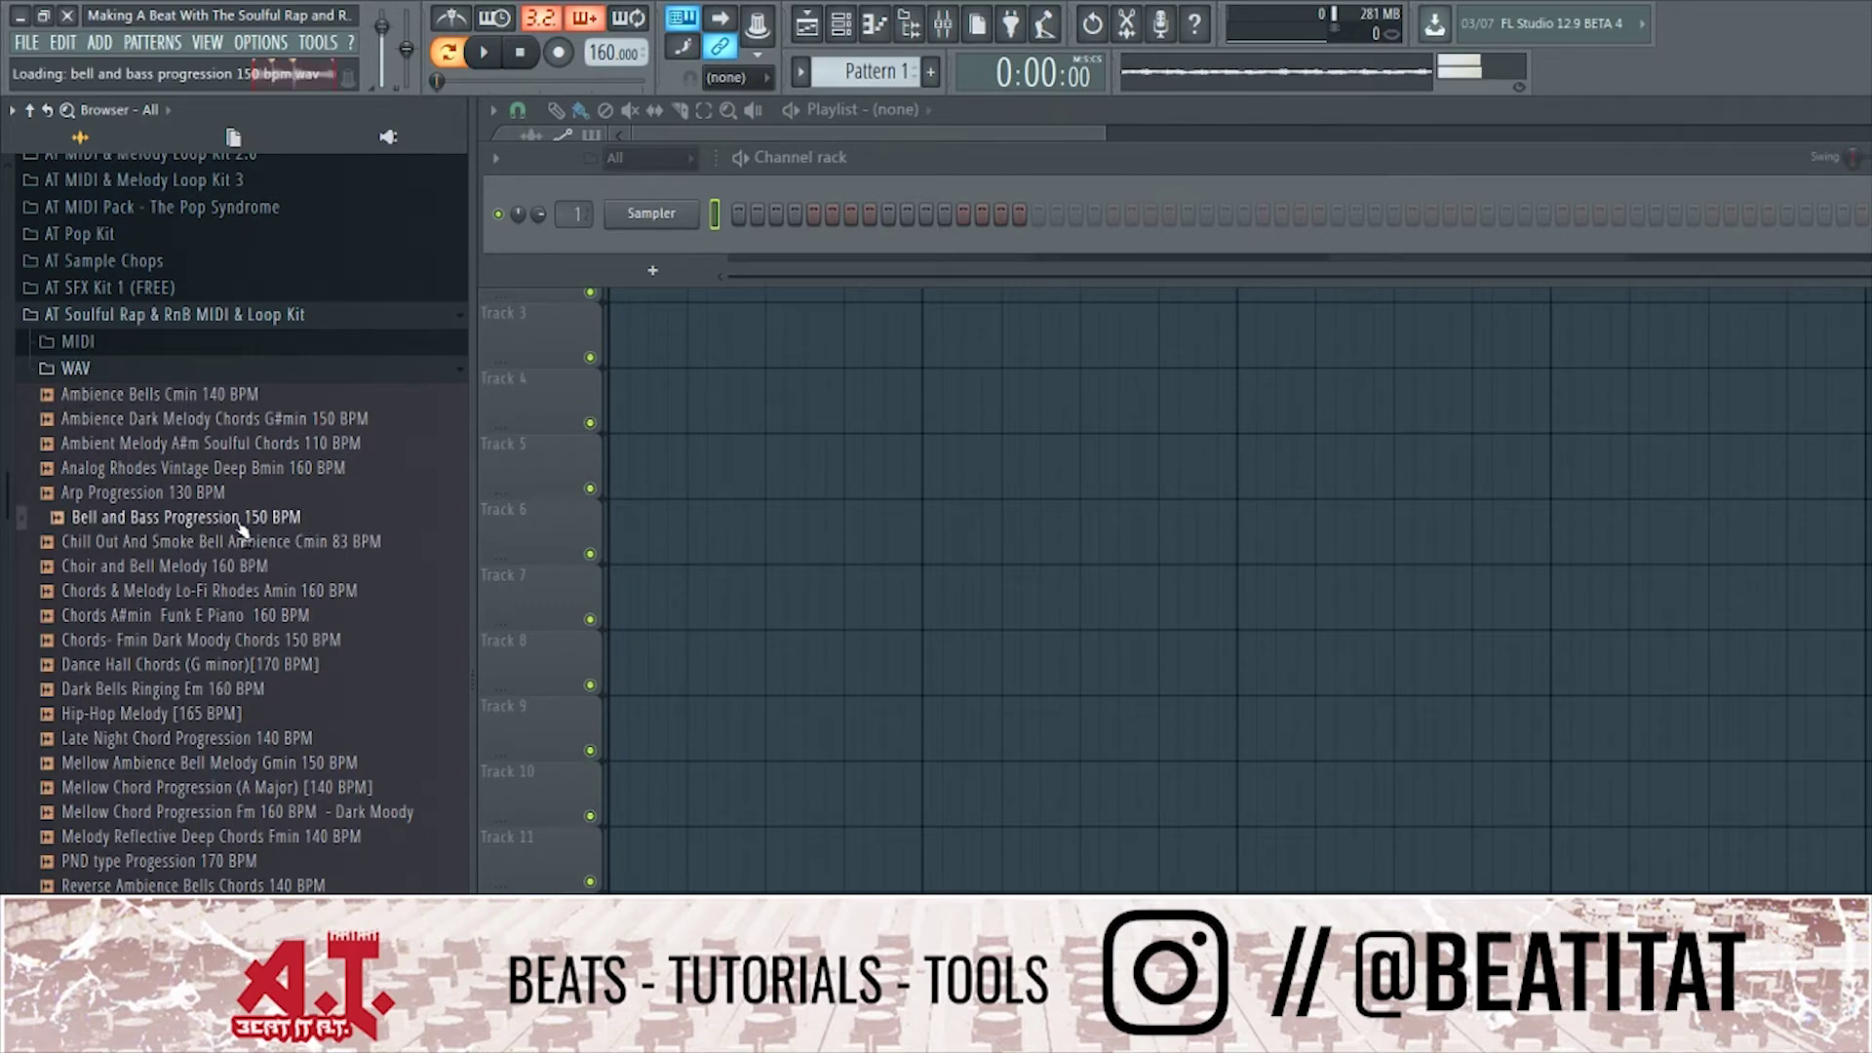
click(255, 541)
click(286, 885)
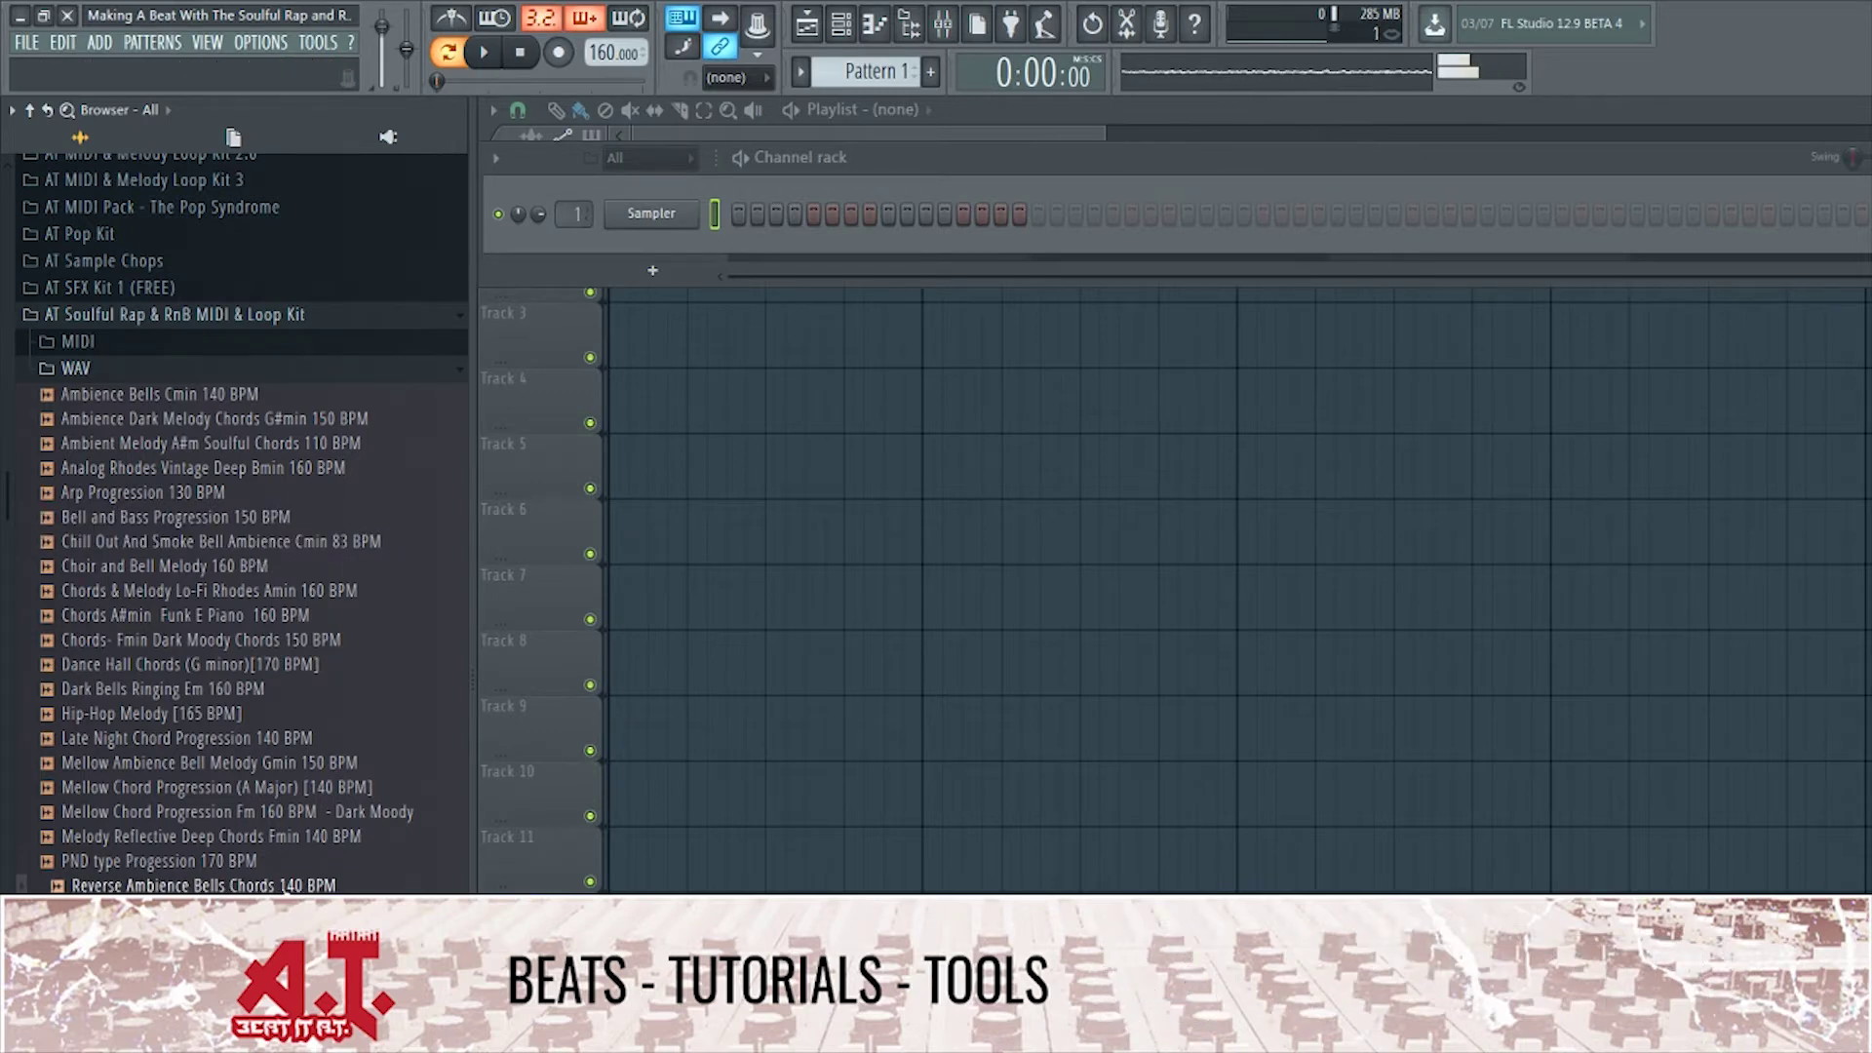
drag(286, 885, 624, 200)
Time-stretch the Reverse Ambience Bells Chords loop by assigning it an original tempo of 140 BPM, and play it back.
double_click(696, 213)
right_click(1168, 578)
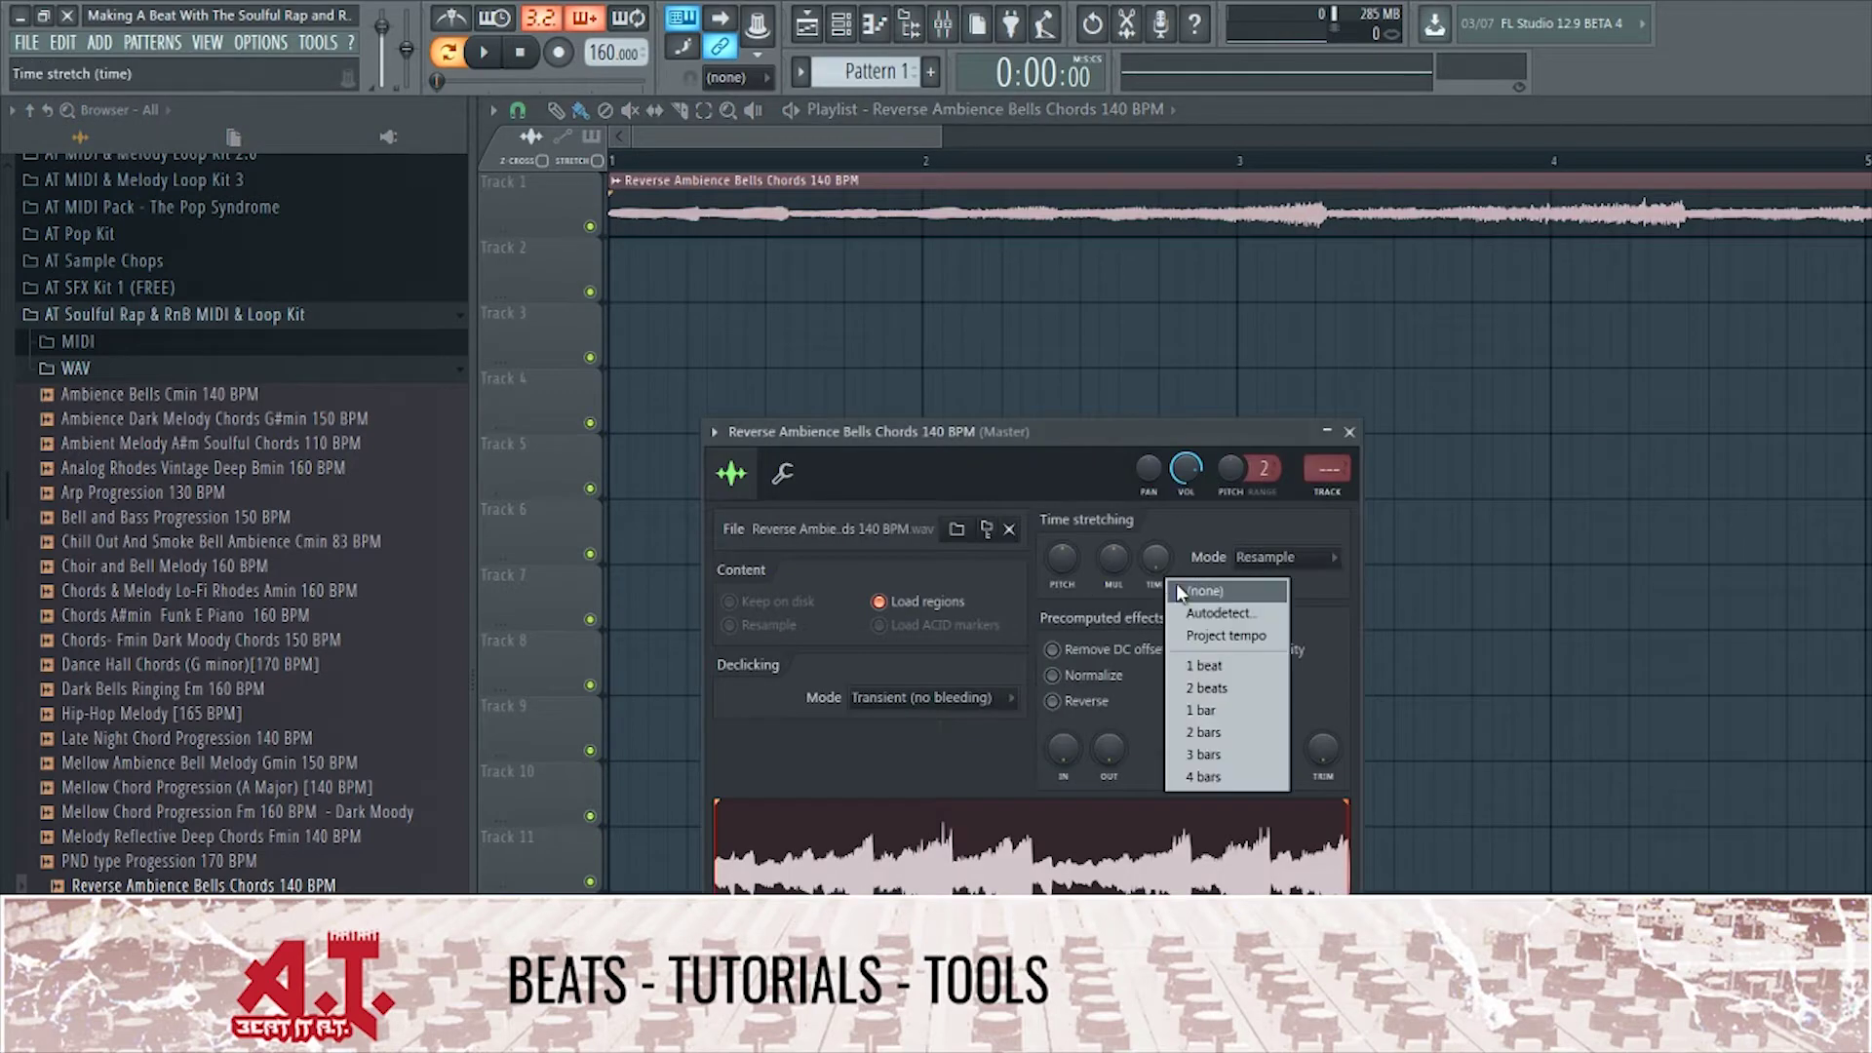
click(1213, 614)
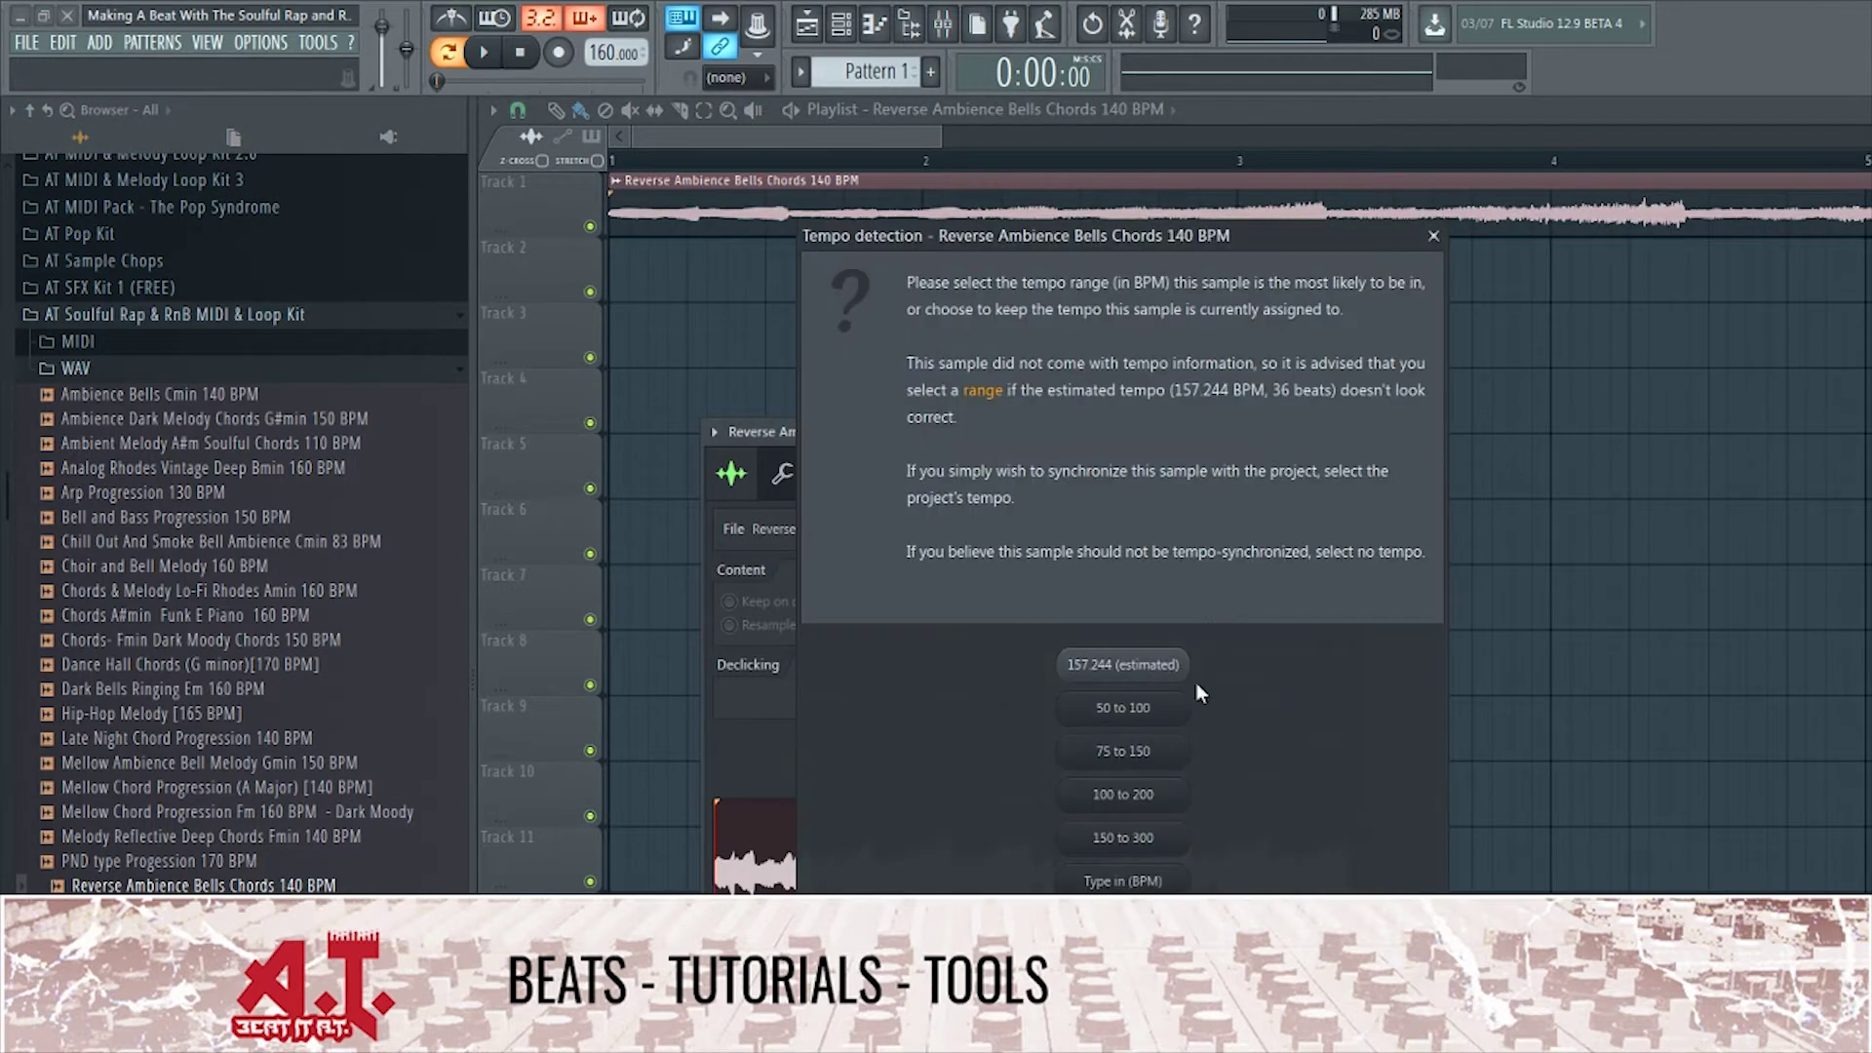
click(1160, 881)
text(140)
key(Return)
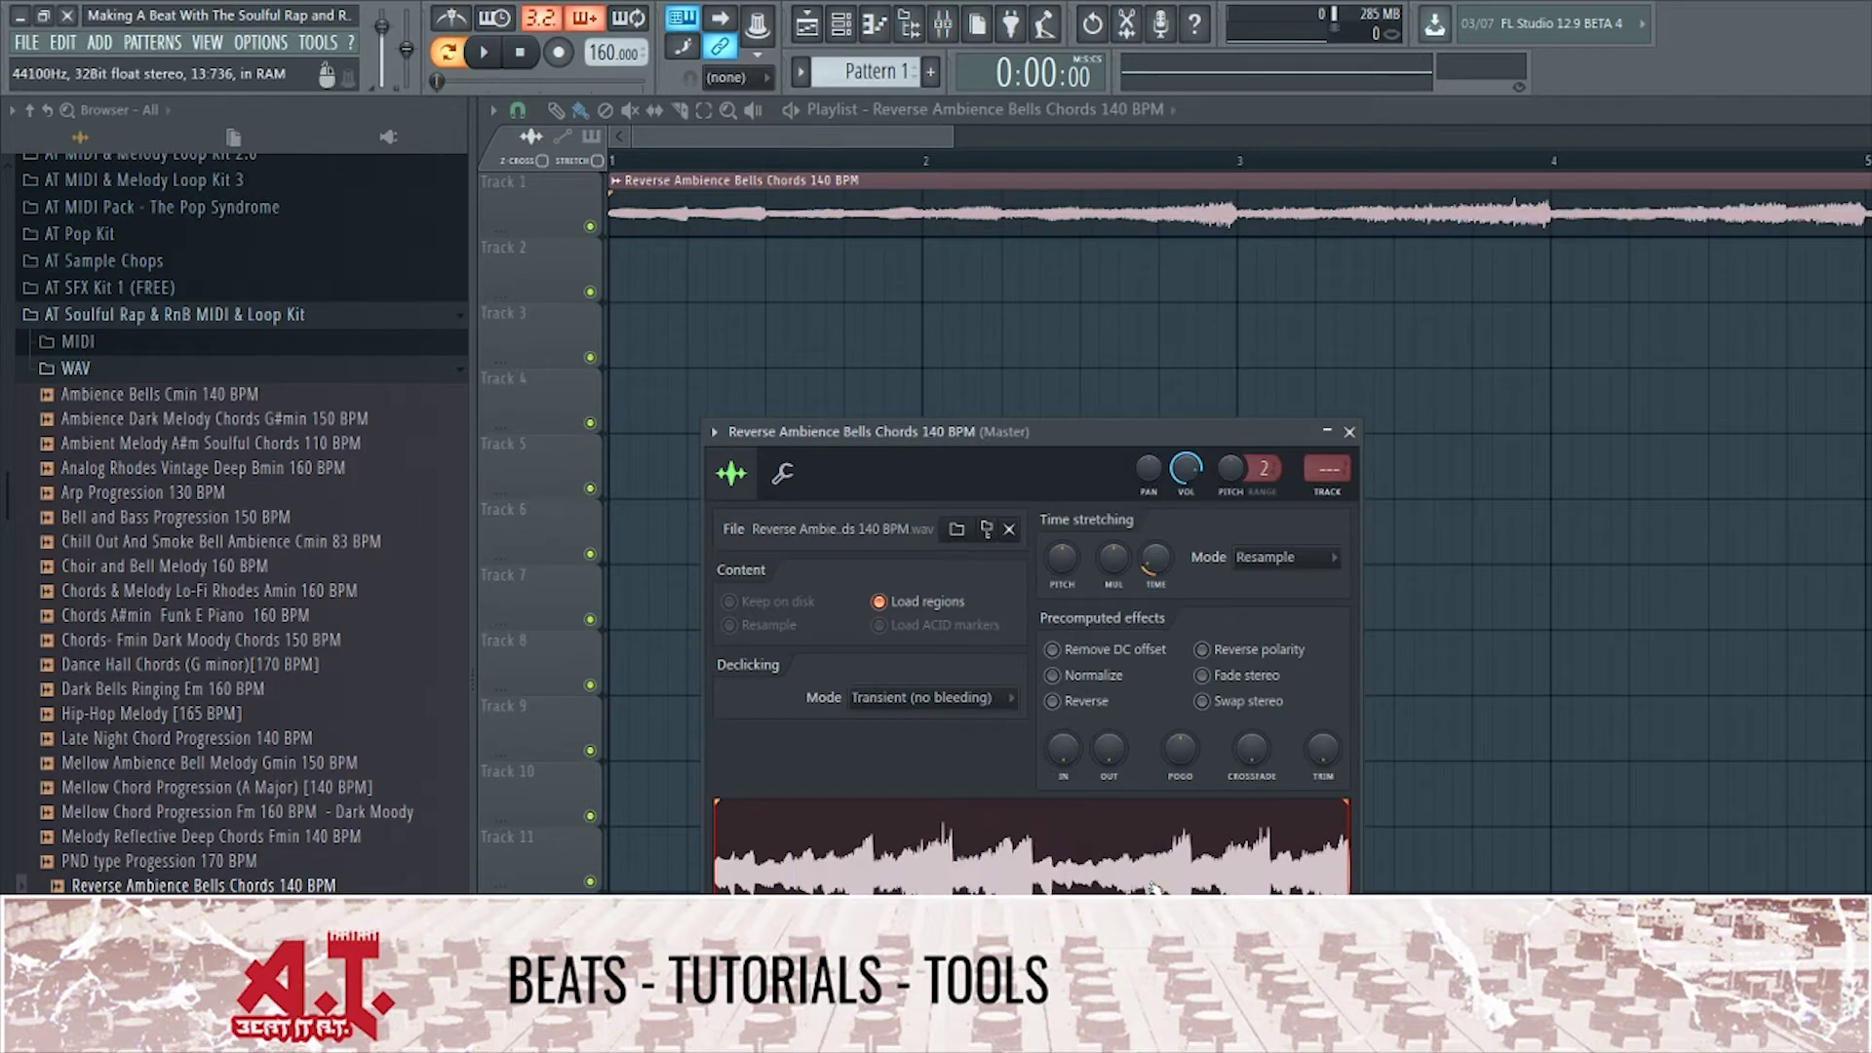
right_click(1201, 261)
scroll(1219, 390, down, 6)
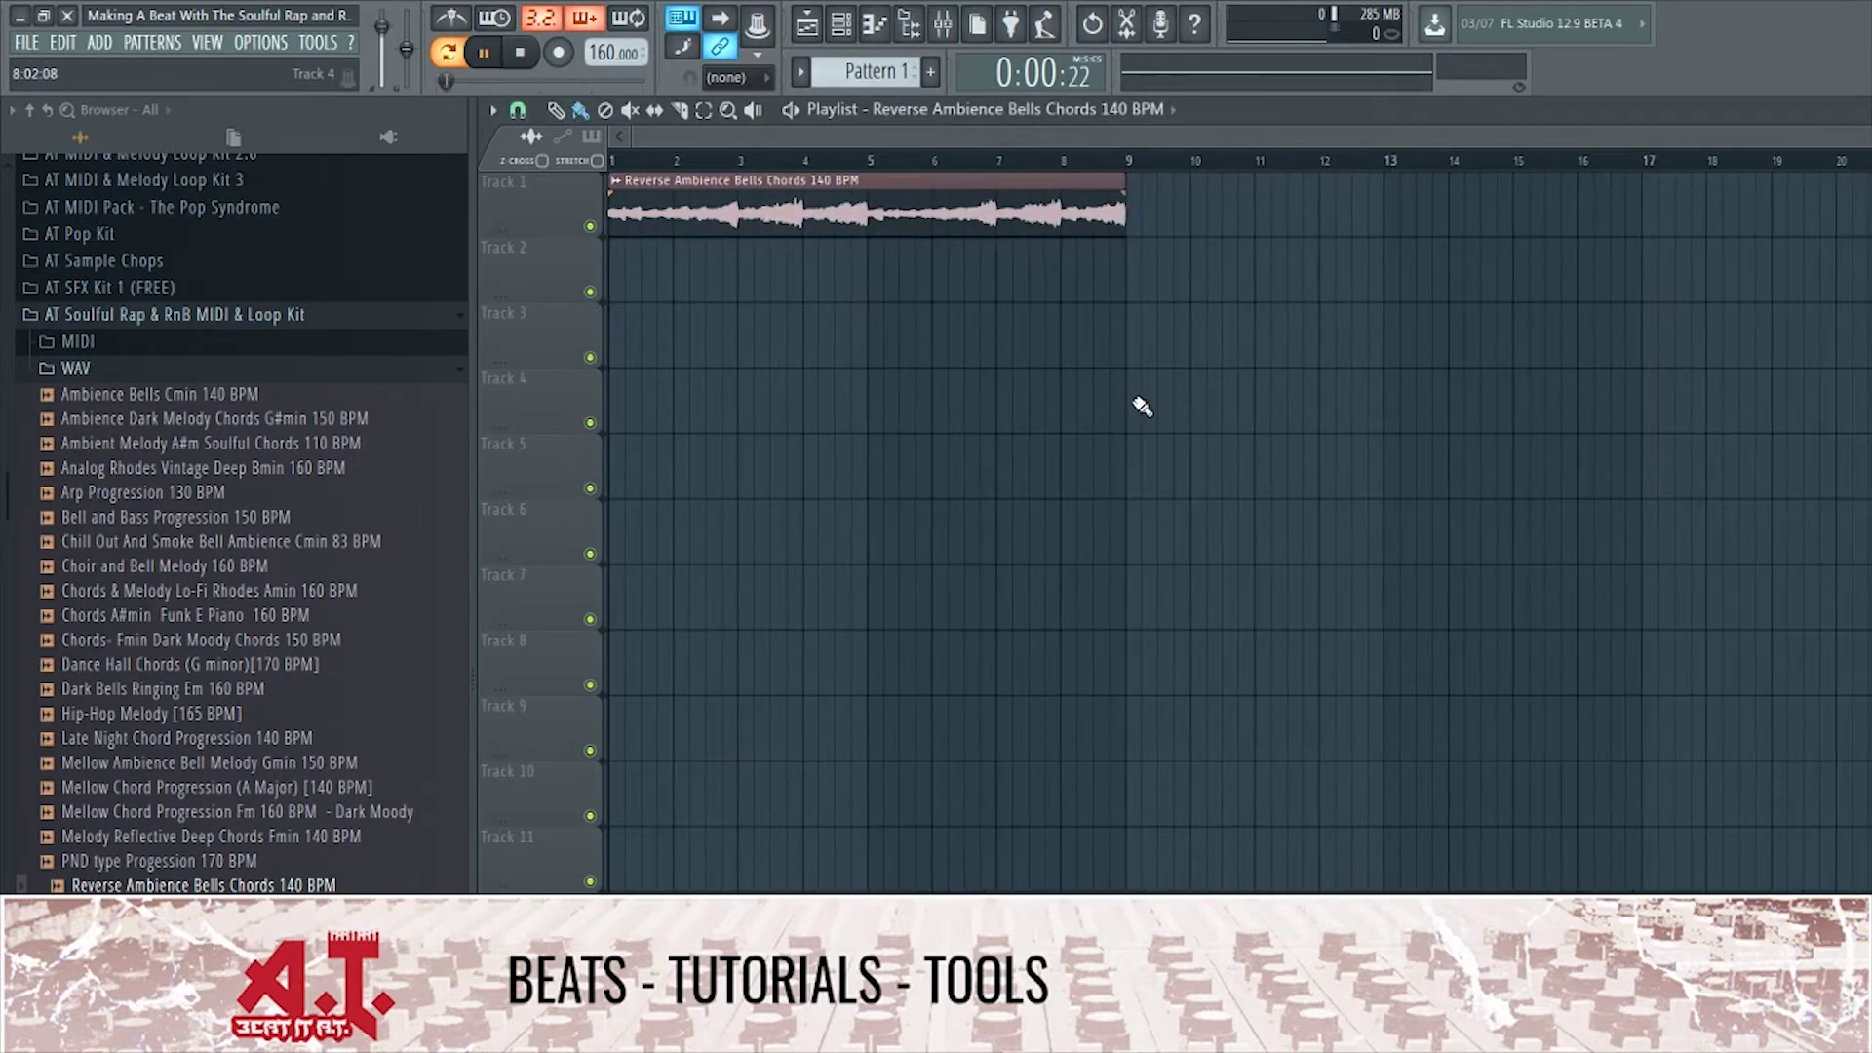
click(484, 52)
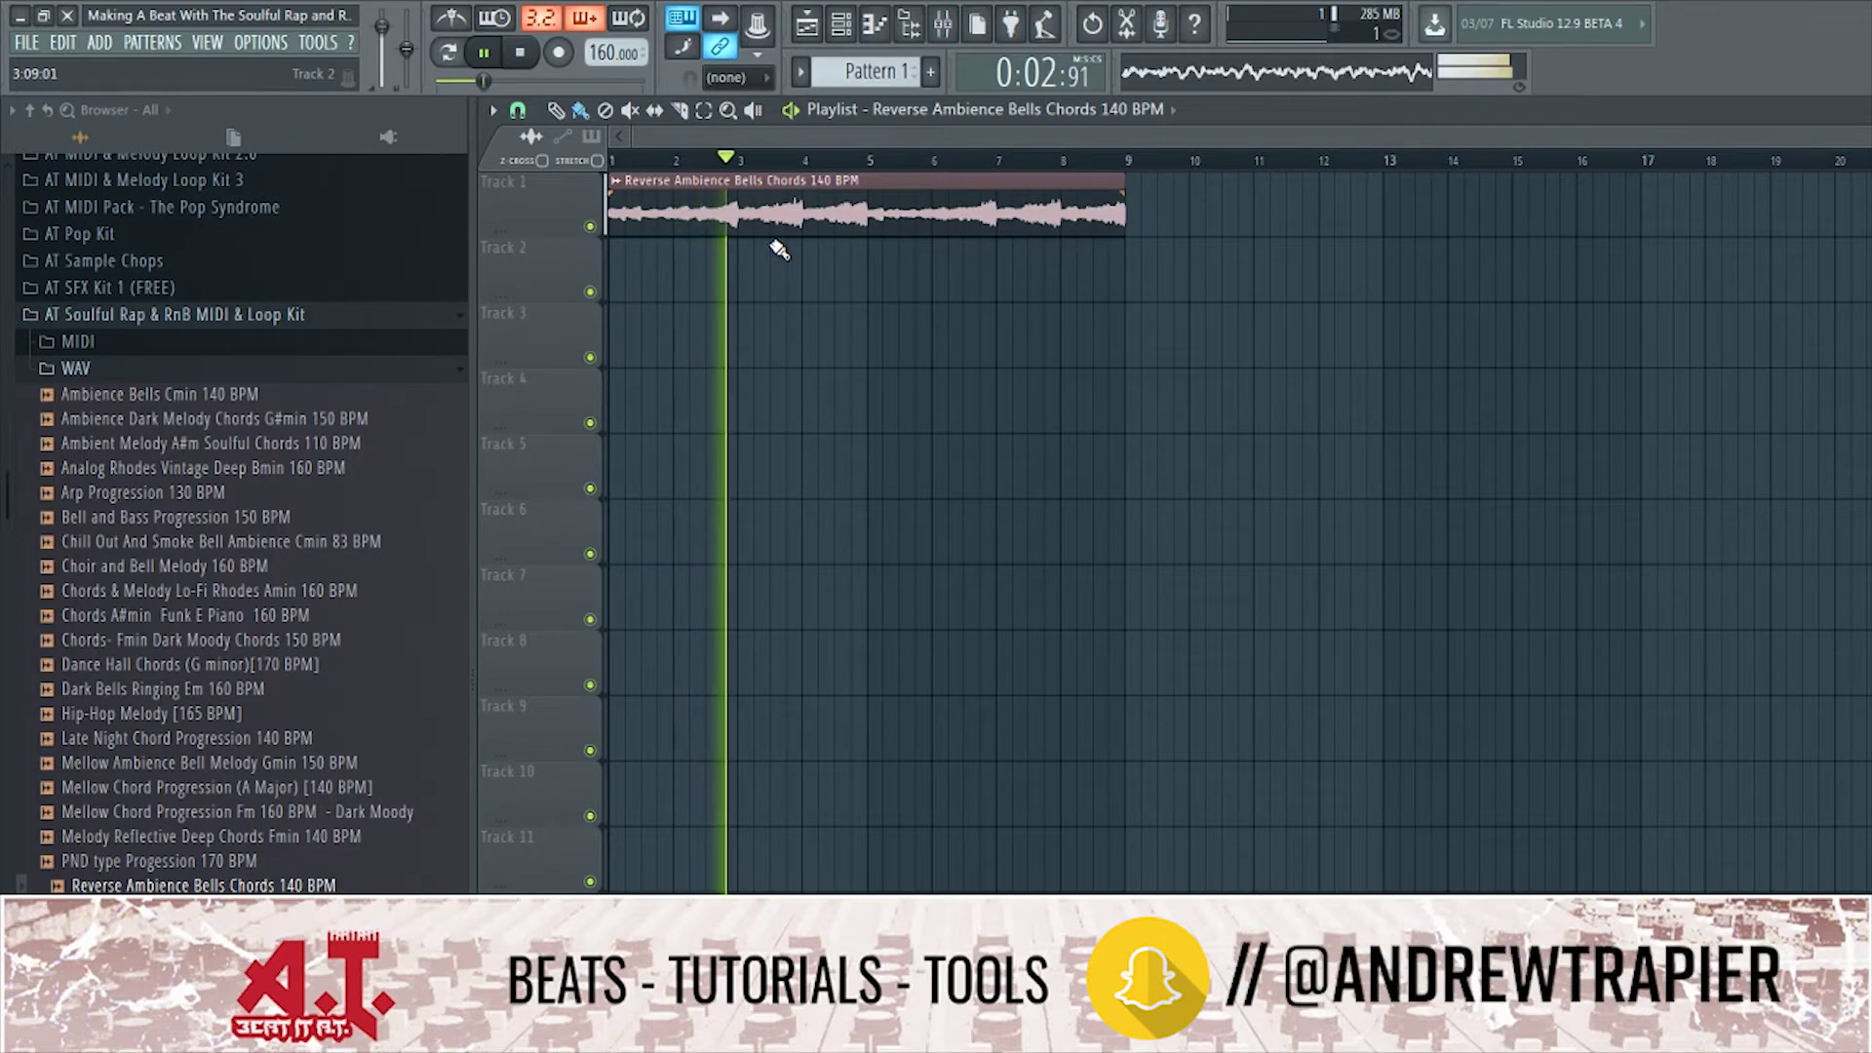
Create a new pattern named Drums and place it on Track 2 beneath the chord loop.
click(933, 71)
text(Drums)
key(Return)
key(space)
drag(624, 263, 856, 263)
Show all channels in the channel rack and collapse the Soulful Rap & RnB kit folder to browse for drum samples.
key(F6)
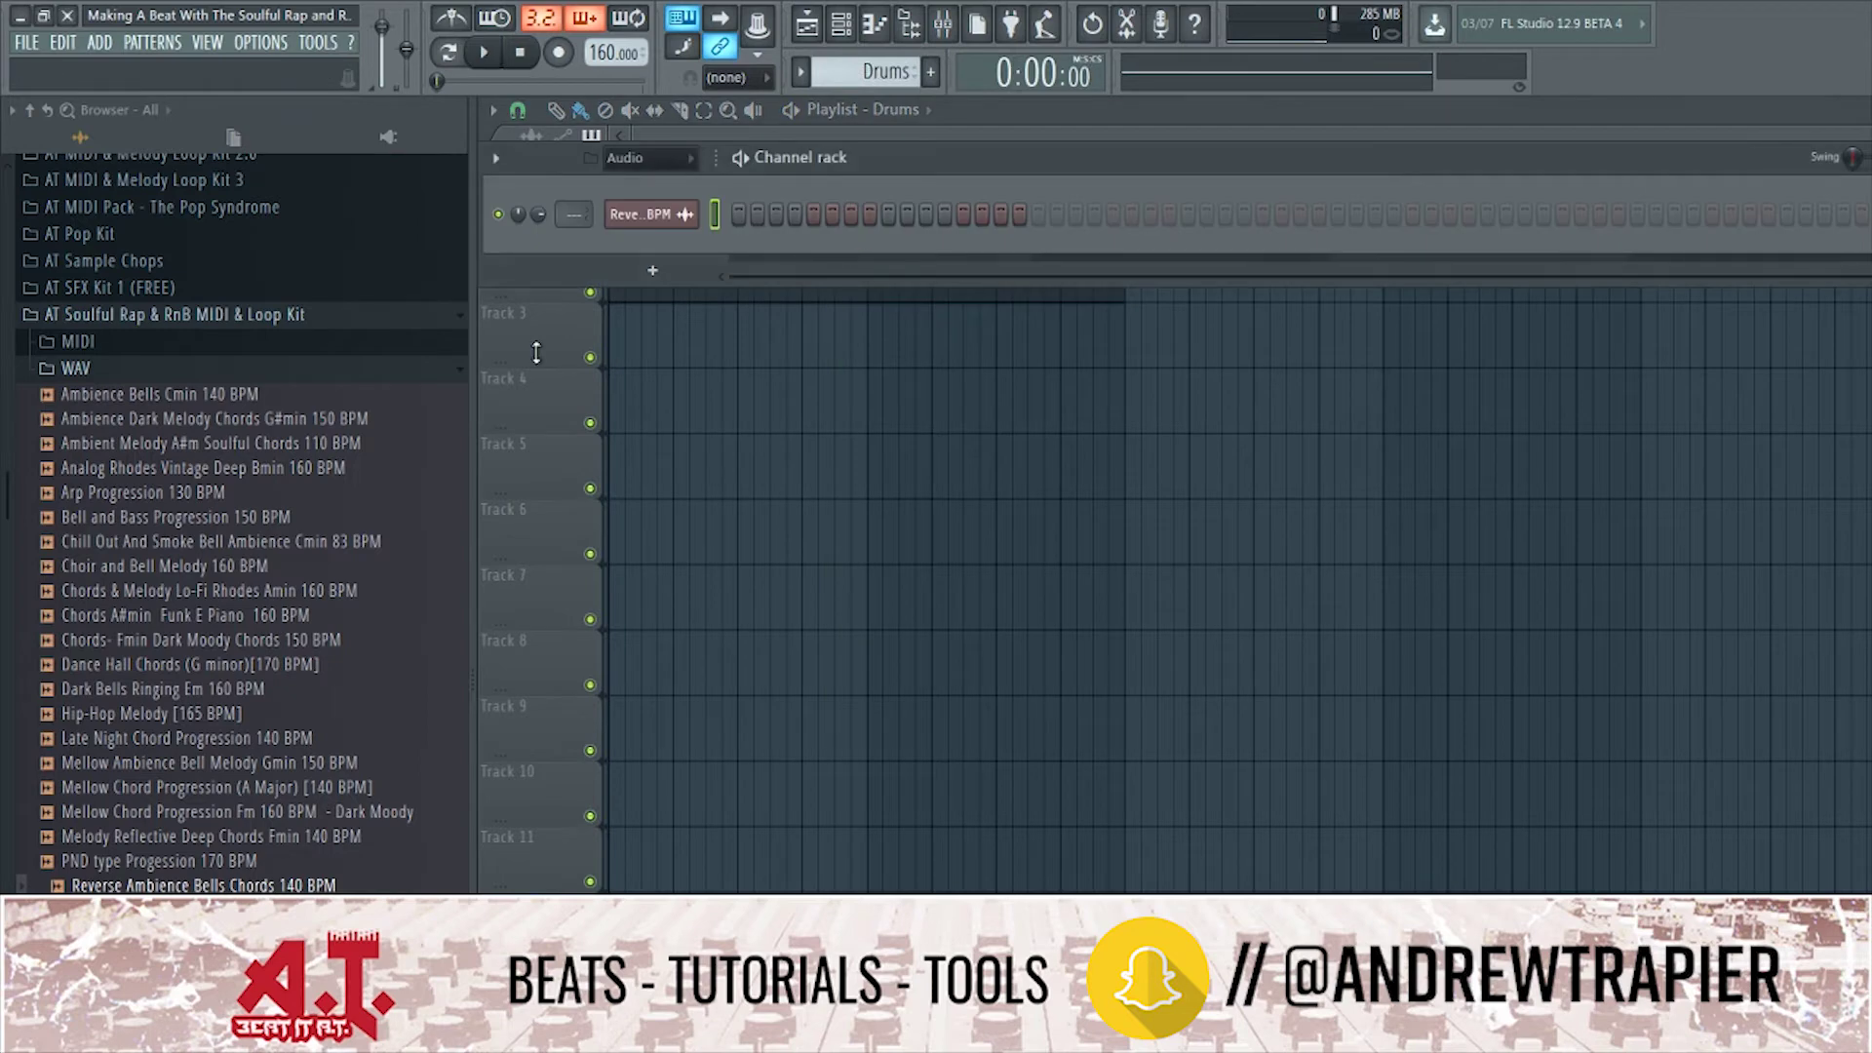
click(663, 159)
click(629, 178)
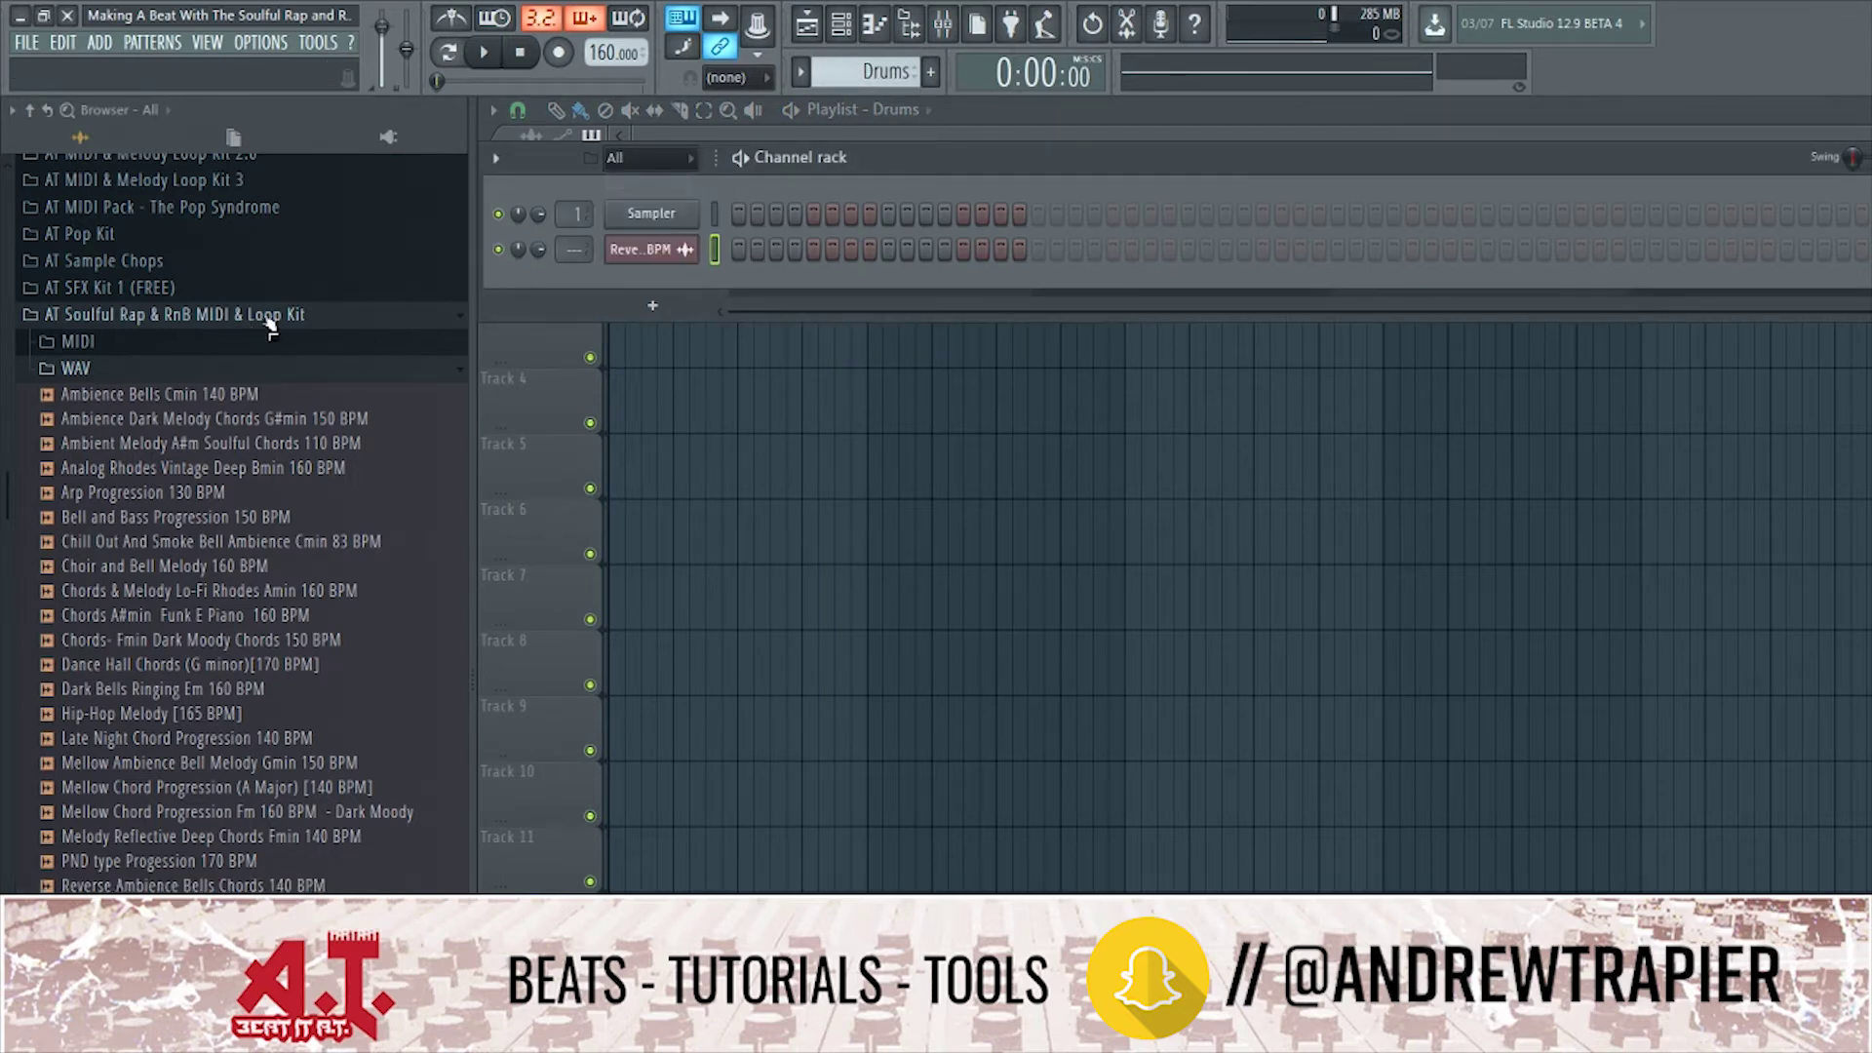
click(273, 314)
scroll(298, 343, down, 5)
scroll(259, 438, up, 3)
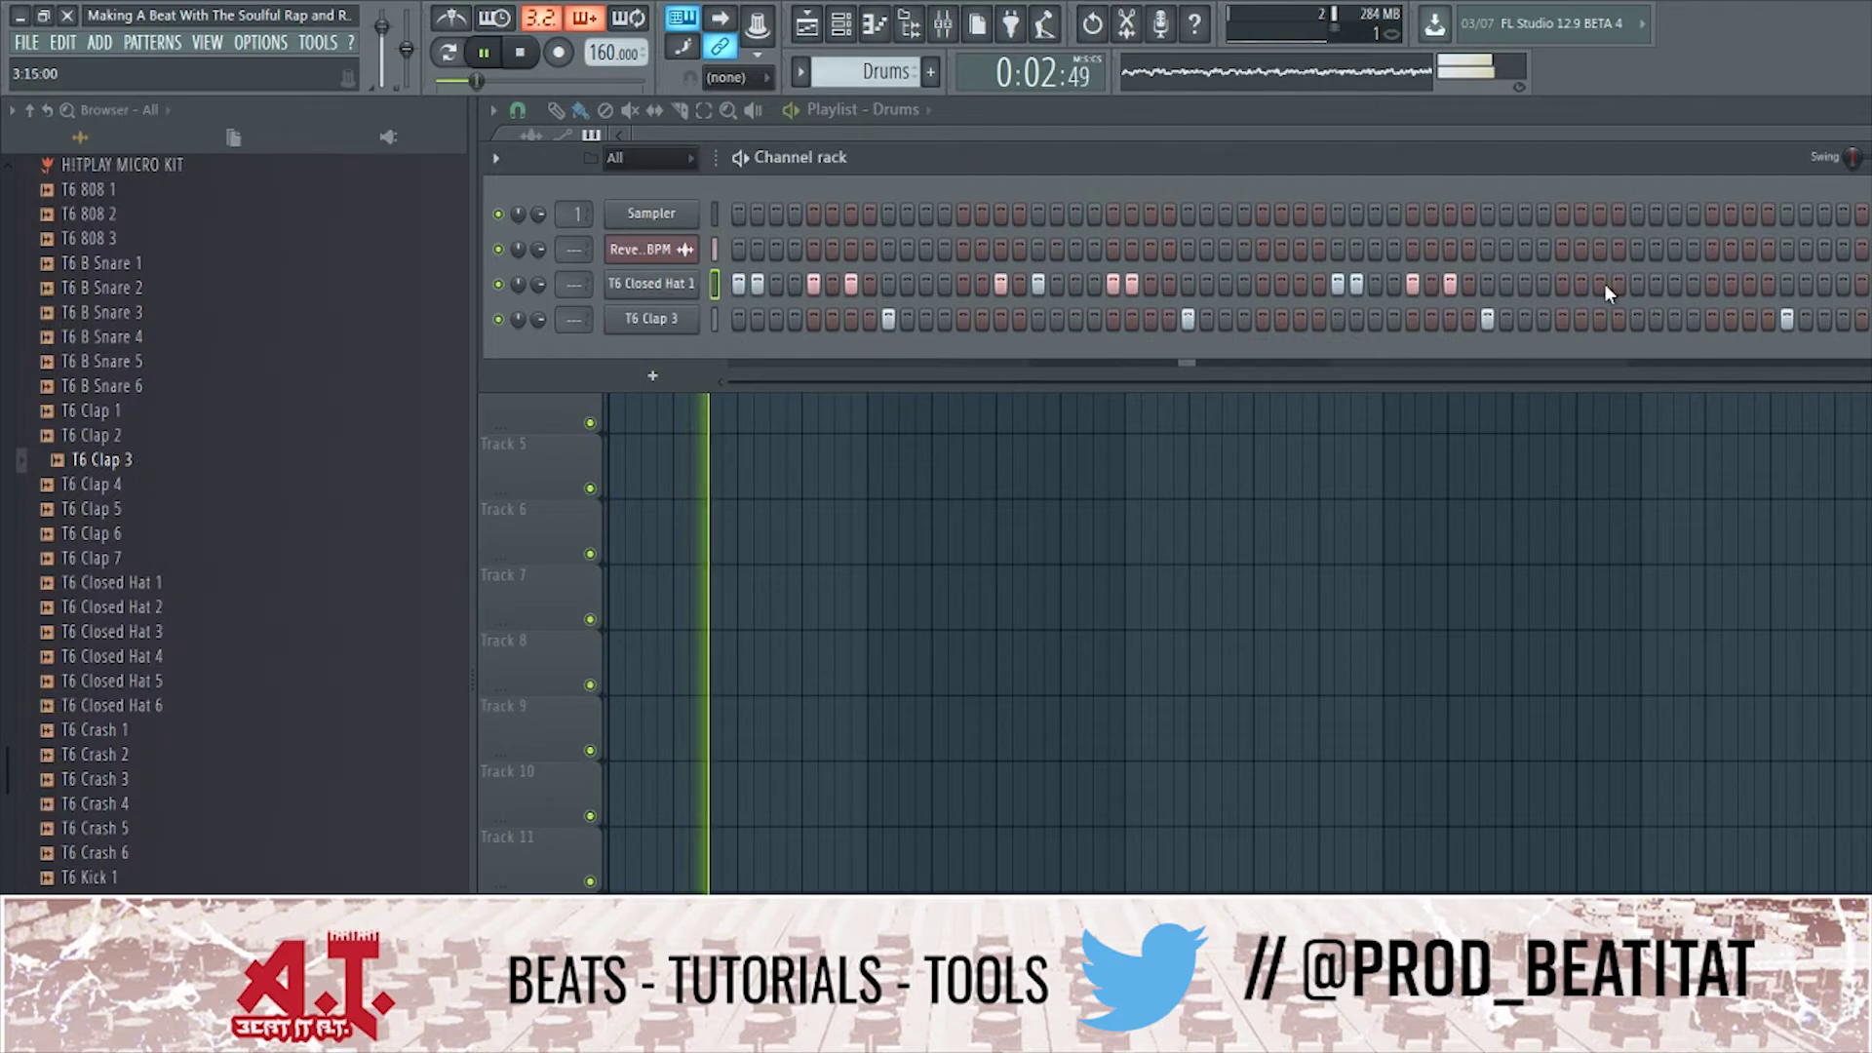
Add T6 Closed Hat 1 hits in the fourth bar of the Drums pattern, including steps 53, 54 and 59.
click(1711, 283)
click(1730, 284)
click(1824, 284)
click(1843, 284)
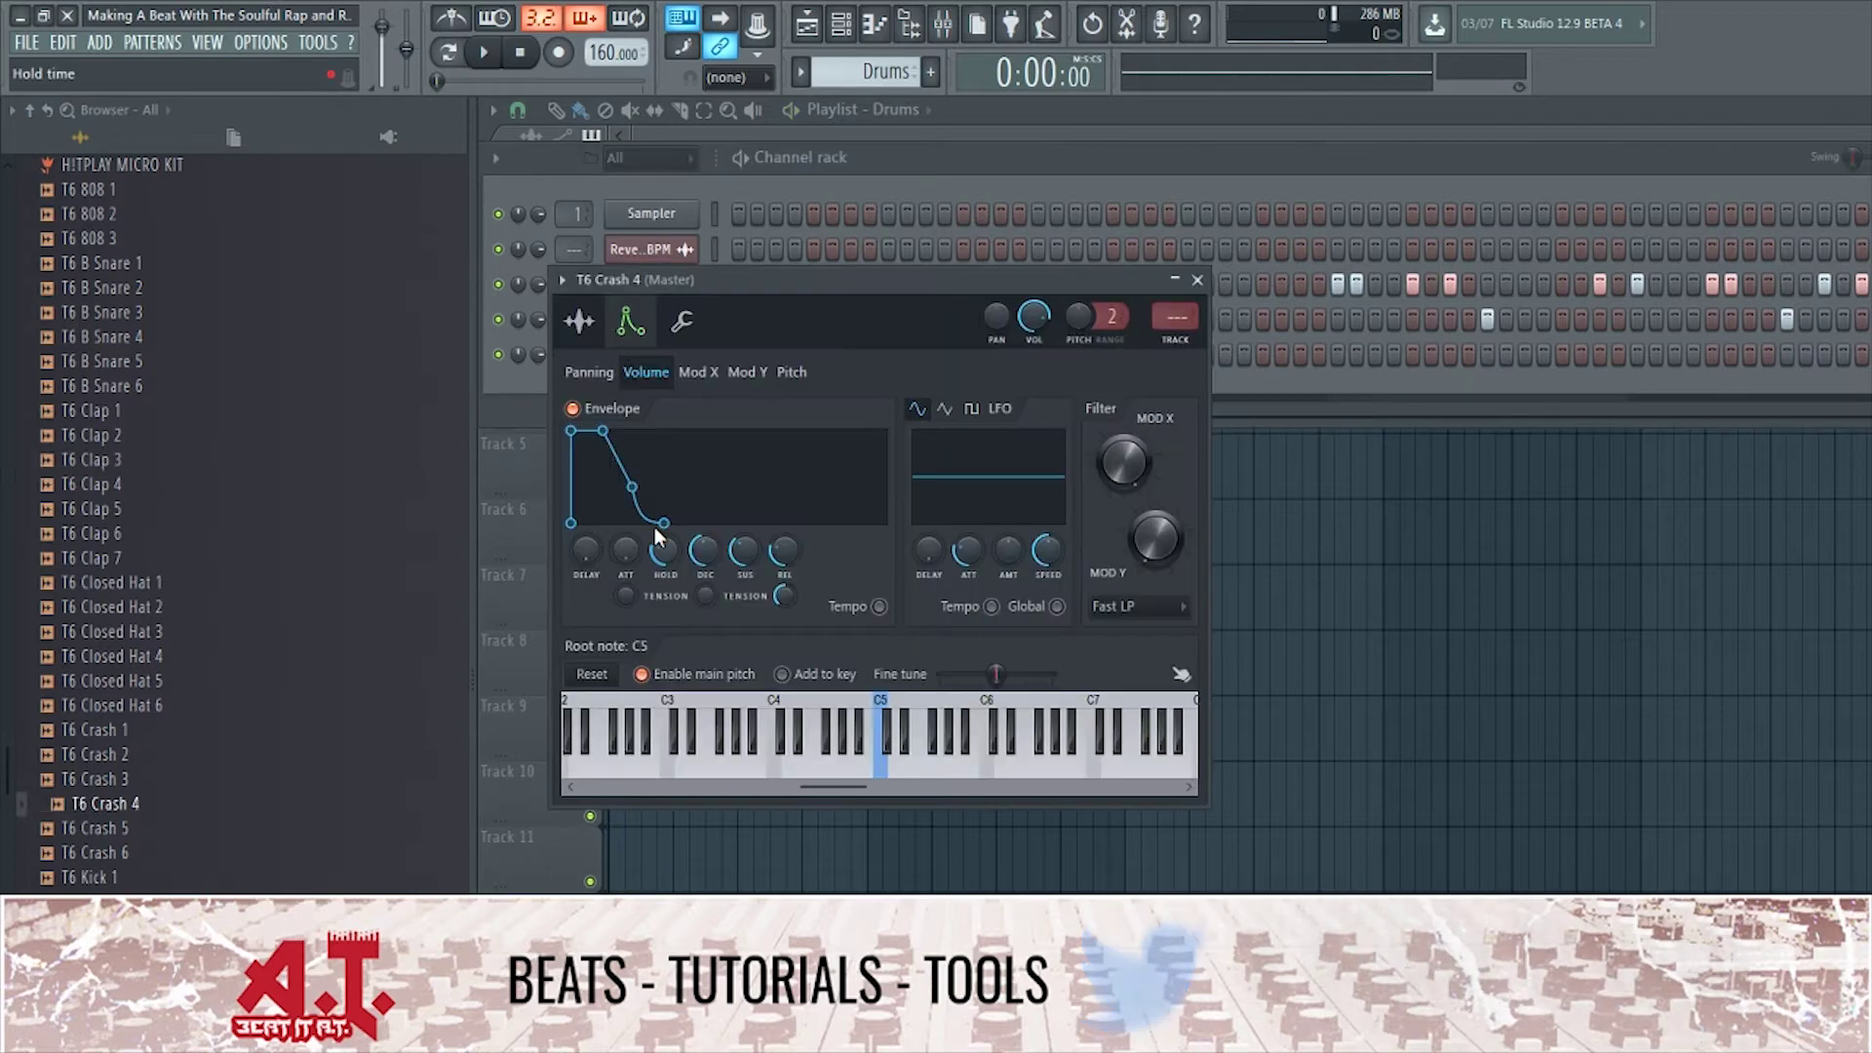
Shape the T6 Crash 4 volume envelope with maximum hold and zero decay, sustain and release.
drag(662, 548, 663, 527)
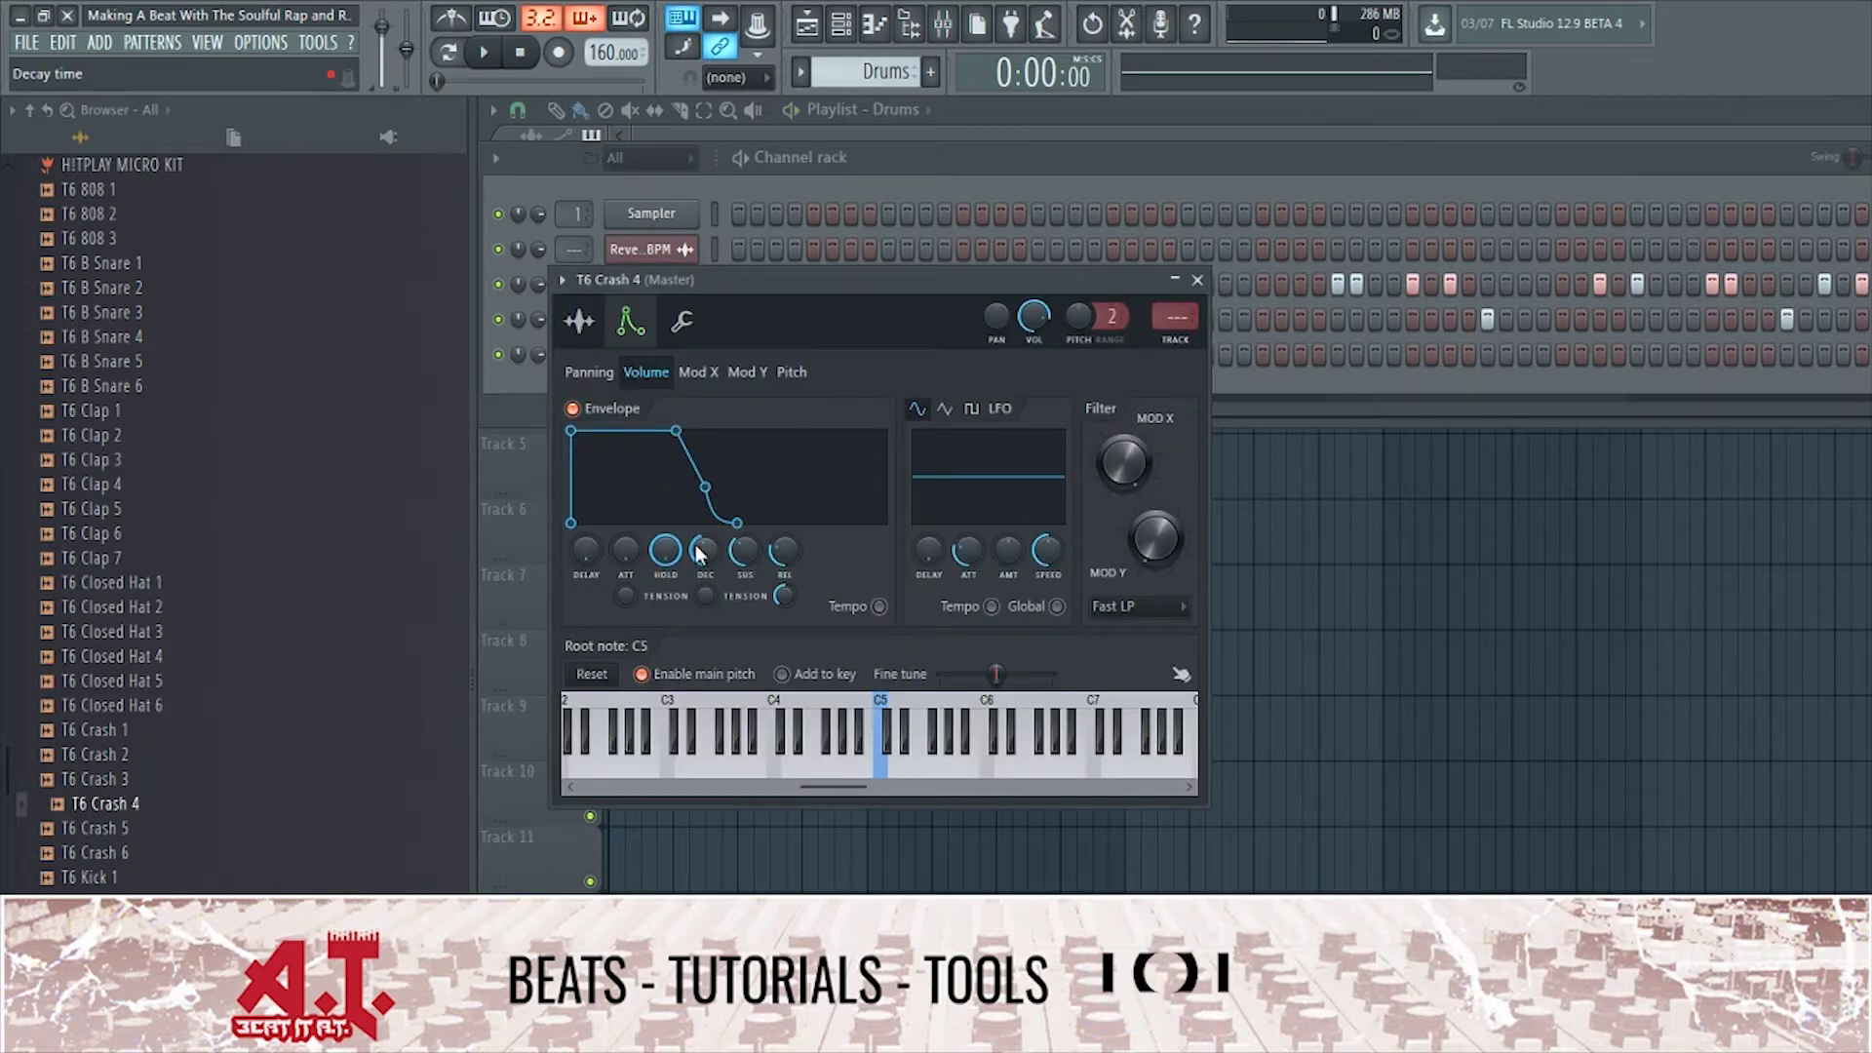
drag(783, 551, 783, 563)
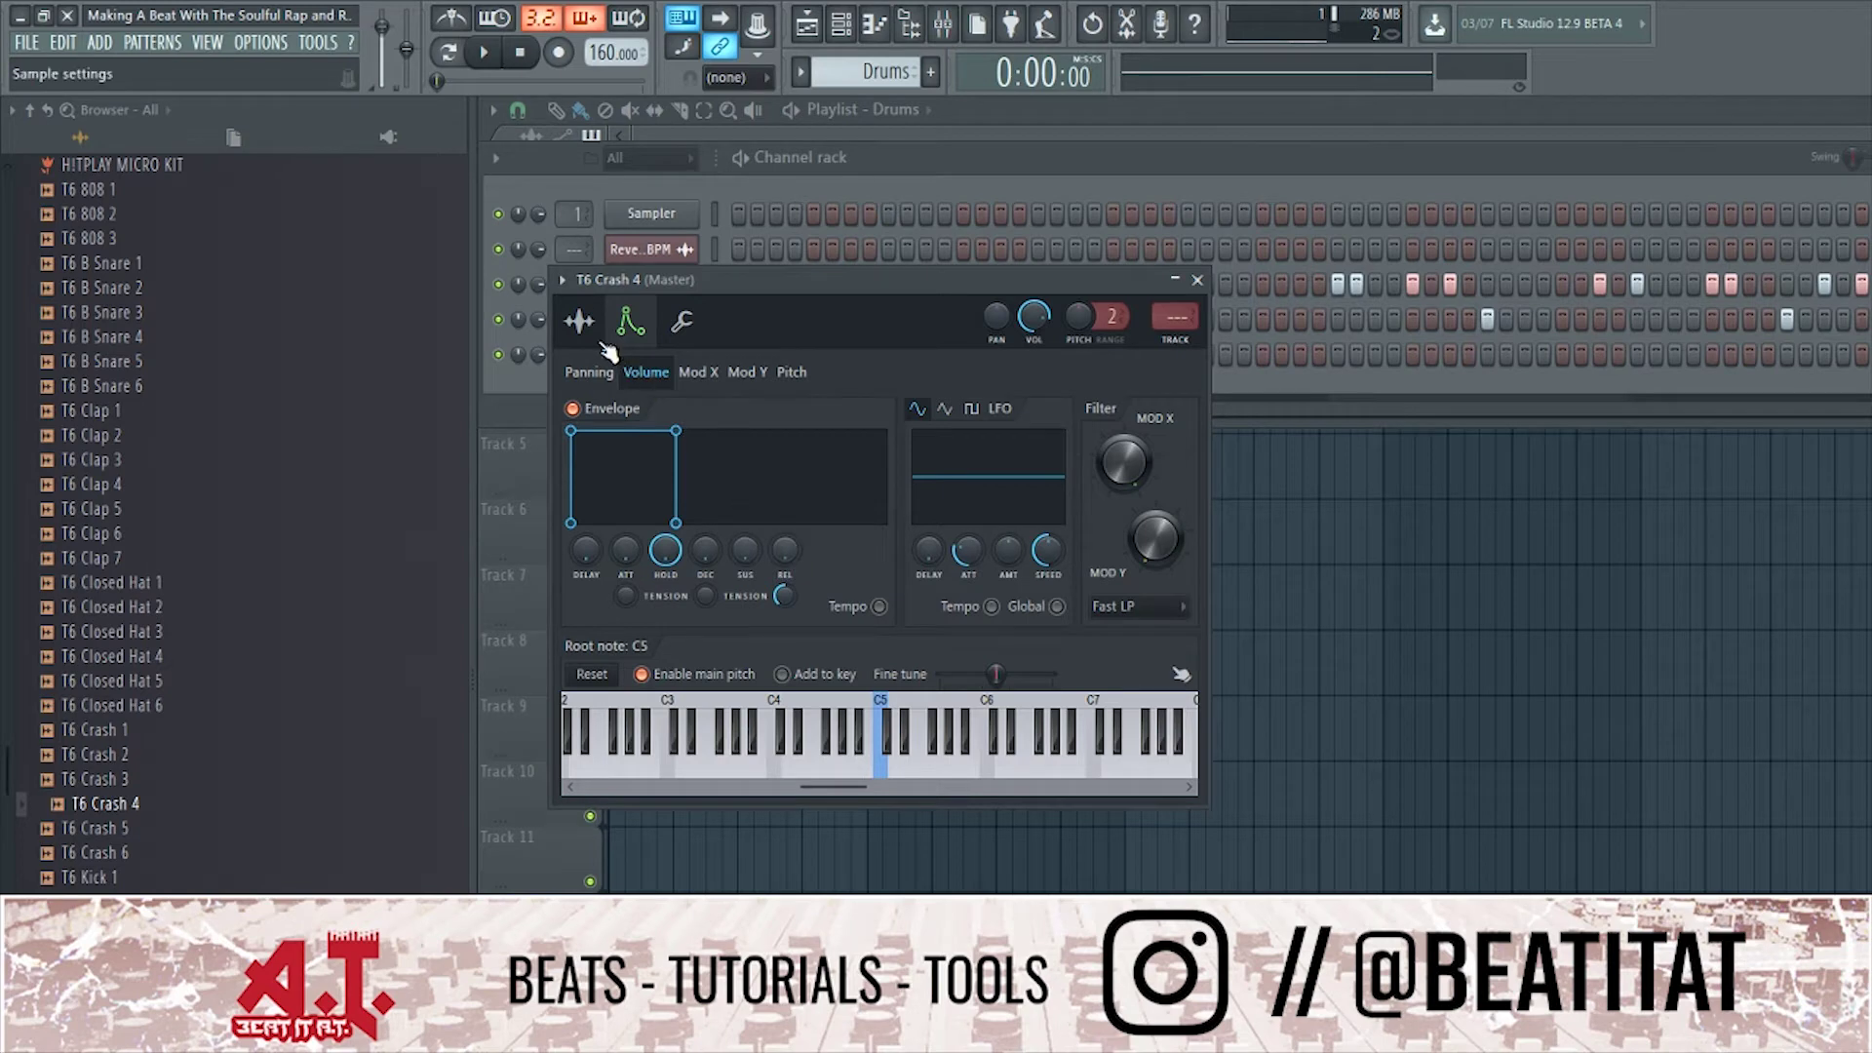
click(578, 321)
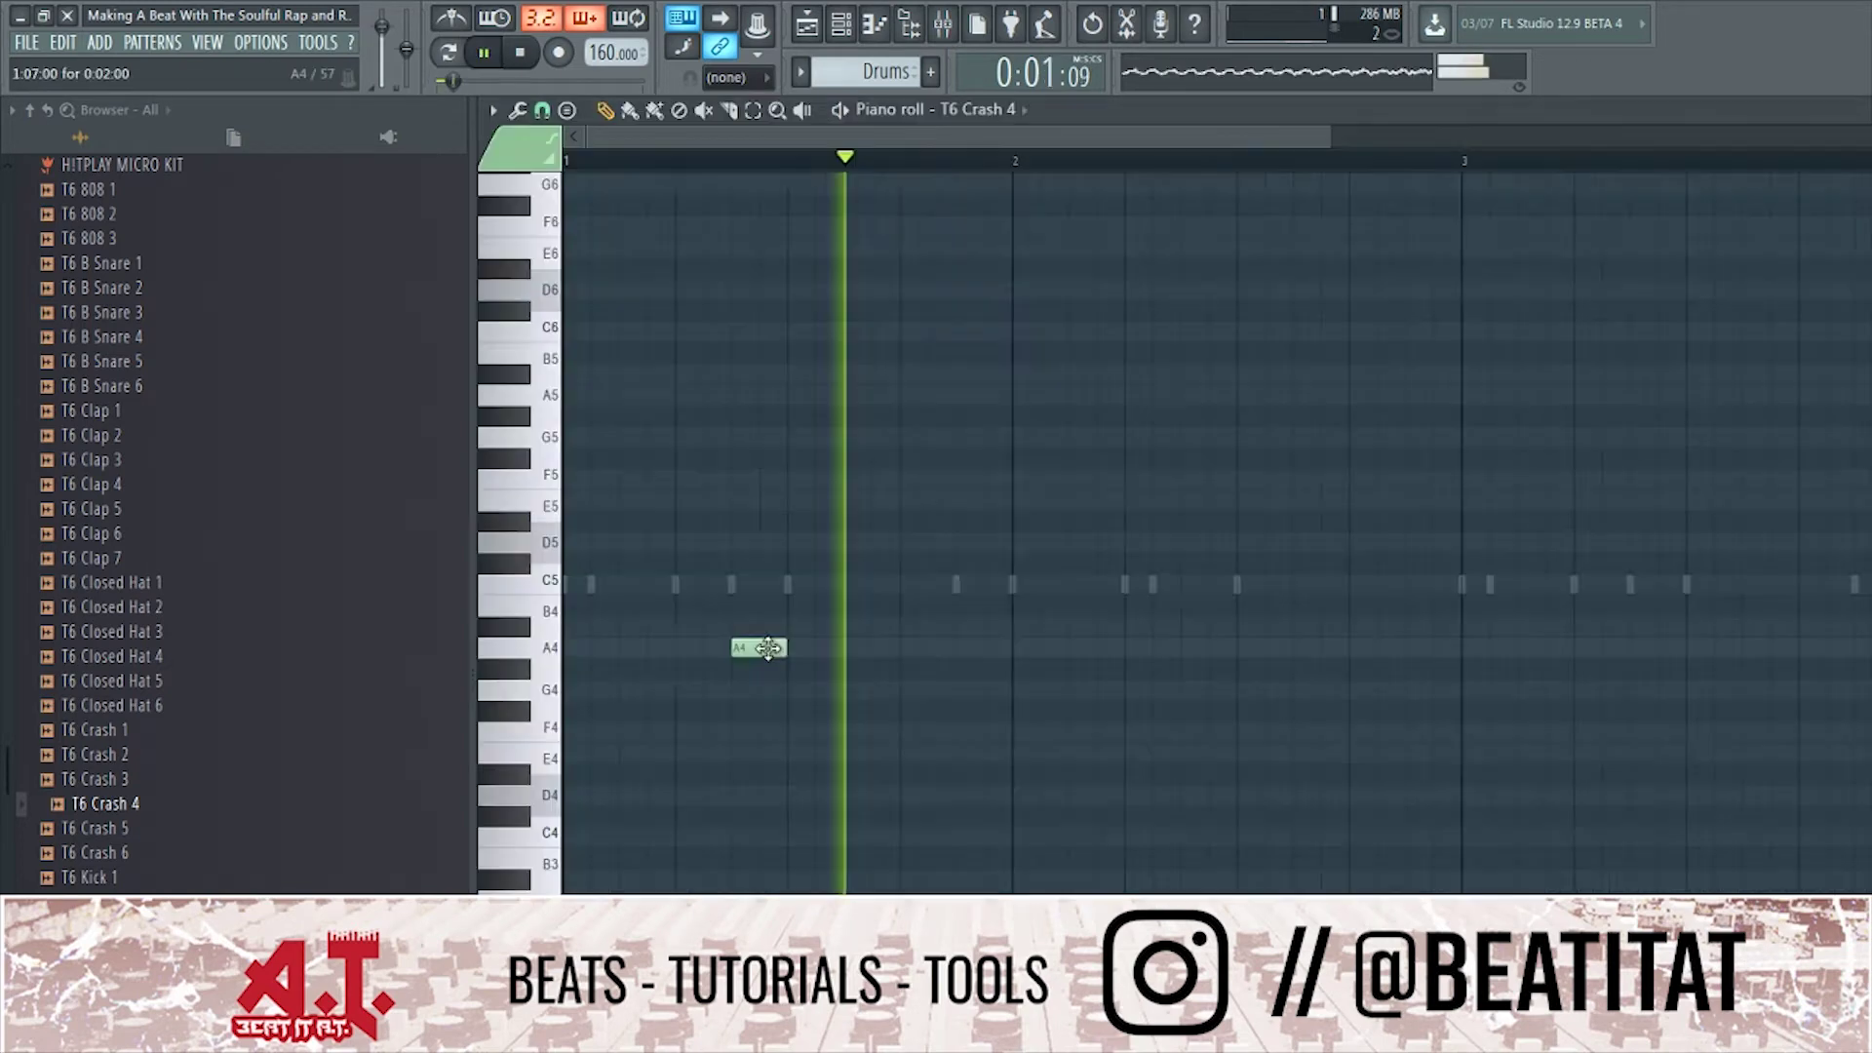
Move the A4 note of T6 Crash 4 to the second beat of bar 1 and play the pattern.
drag(784, 647, 729, 648)
key(space)
key(space)
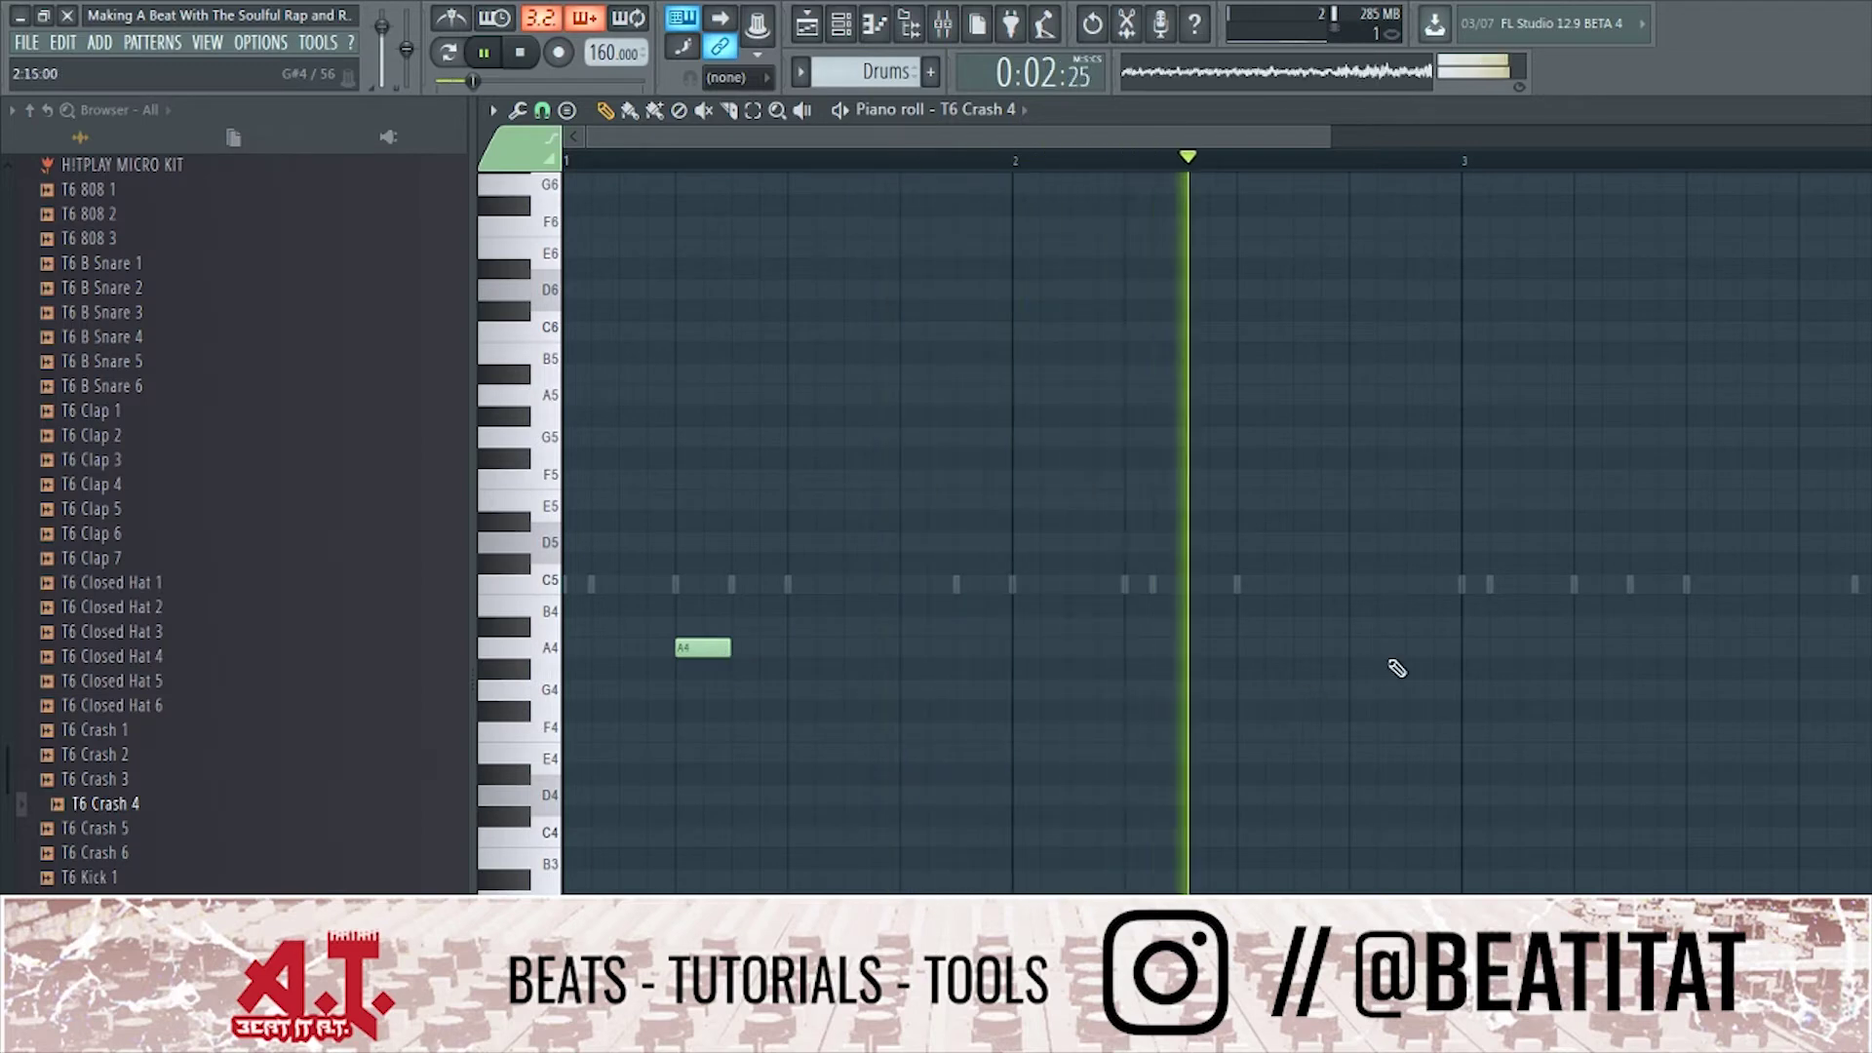
Copy the A4 crash note to the same beat of bar 2 and duplicate both notes across bars 3 and 4.
scroll(1160, 736, down, 1)
key(ctrl+a)
drag(676, 652, 1030, 651)
key(ctrl+a)
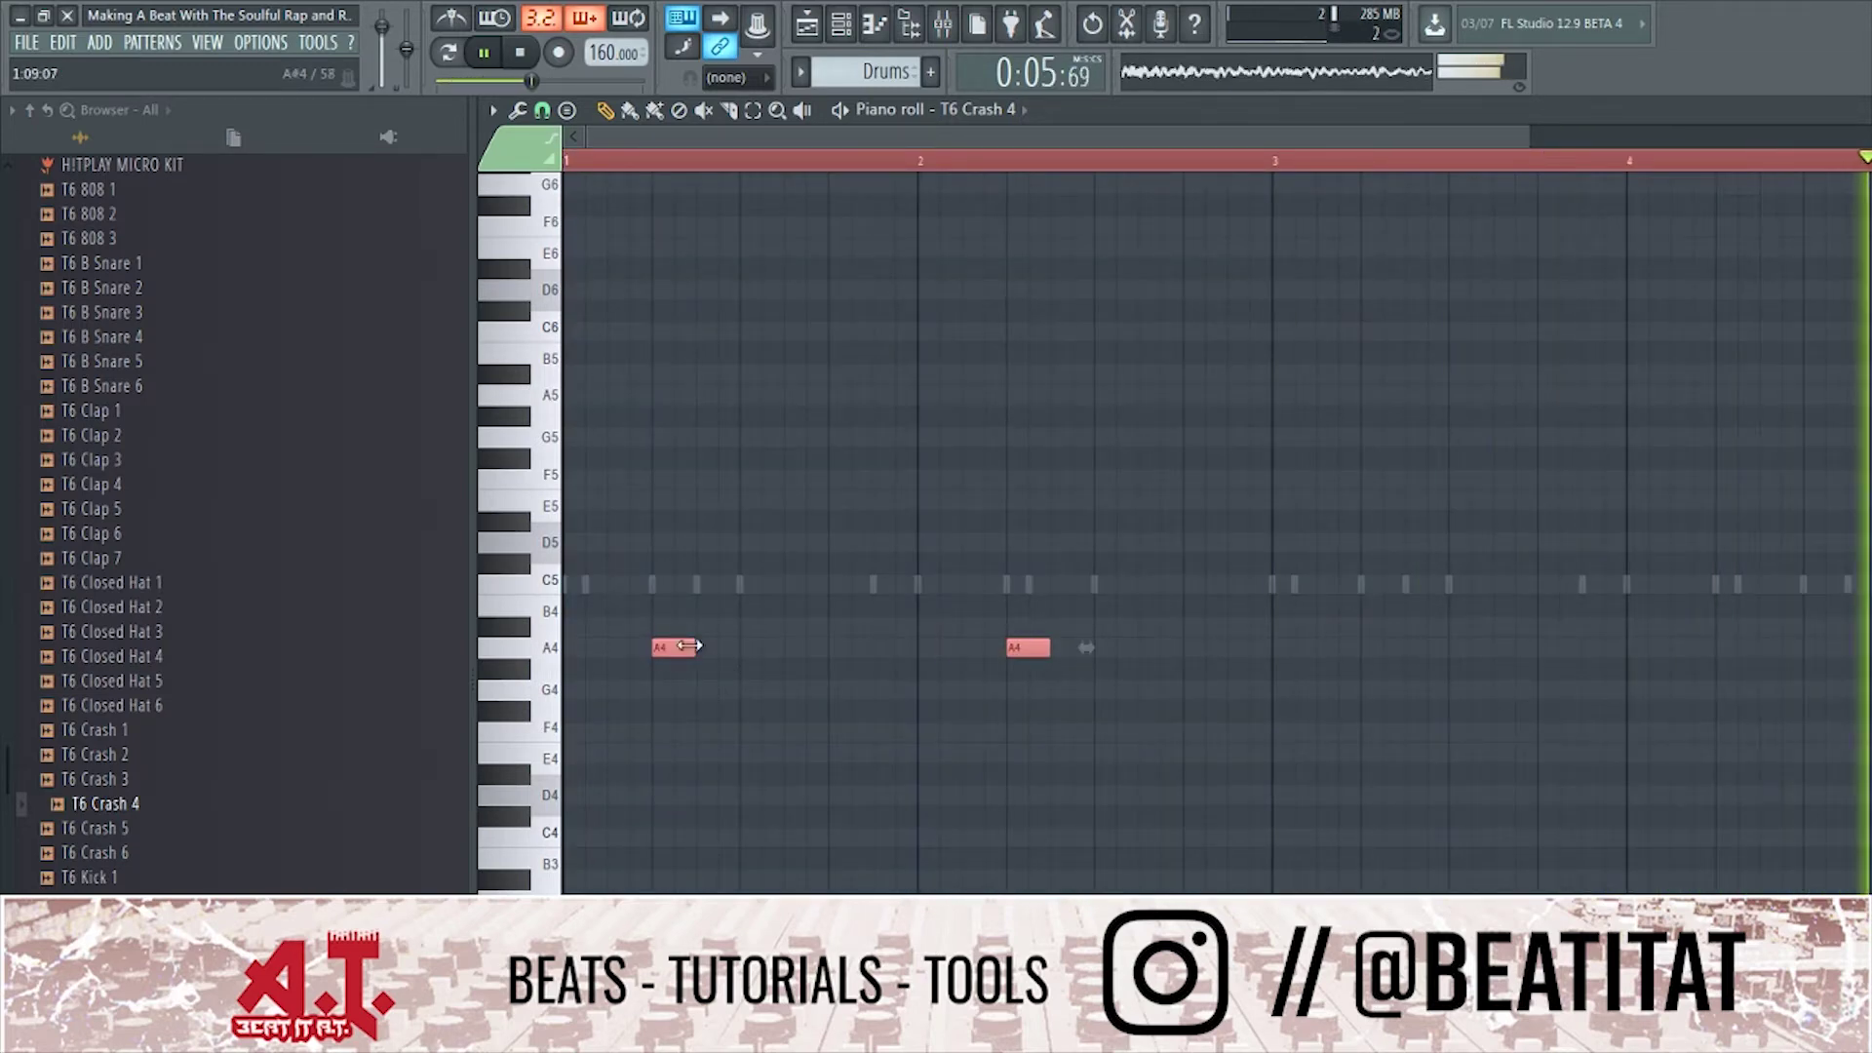
right_click(1271, 161)
key(ctrl+b)
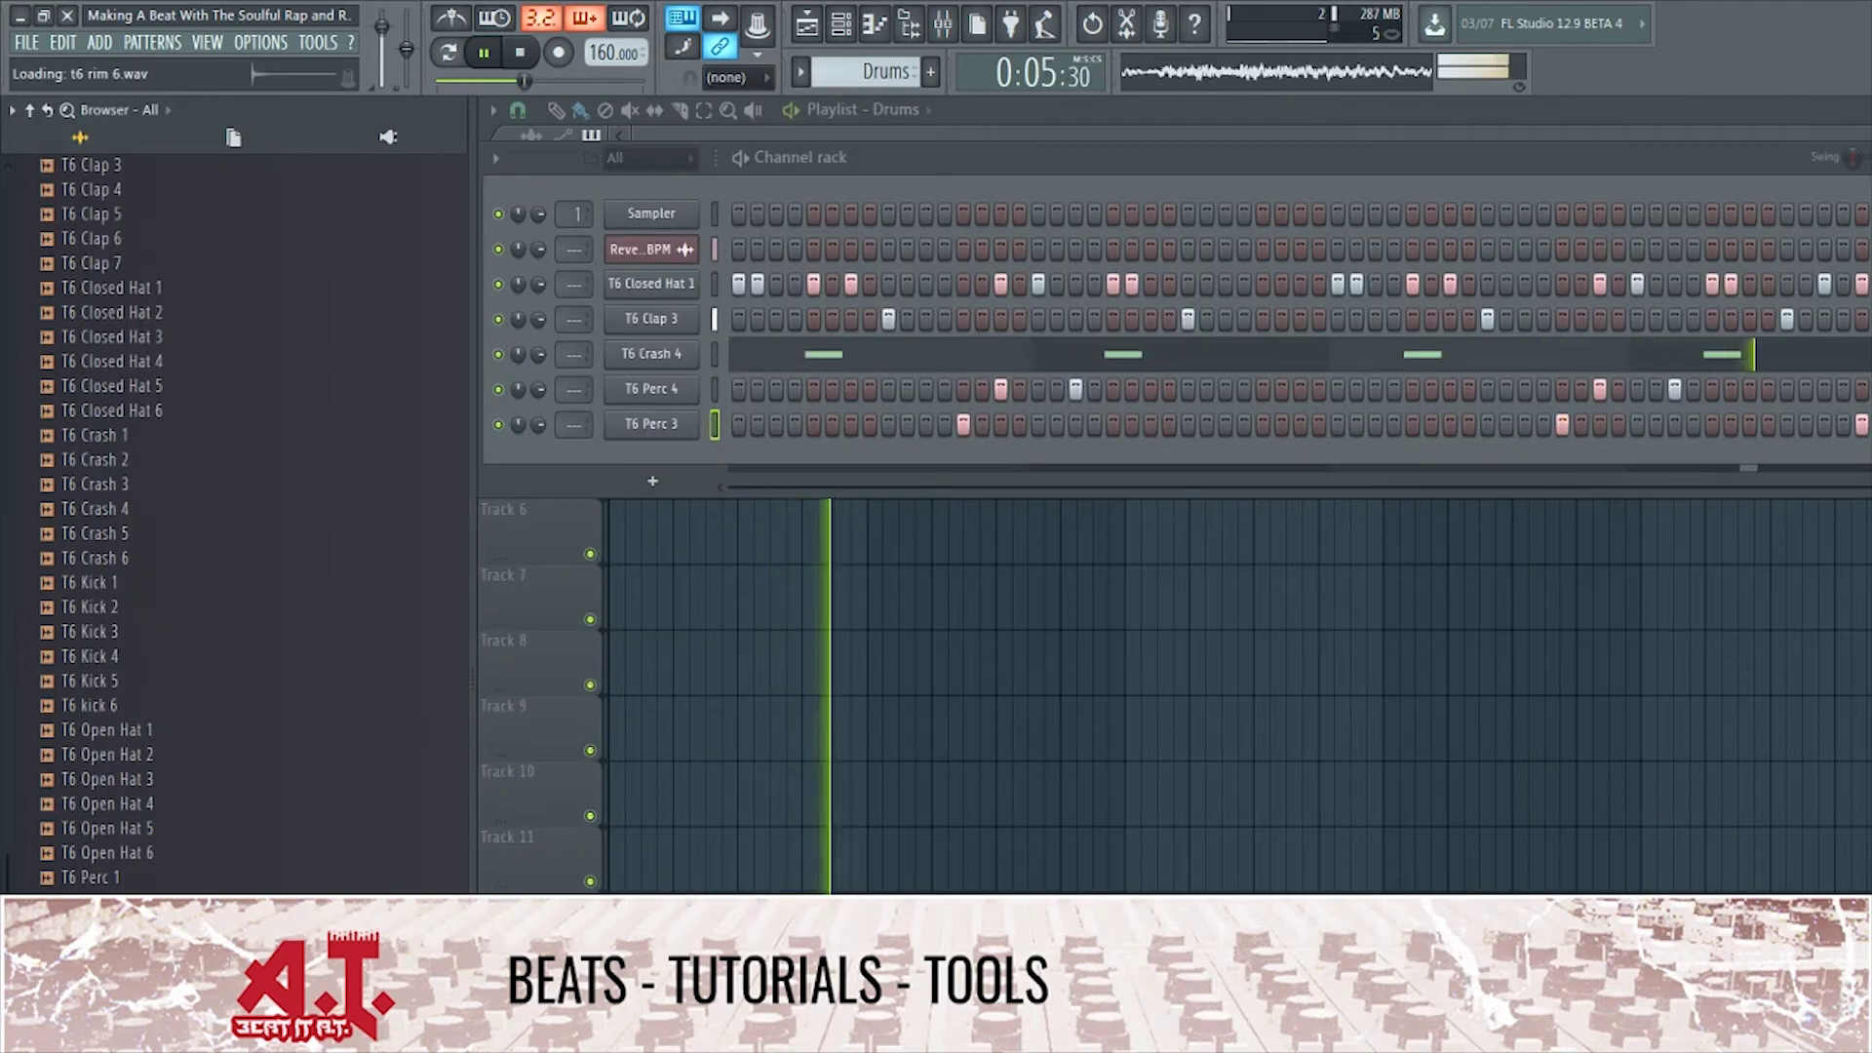
Browse the drum kit for a snare and add an extra T6 B Snare 4 hit on step 31.
key(space)
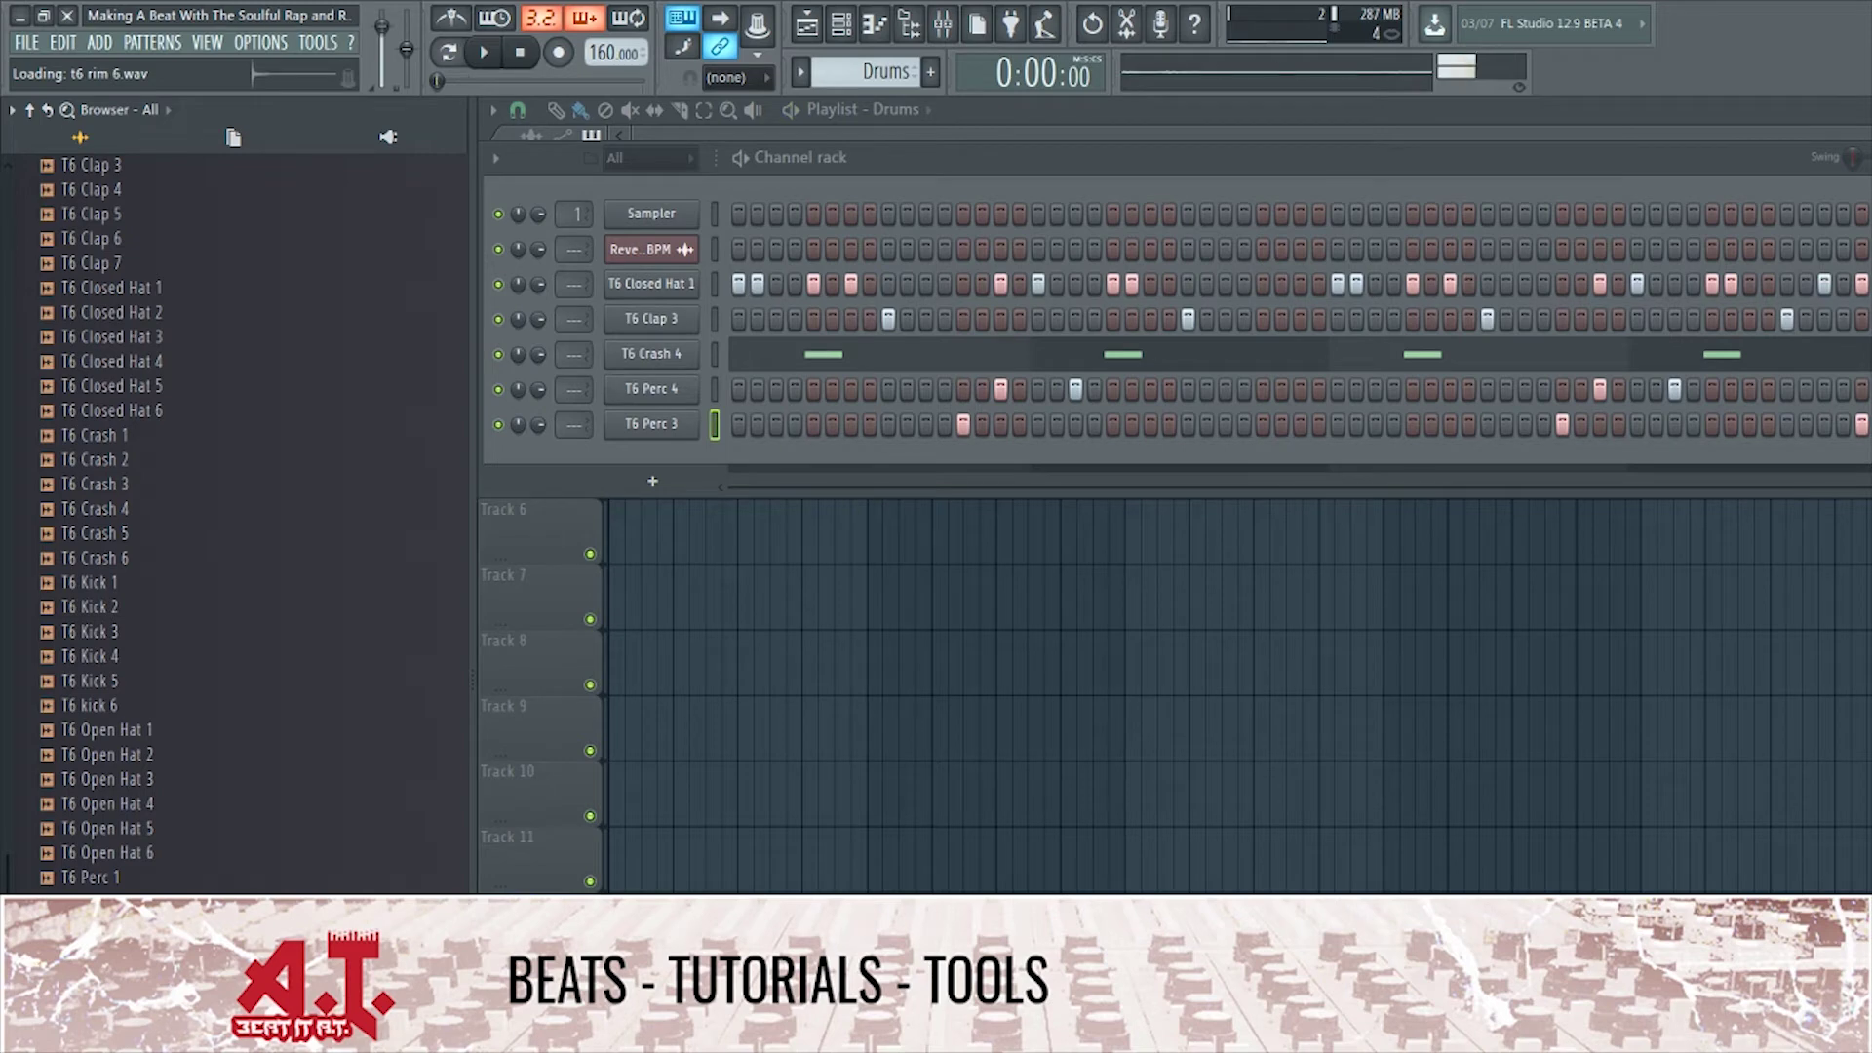
scroll(234, 521, down, 5)
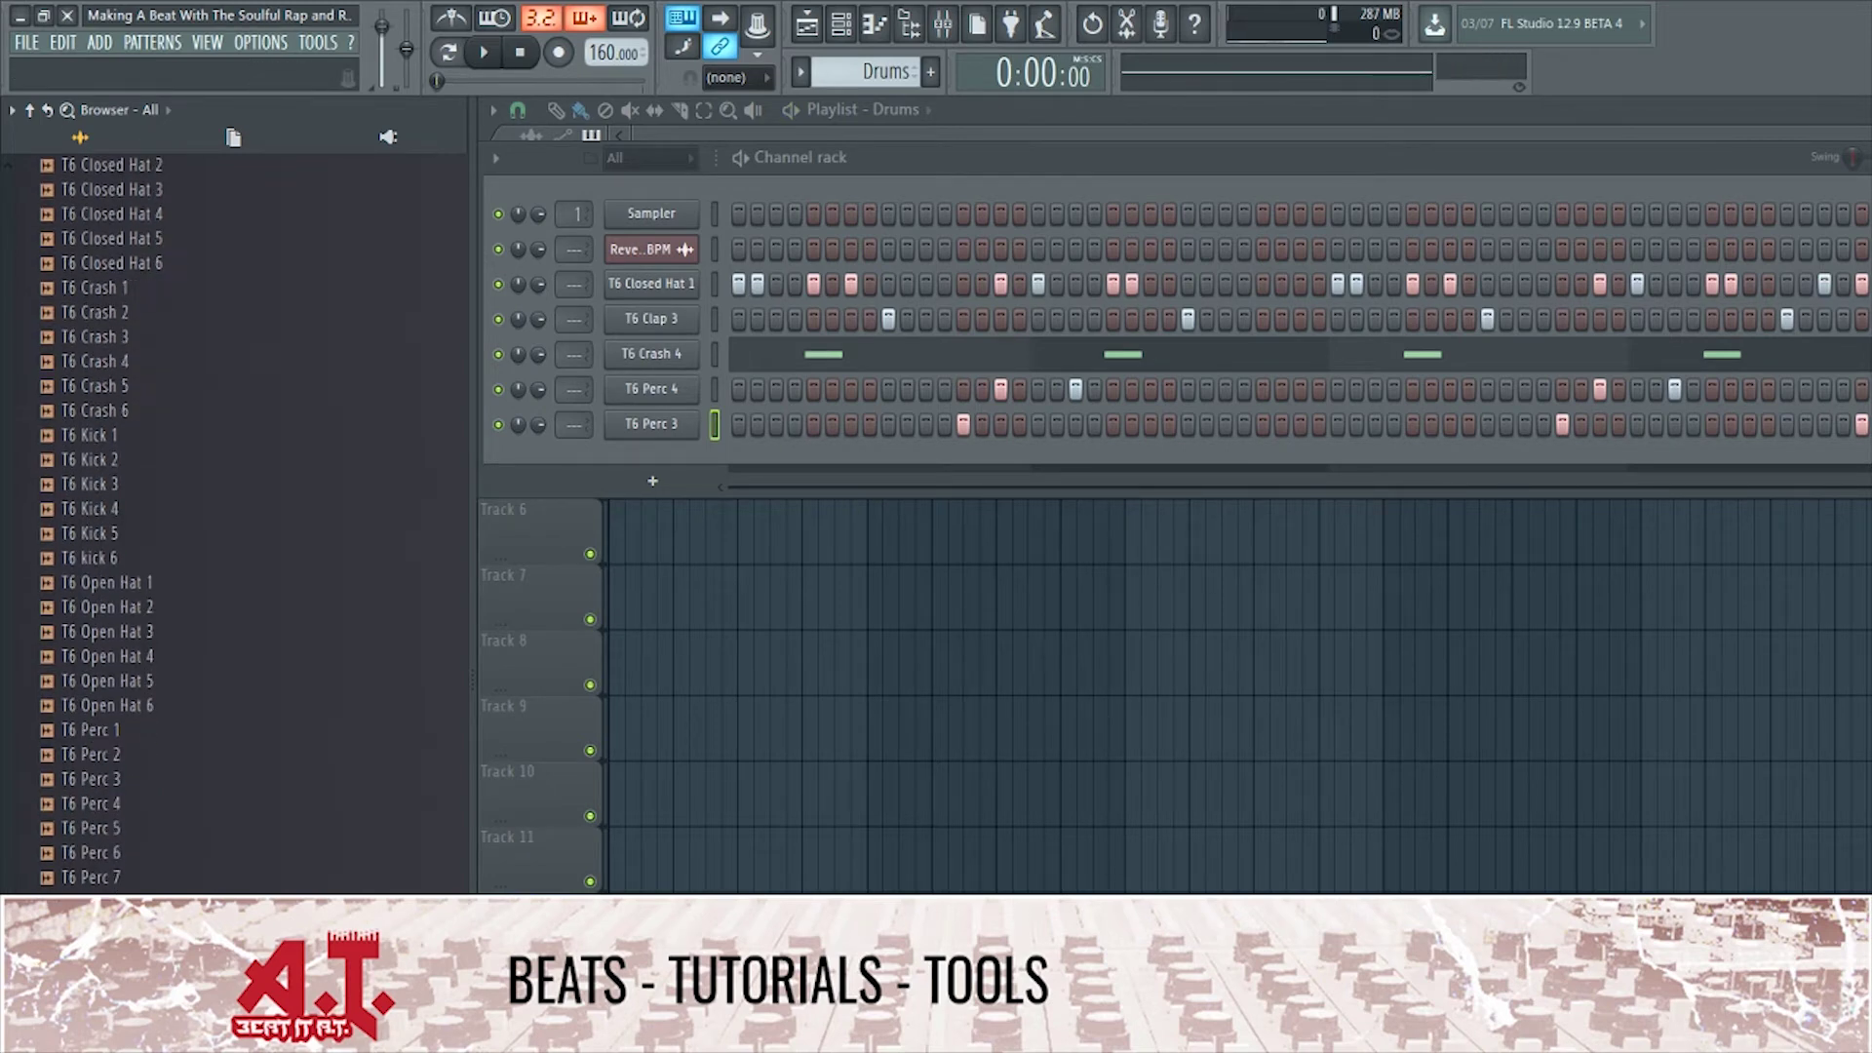
scroll(234, 522, down, 6)
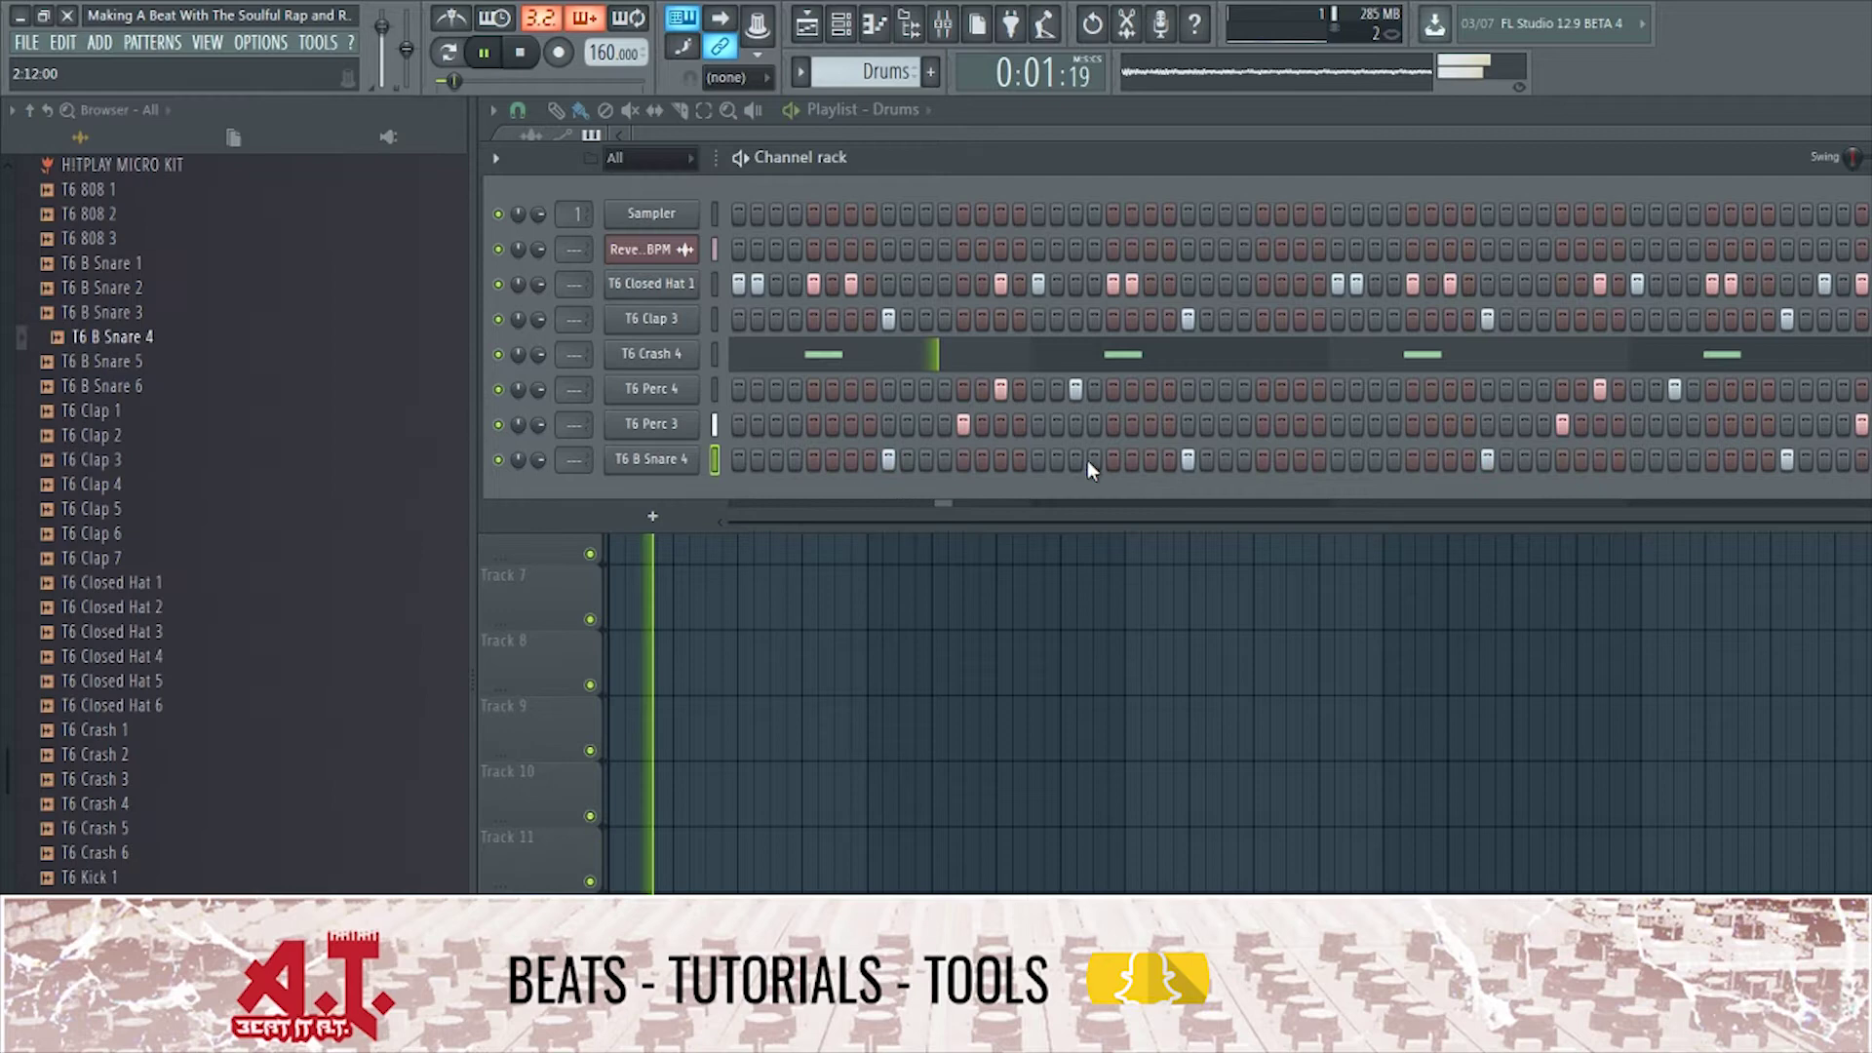
click(1299, 458)
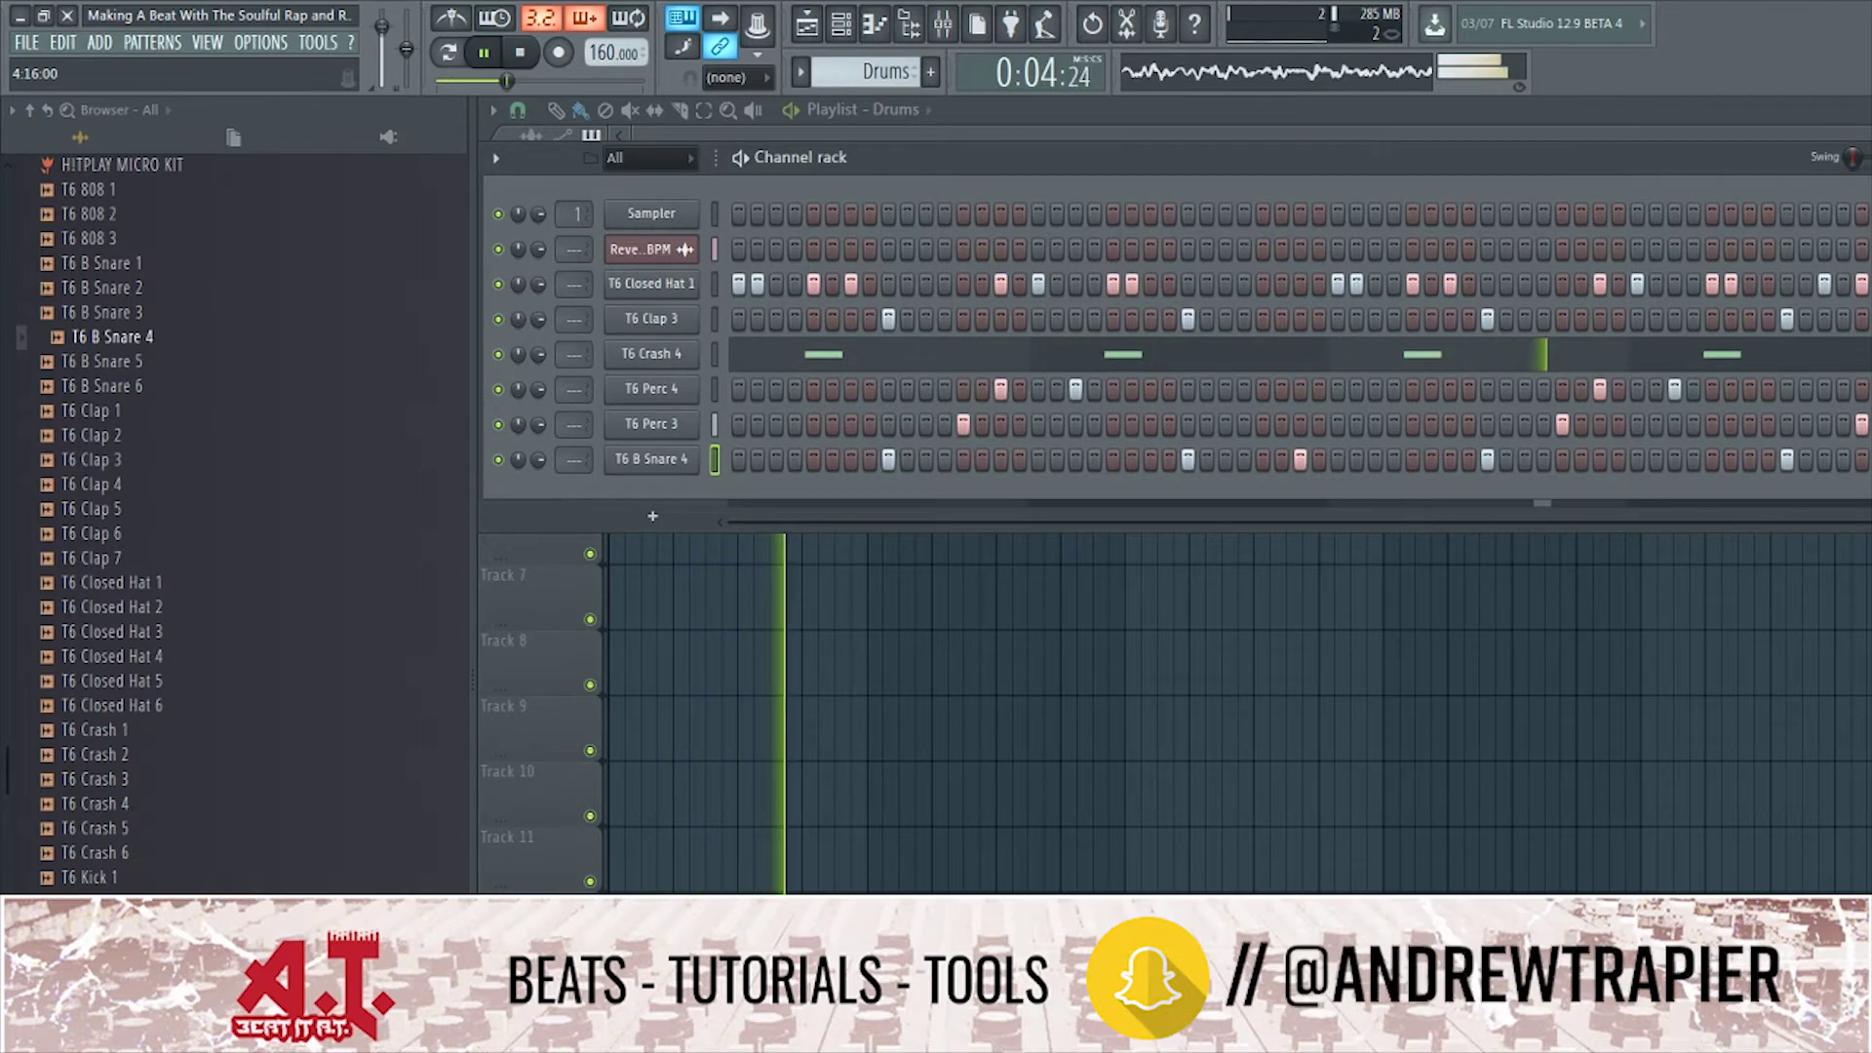
Add the T6 kick 6 sample as a new channel with kick hits on steps 1 and 33.
drag(93, 999, 760, 482)
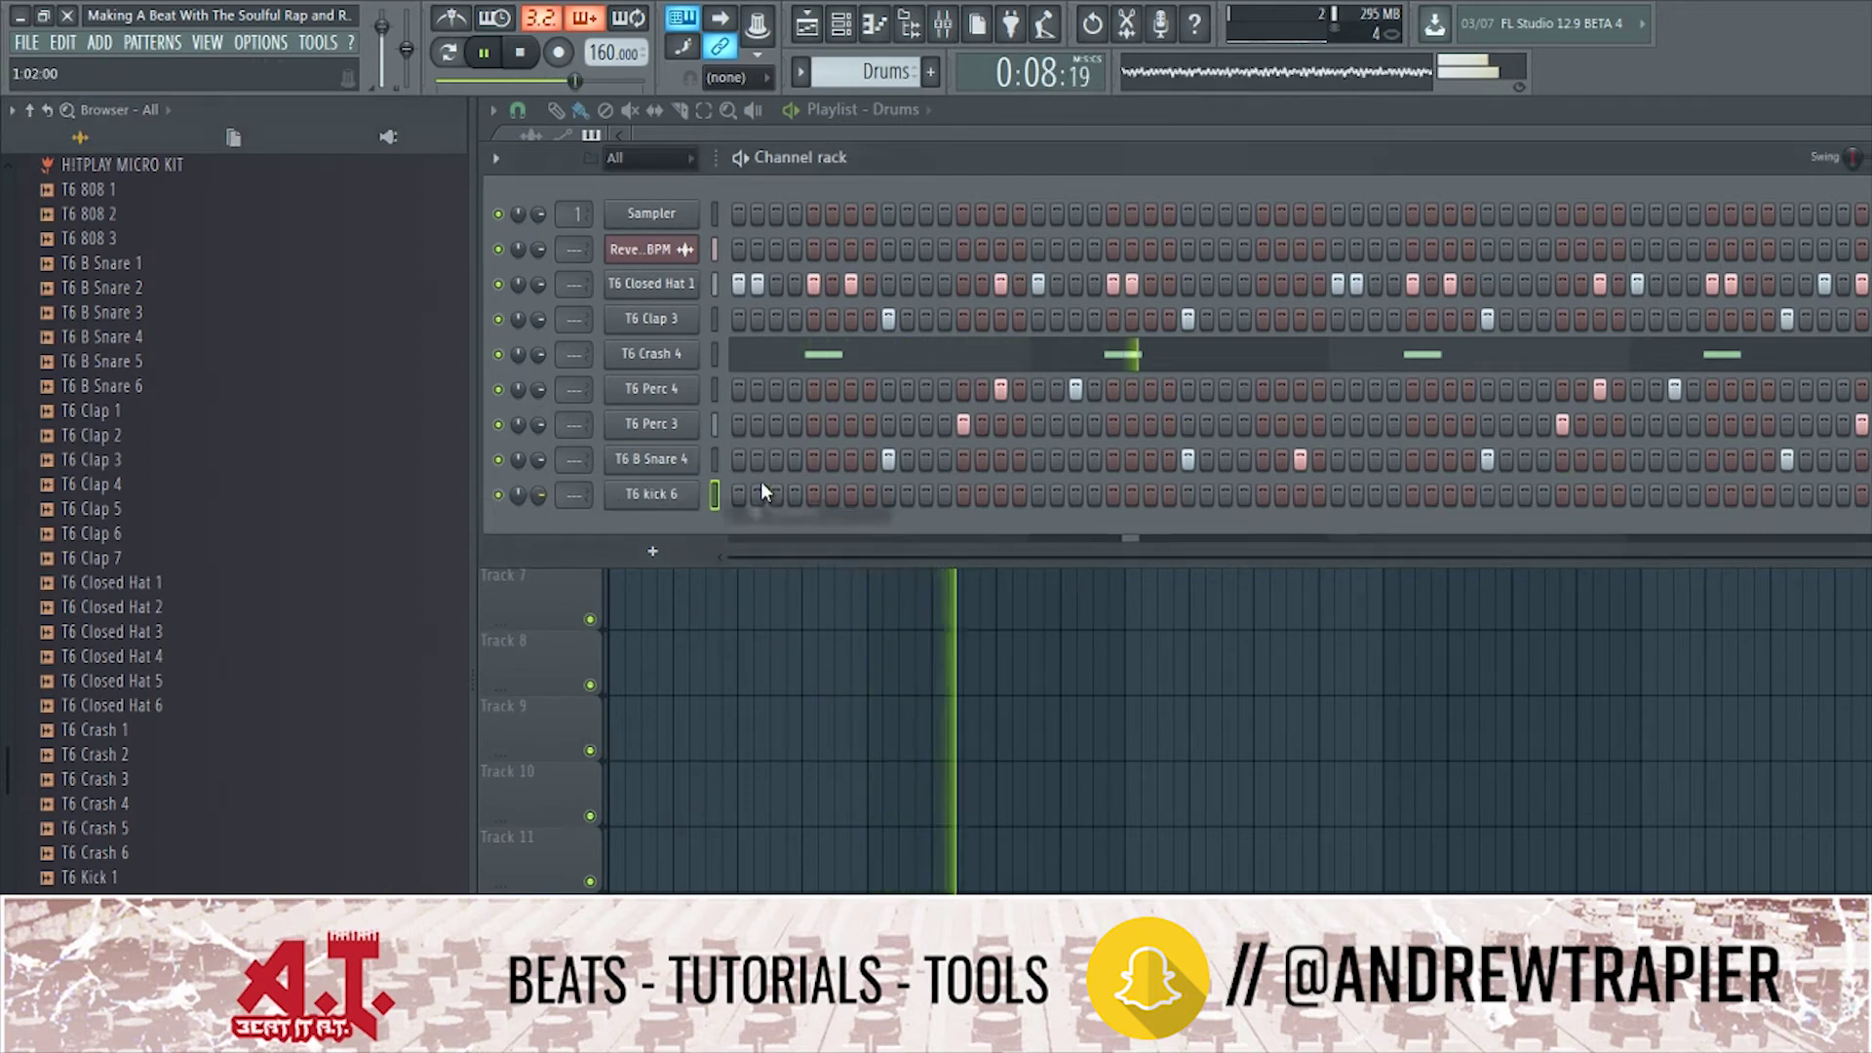
click(739, 494)
click(1338, 495)
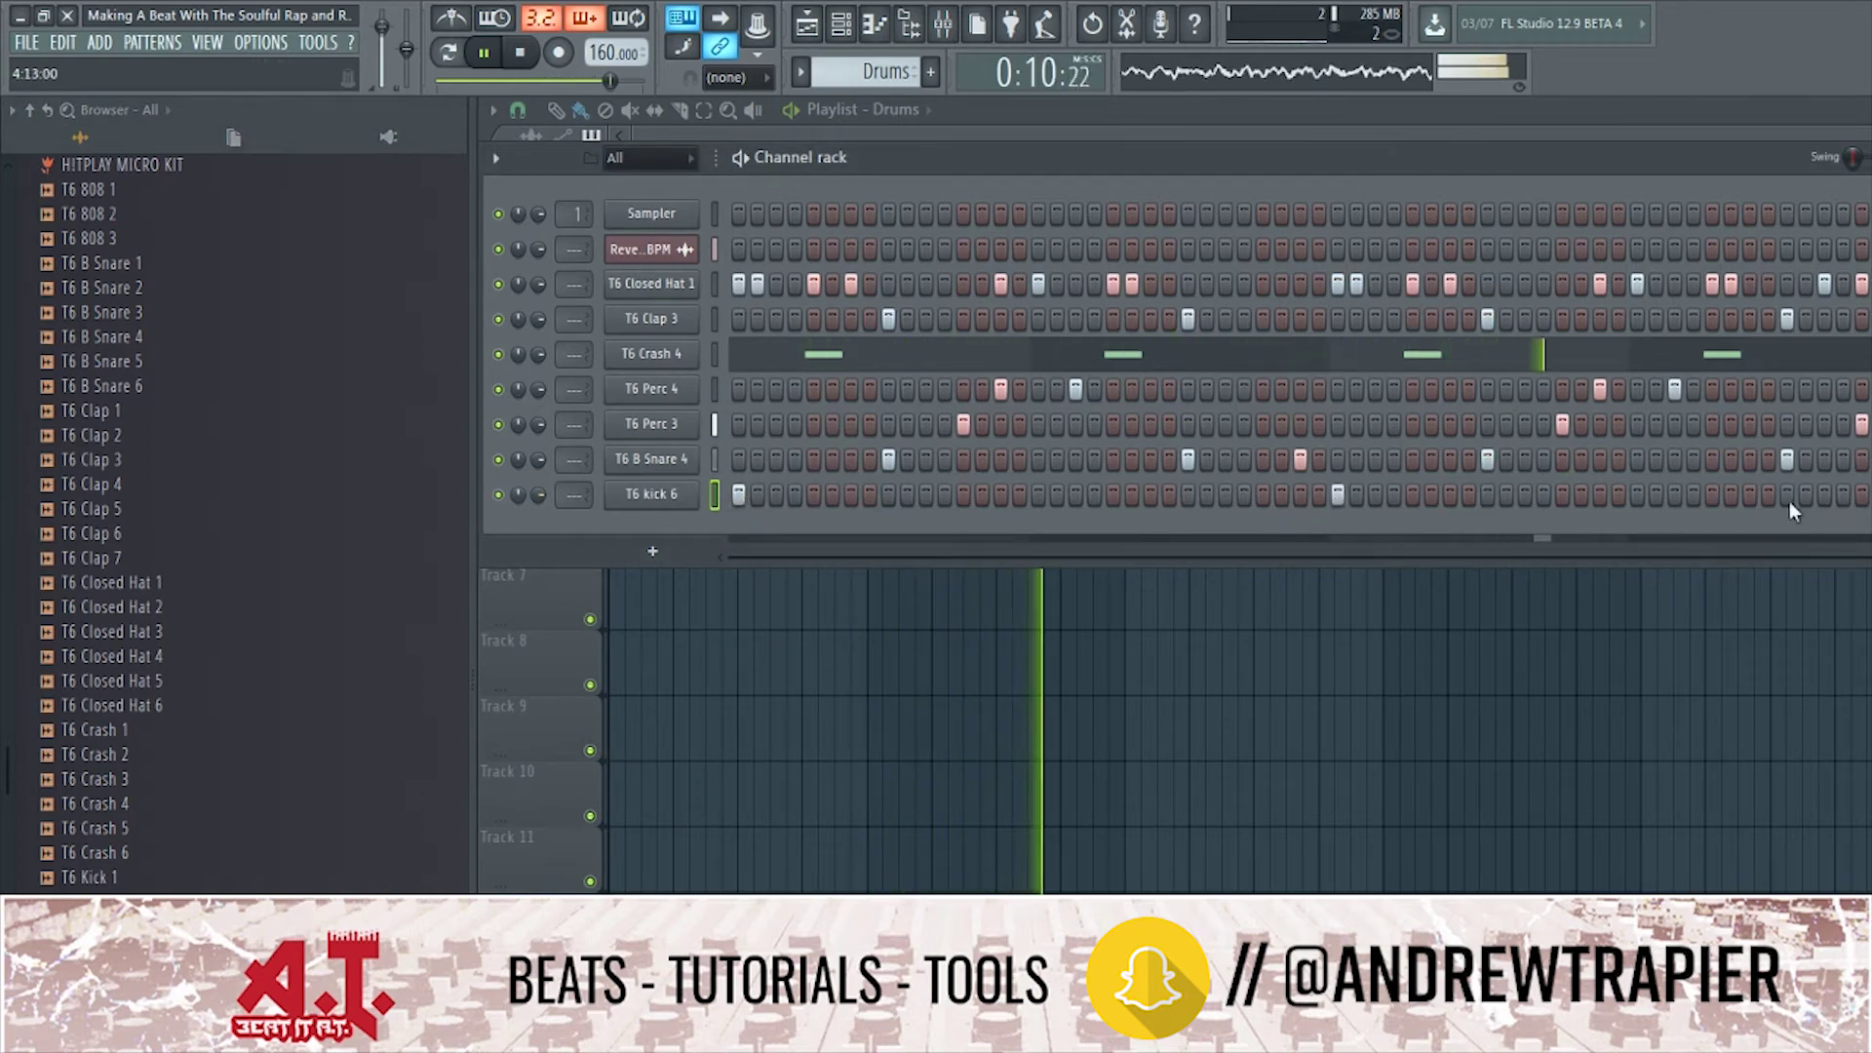
Route the selected drum channels to consecutive mixer tracks starting from Insert 1.
key(F9)
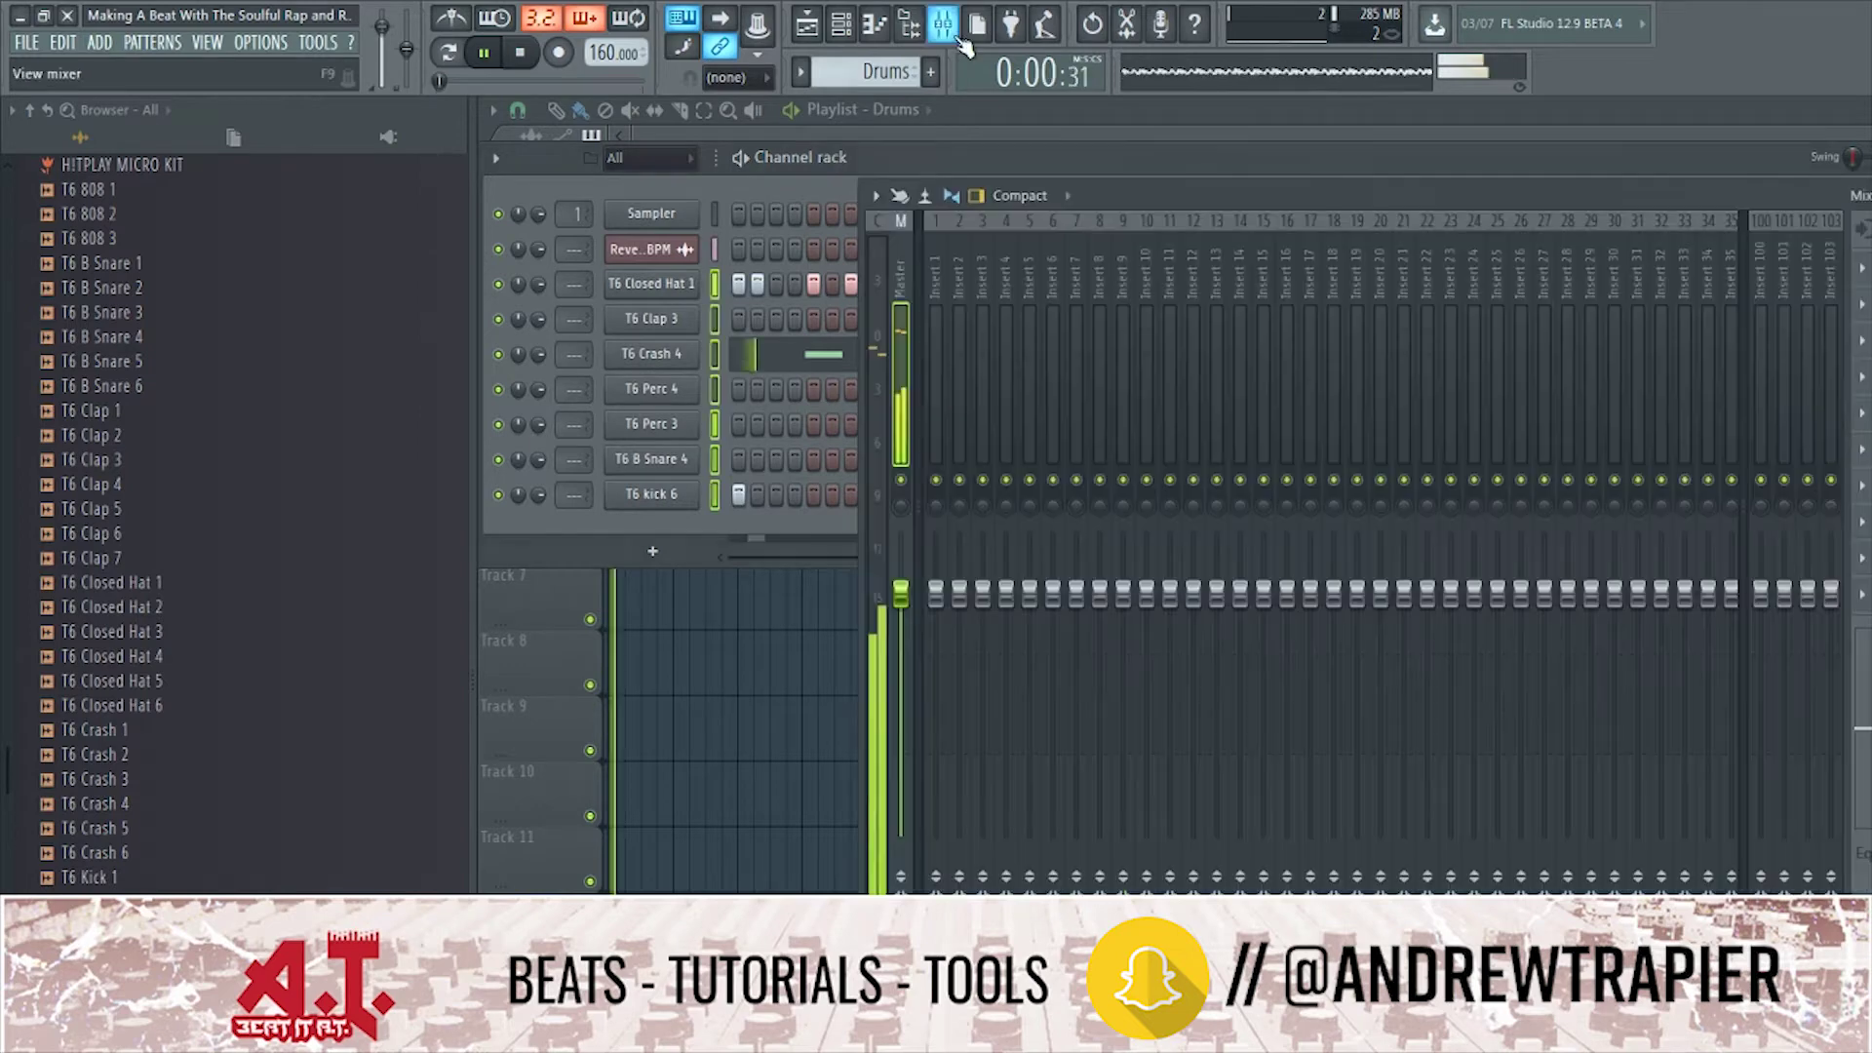
right_click(942, 371)
mouse_move(1156, 404)
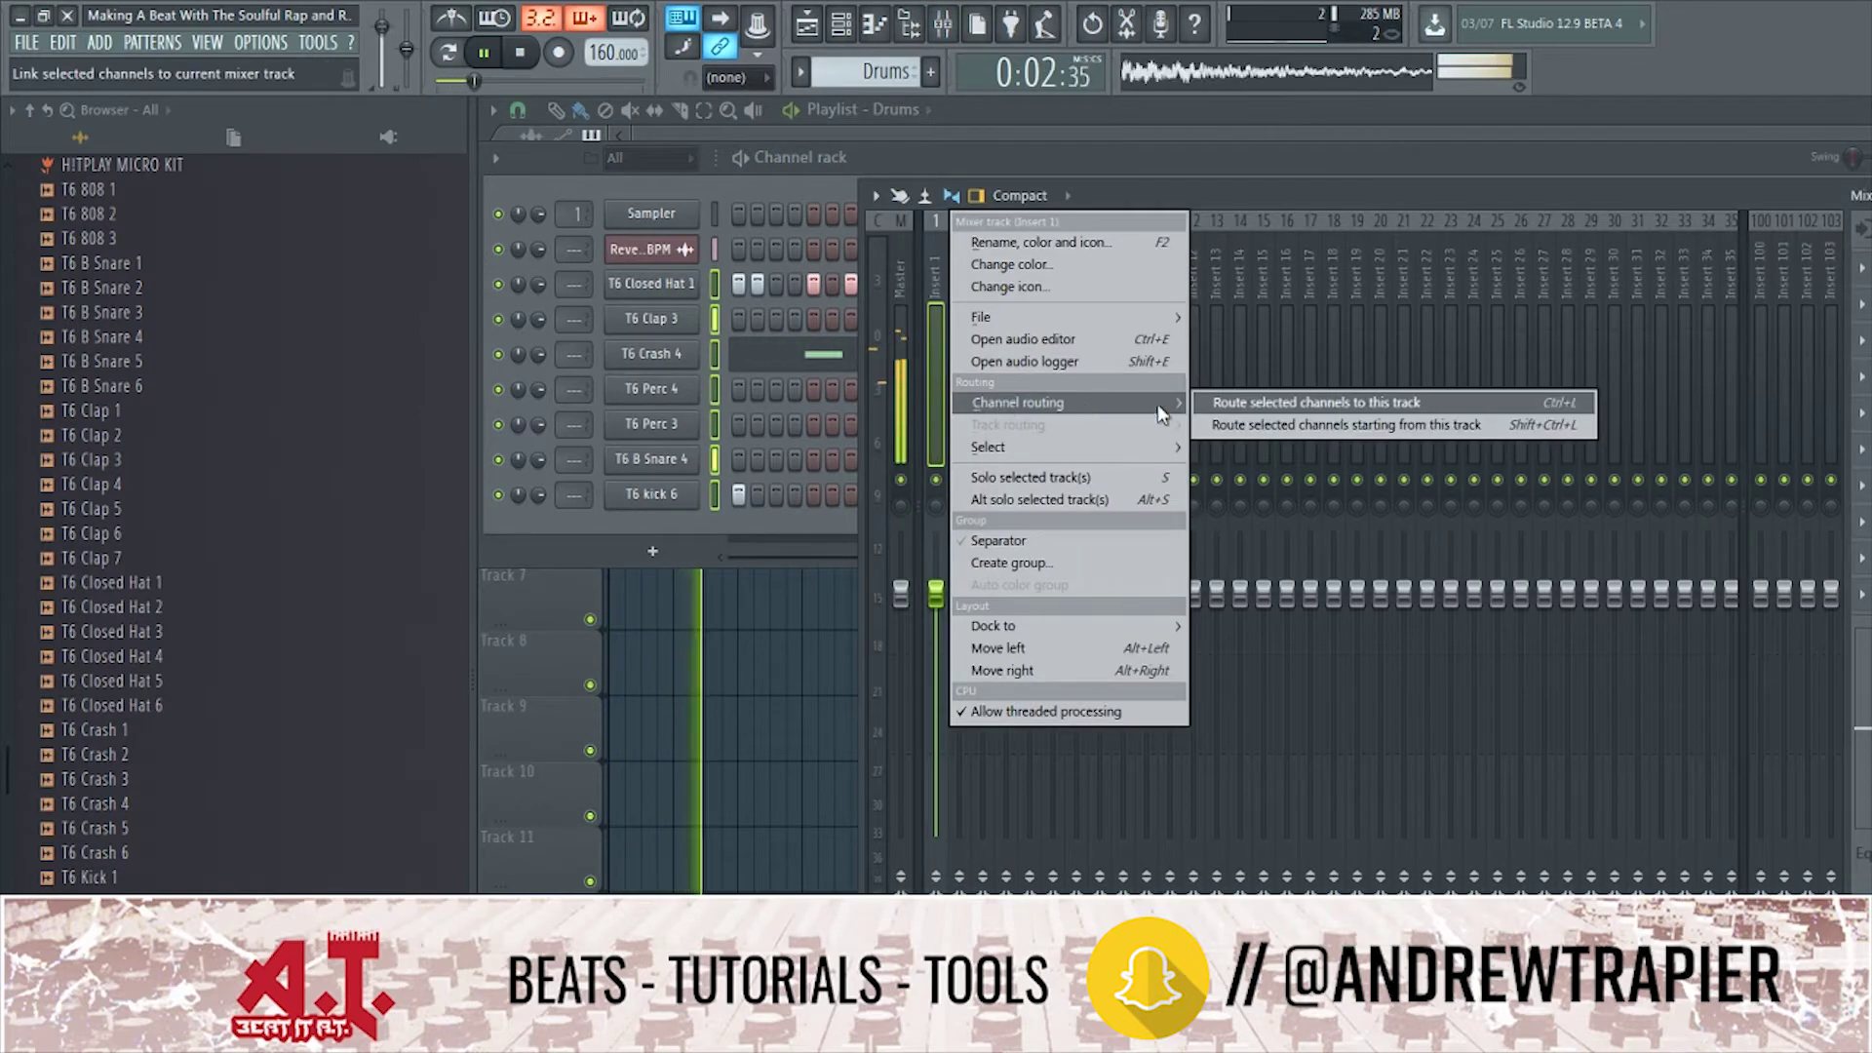
click(1222, 423)
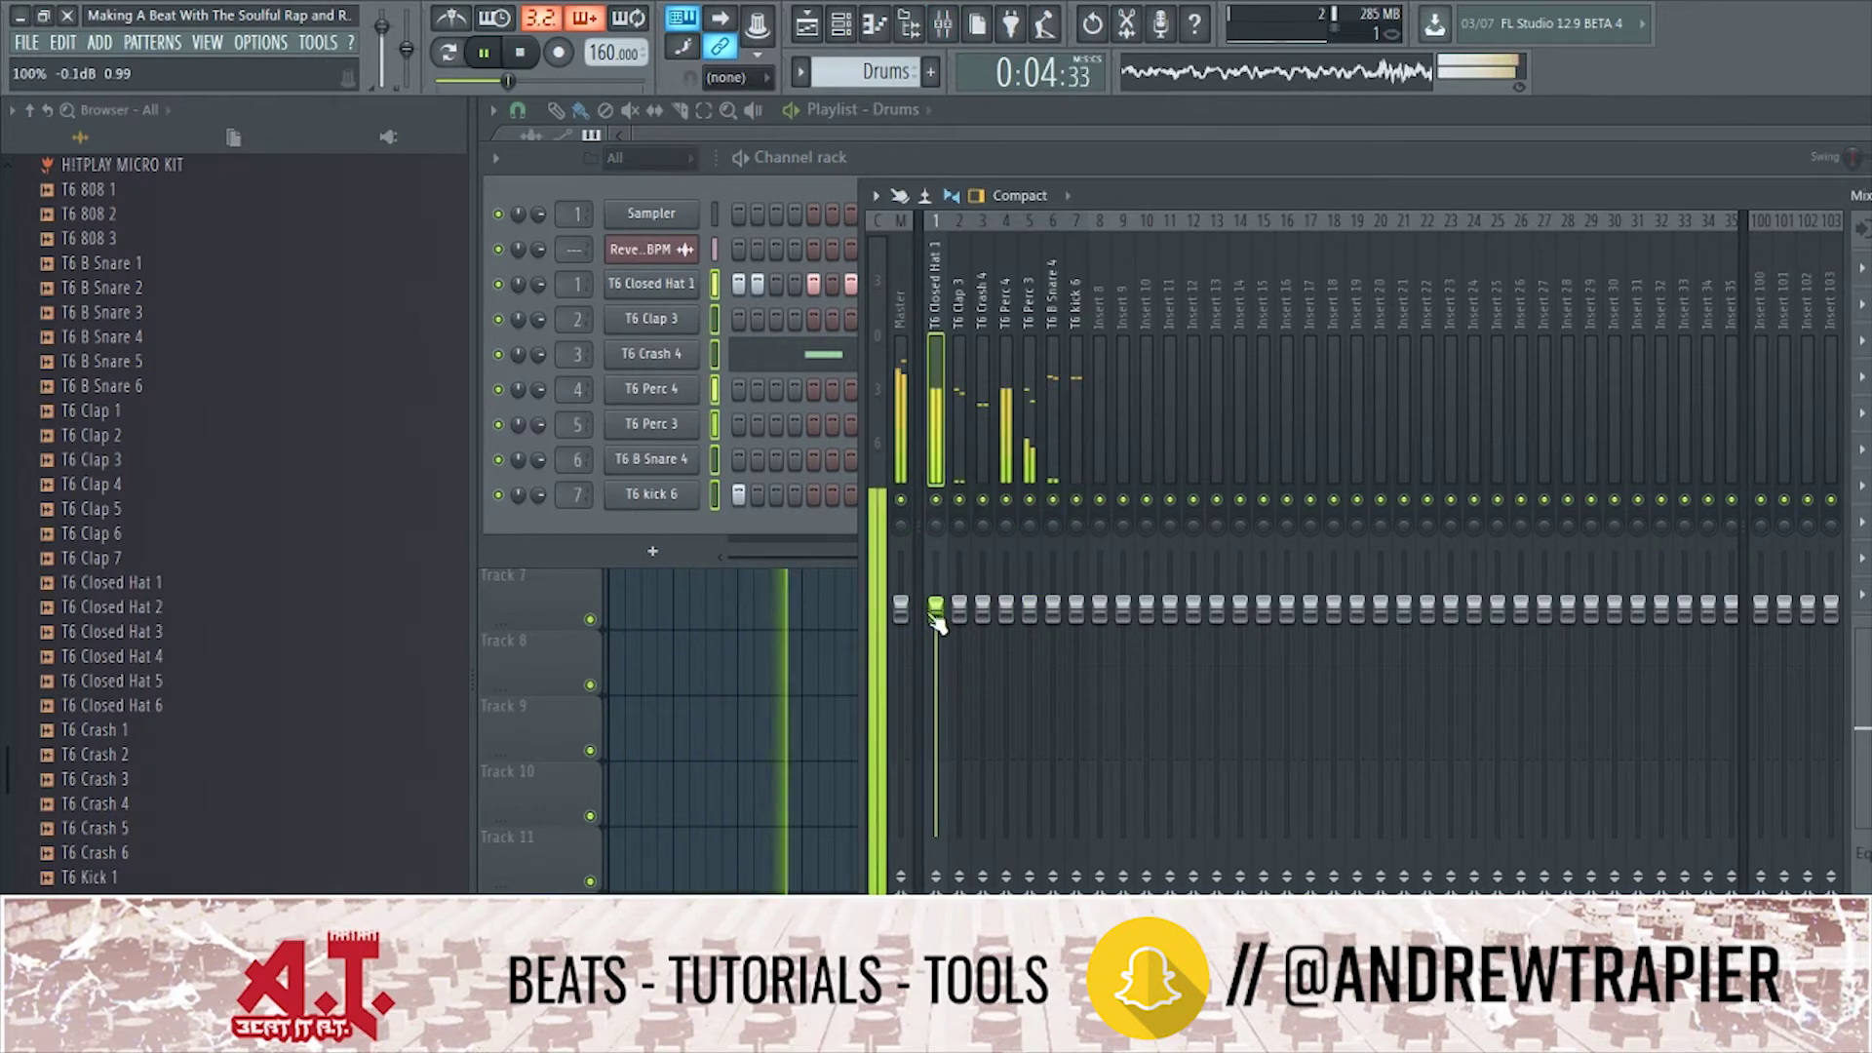
Load the CashMoney AP Kick Mix mixer preset onto the T6 kick 6 mixer track.
click(1076, 385)
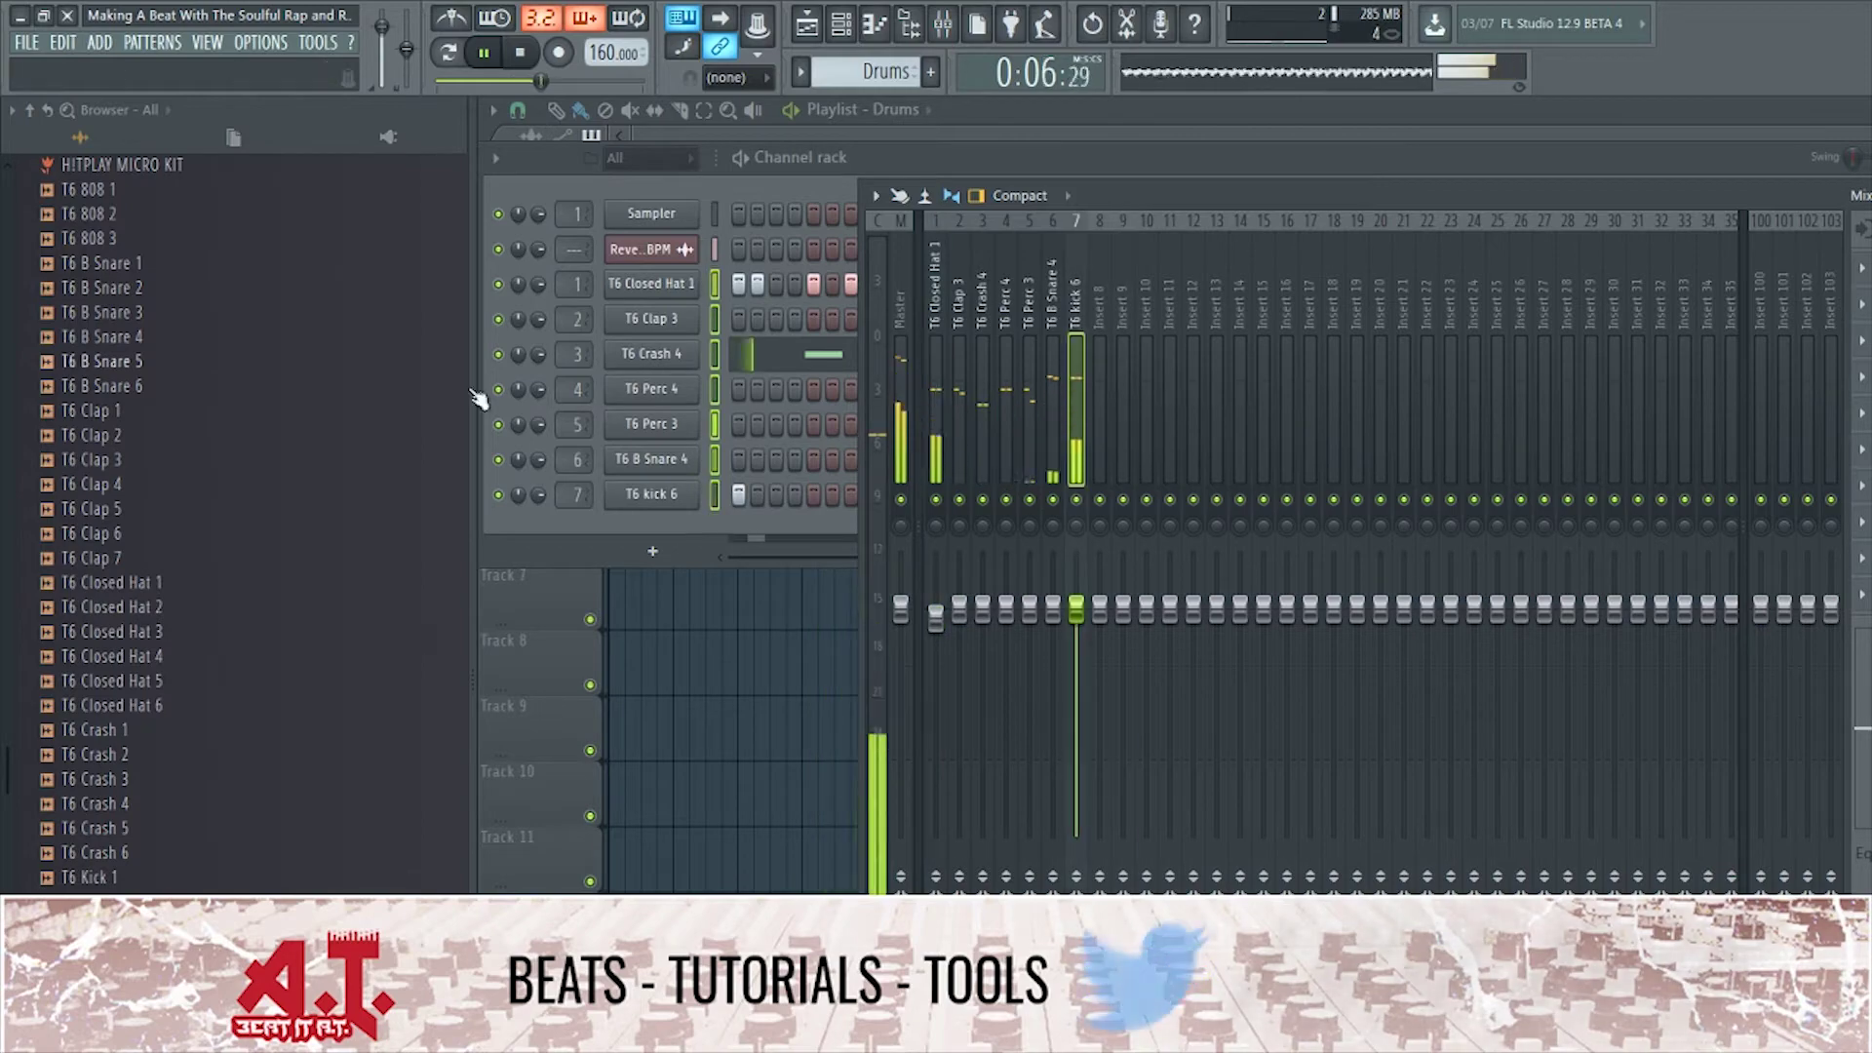
scroll(189, 282, up, 10)
scroll(187, 302, up, 5)
click(184, 306)
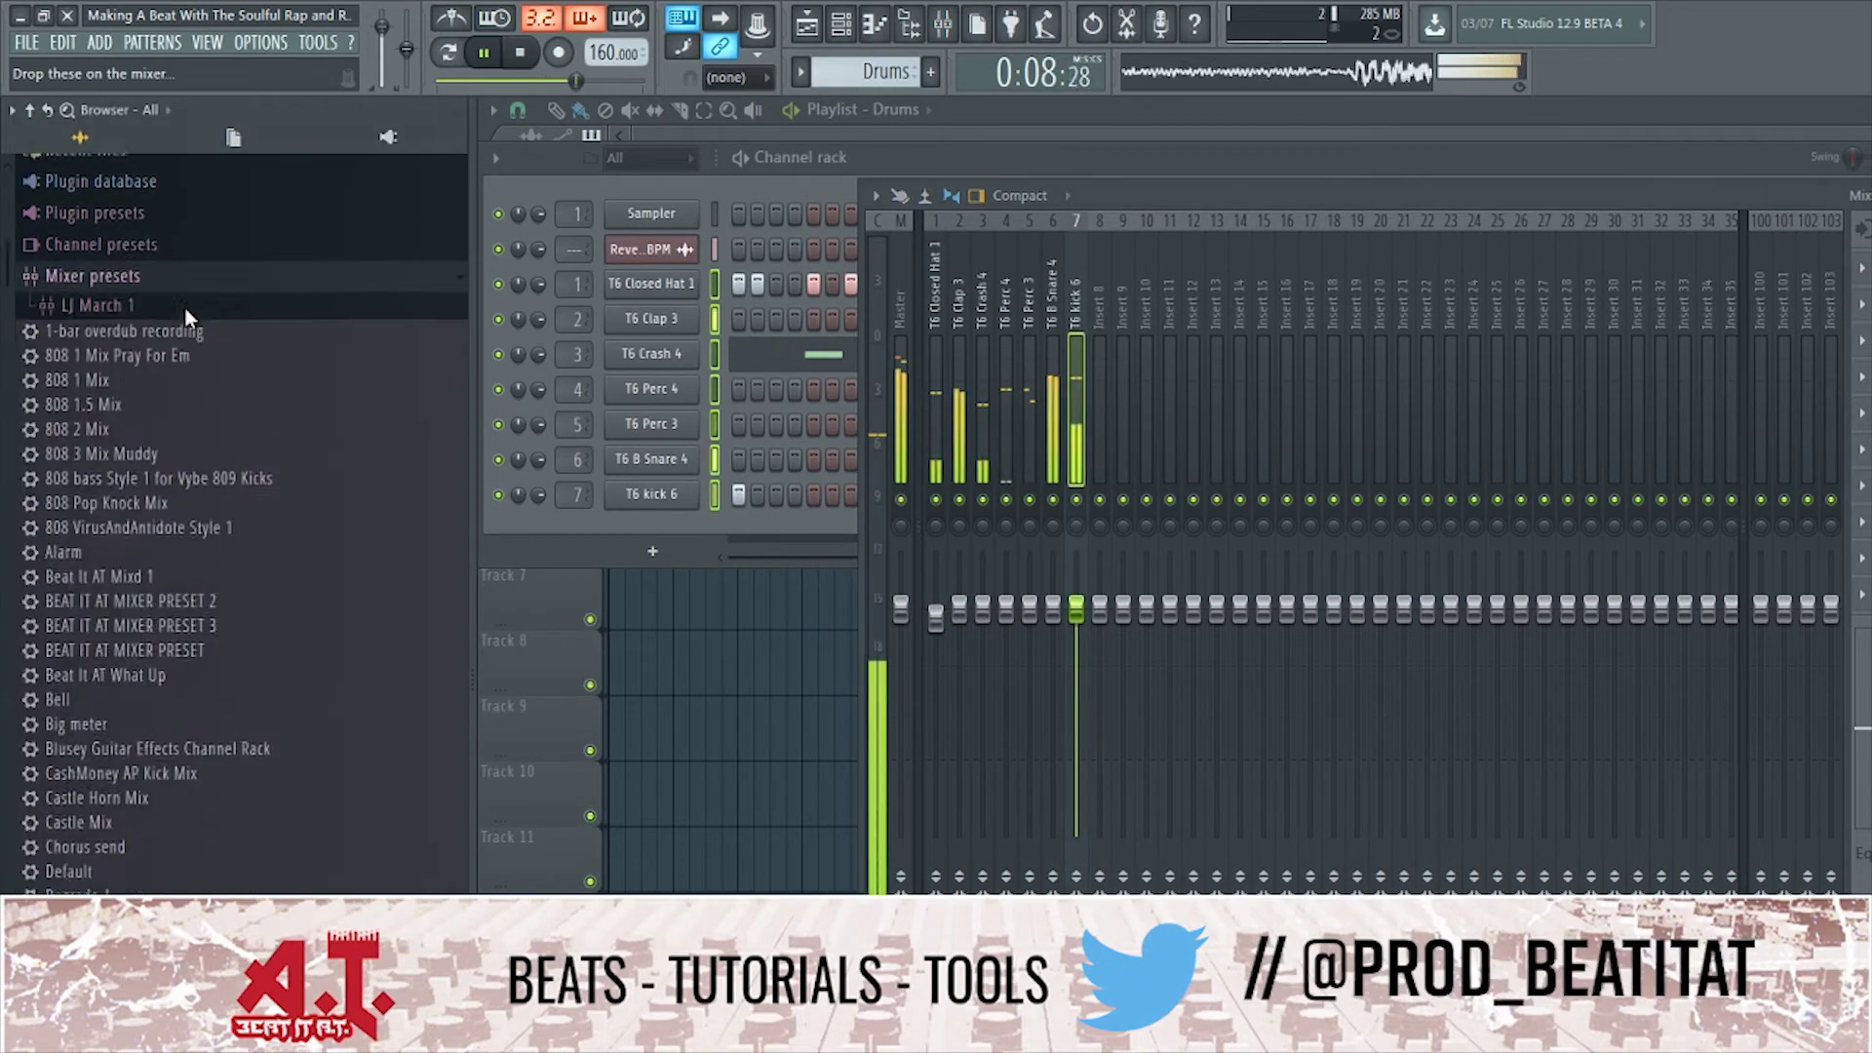
scroll(185, 342, down, 10)
scroll(183, 375, up, 4)
drag(158, 398, 180, 406)
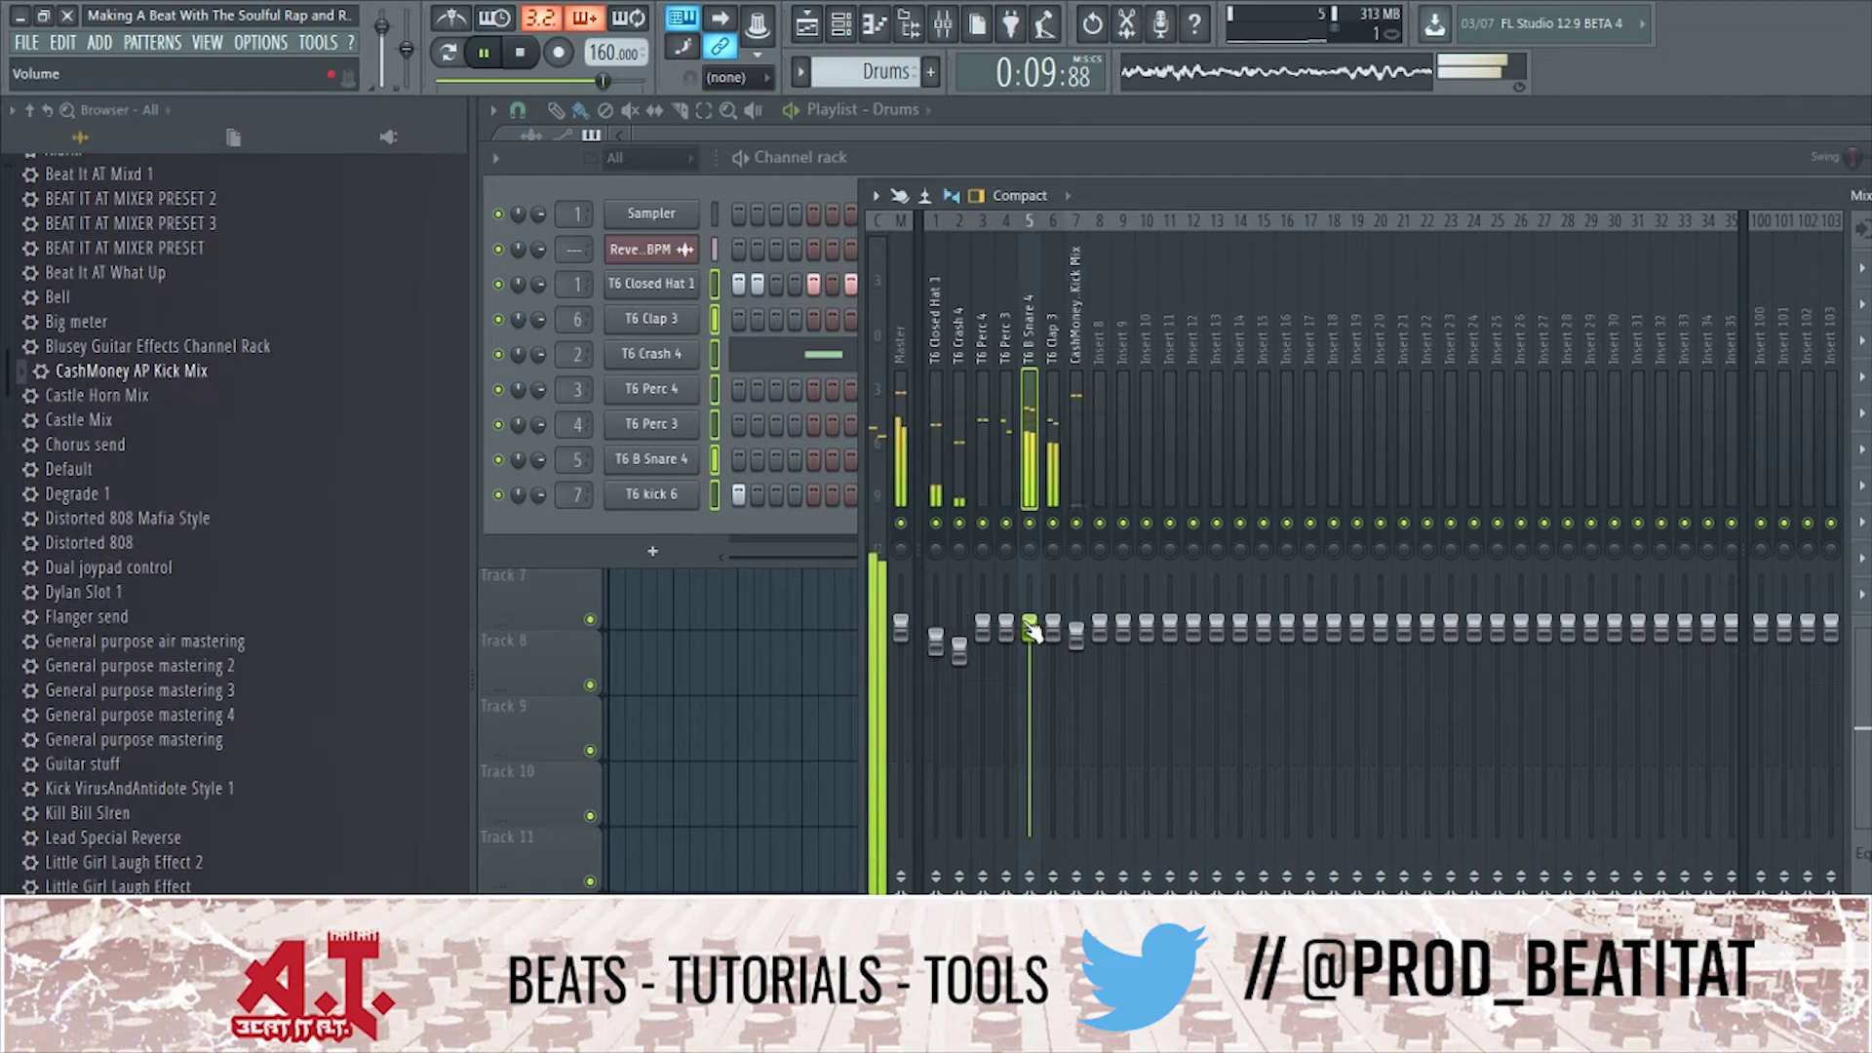
Lower the T6 B Snare 4 mixer fader slightly, then add Fruity Parametric EQ 2 to the T6 Clap 3 track and adjust its bands.
drag(1031, 629, 1032, 644)
click(1052, 427)
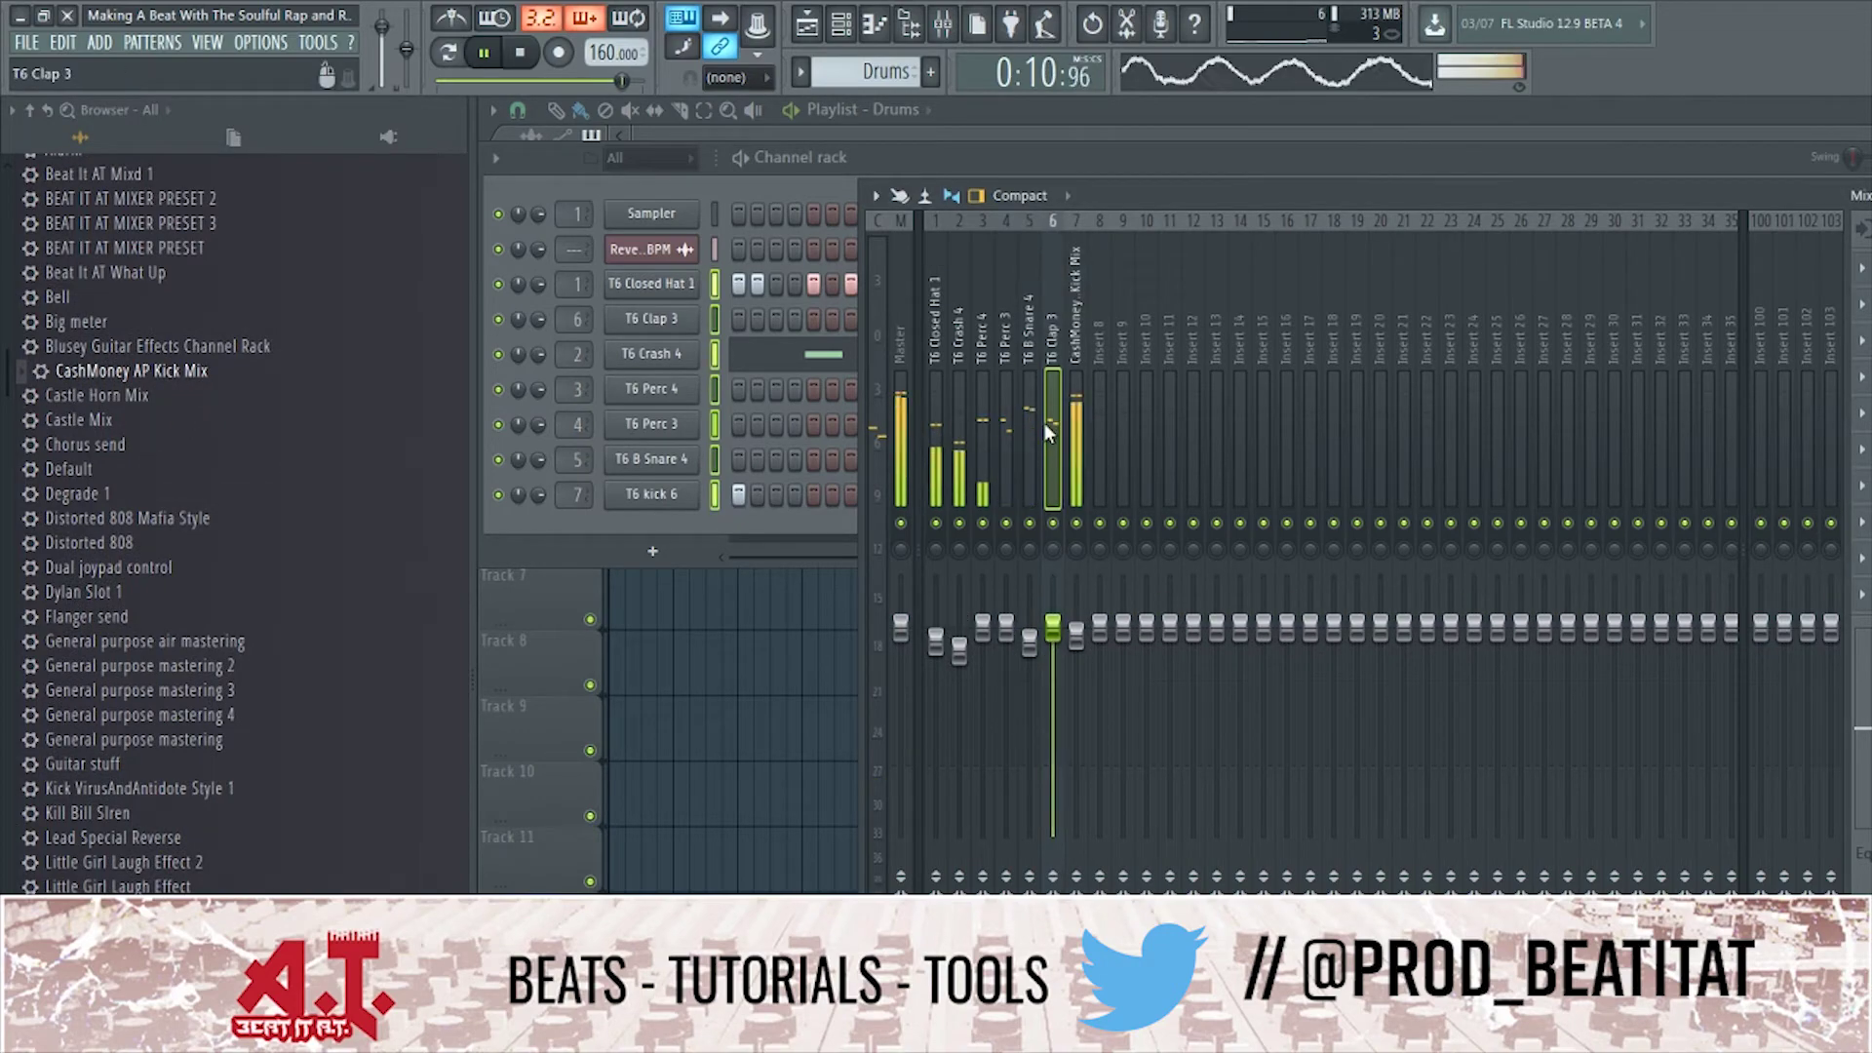
click(1862, 268)
click(1501, 508)
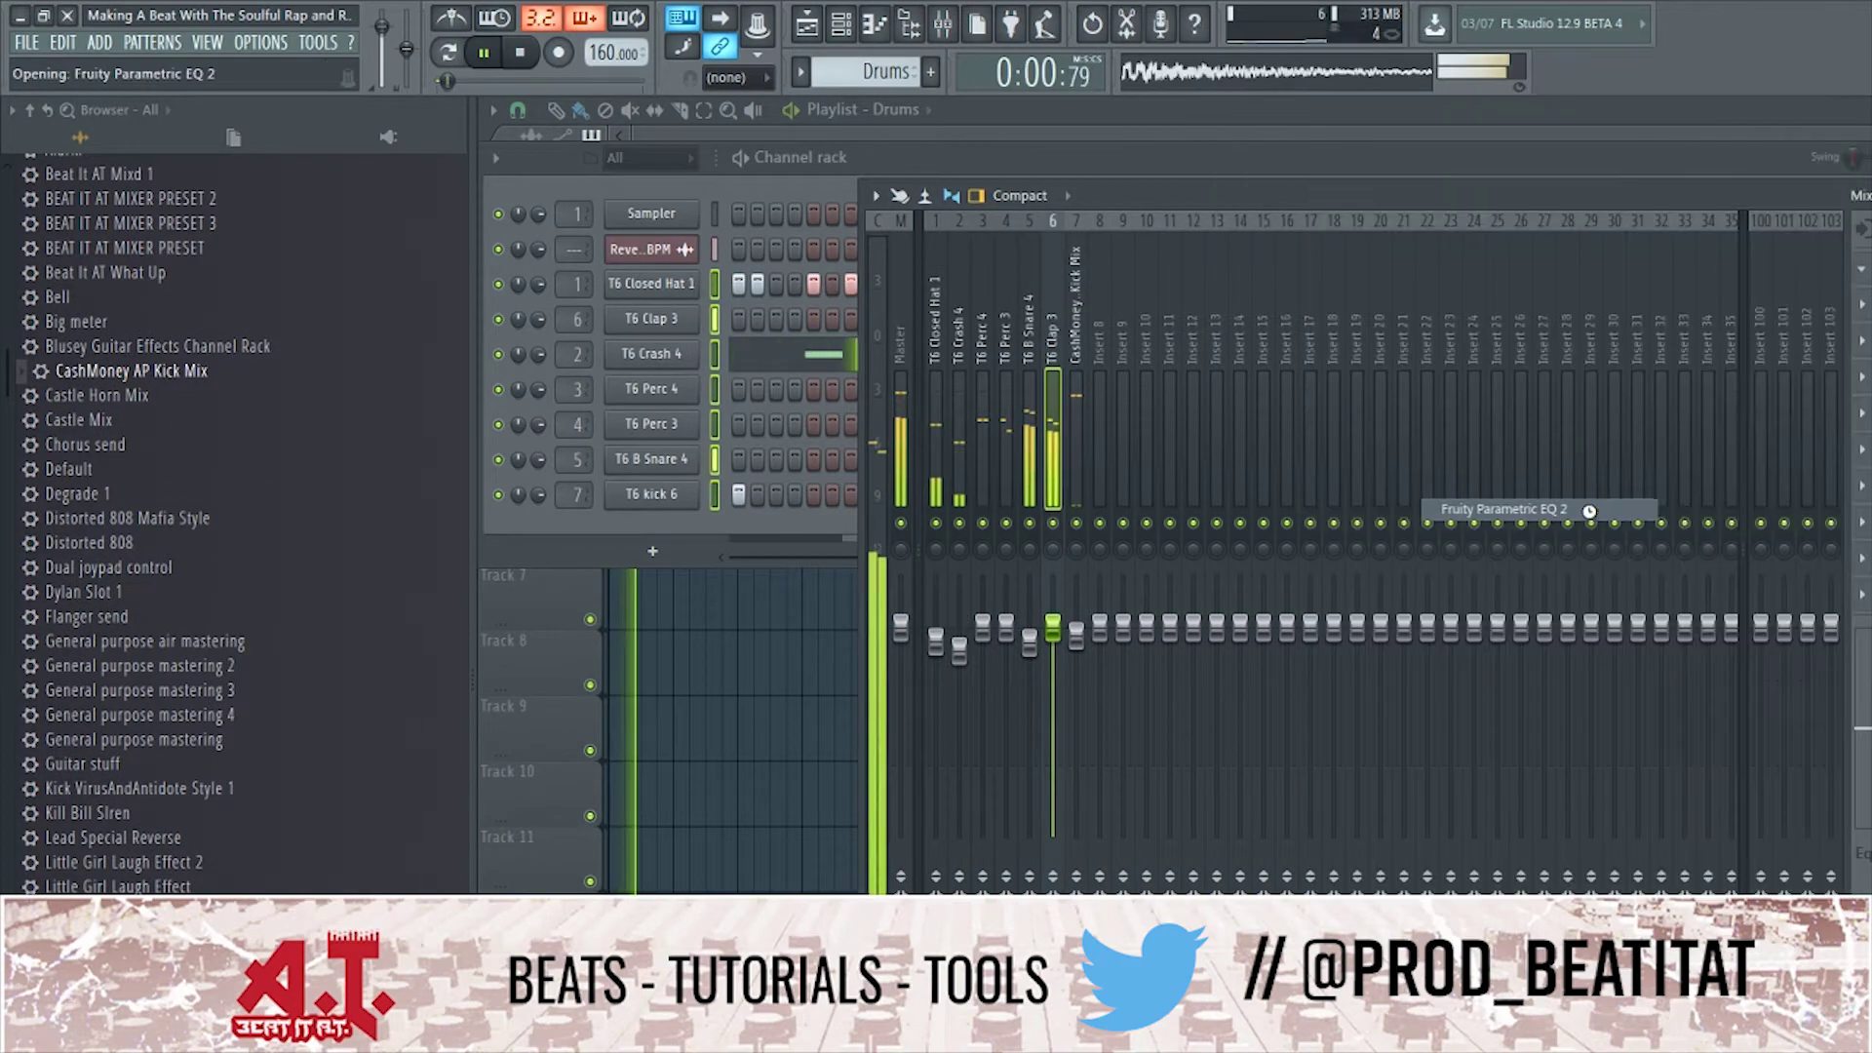
drag(1054, 606, 1094, 573)
key(space)
mouse_move(1234, 462)
mouse_down()
mouse_move(1234, 480)
mouse_move(1230, 454)
mouse_up()
drag(780, 590, 870, 590)
Add Fruity Parametric EQ 2 to the first effect slot of the T6 B Snare 4 mixer track.
click(1861, 304)
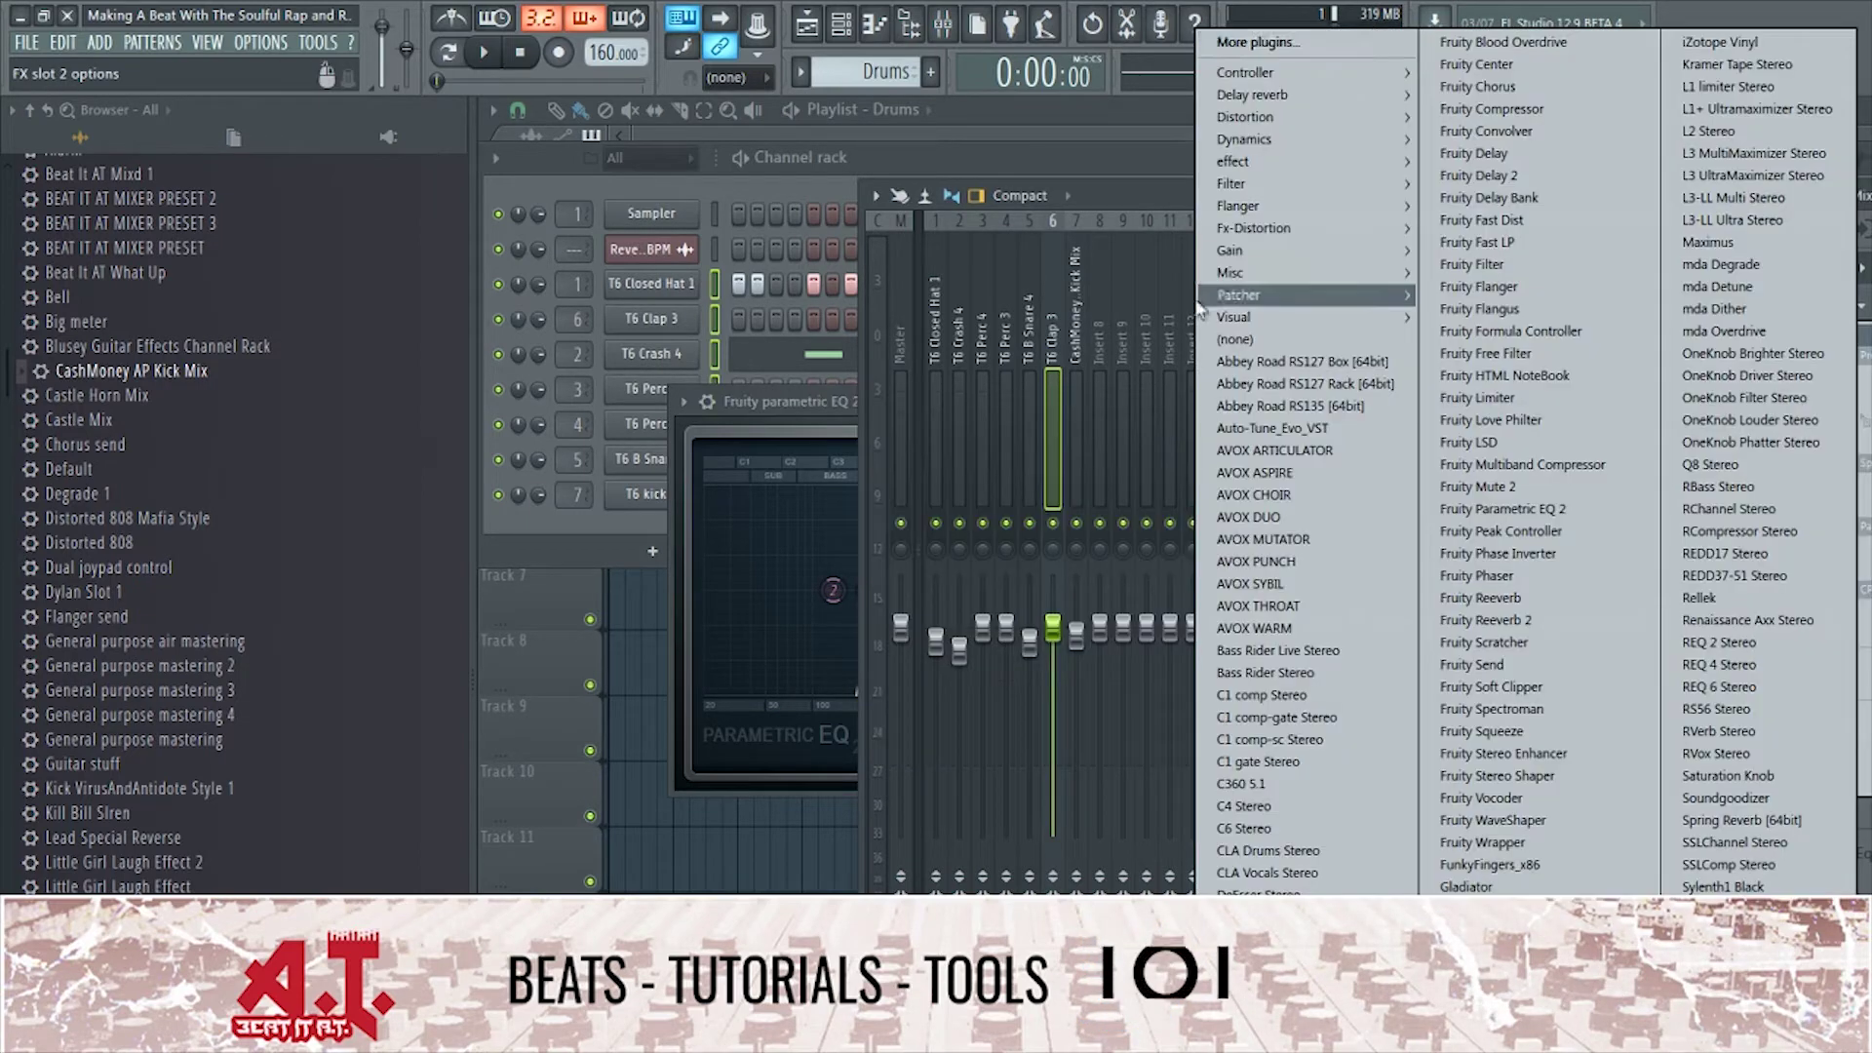
mouse_move(1310, 138)
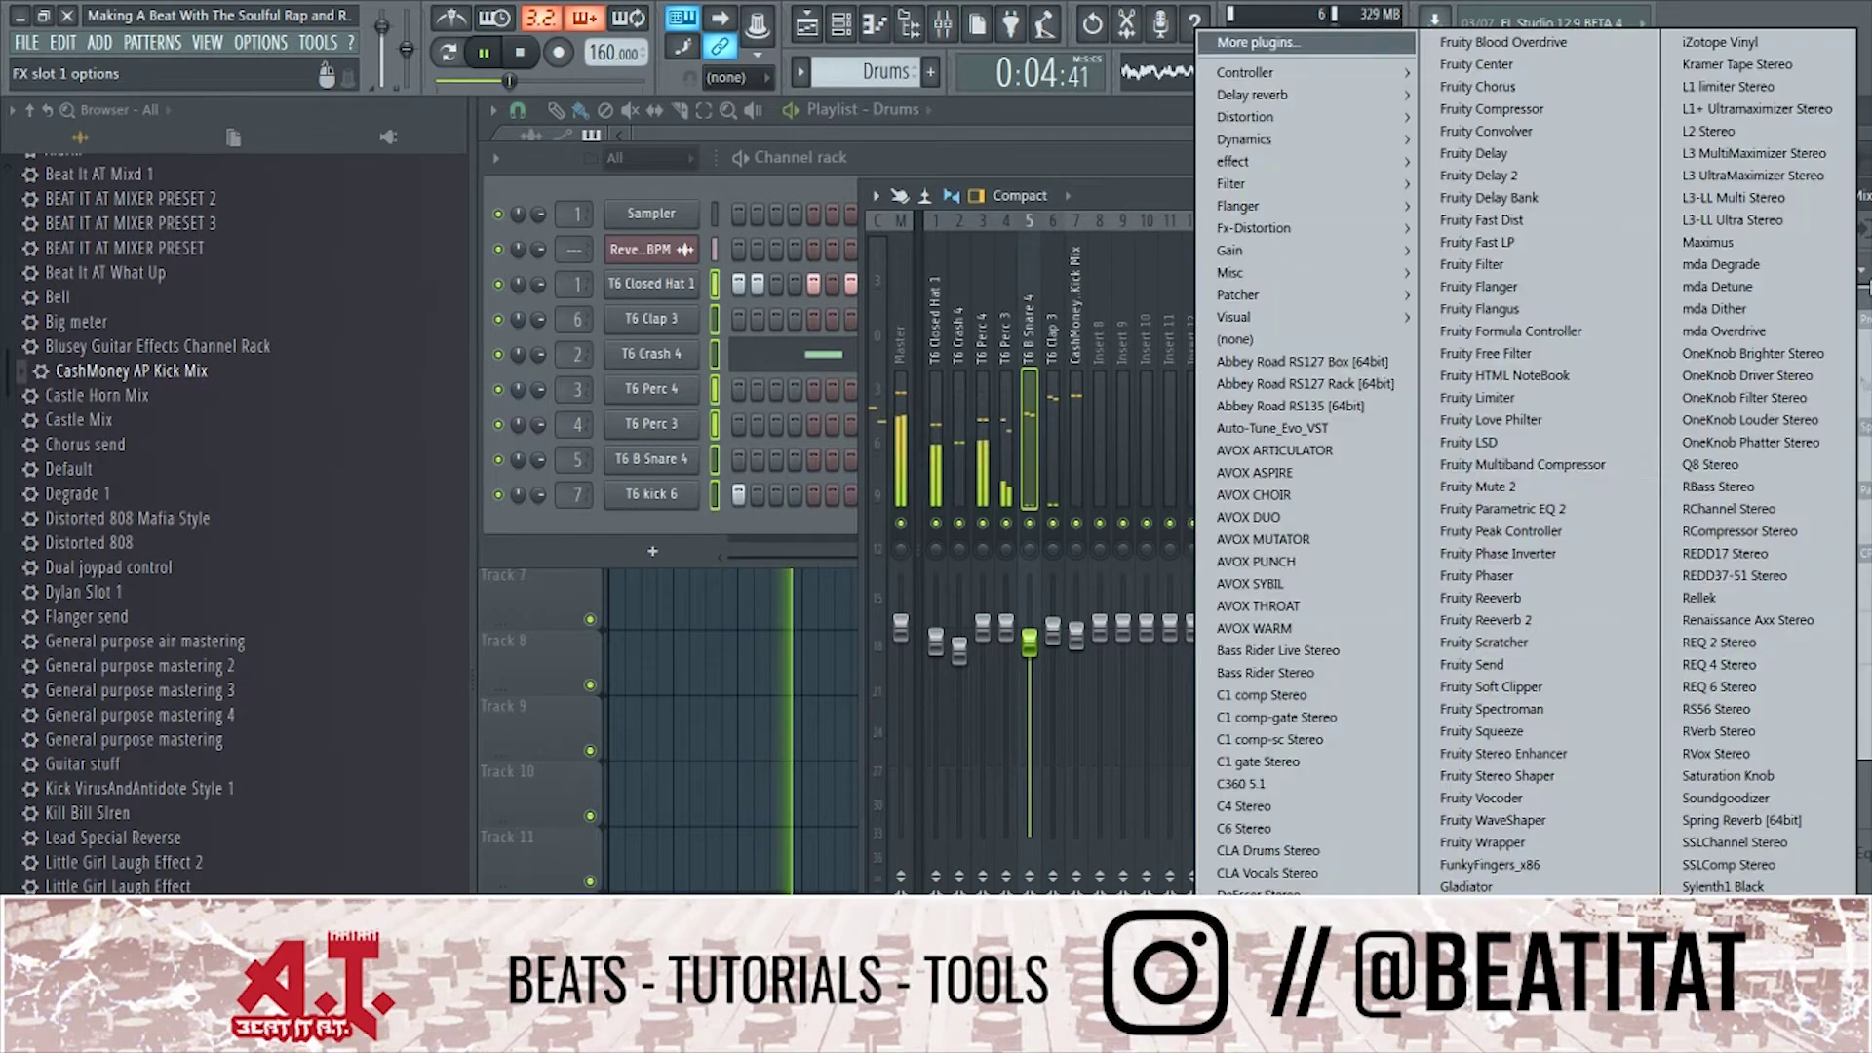
click(1501, 508)
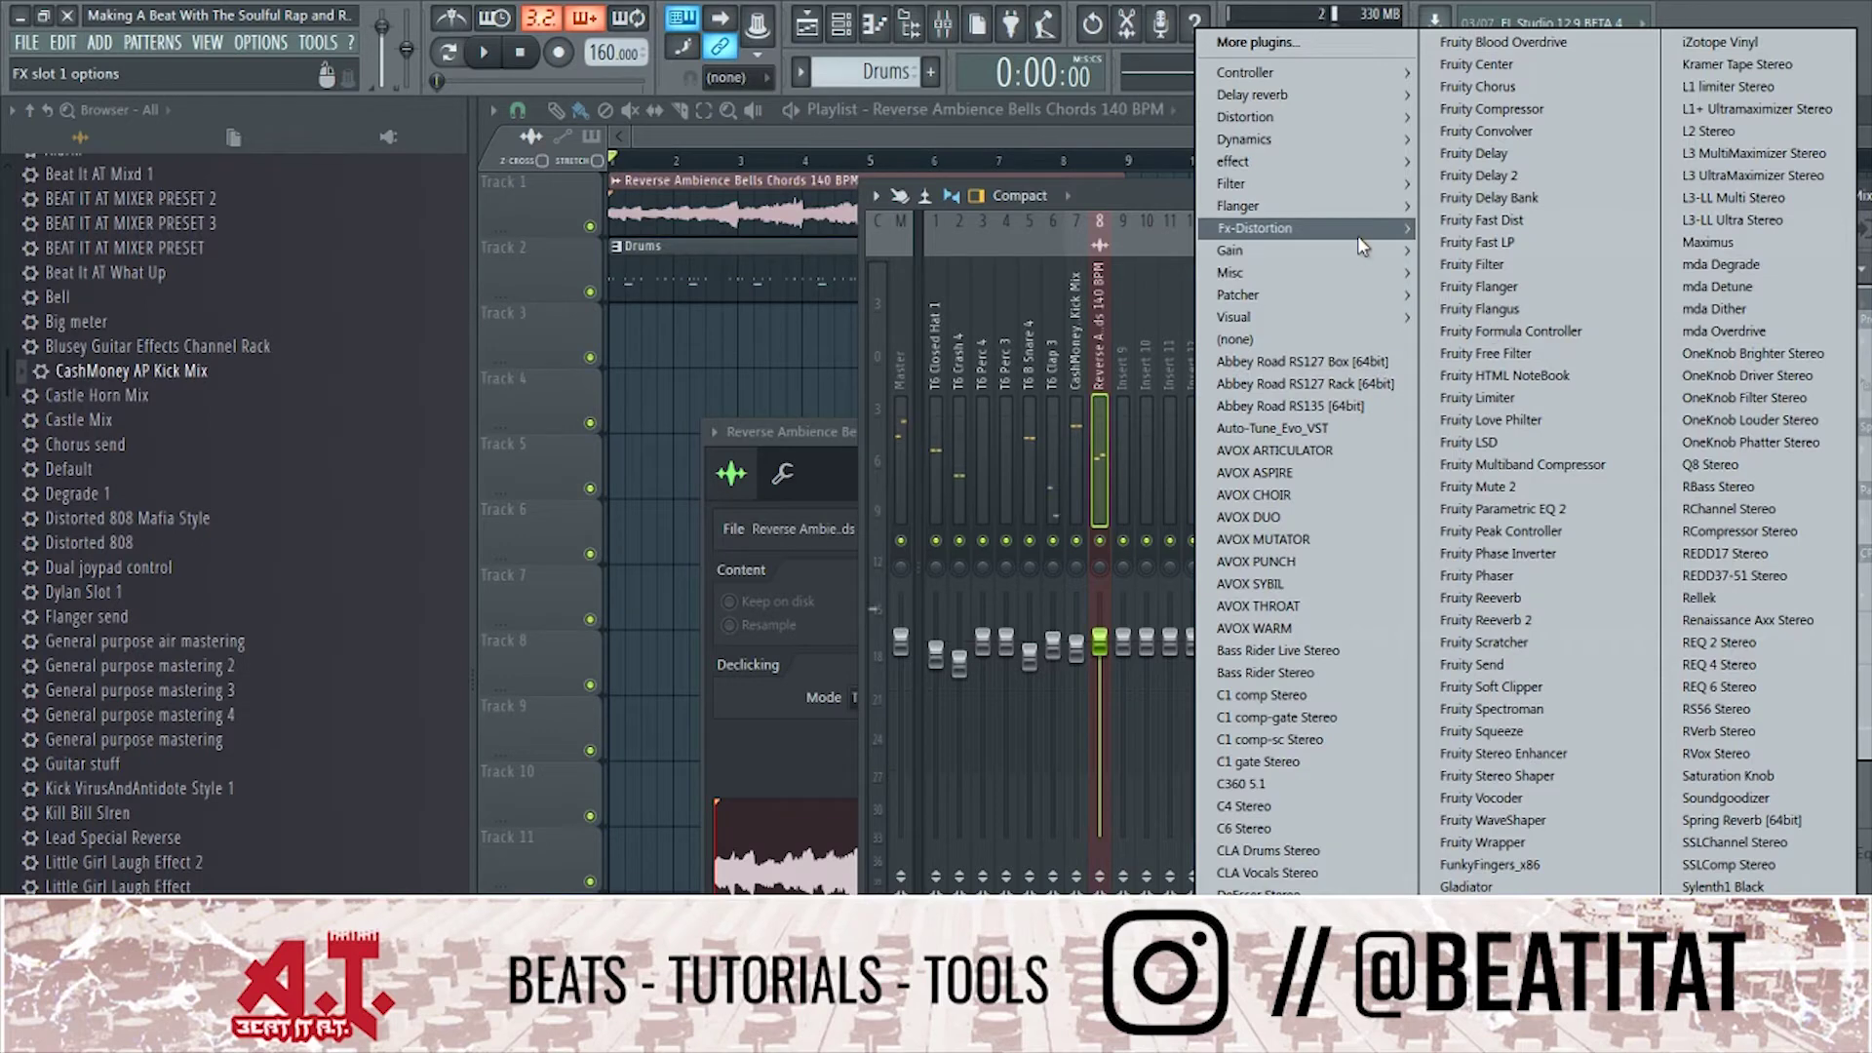
Load Edison on the Reverse Ambience Bells Chords 140 BPM mixer track and play the song.
mouse_move(1299, 251)
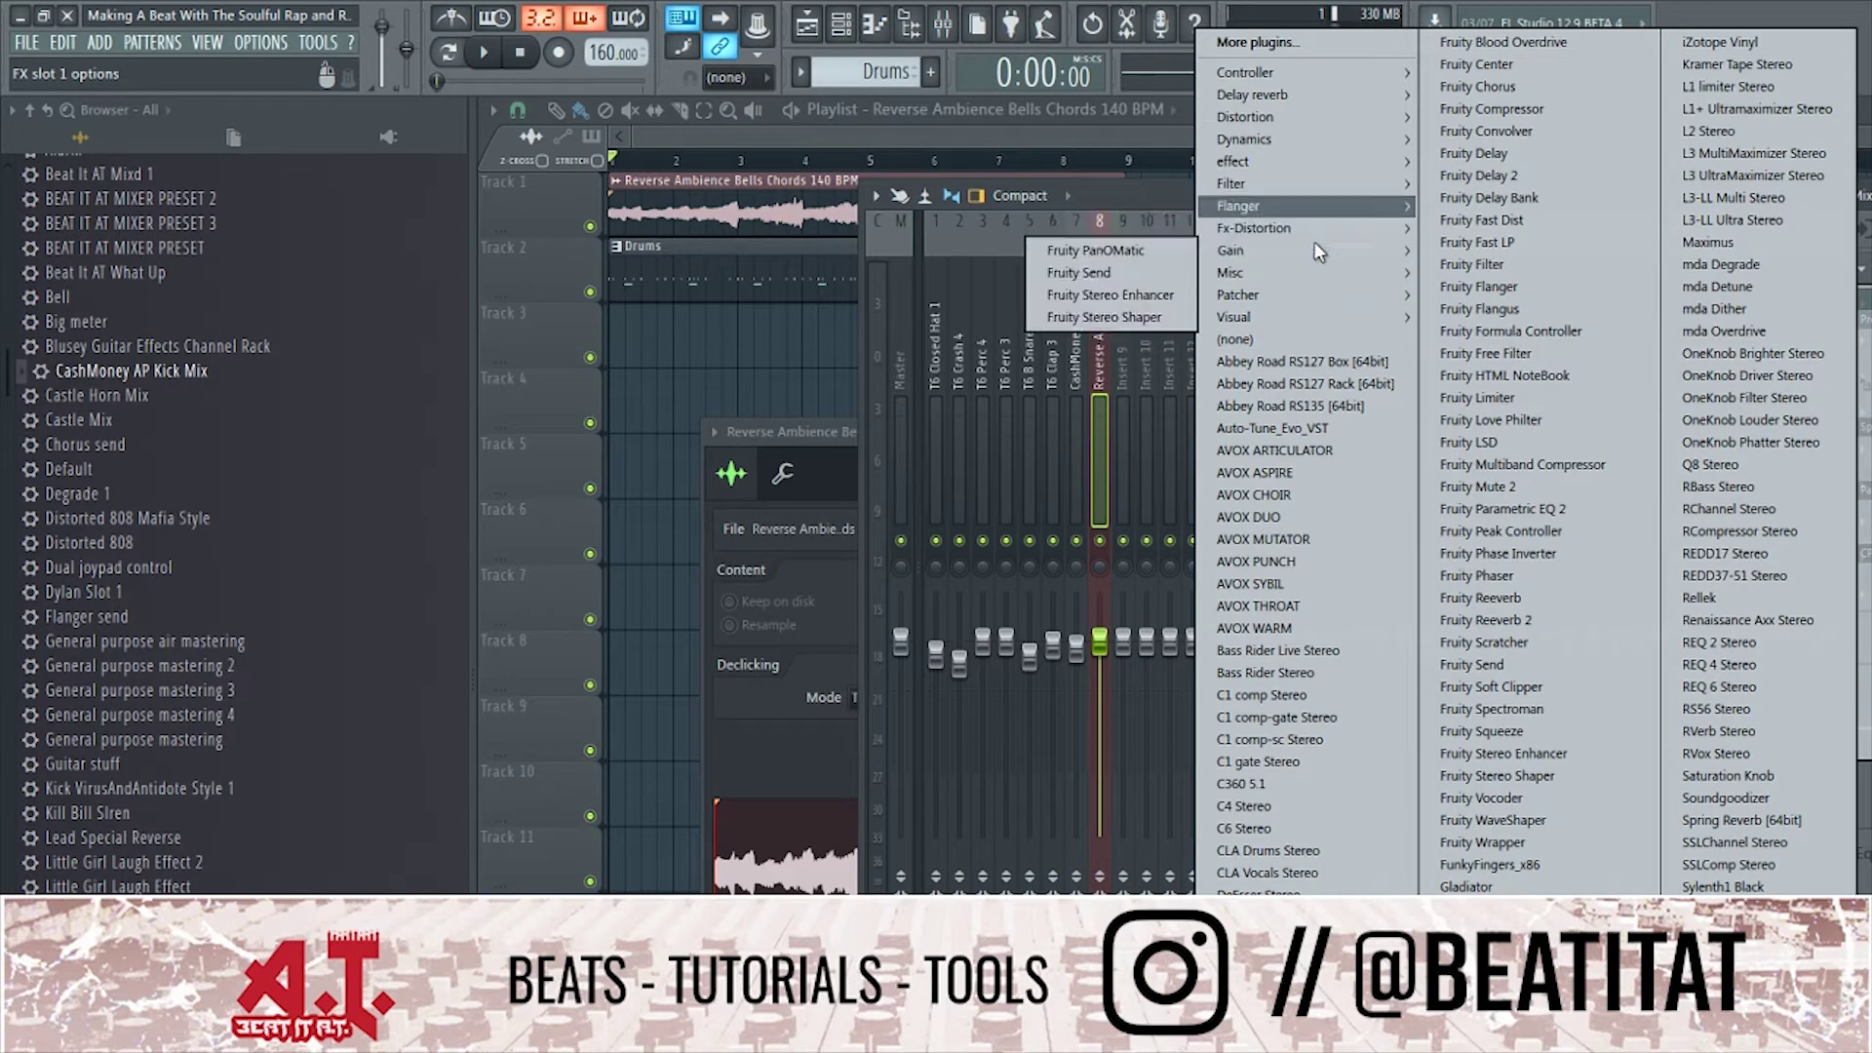
mouse_move(1382, 194)
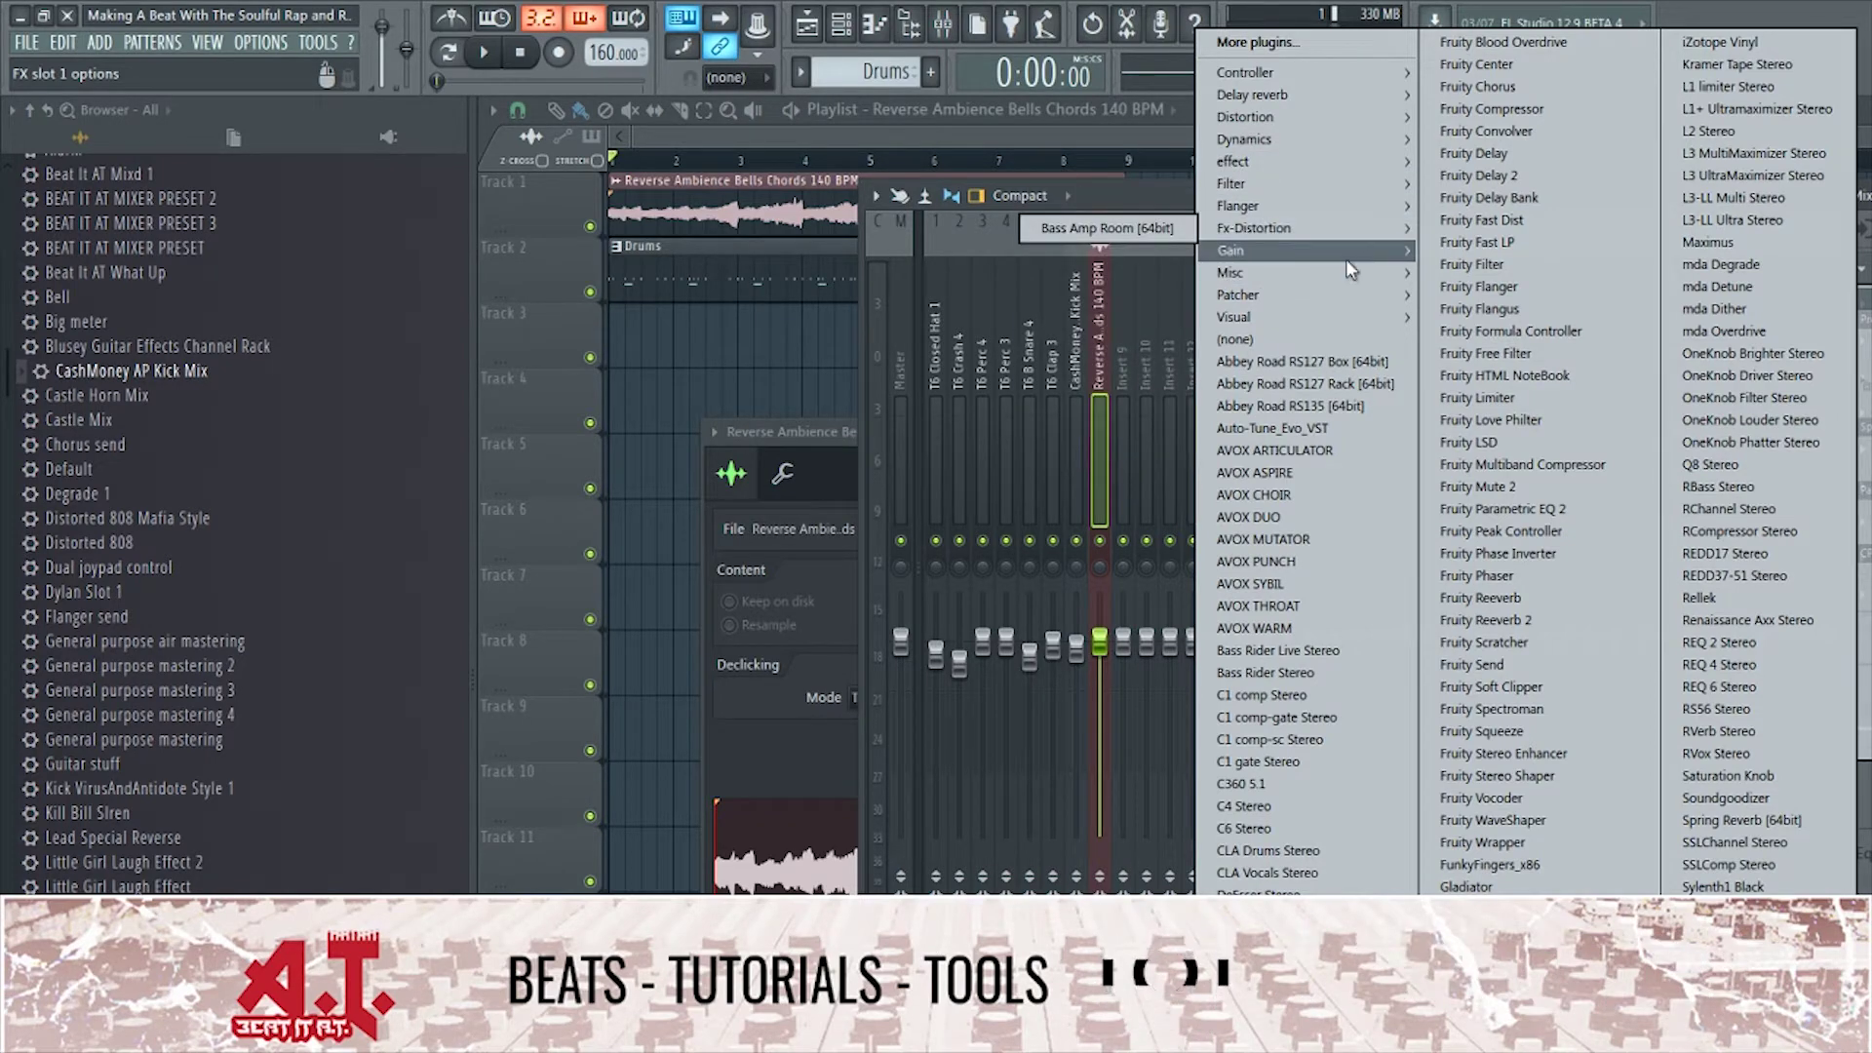
mouse_move(1205, 273)
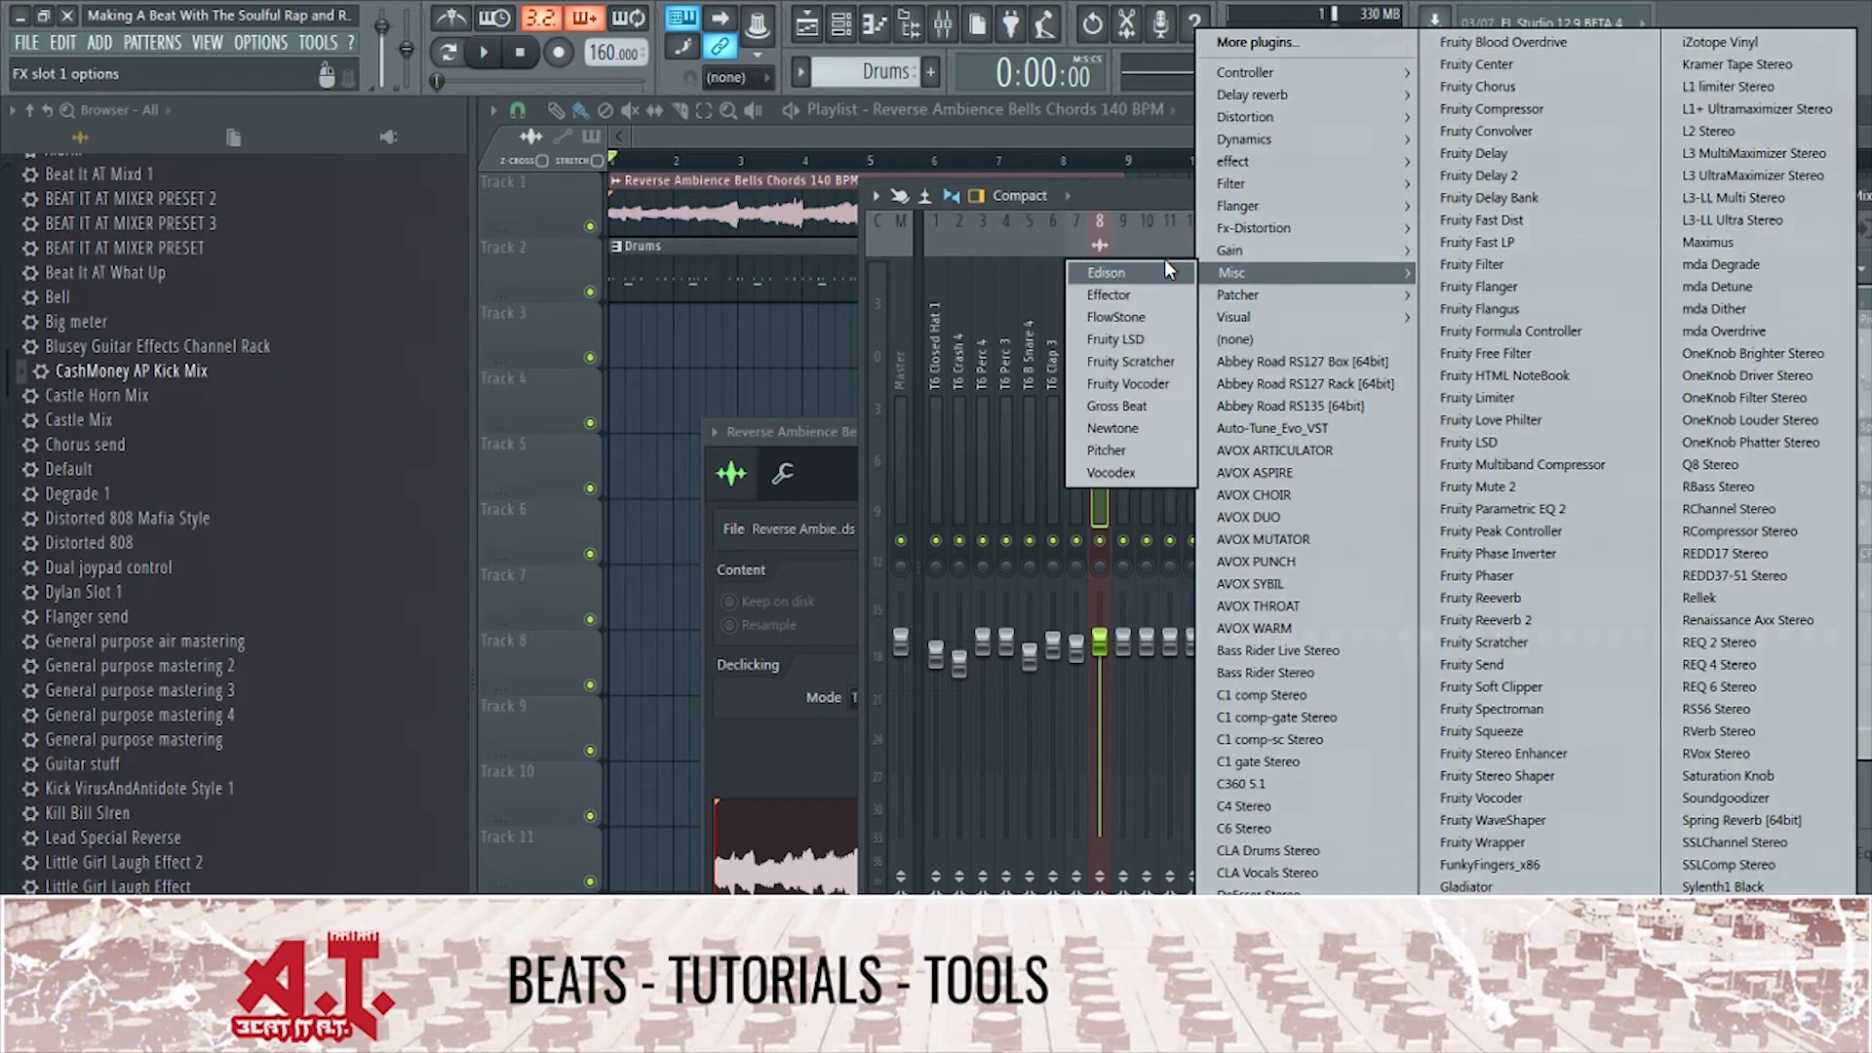
click(1121, 273)
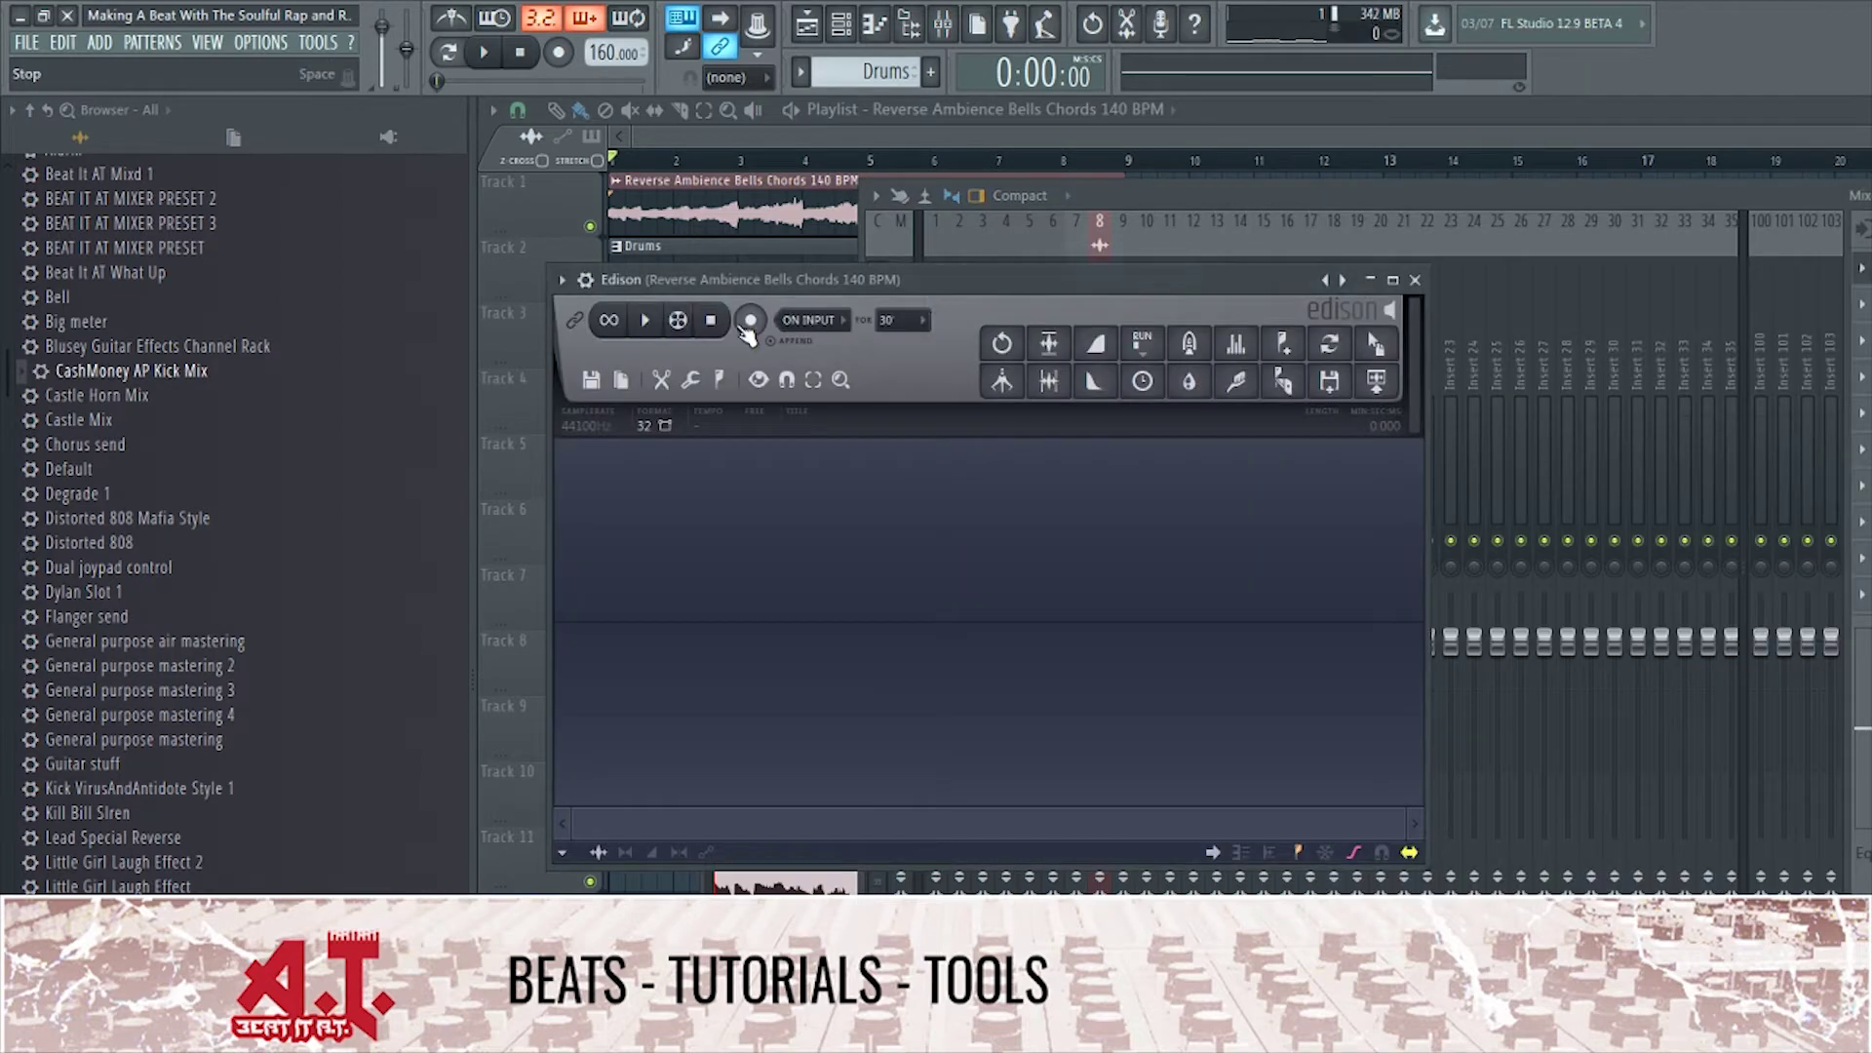
click(481, 50)
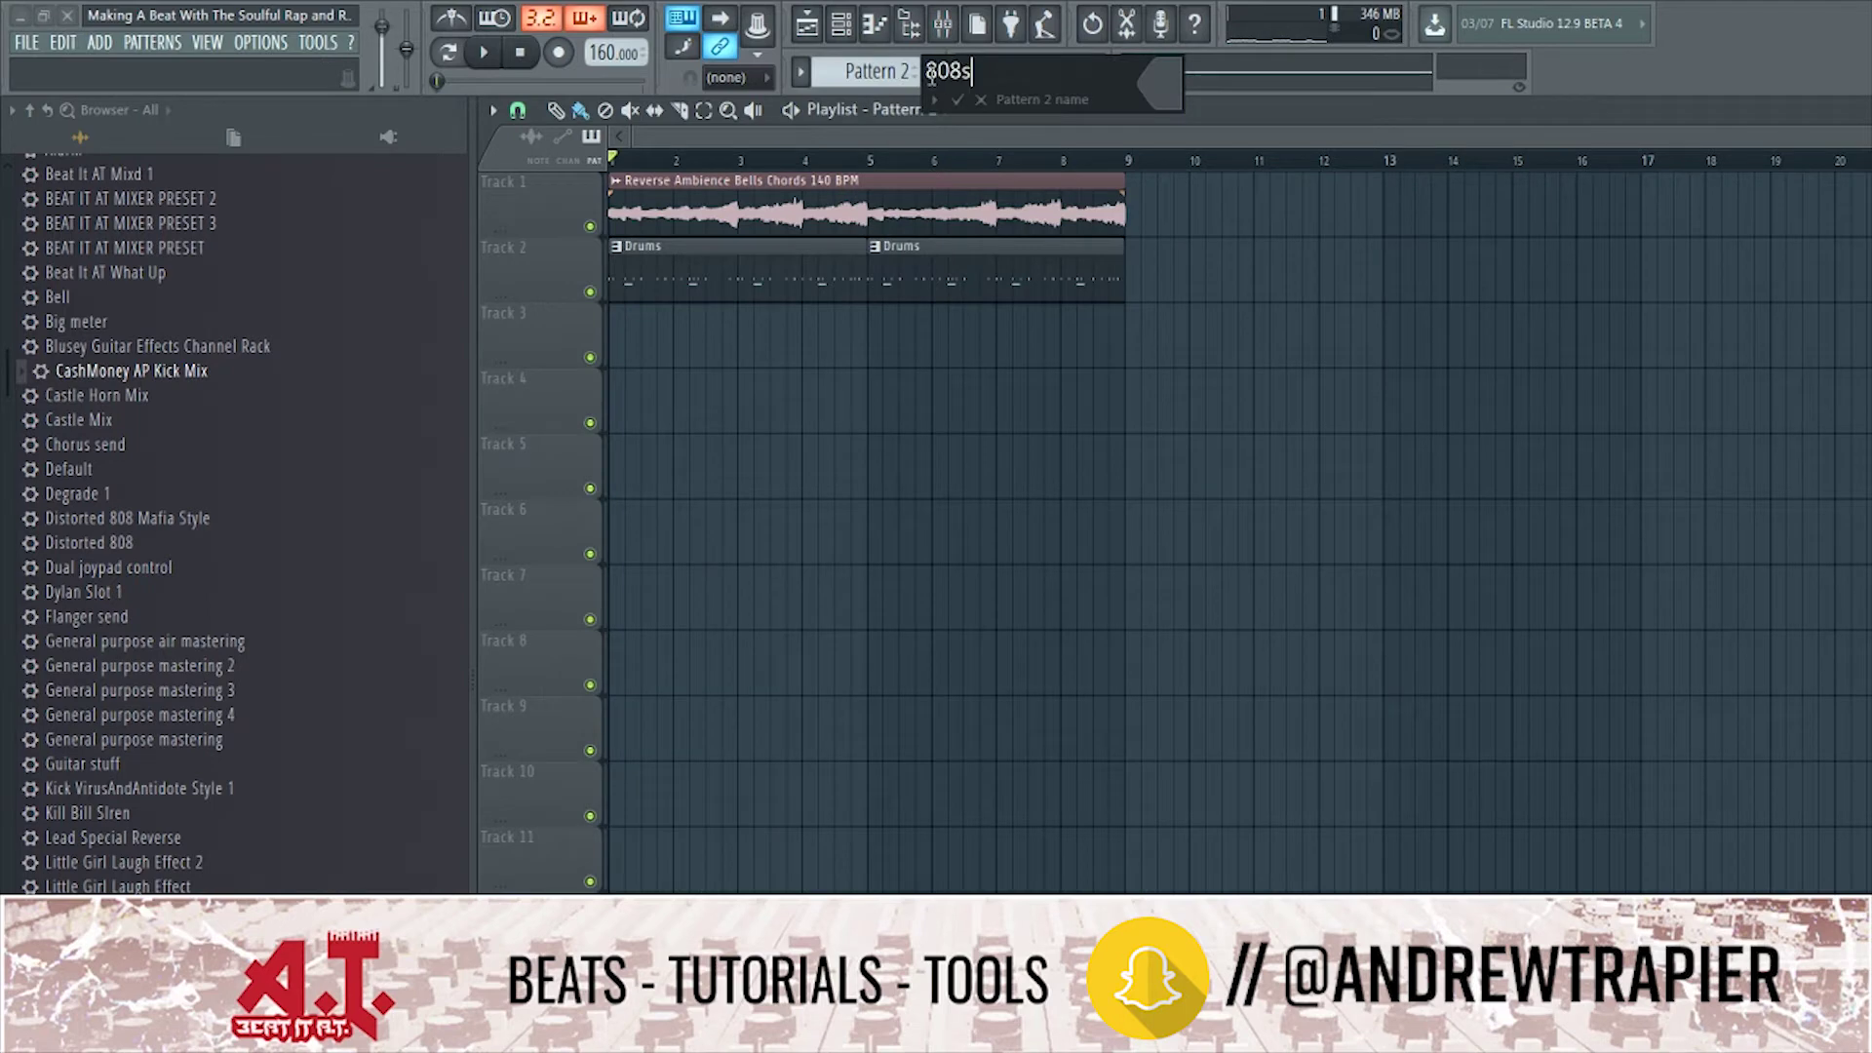
Name Pattern 2 808s and place its clip on playlist Track 3 spanning bars 1 to 8.
key(Return)
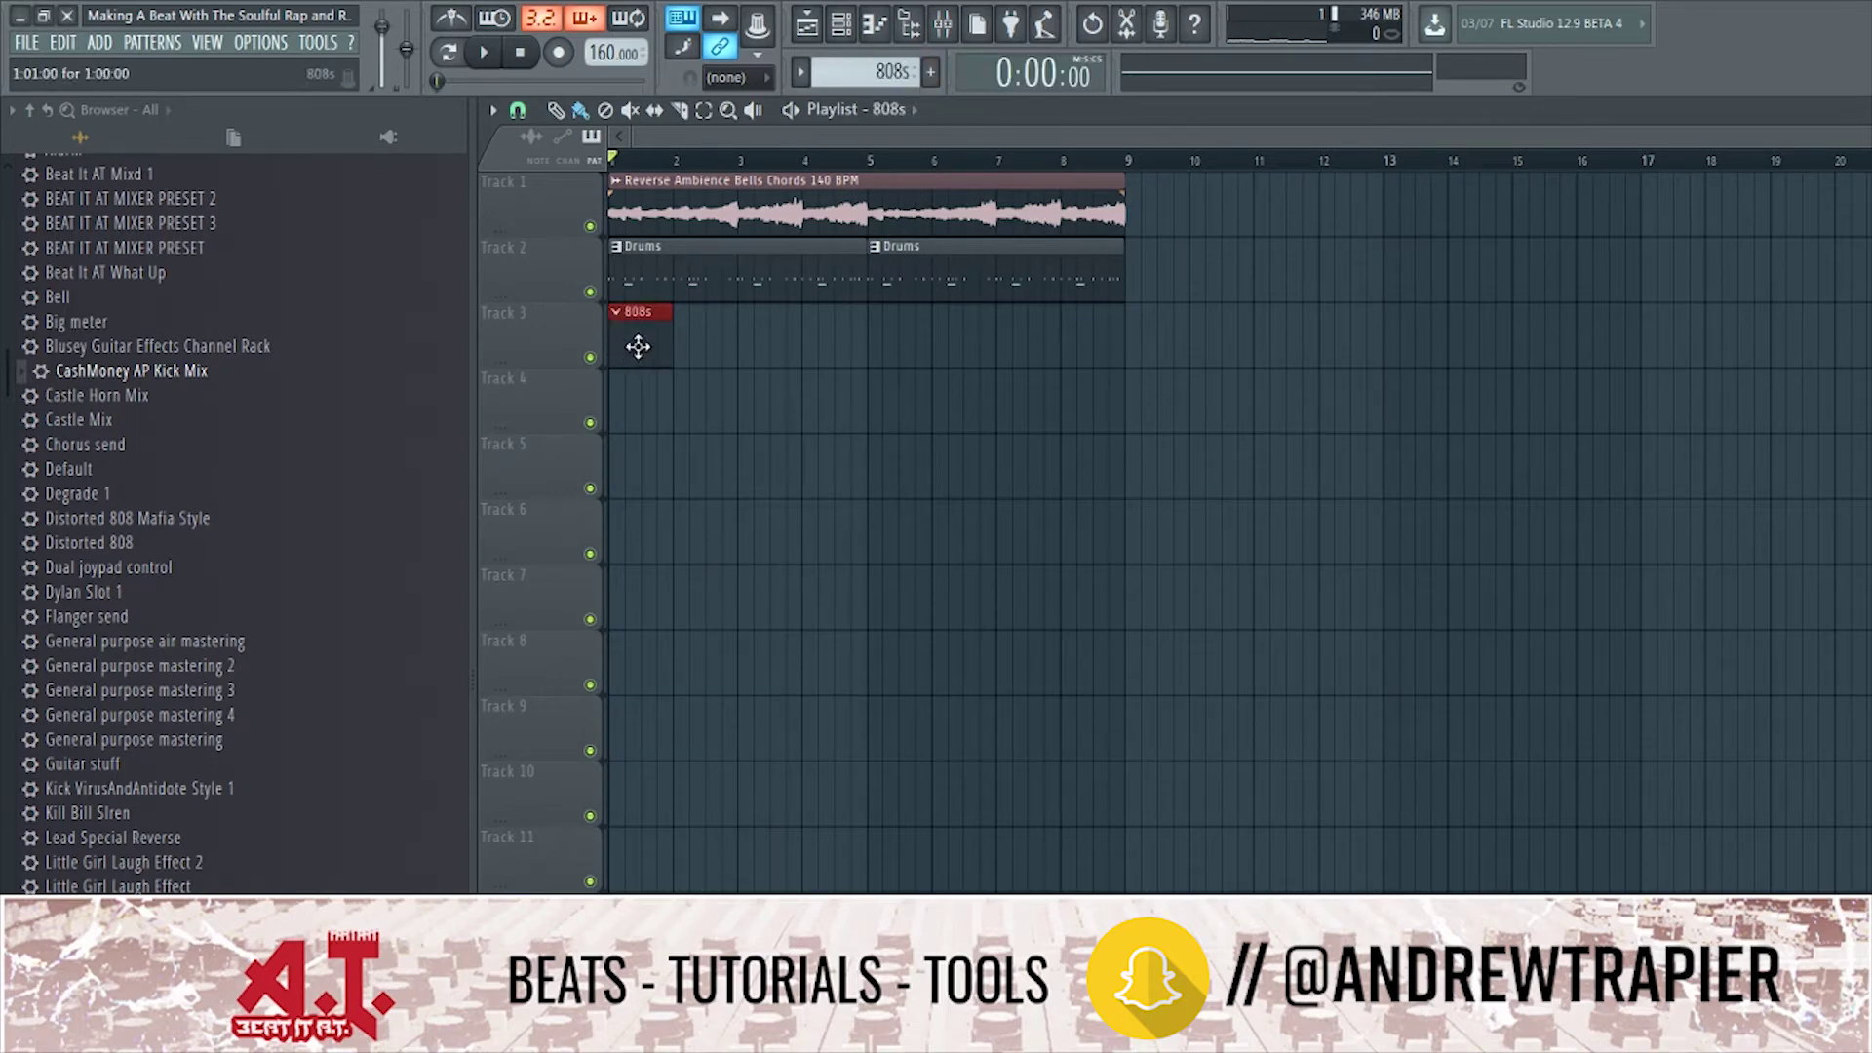
drag(673, 346, 1154, 334)
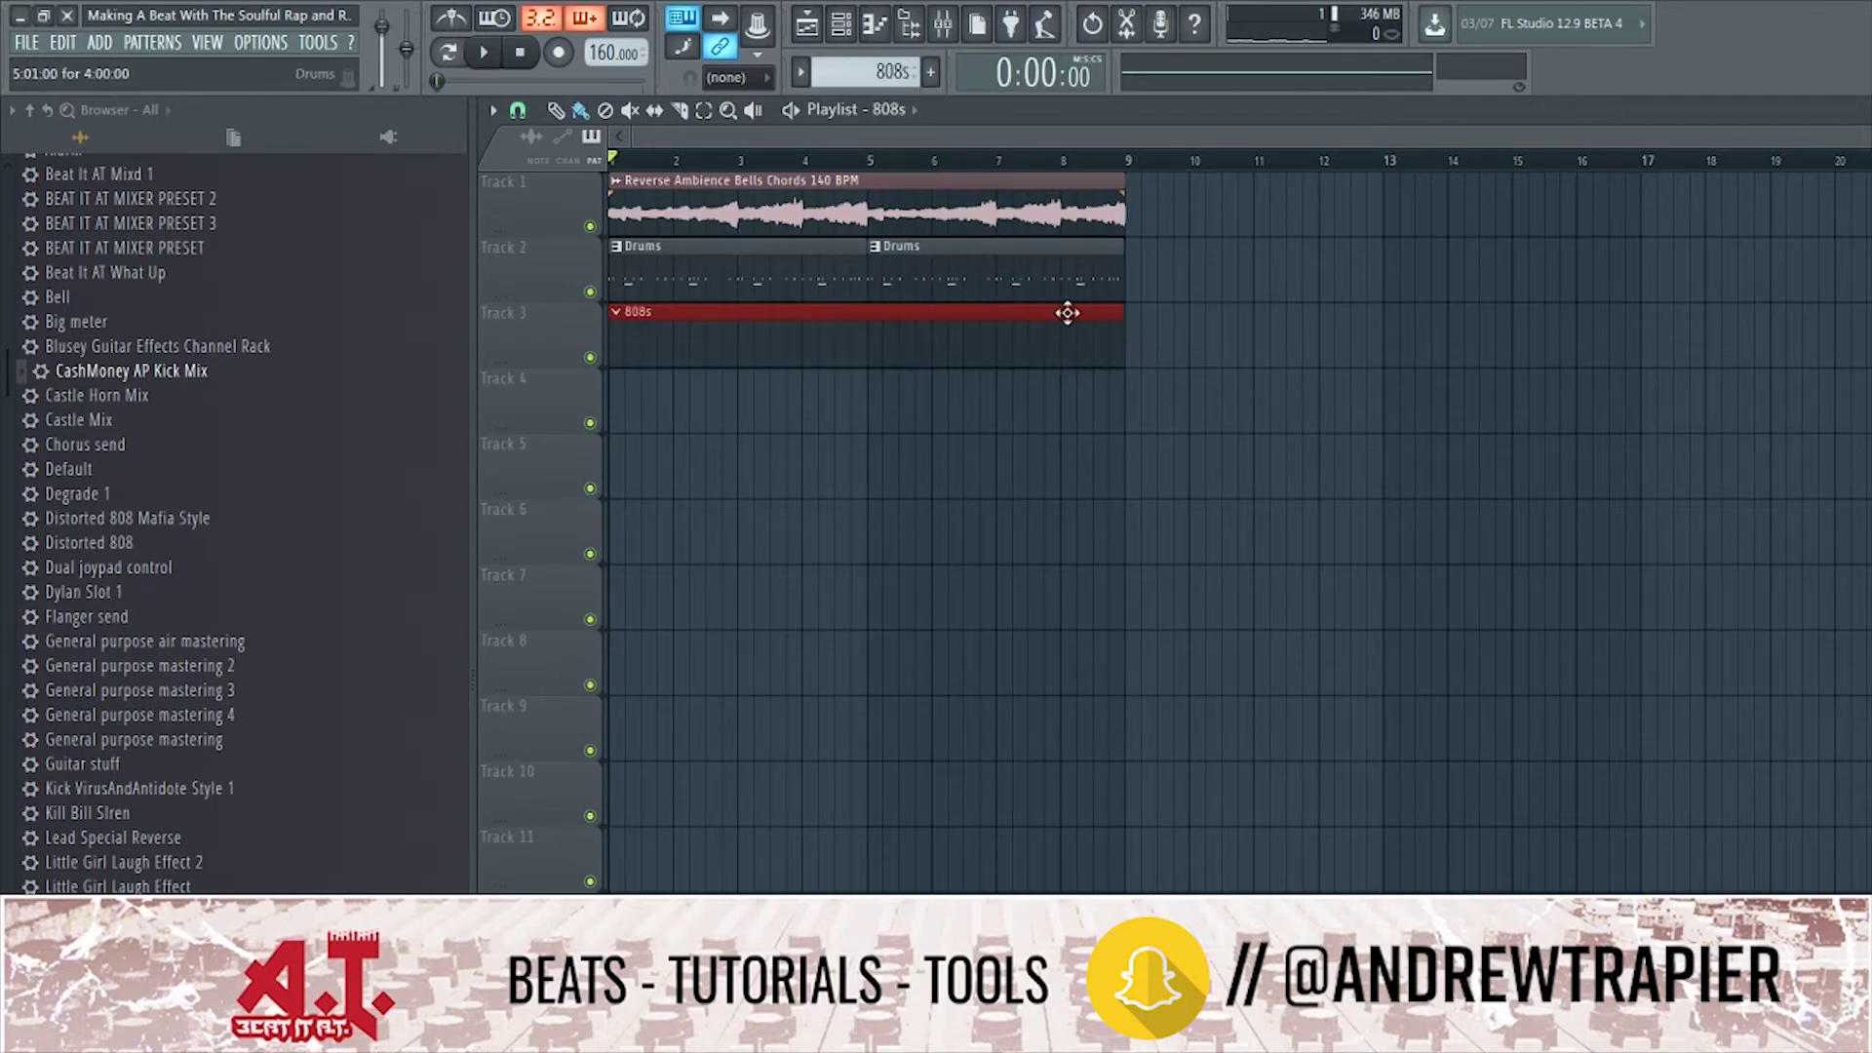
double_click(830, 265)
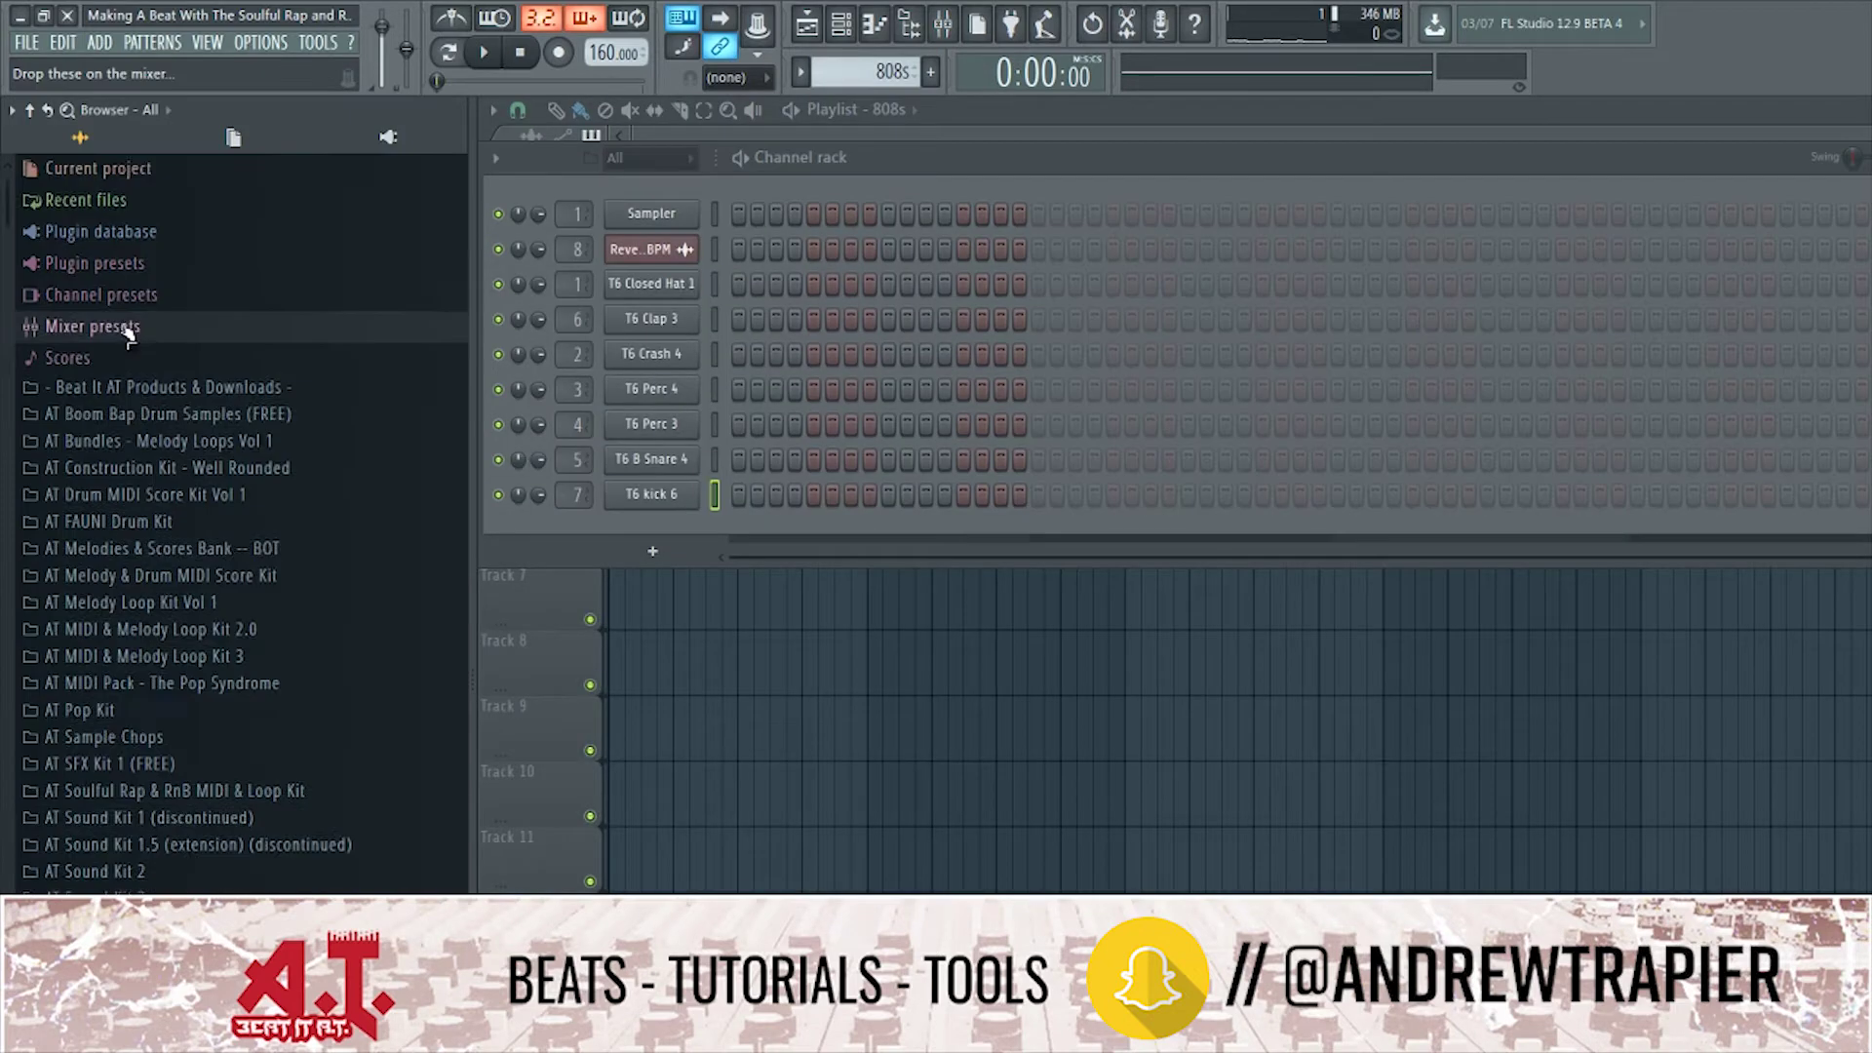
Add 808 OG (tuned to C) from the AT Speaker Beater 808s collection as a channel and draw C5 notes across bars 1 to 4.
scroll(131, 331, down, 9)
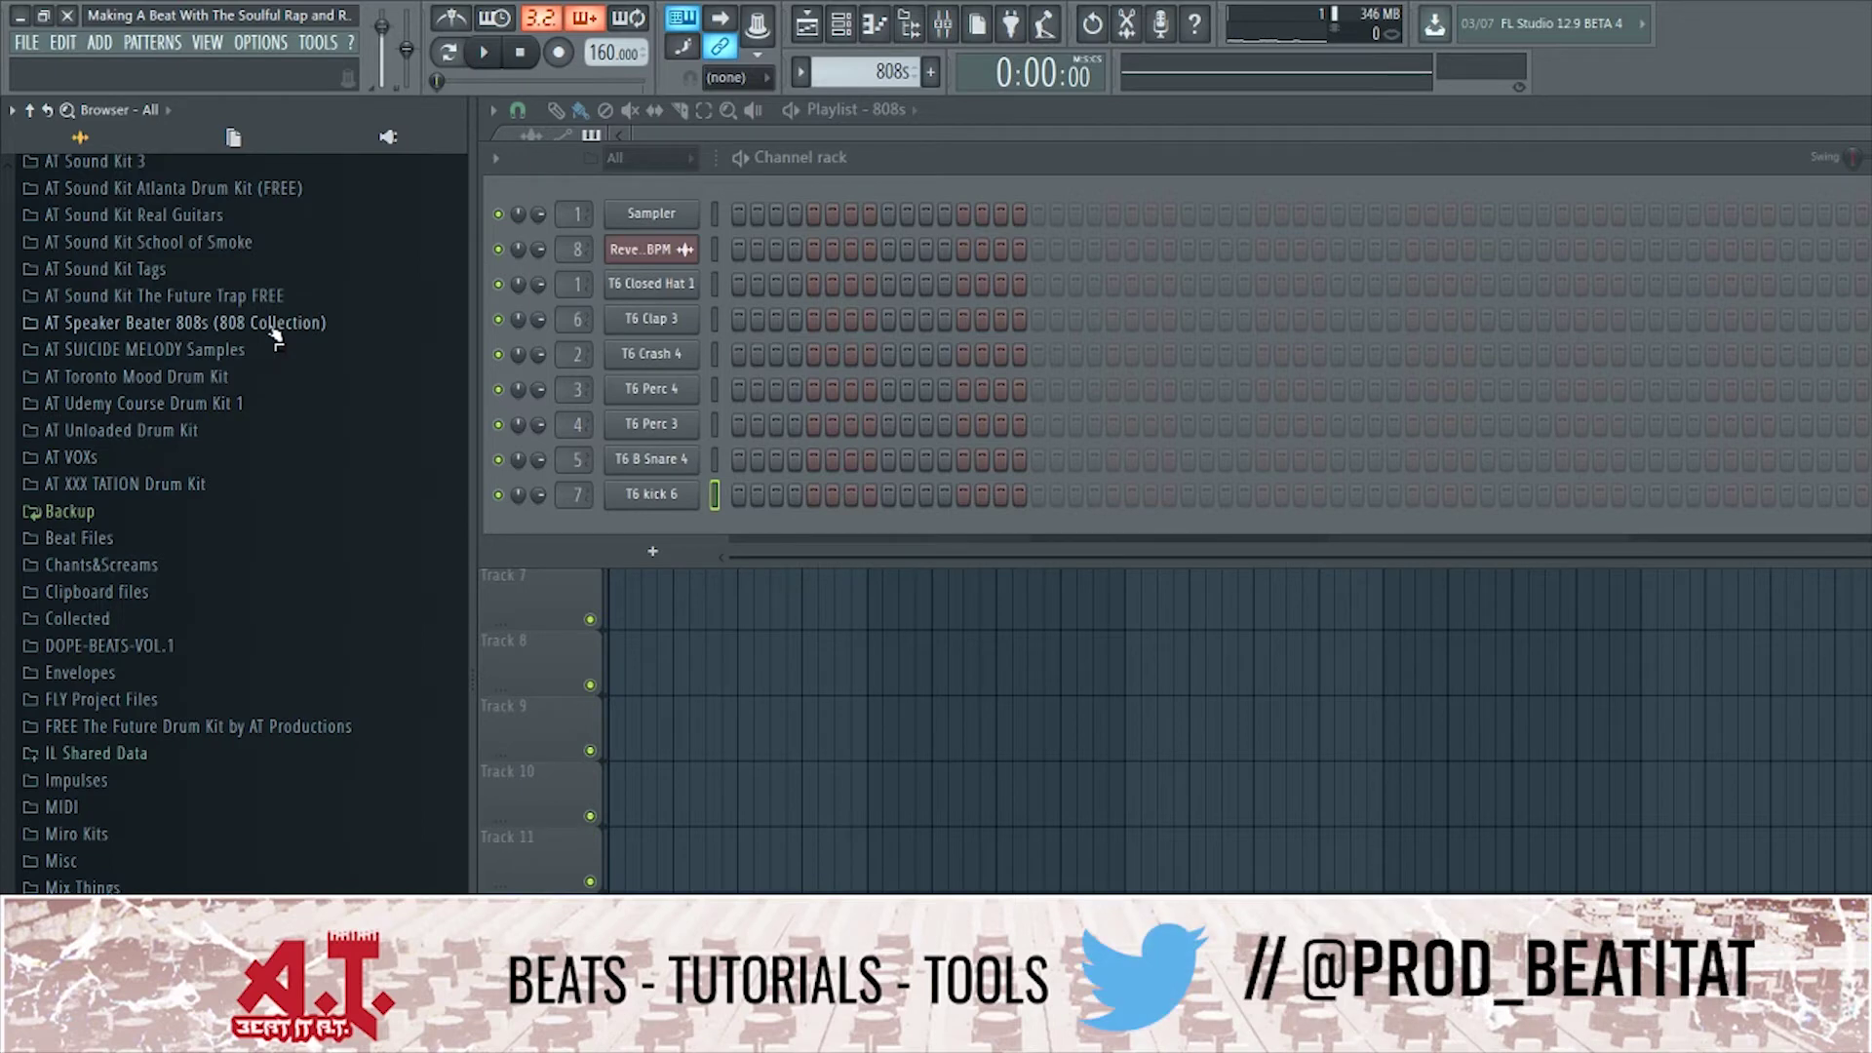
click(222, 331)
scroll(244, 420, down, 5)
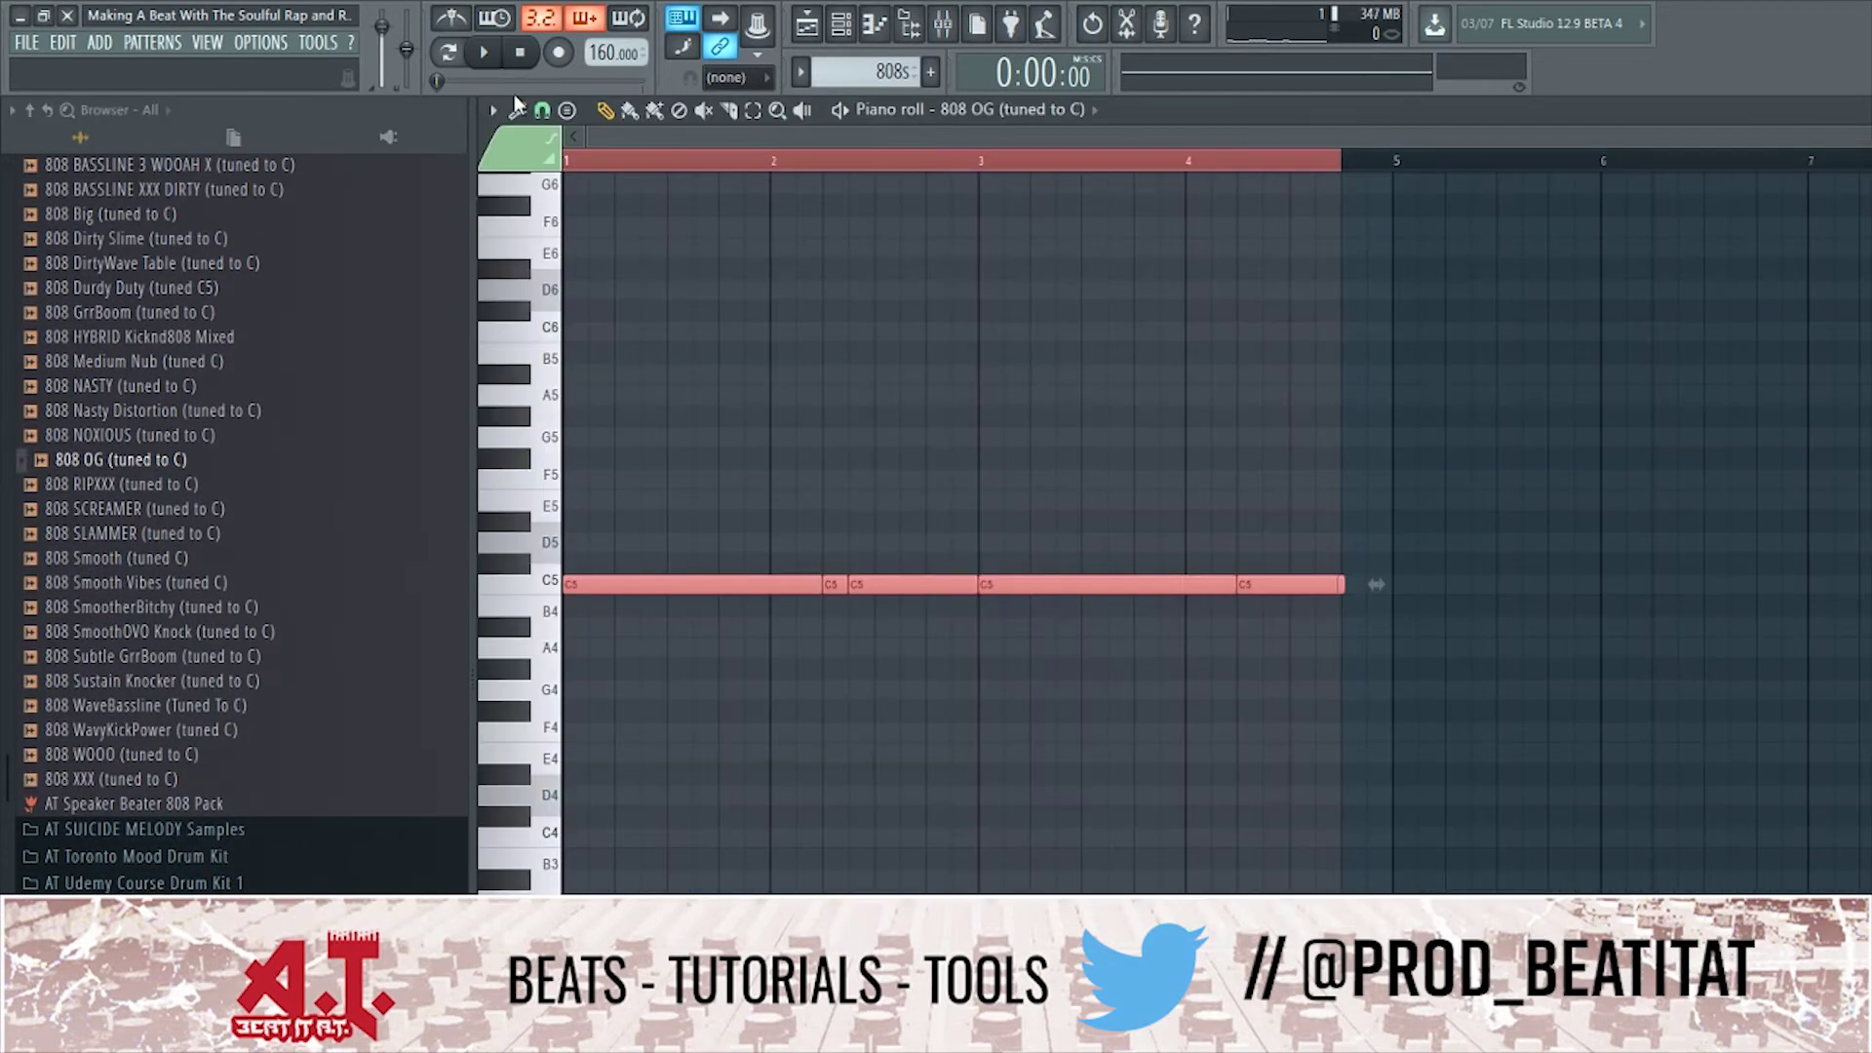
Set the root note of the piano roll's scale highlighting to C.
click(542, 110)
click(492, 110)
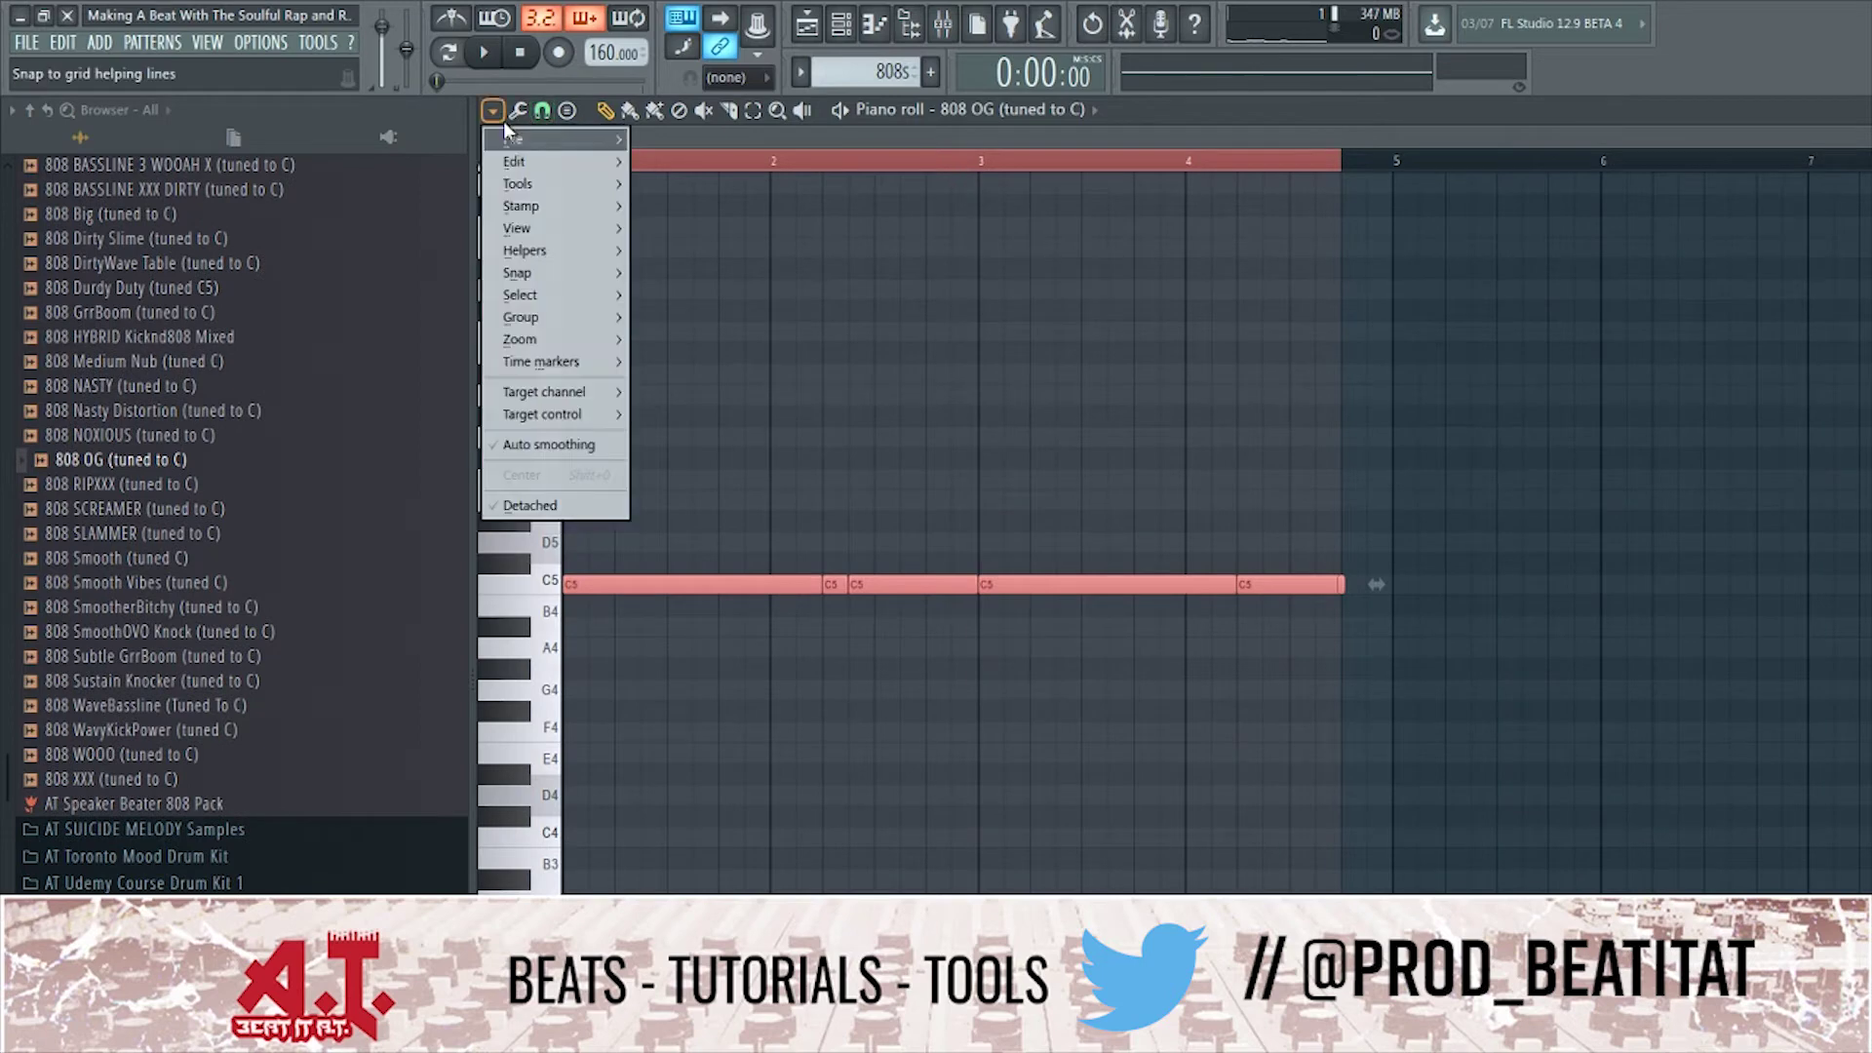
mouse_move(573, 253)
mouse_move(705, 274)
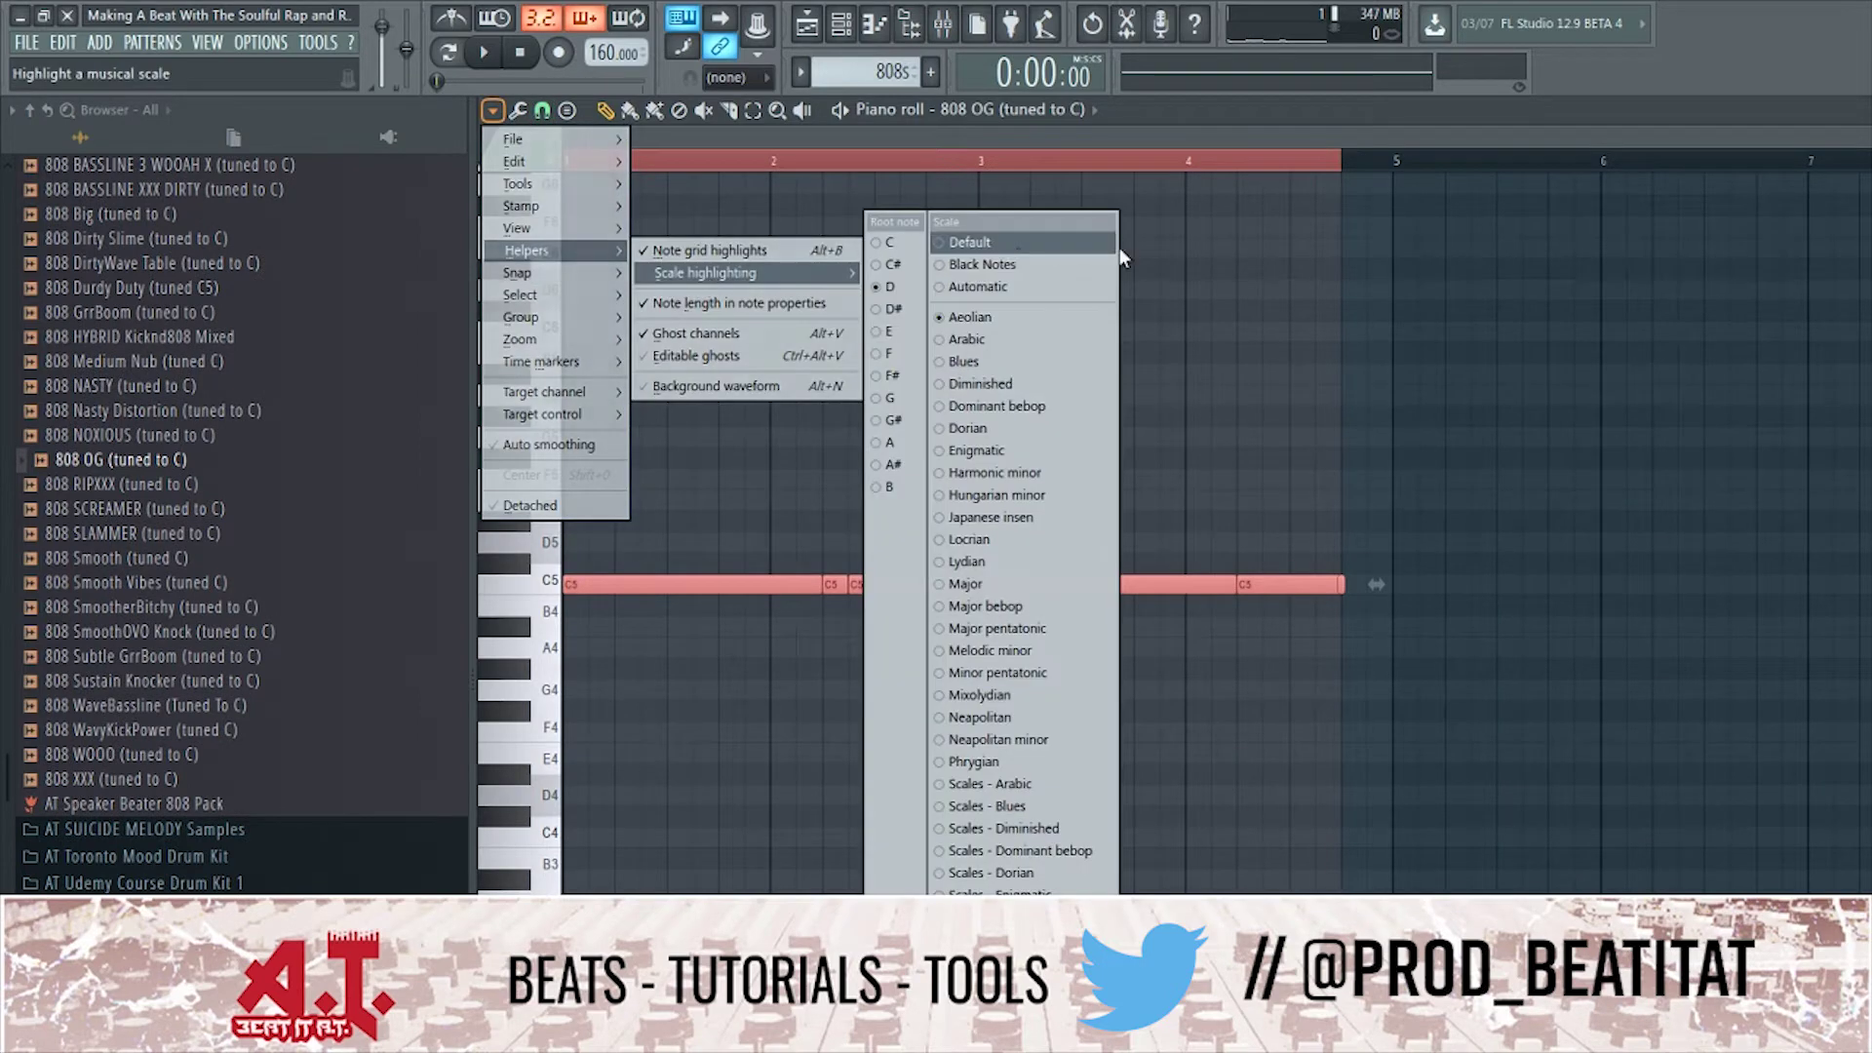
click(871, 244)
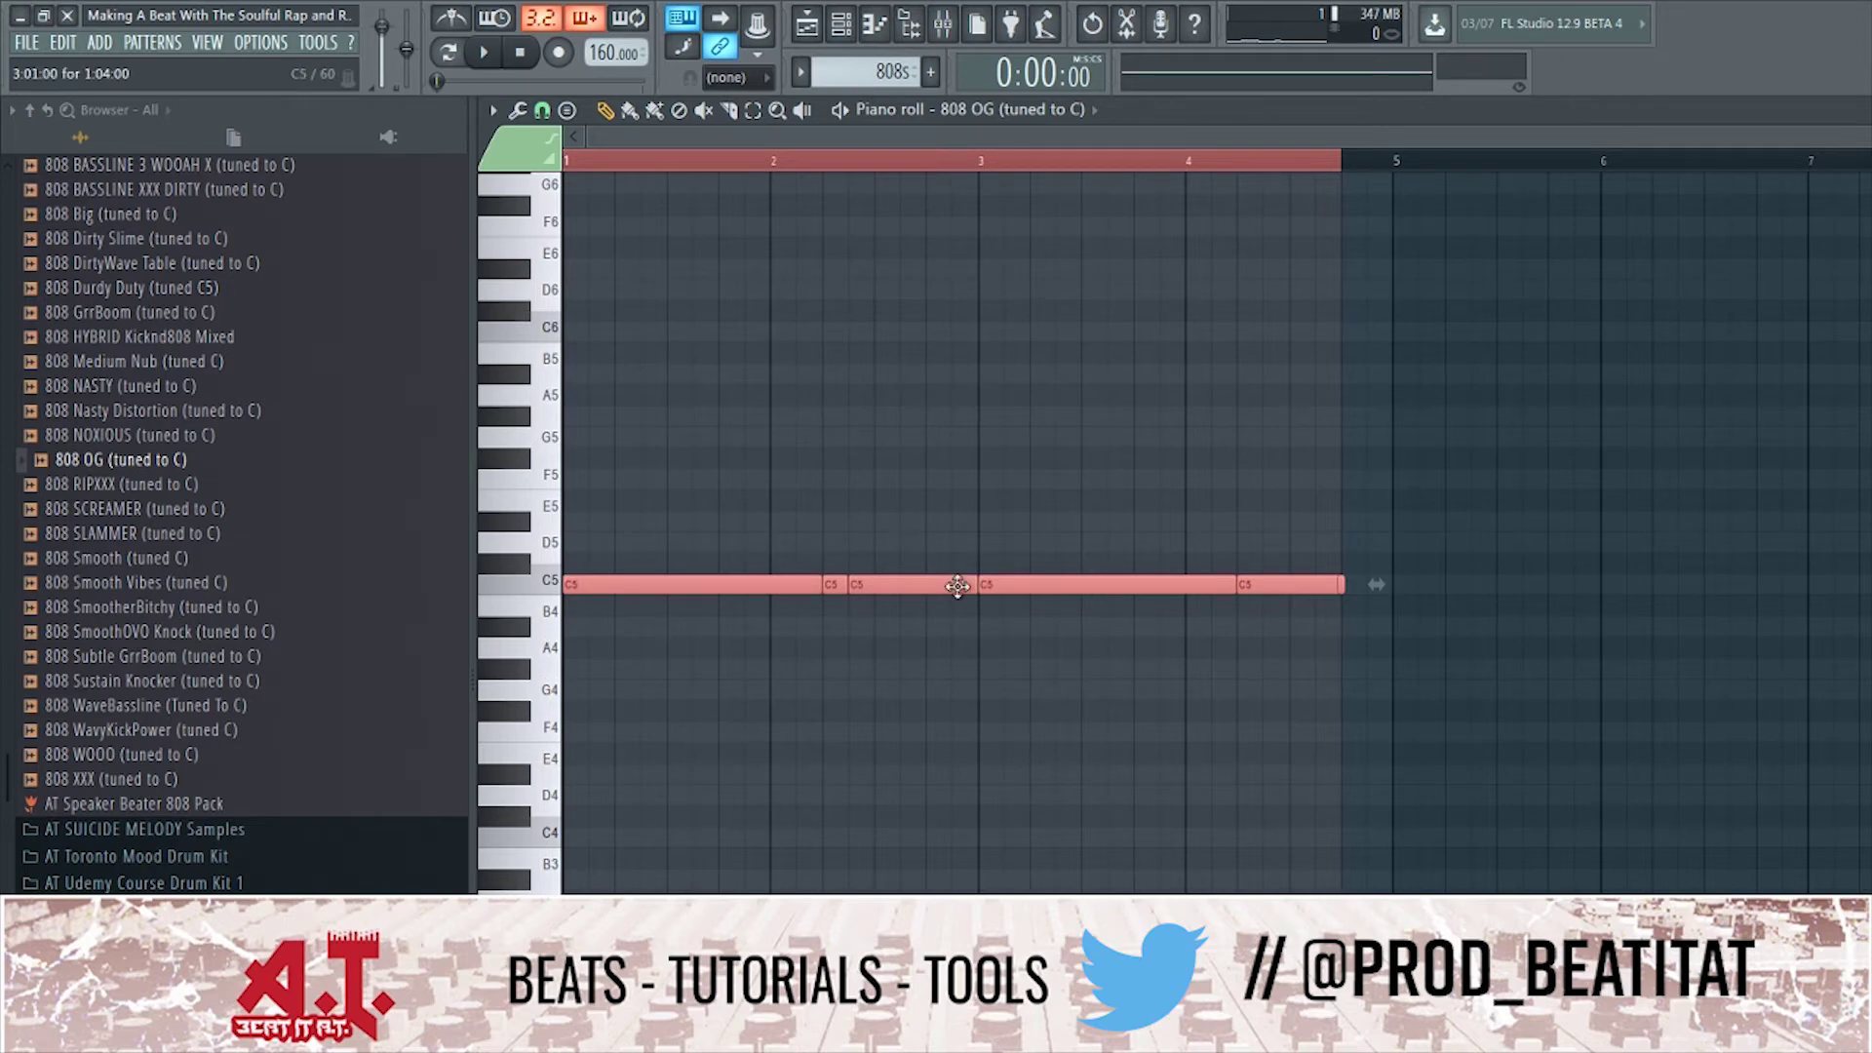
Fill the end of bar 4 with a C5 note and duplicate all the 808 notes into bars 5 to 8.
ctrl+click(1238, 706)
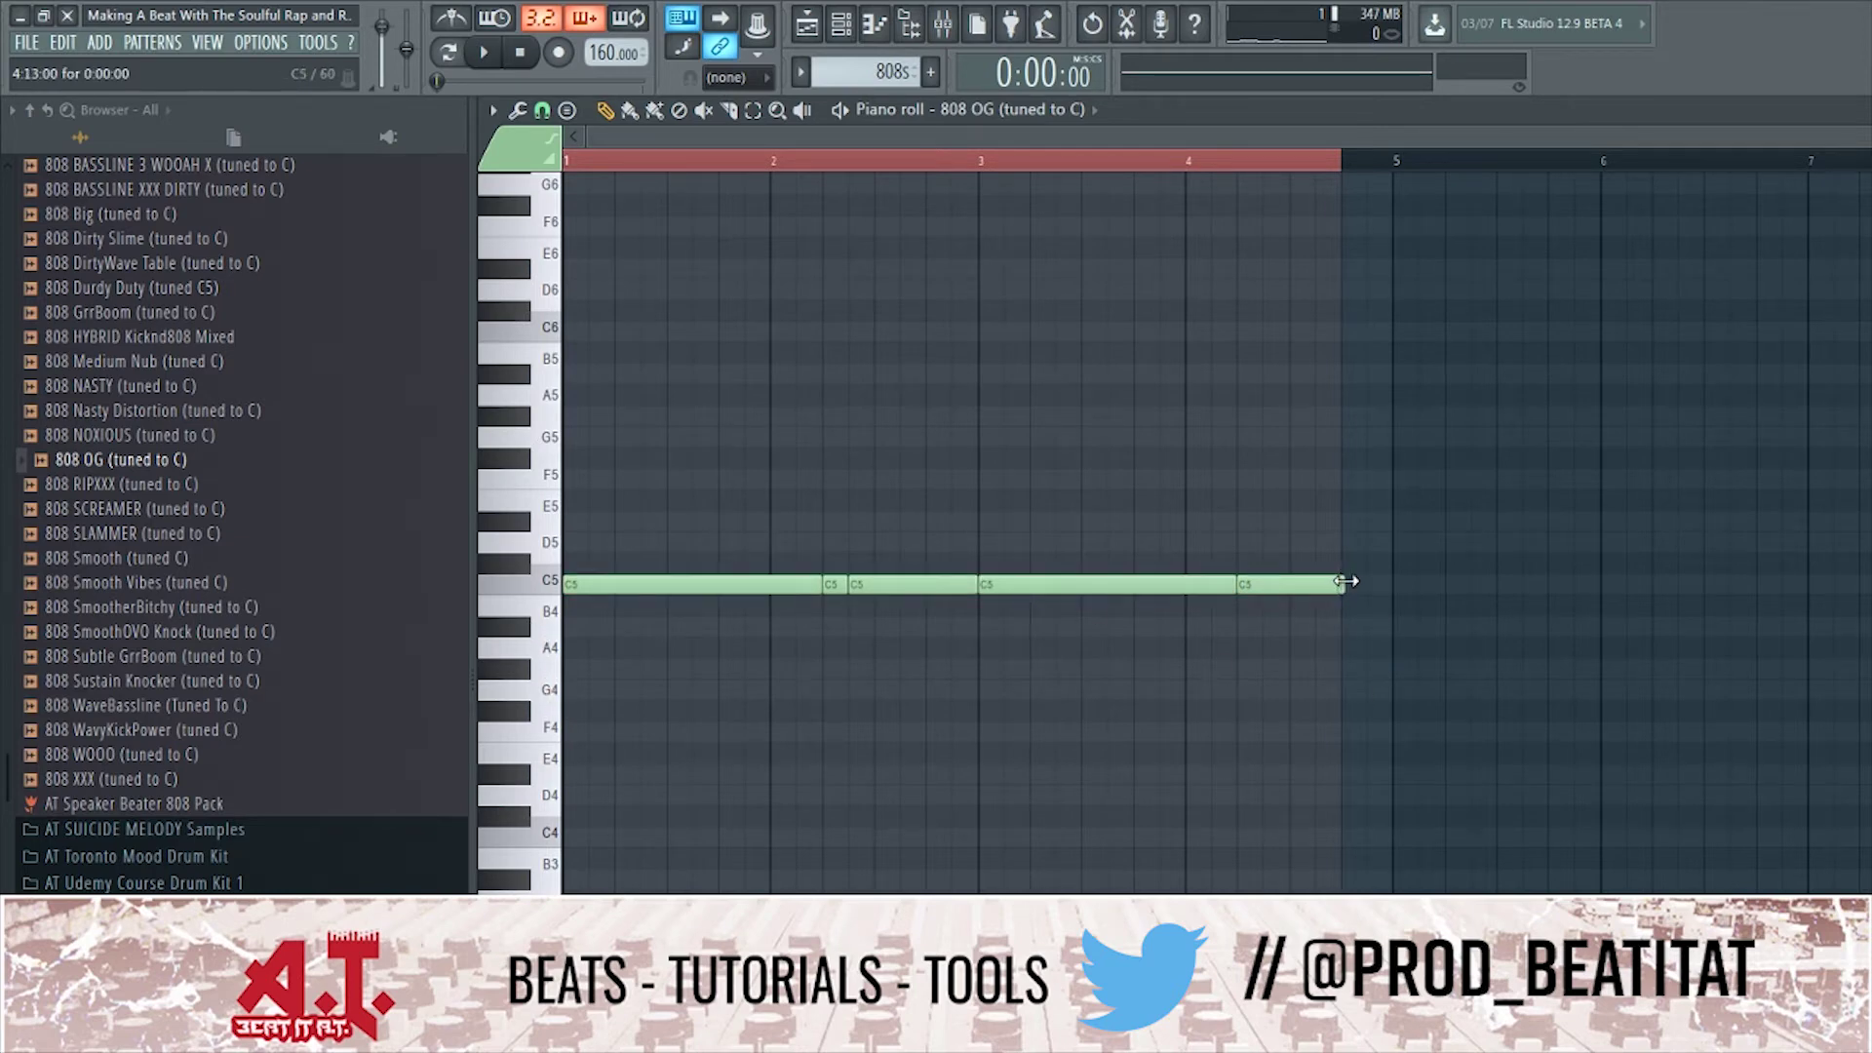
key(ctrl+a)
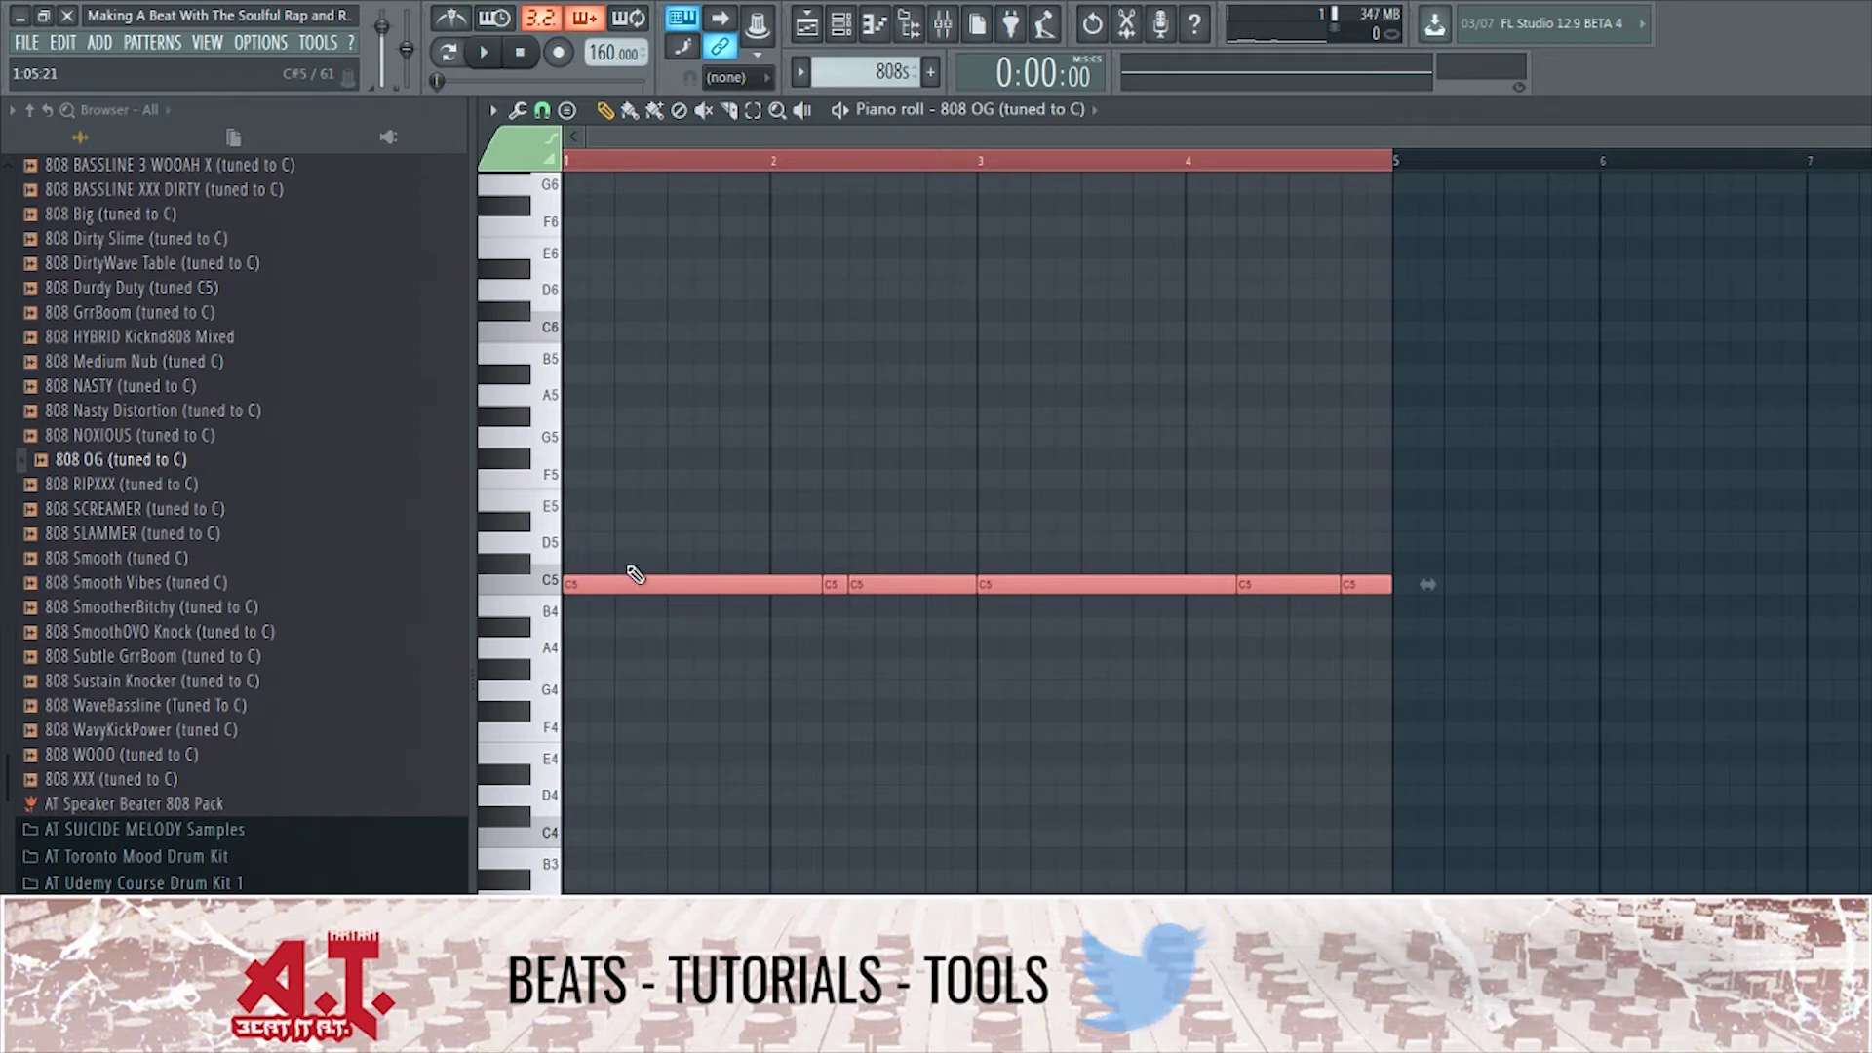
drag(627, 583, 1473, 570)
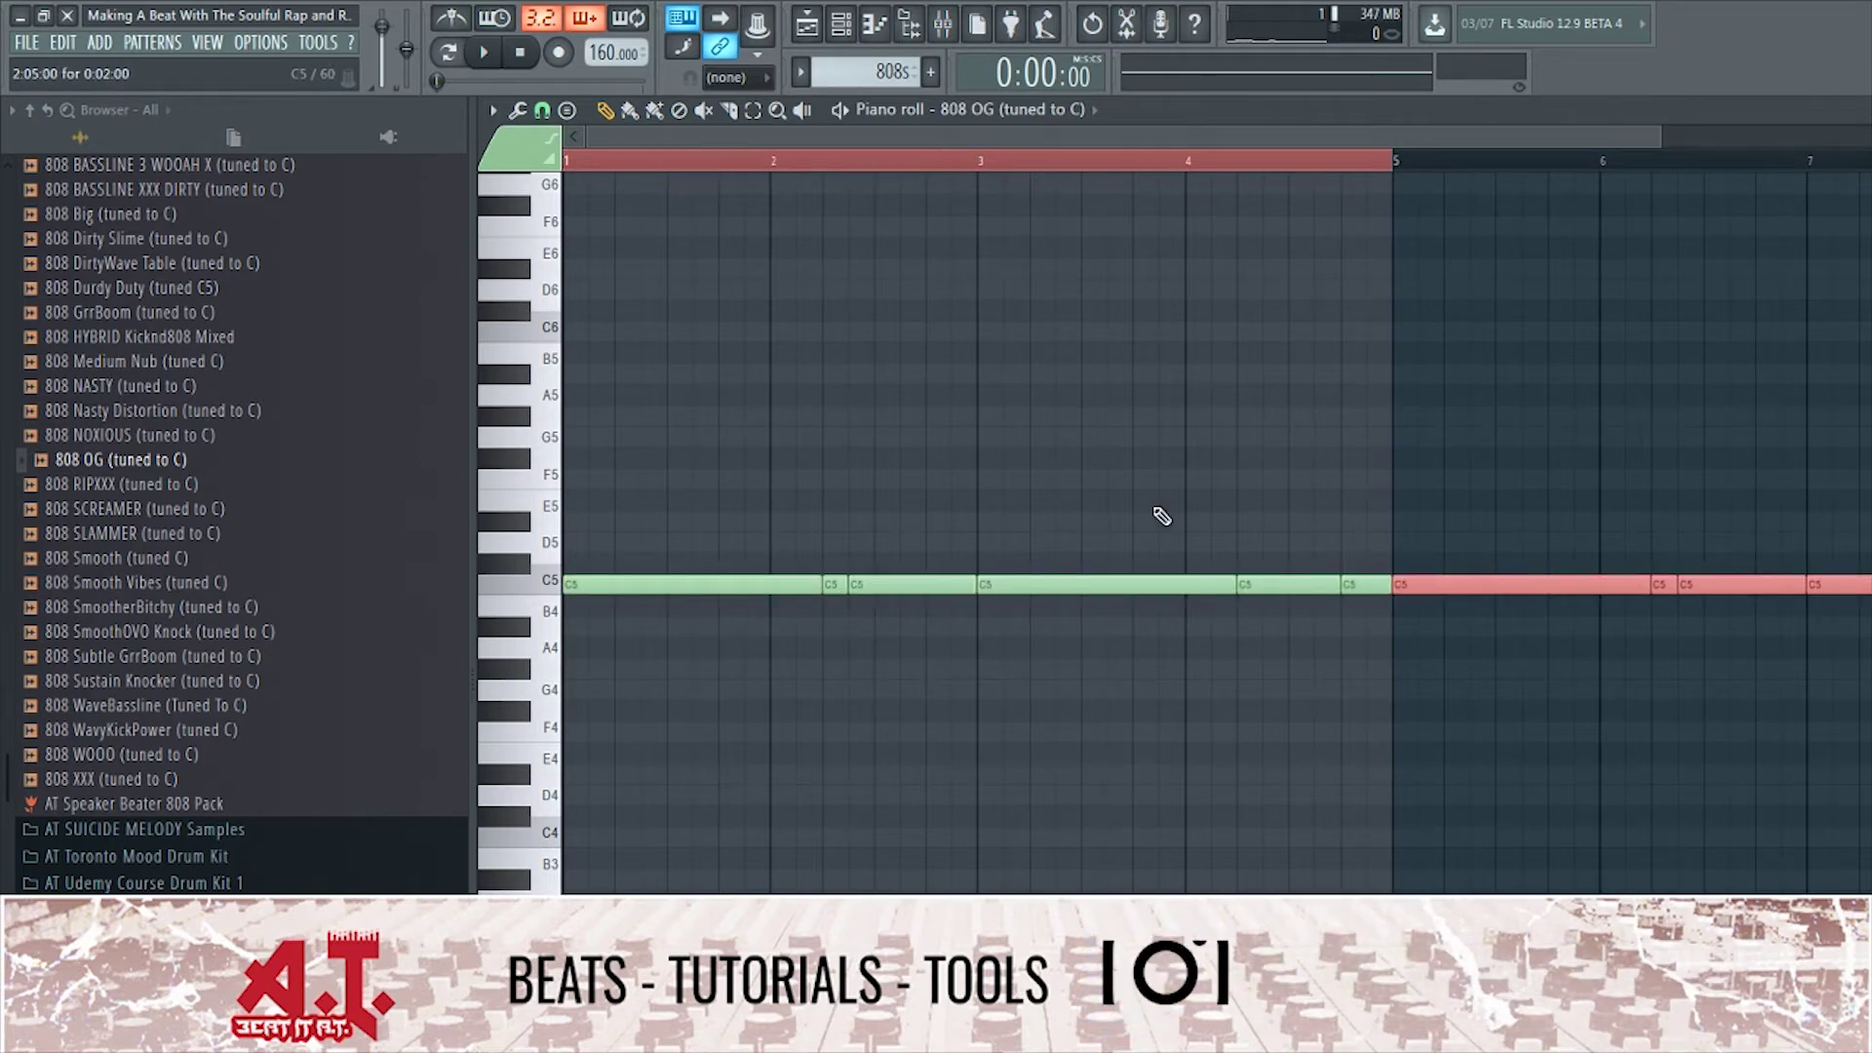
Transpose all the 808 OG notes down four semitones and play the beat.
click(513, 632)
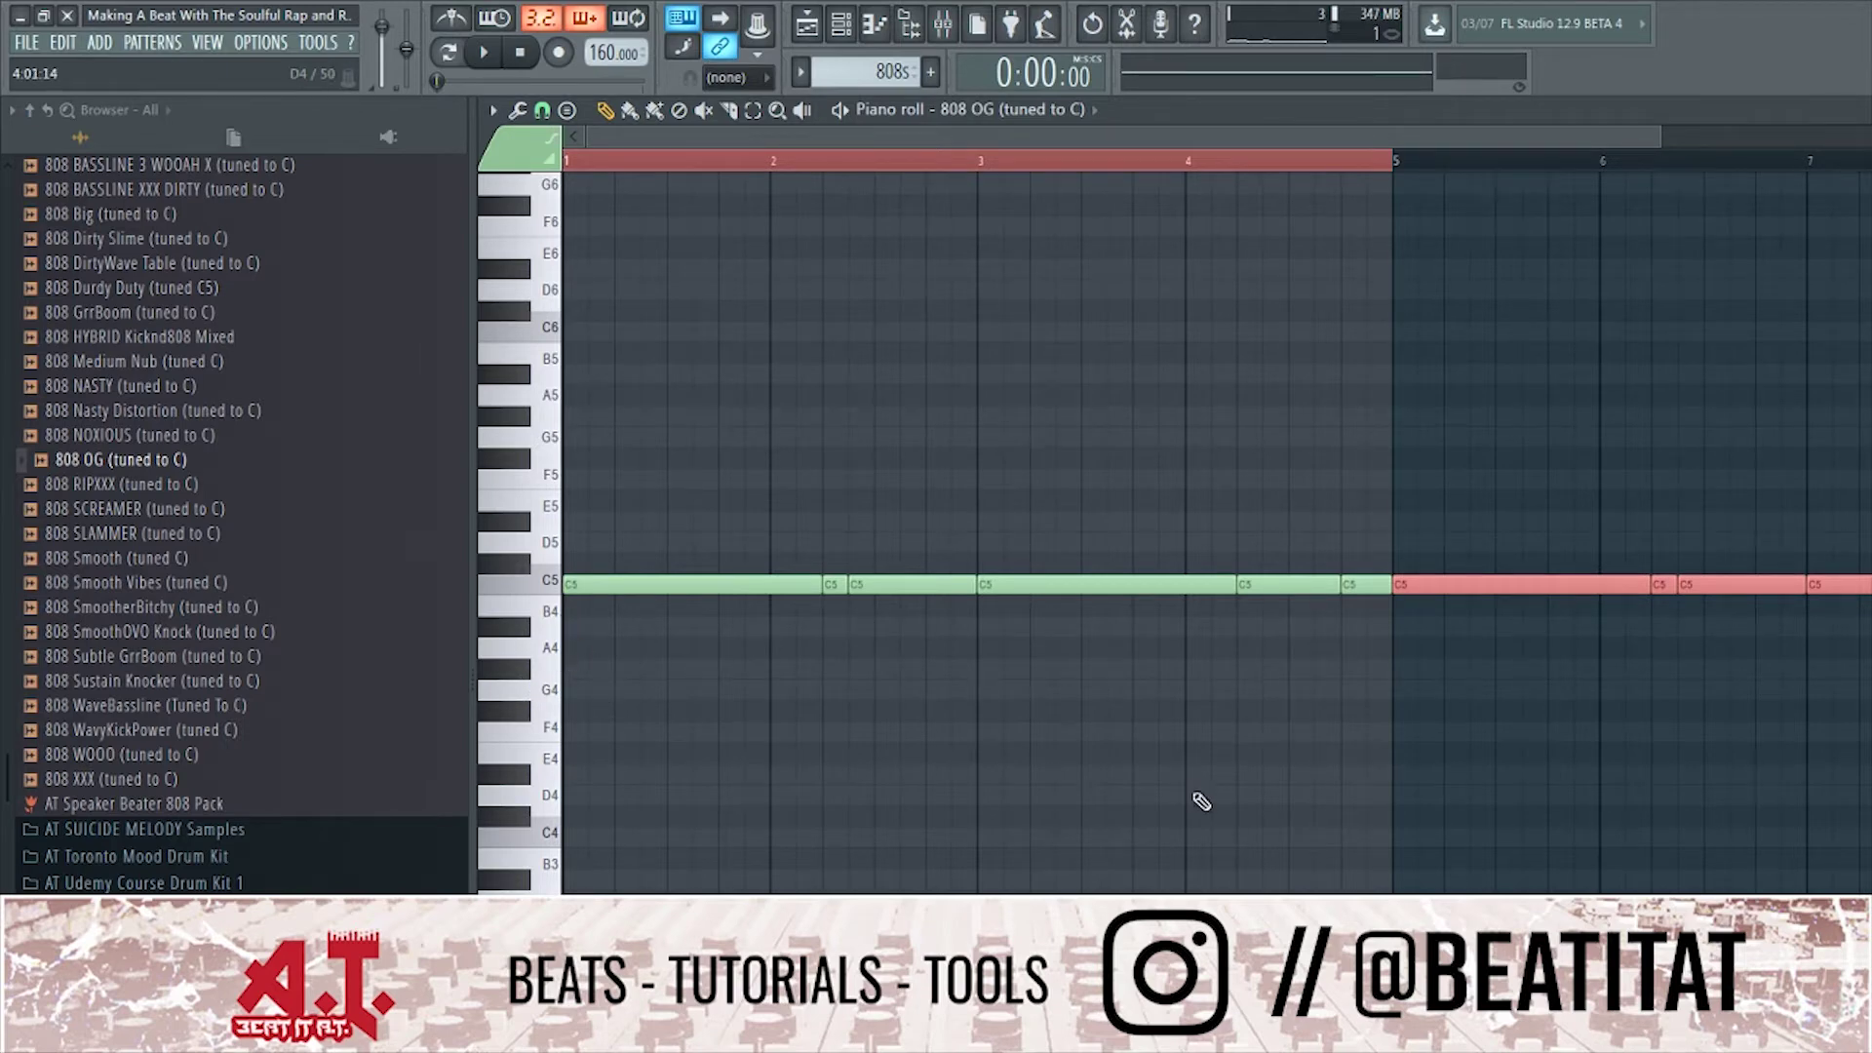
scroll(1191, 796, down, 3)
key(ctrl+a)
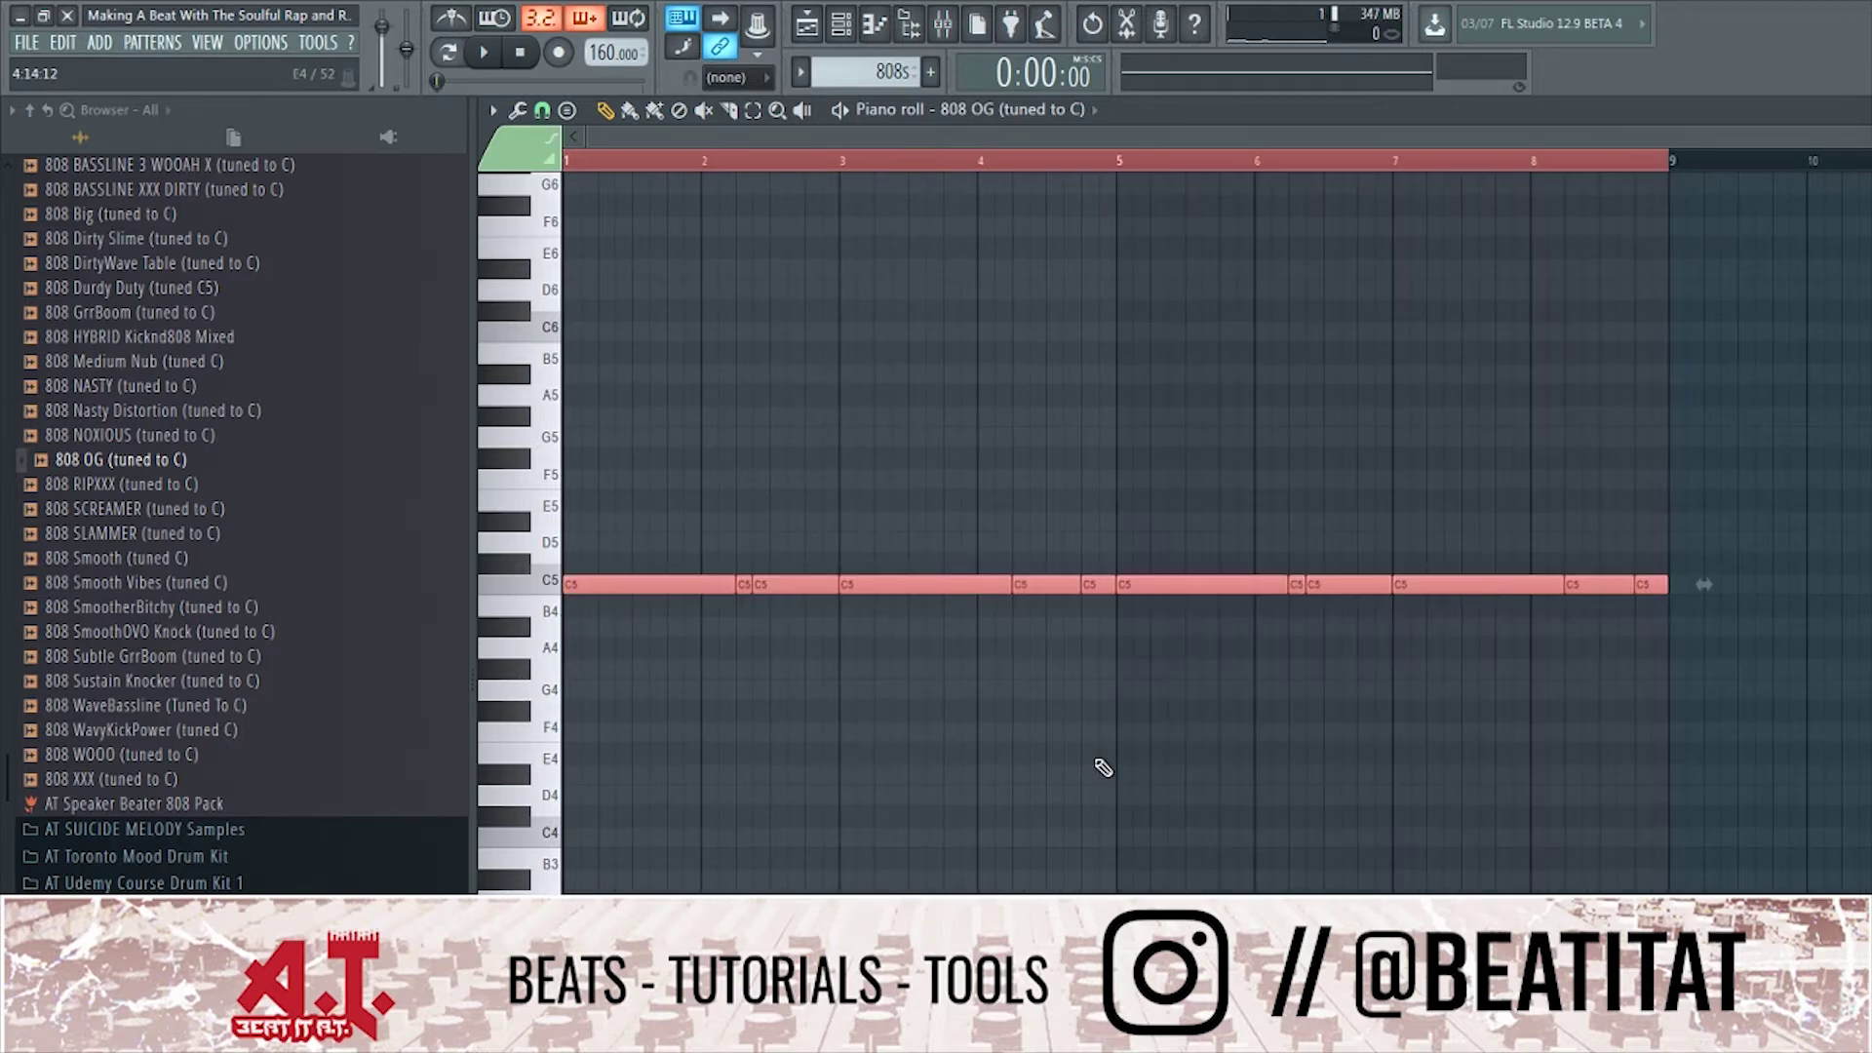
key(Down)
key(Down)
key(Down)
key(Down)
key(space)
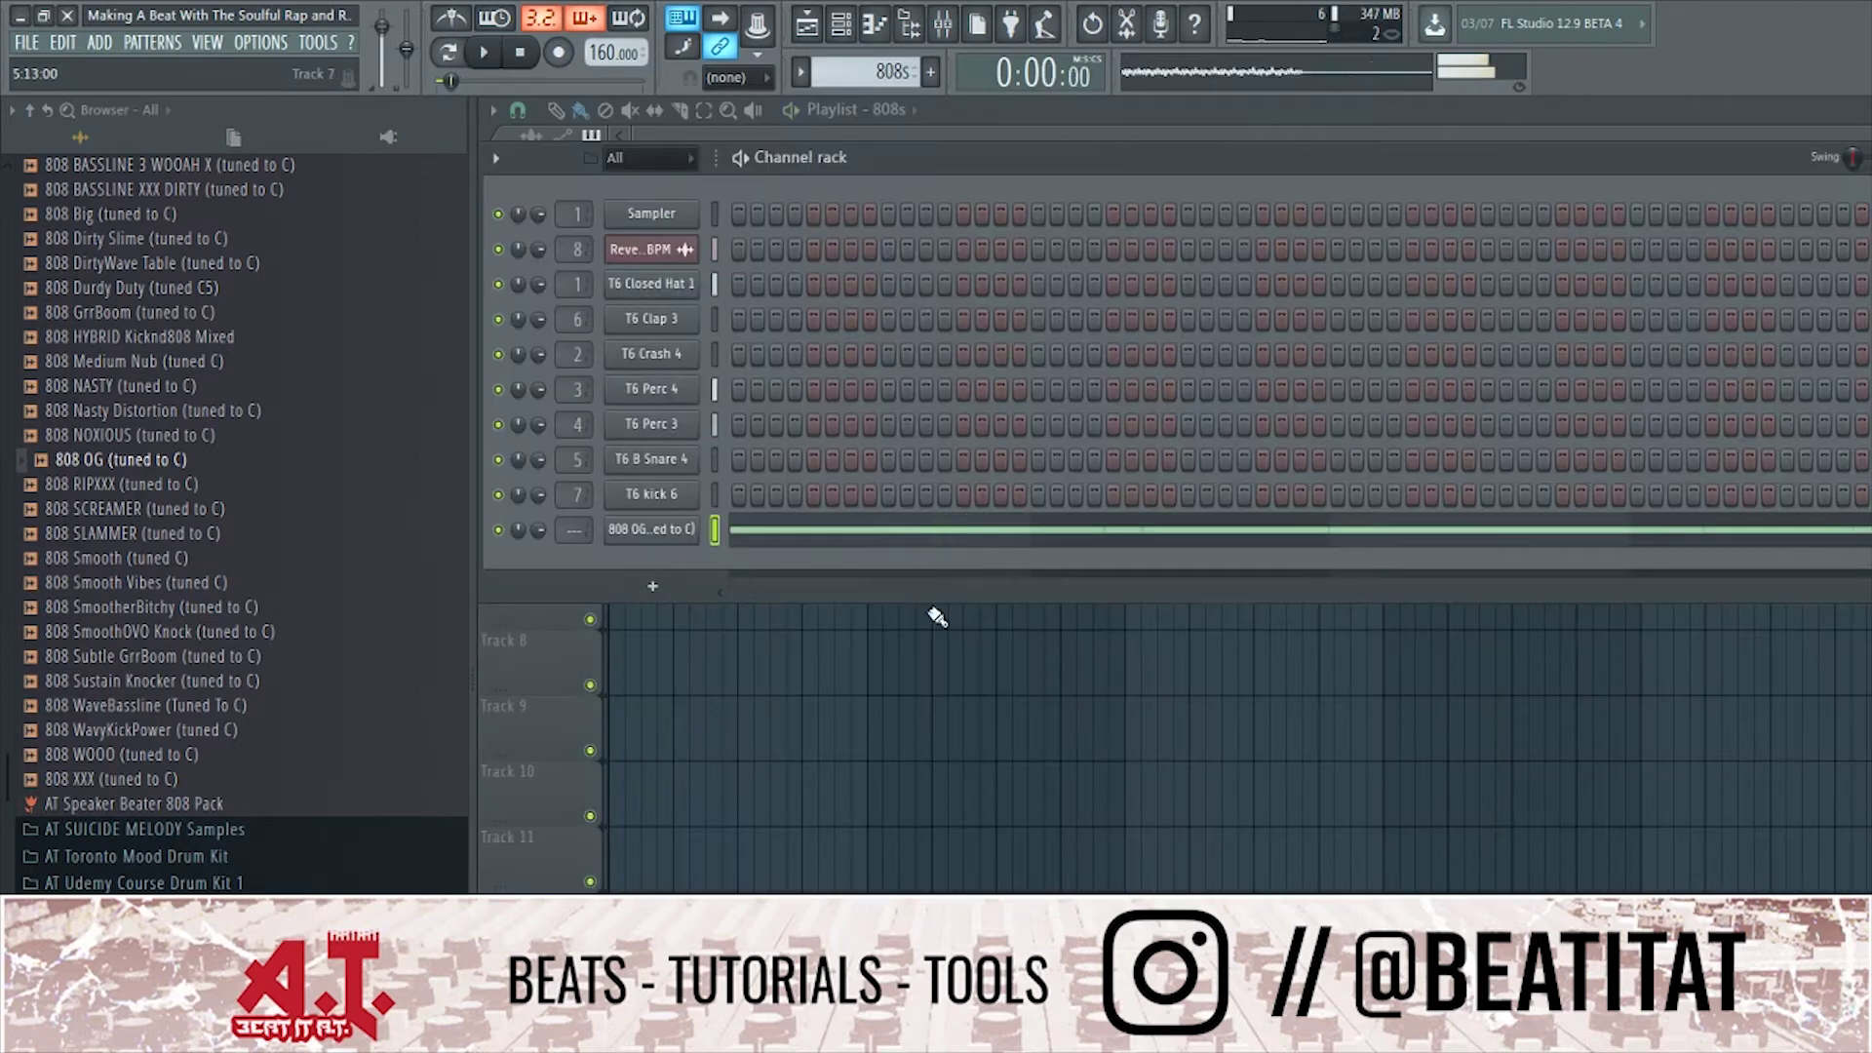
Open the 808 OG channel settings and go to its envelope page.
click(628, 530)
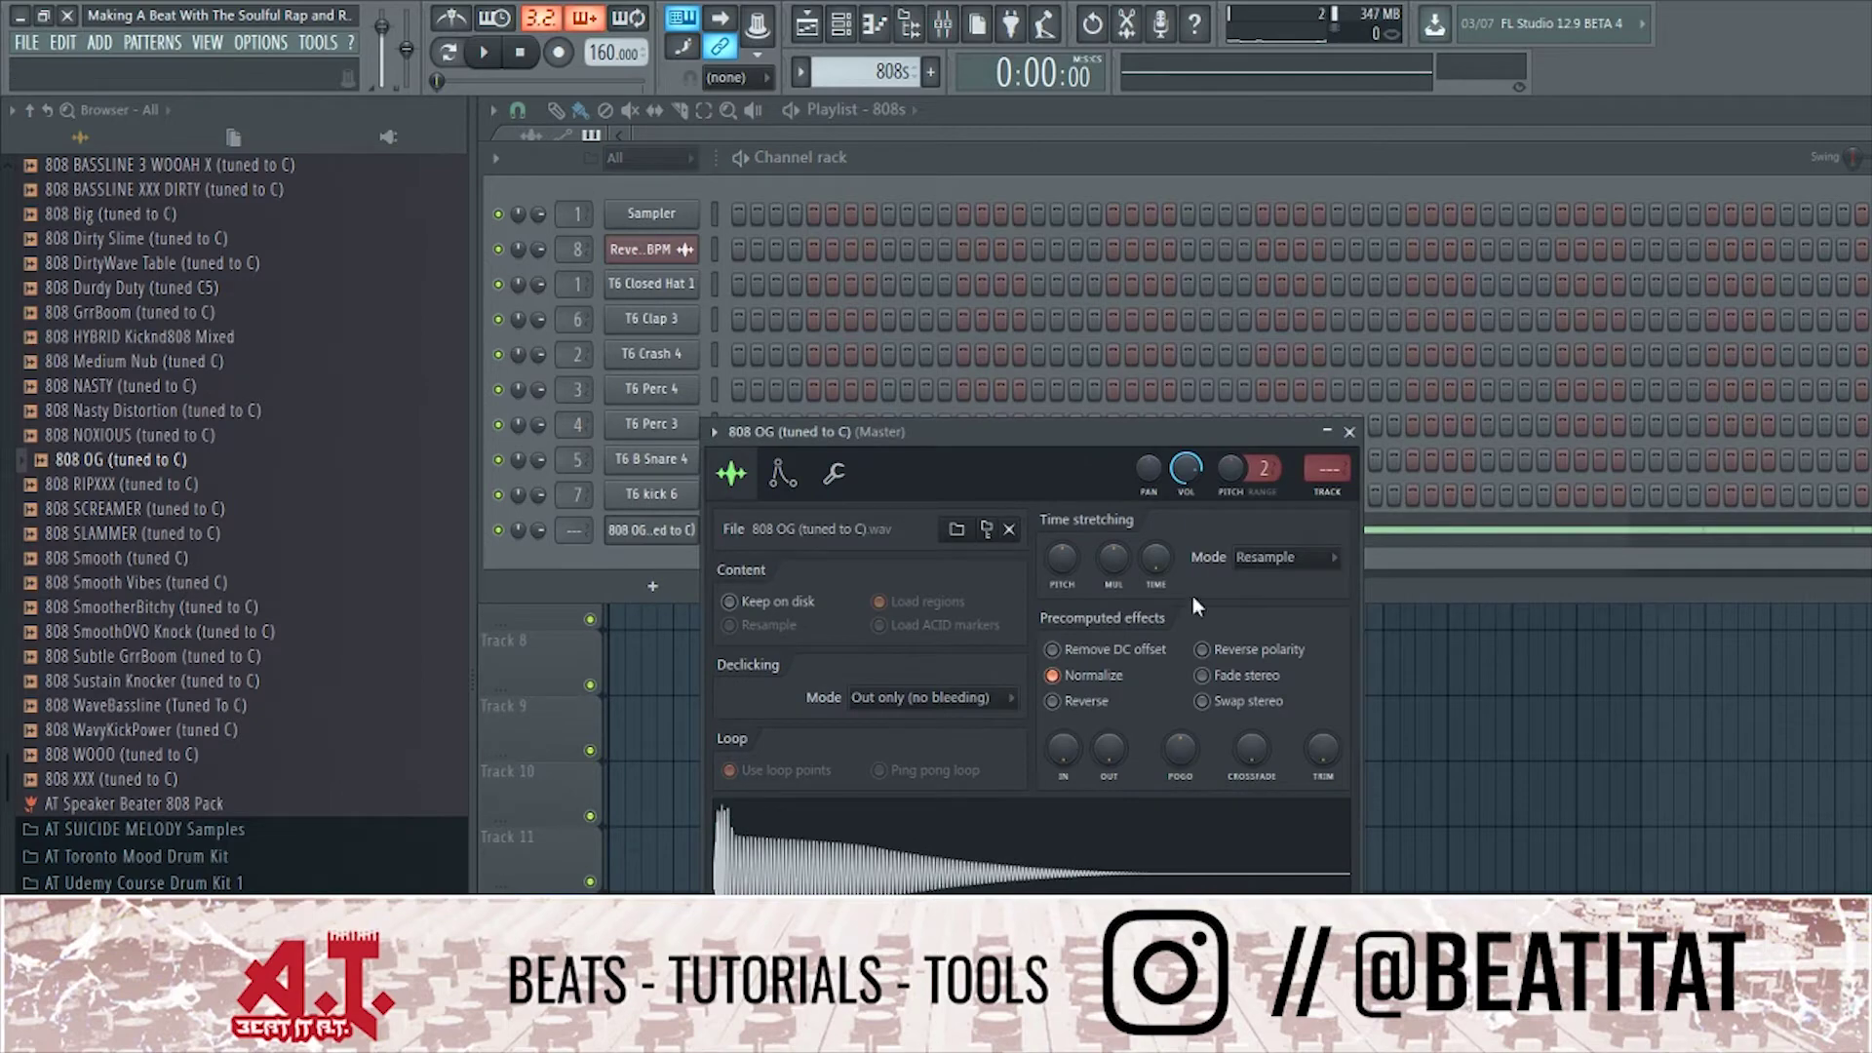
click(1349, 493)
click(782, 475)
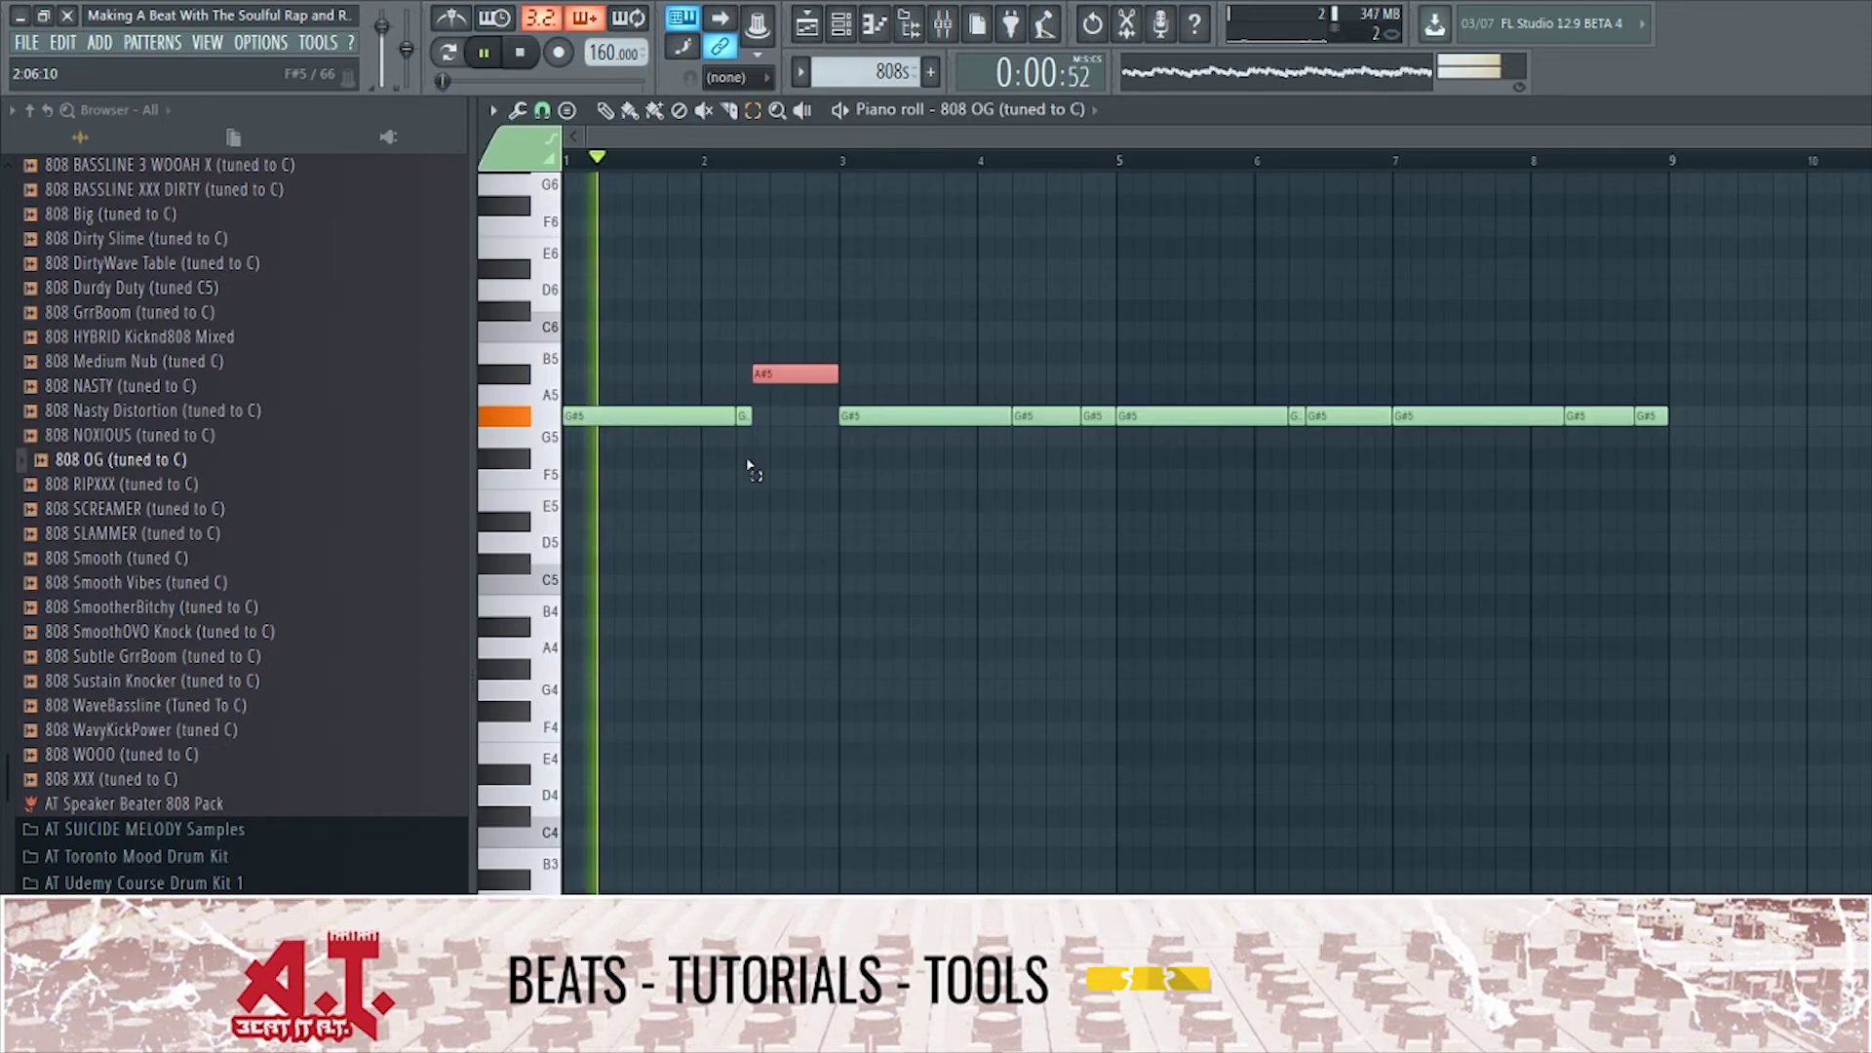
Lower the last two 808 notes of bar 4 to F5 while auditioning the bassline.
click(860, 419)
click(1062, 419)
key(shift+Down)
key(shift+Down)
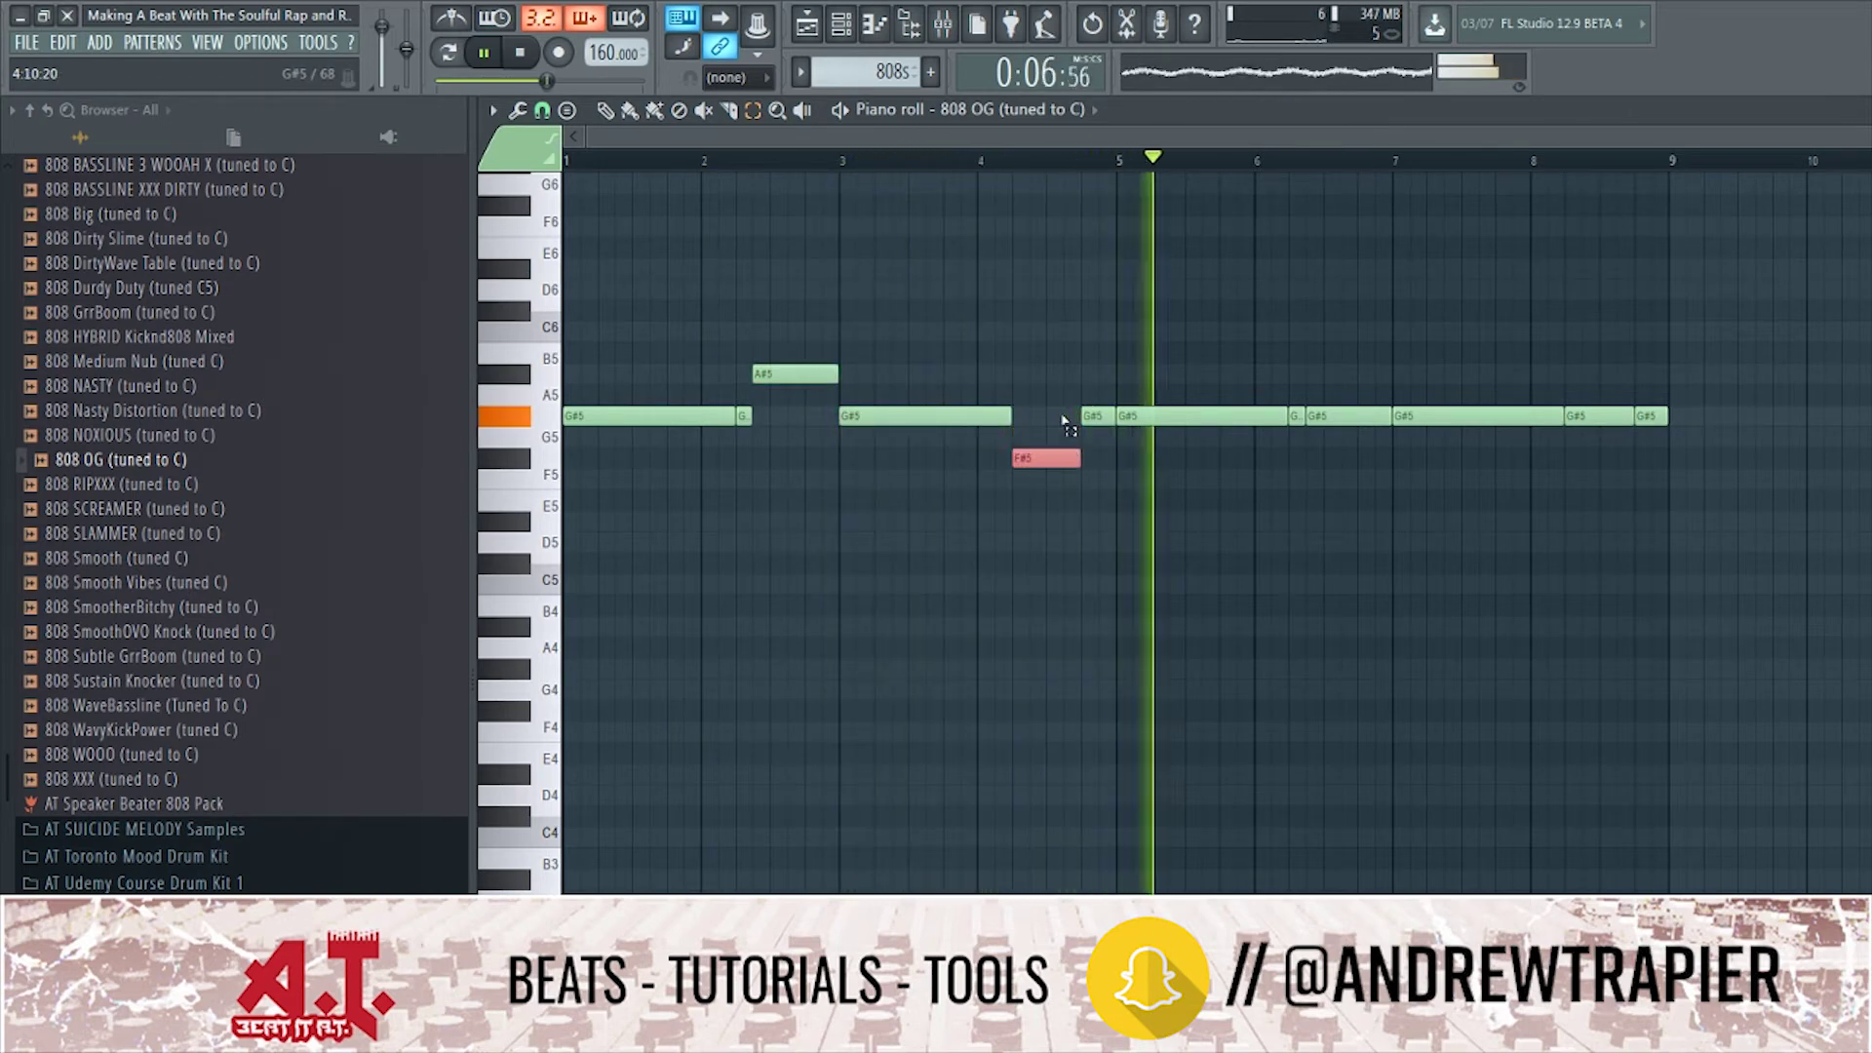
key(shift+Down)
key(space)
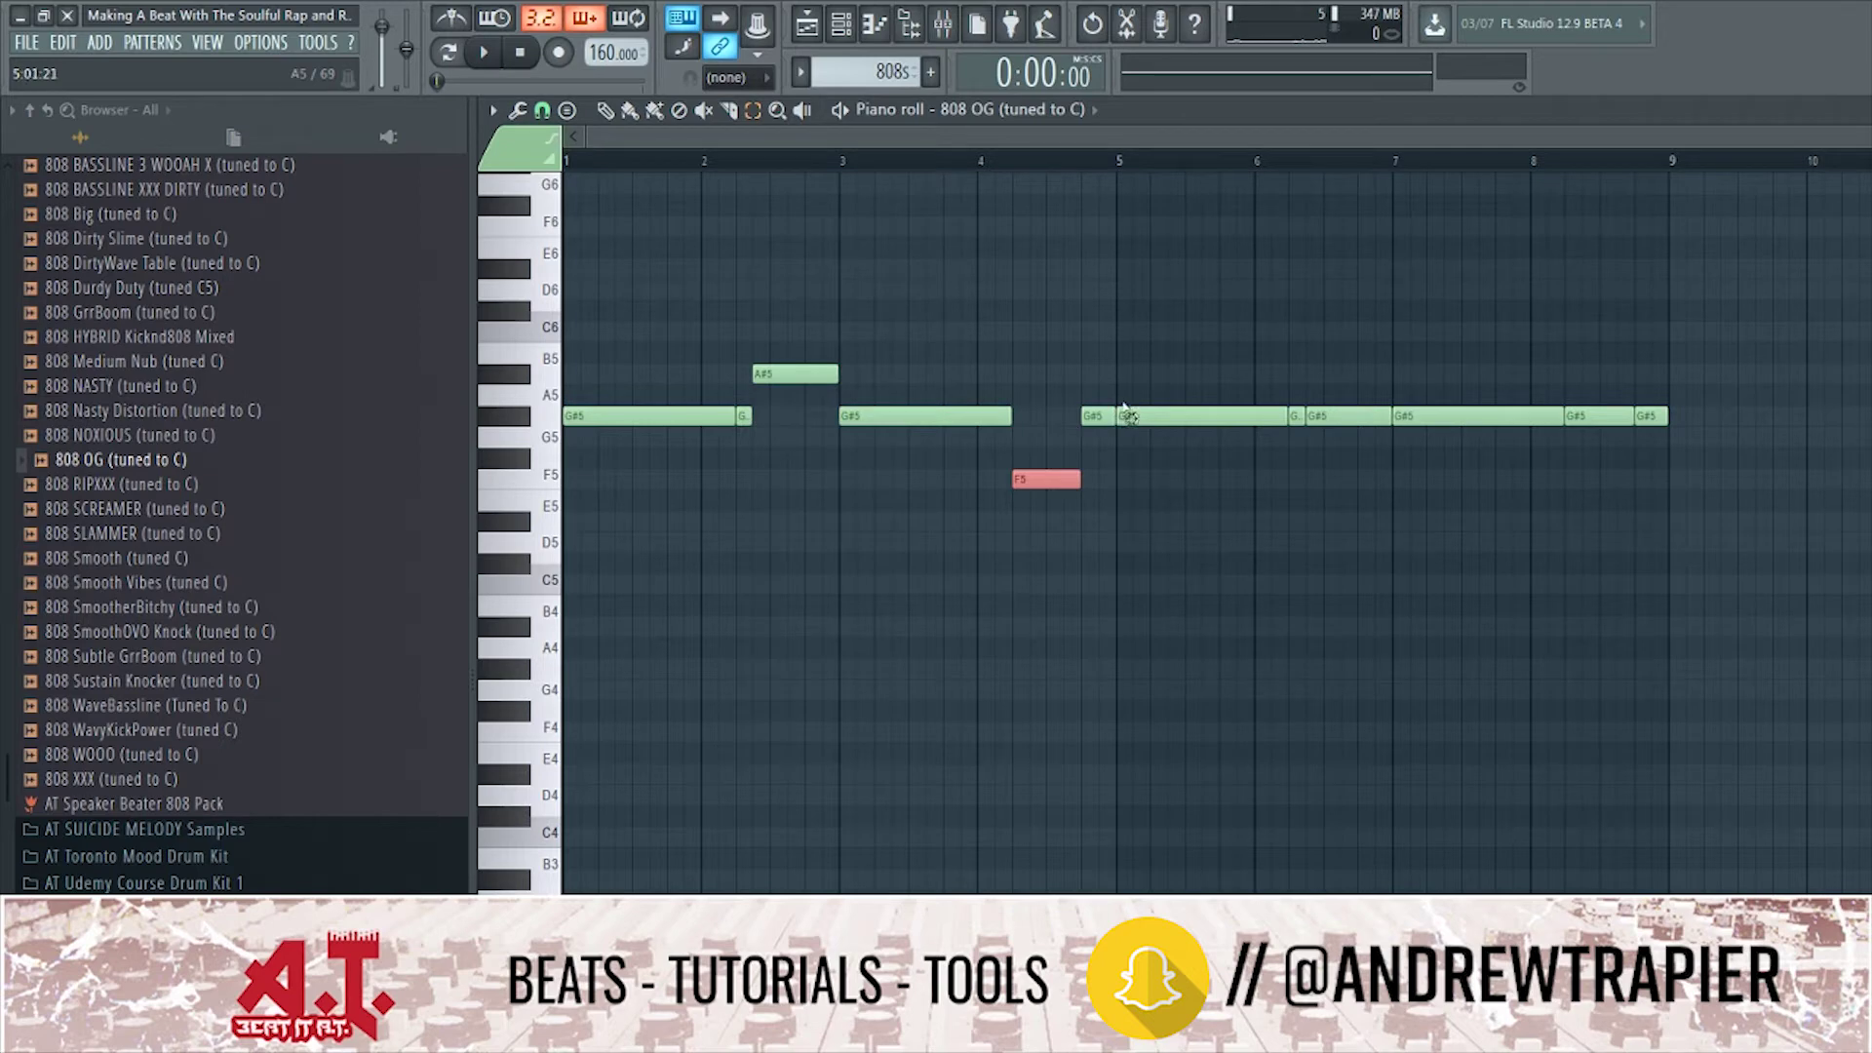
key(space)
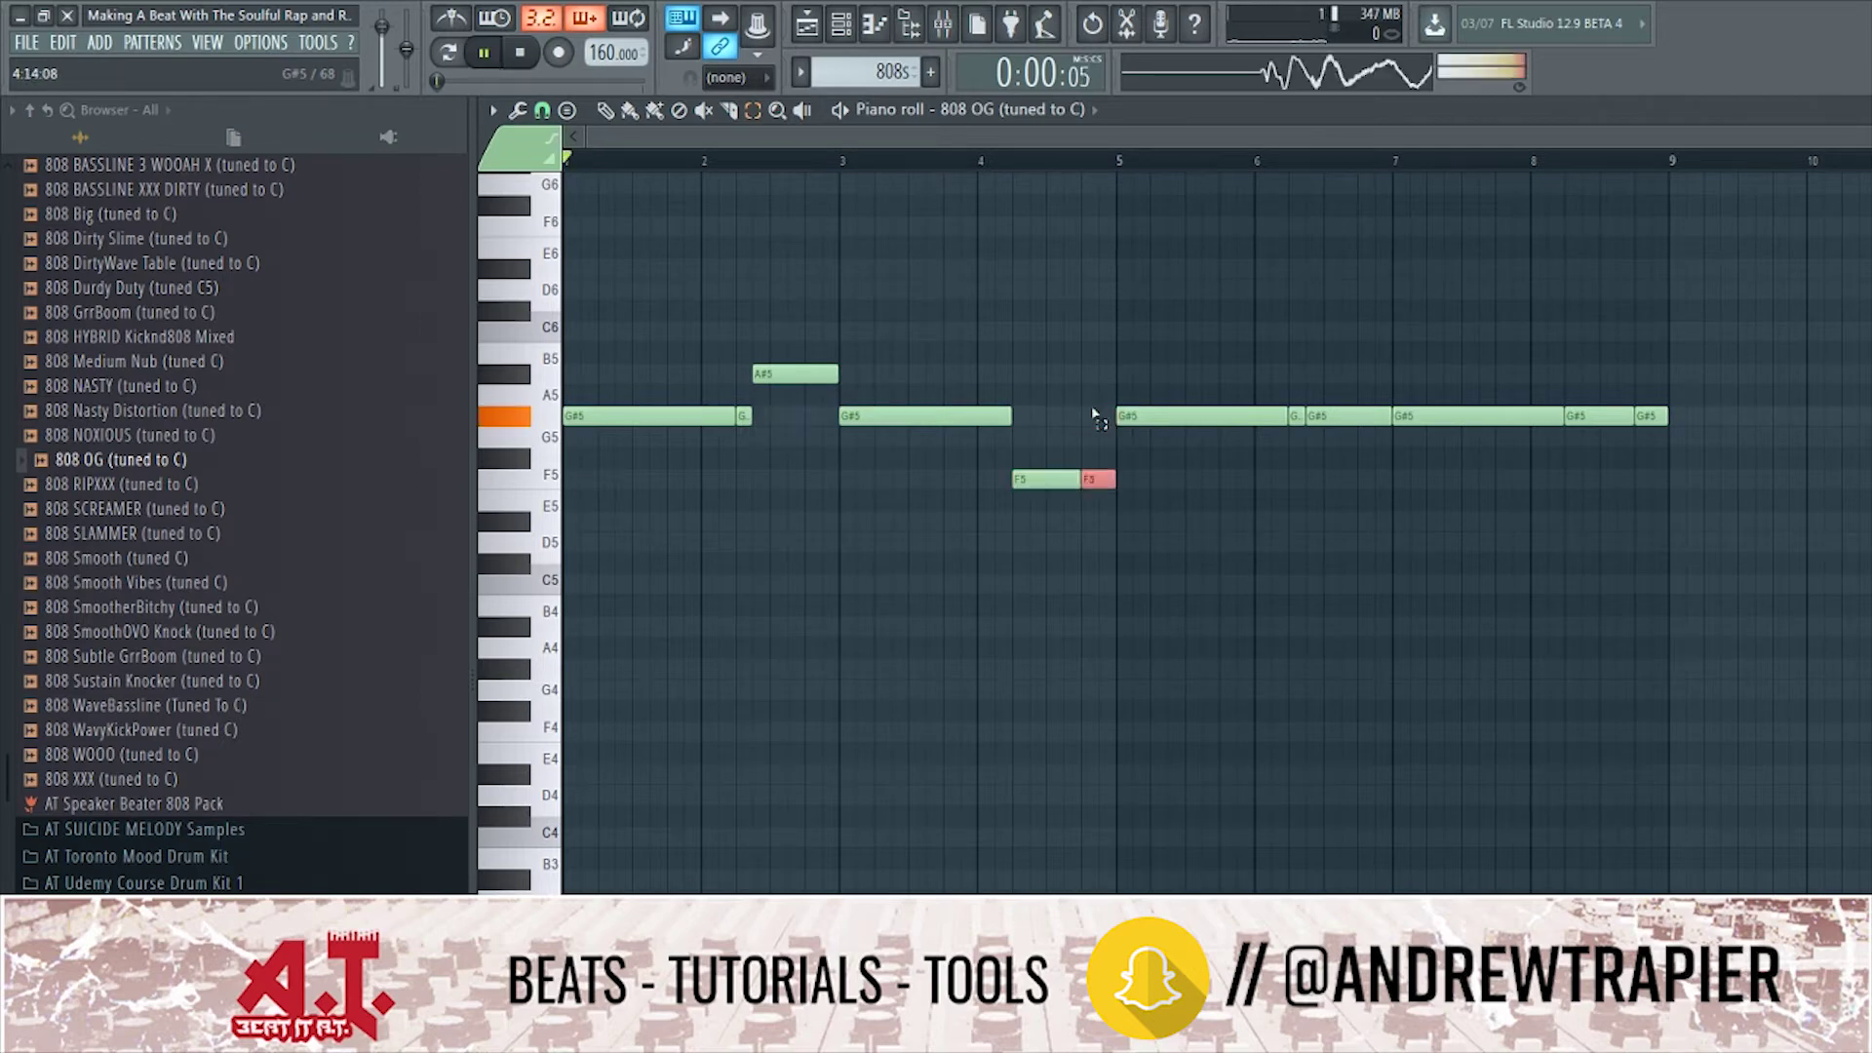
click(977, 583)
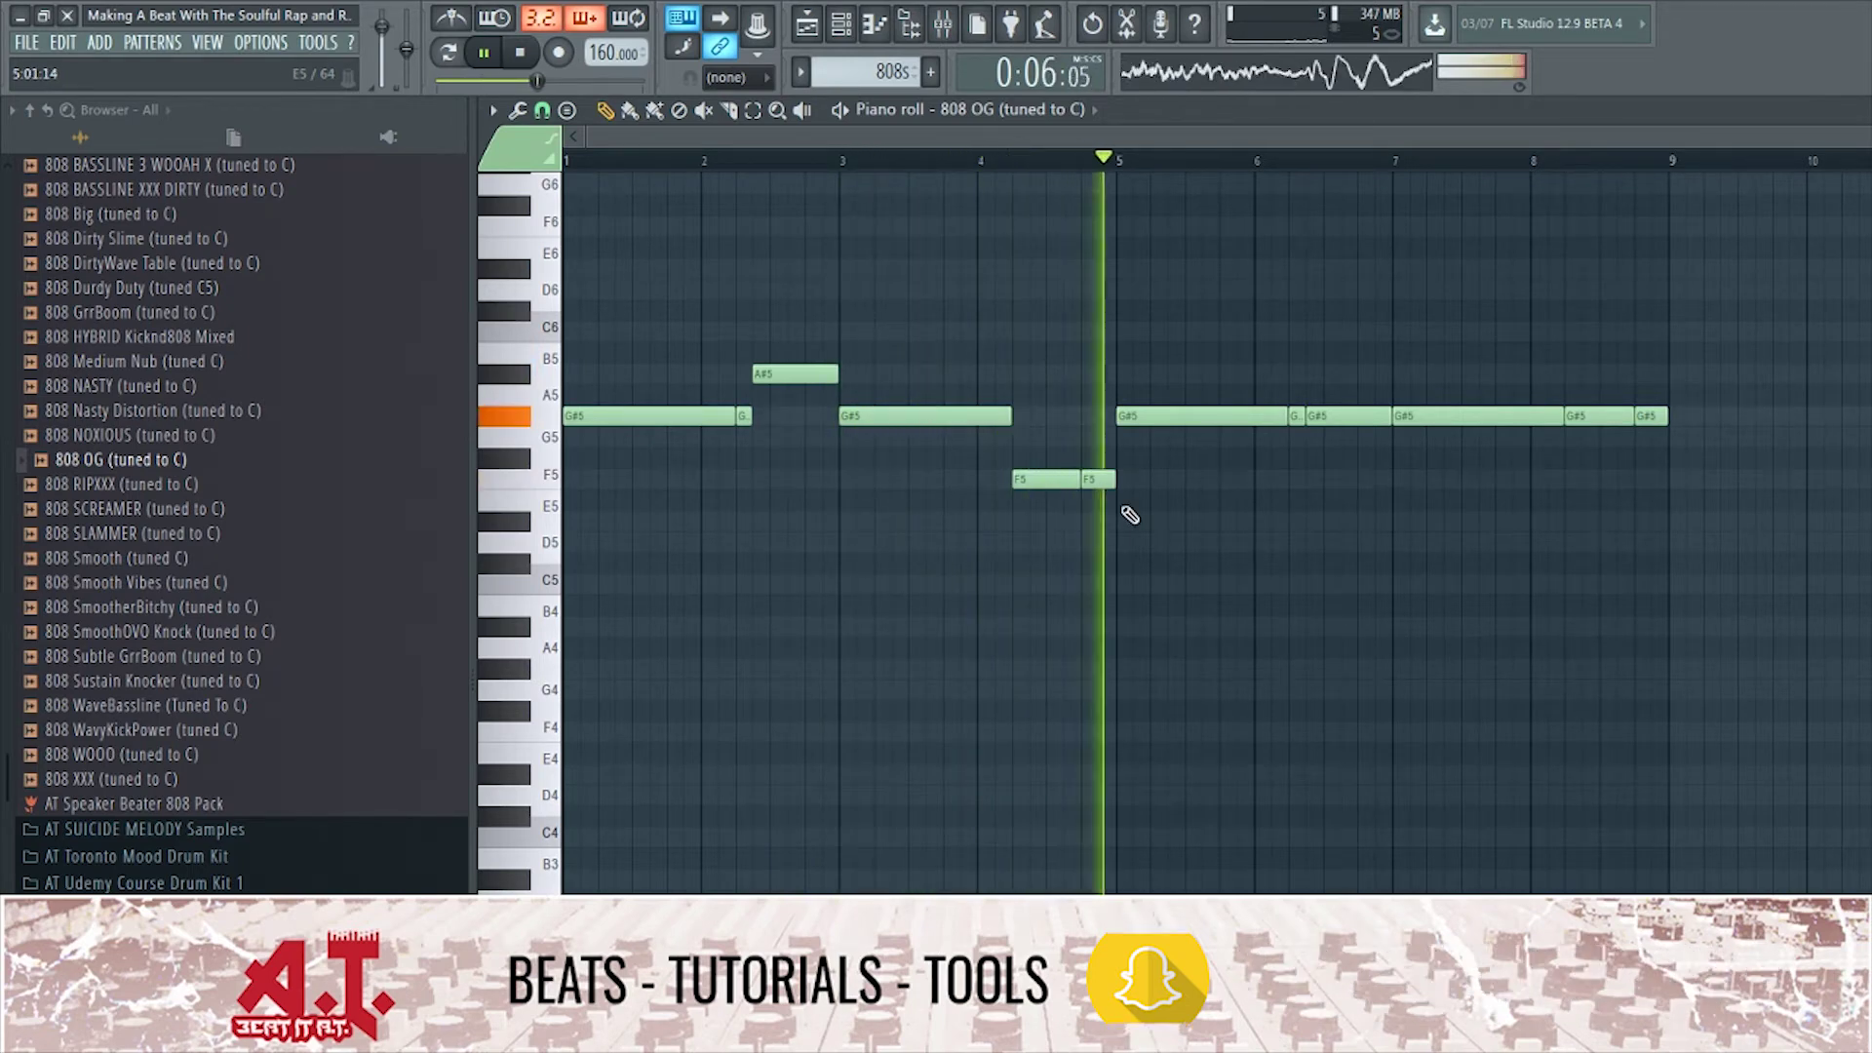
Lower the short 808 note in bar 6 to G5 and raise the note right after it by two semitones.
click(1296, 416)
drag(1309, 421, 1307, 439)
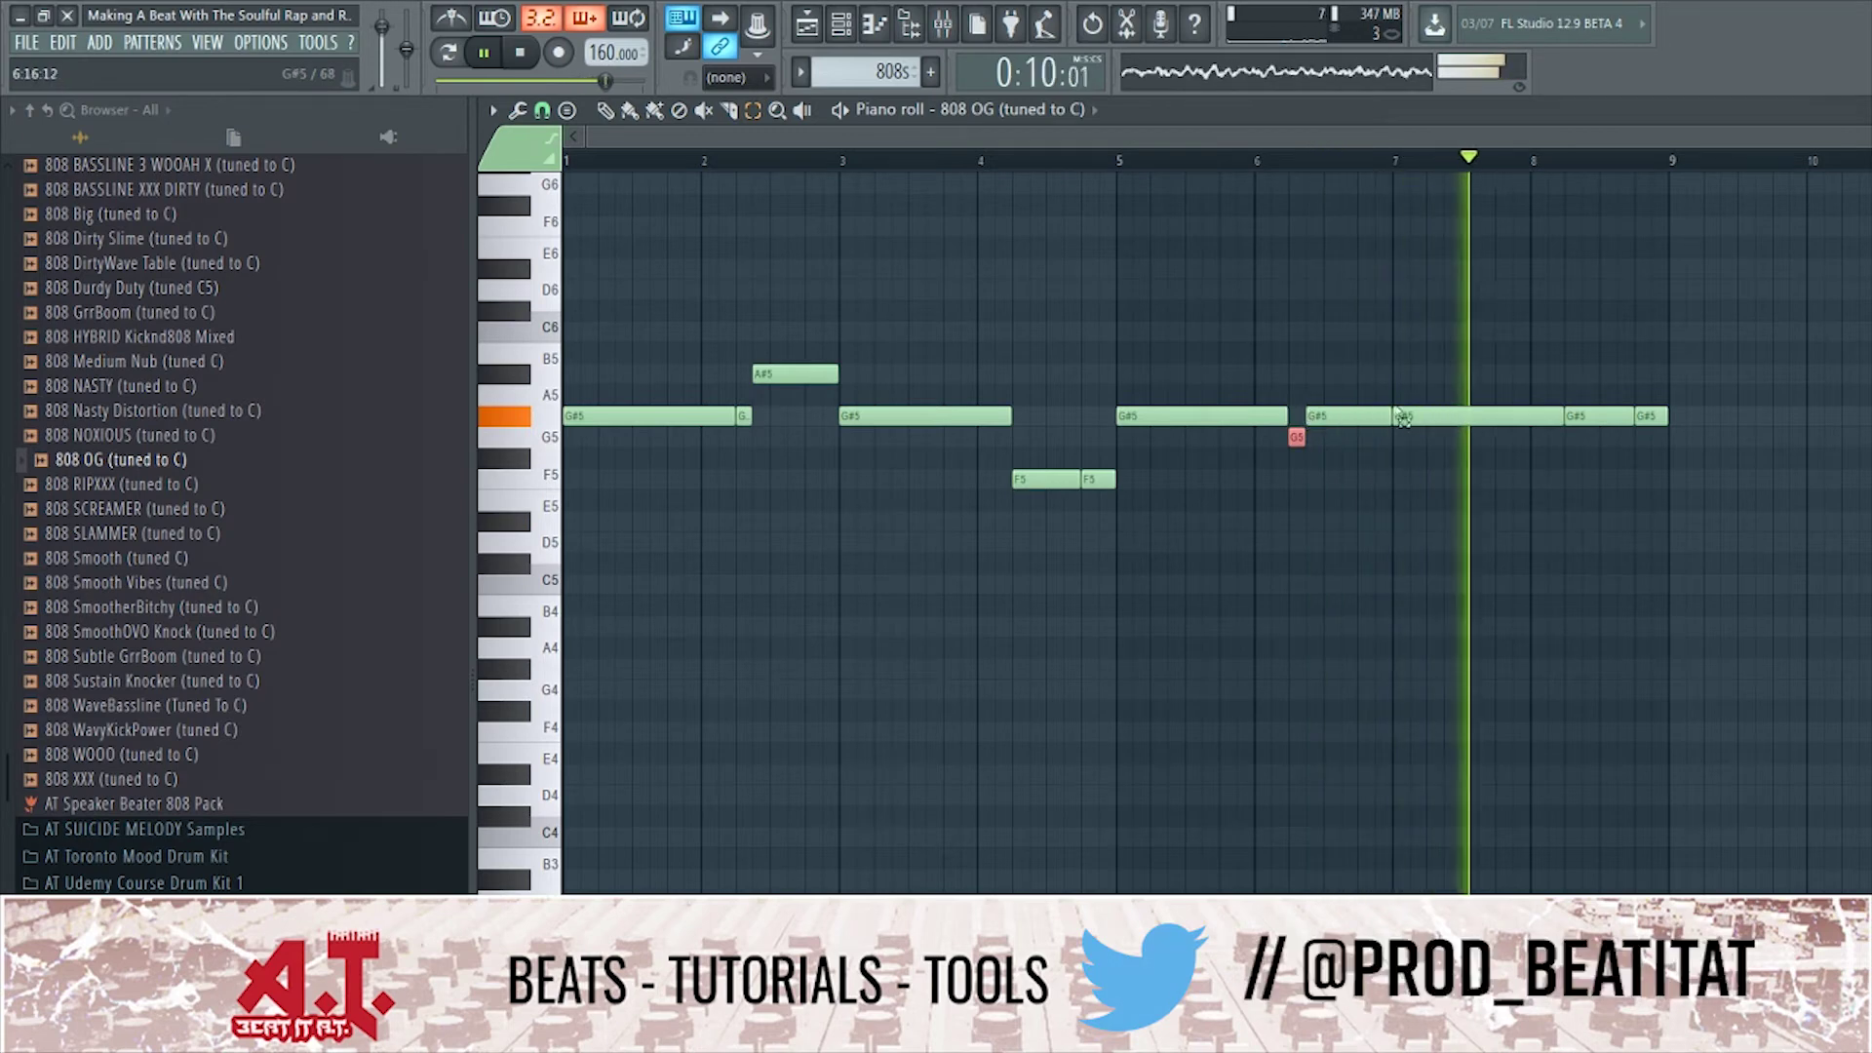
click(1378, 418)
key(shift+Up)
key(shift+Up)
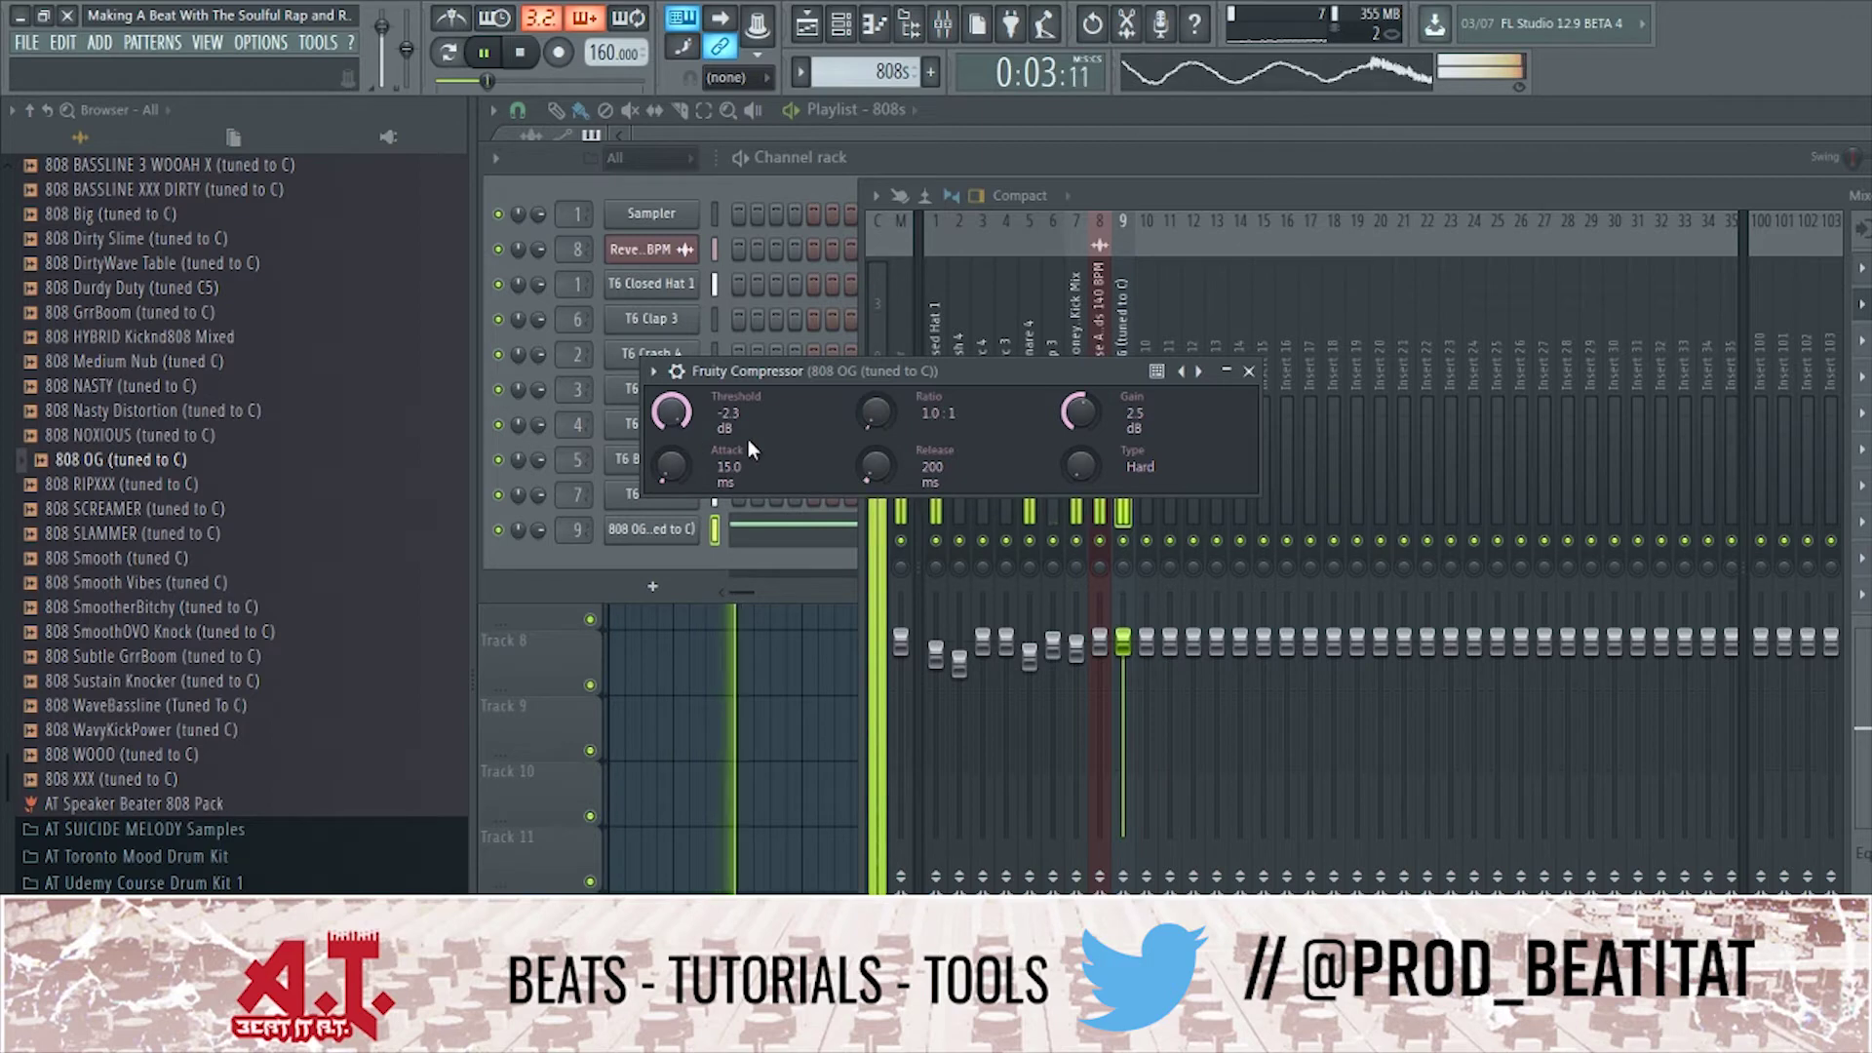
Set the Fruity Compressor ratio to 2.4:1 on the 808 OG mixer track and lower that track's fader slightly.
drag(875, 413, 875, 390)
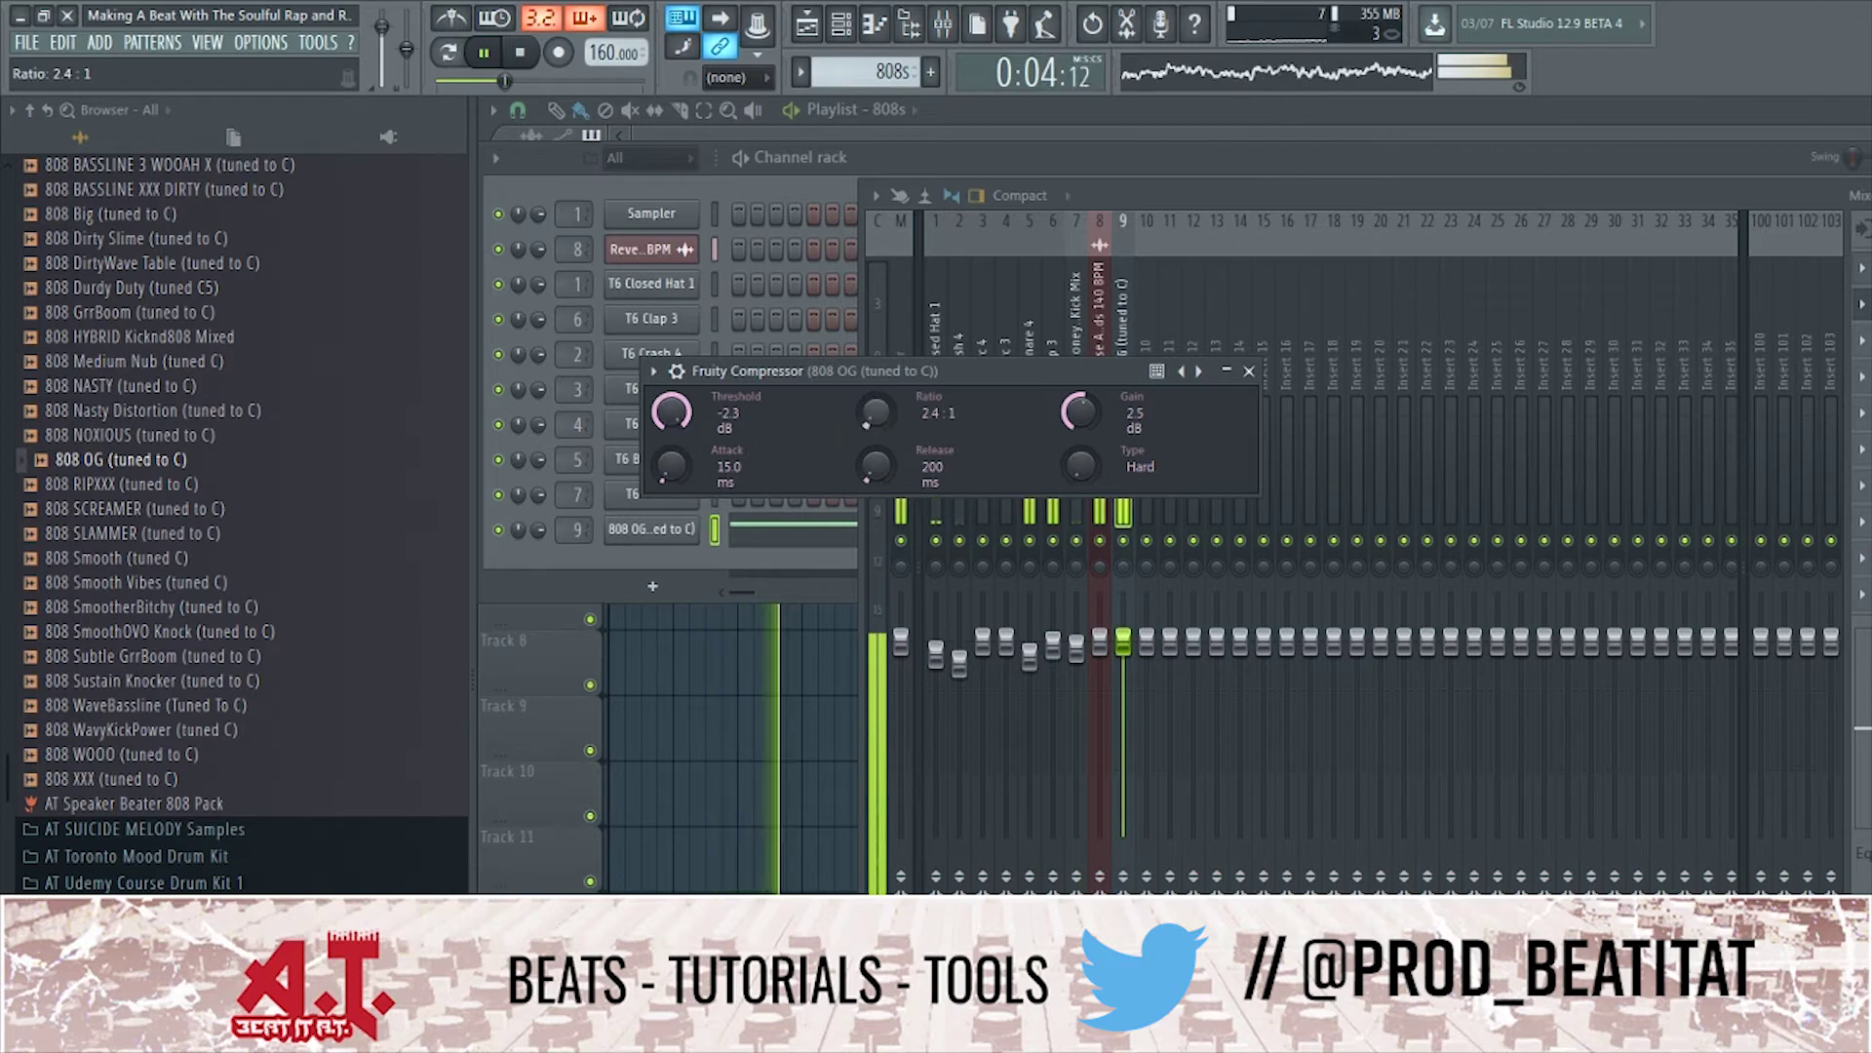
click(1251, 371)
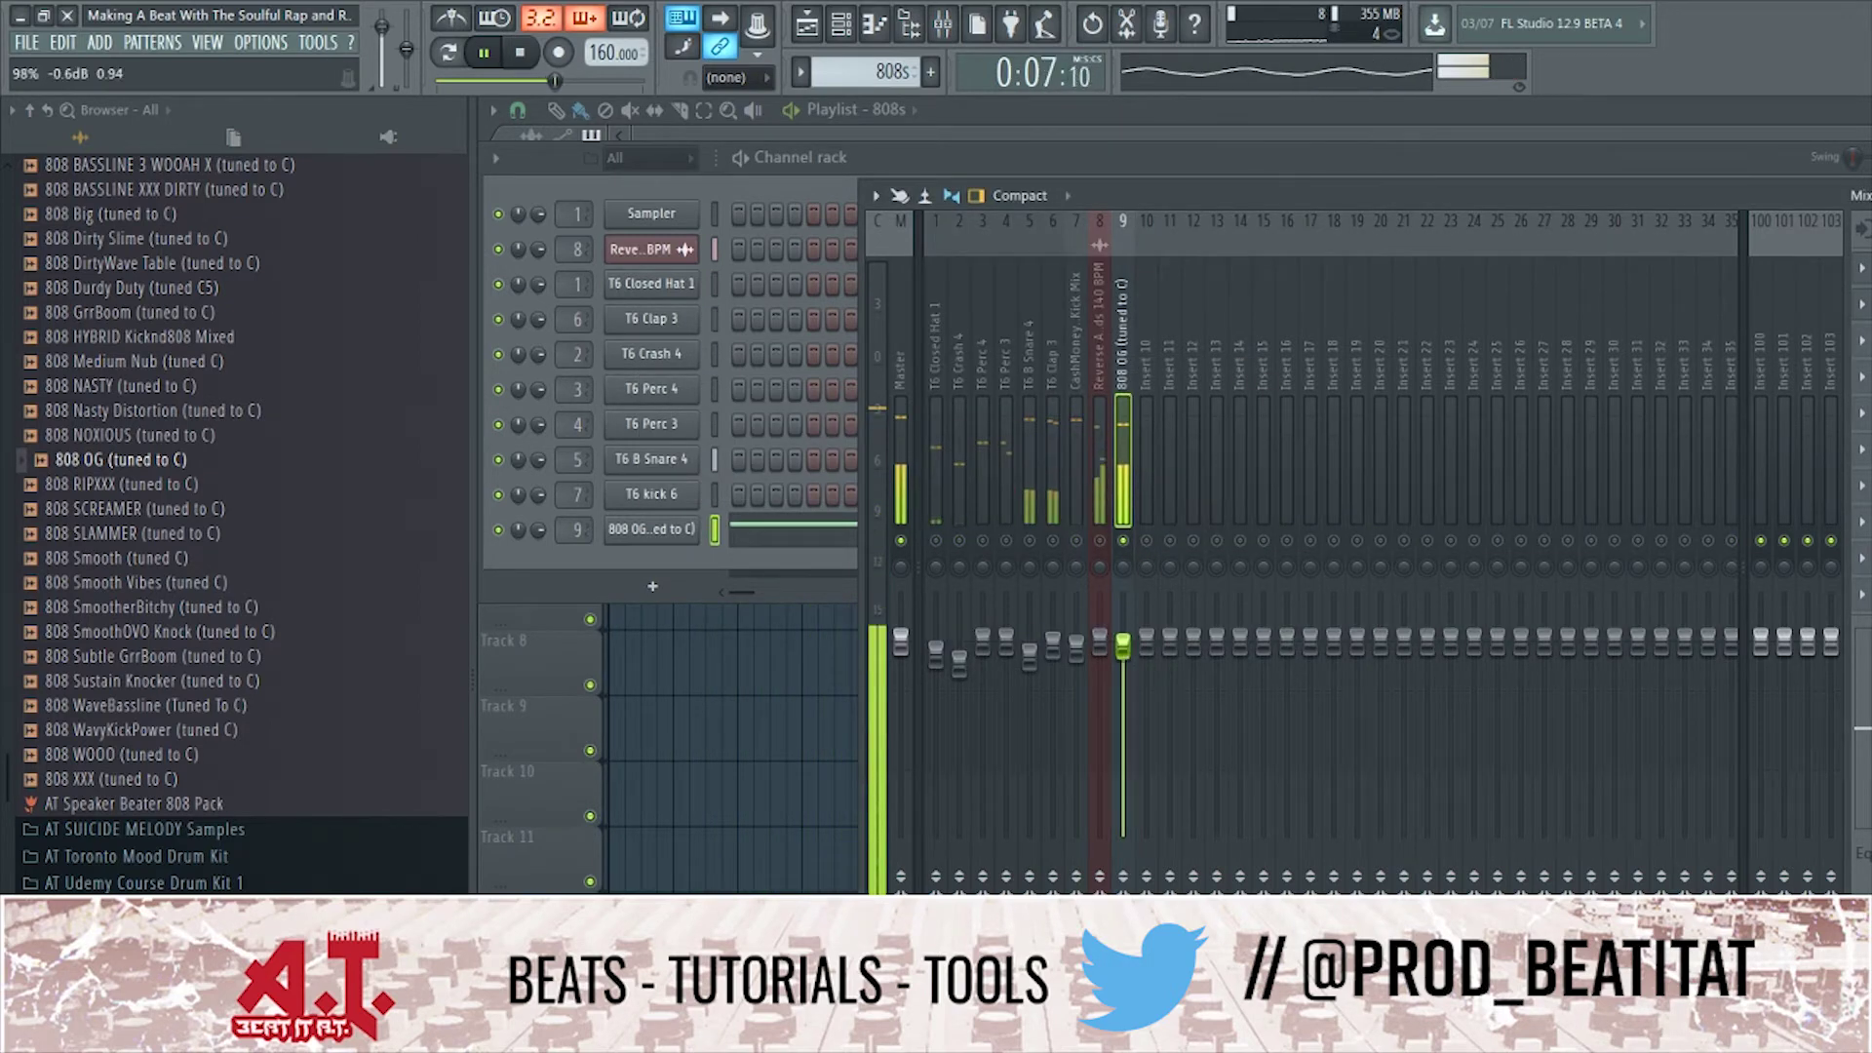
key(space)
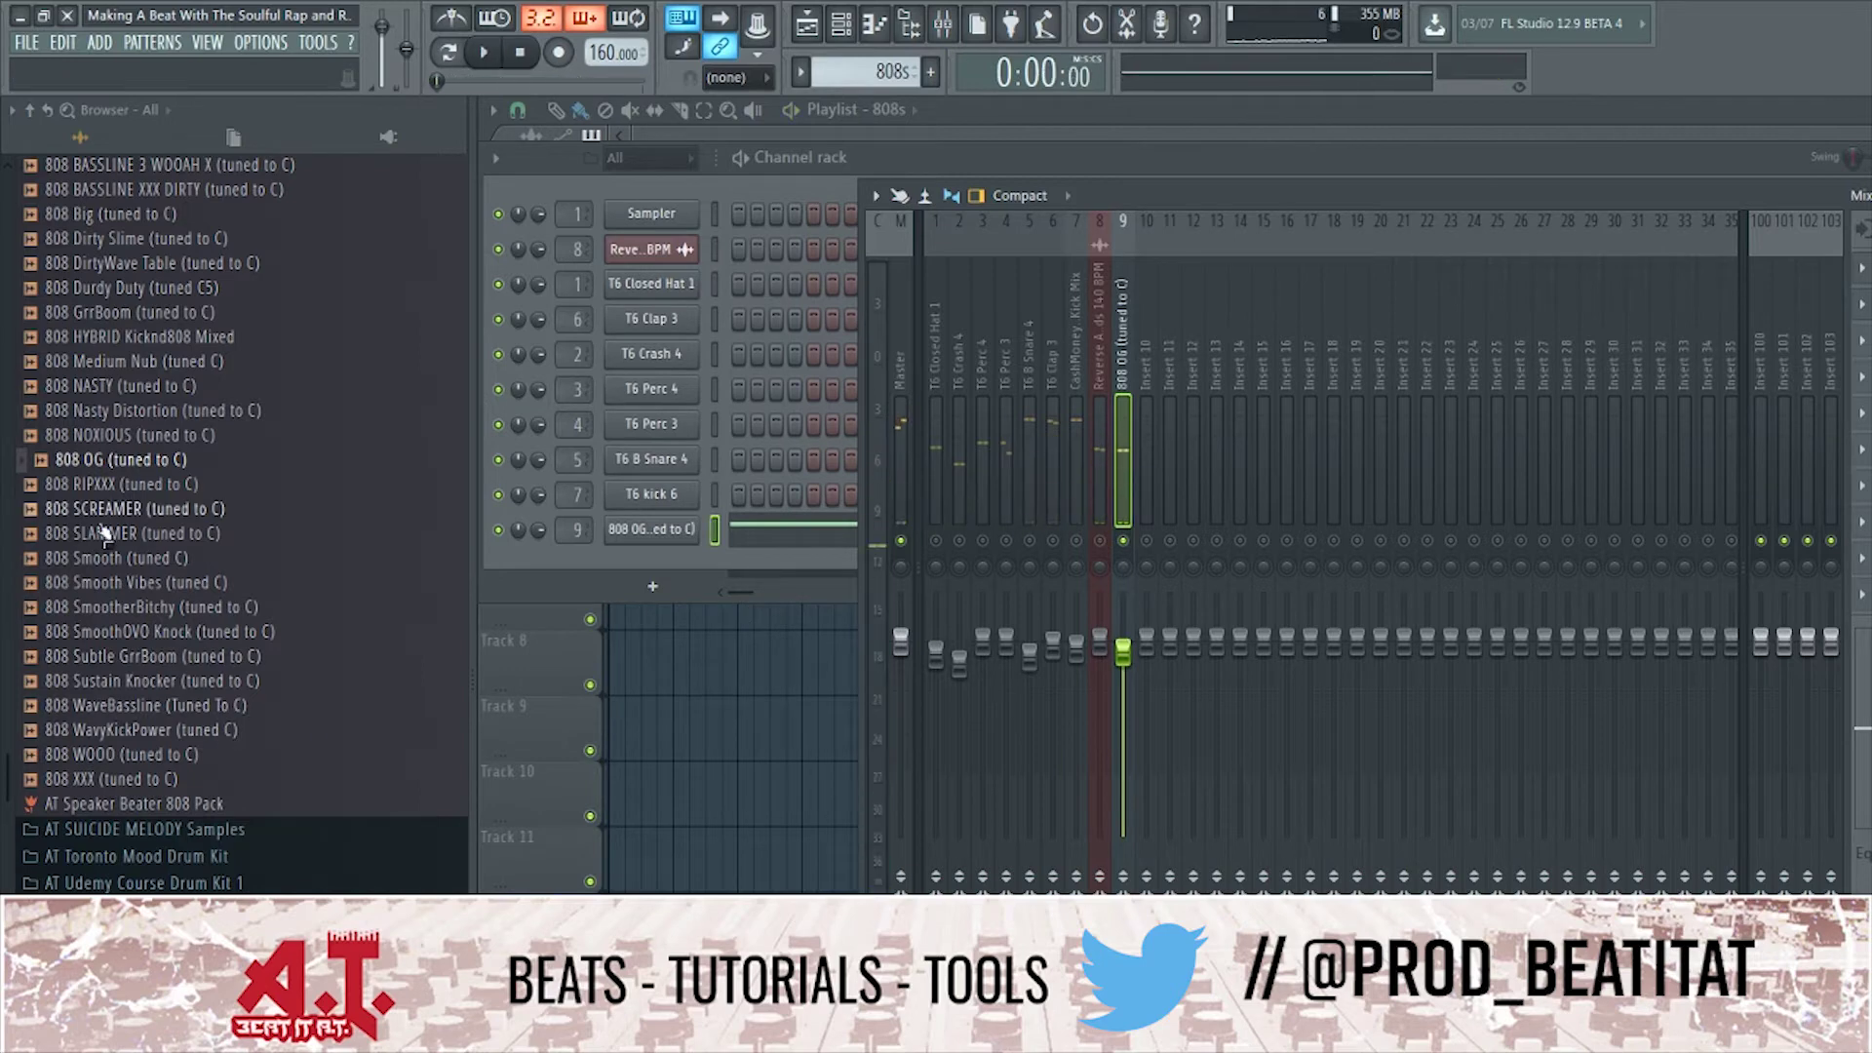
Replace the 808 OG sample with 808 NASTY (tuned to C) and lower its mixer track fader to about -4.7 dB.
scroll(327, 612, up, 3)
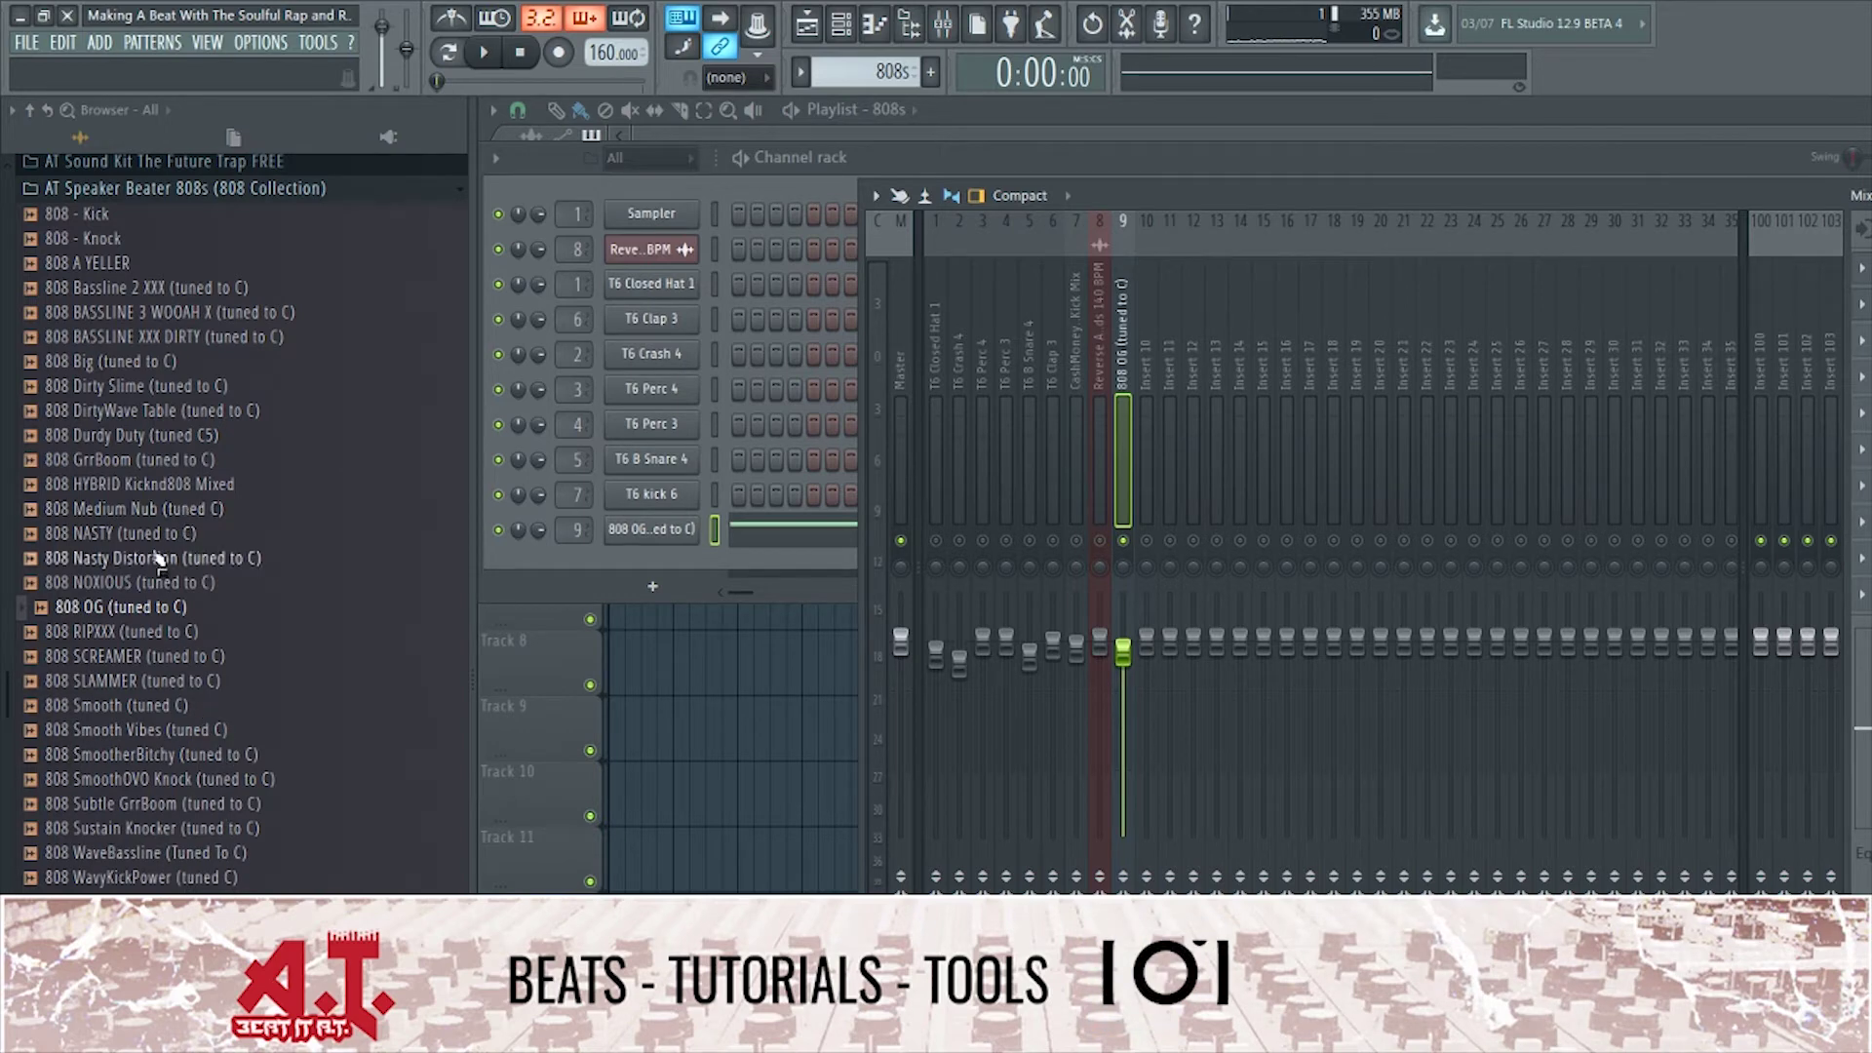
drag(164, 542, 702, 531)
key(space)
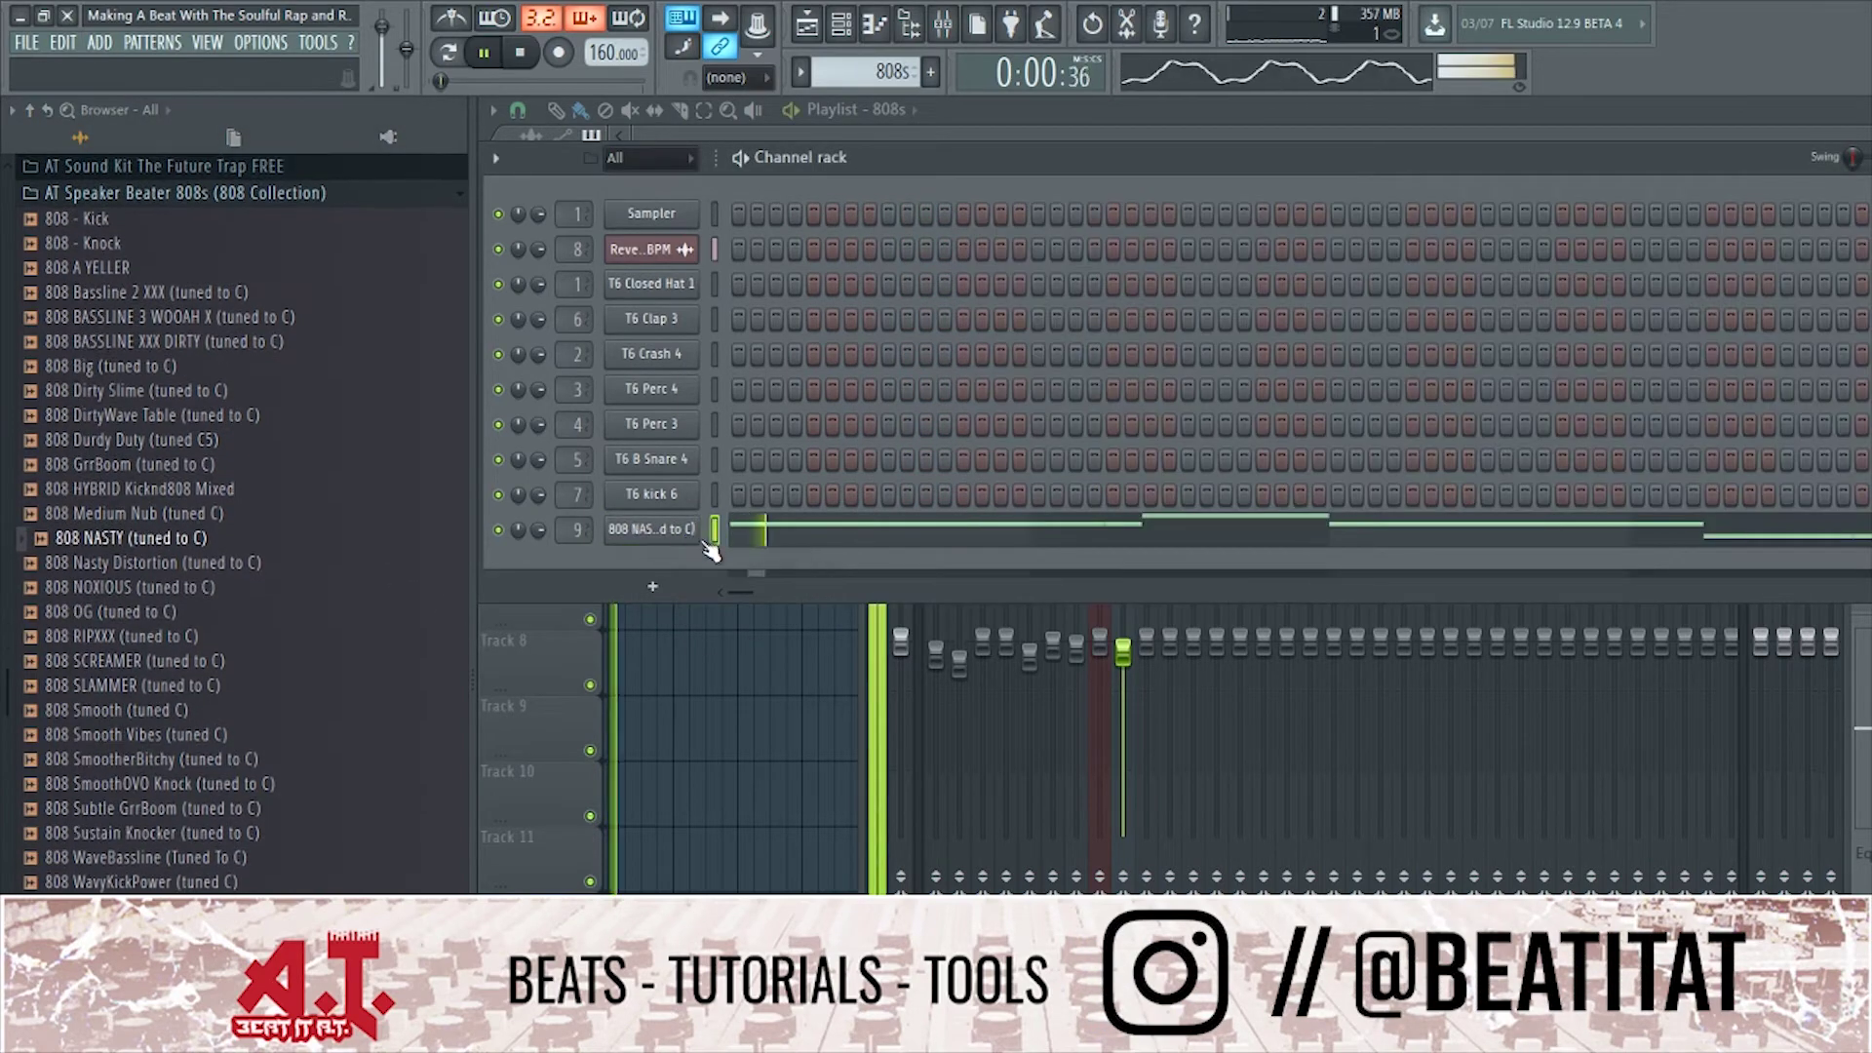
key(F9)
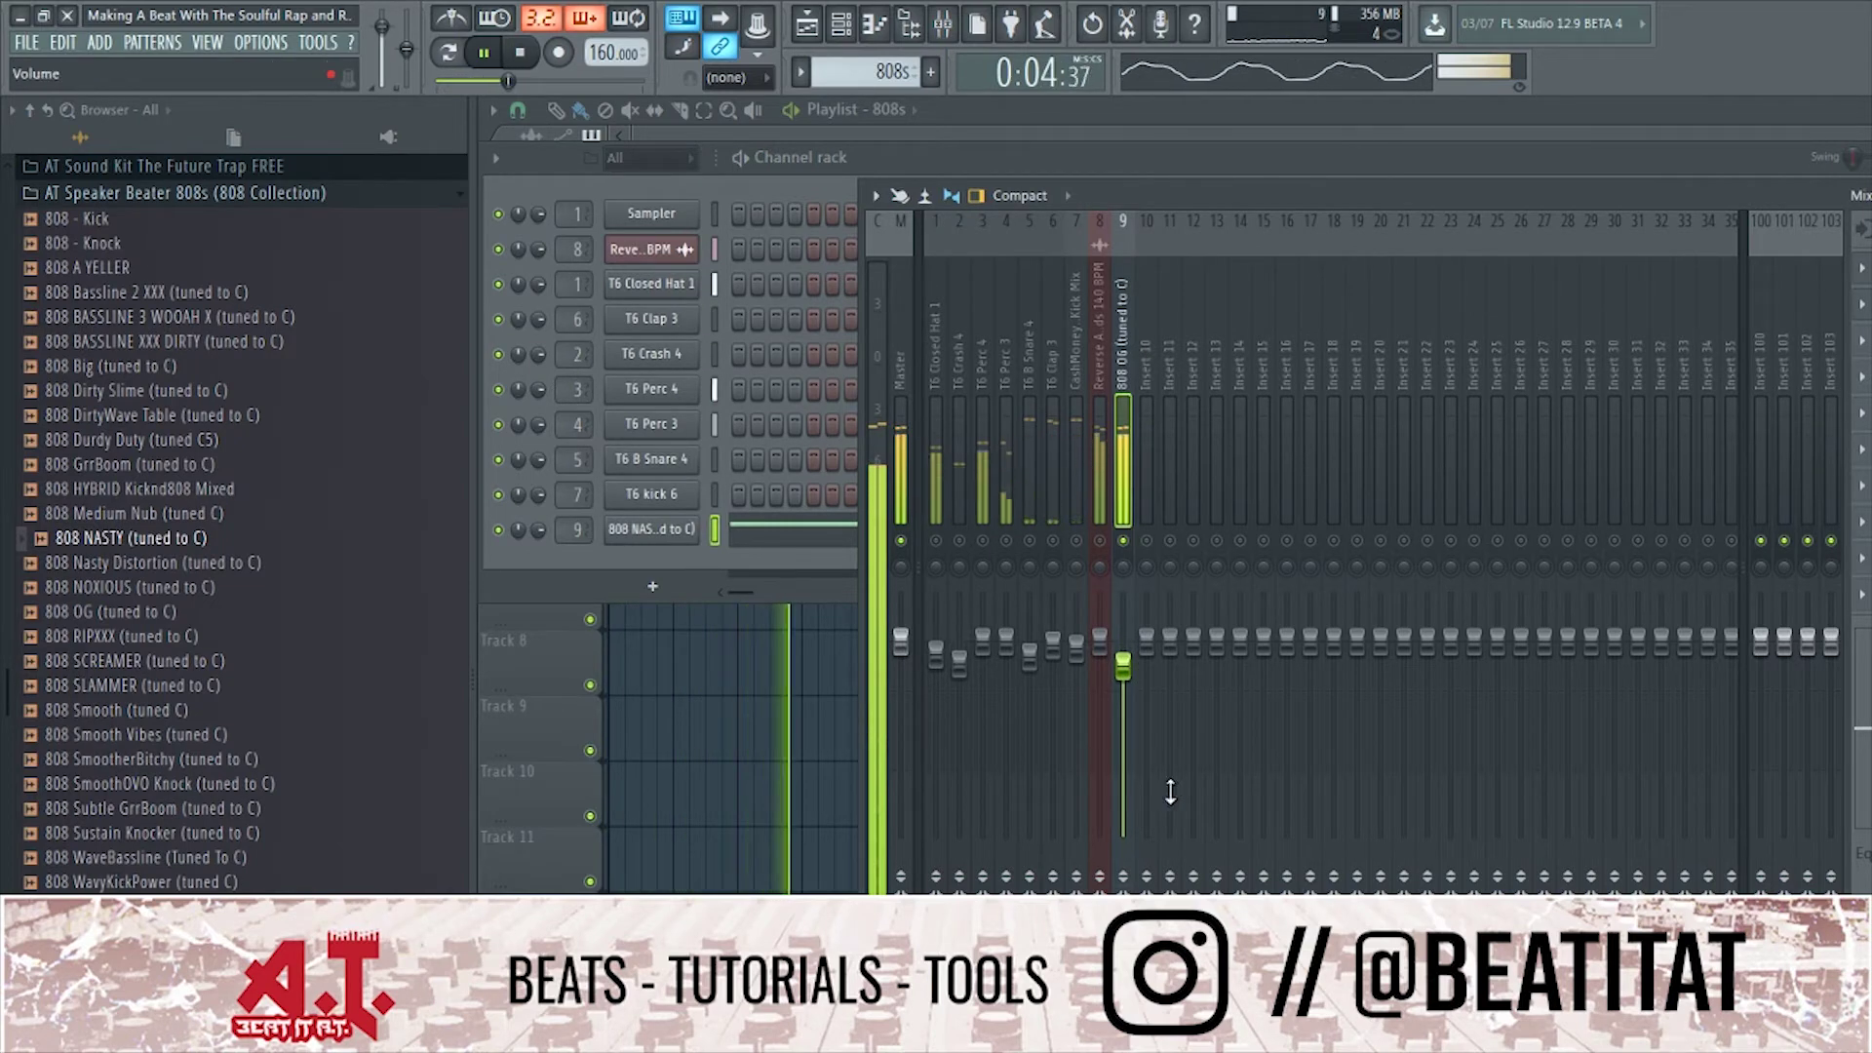
drag(1123, 666, 1123, 673)
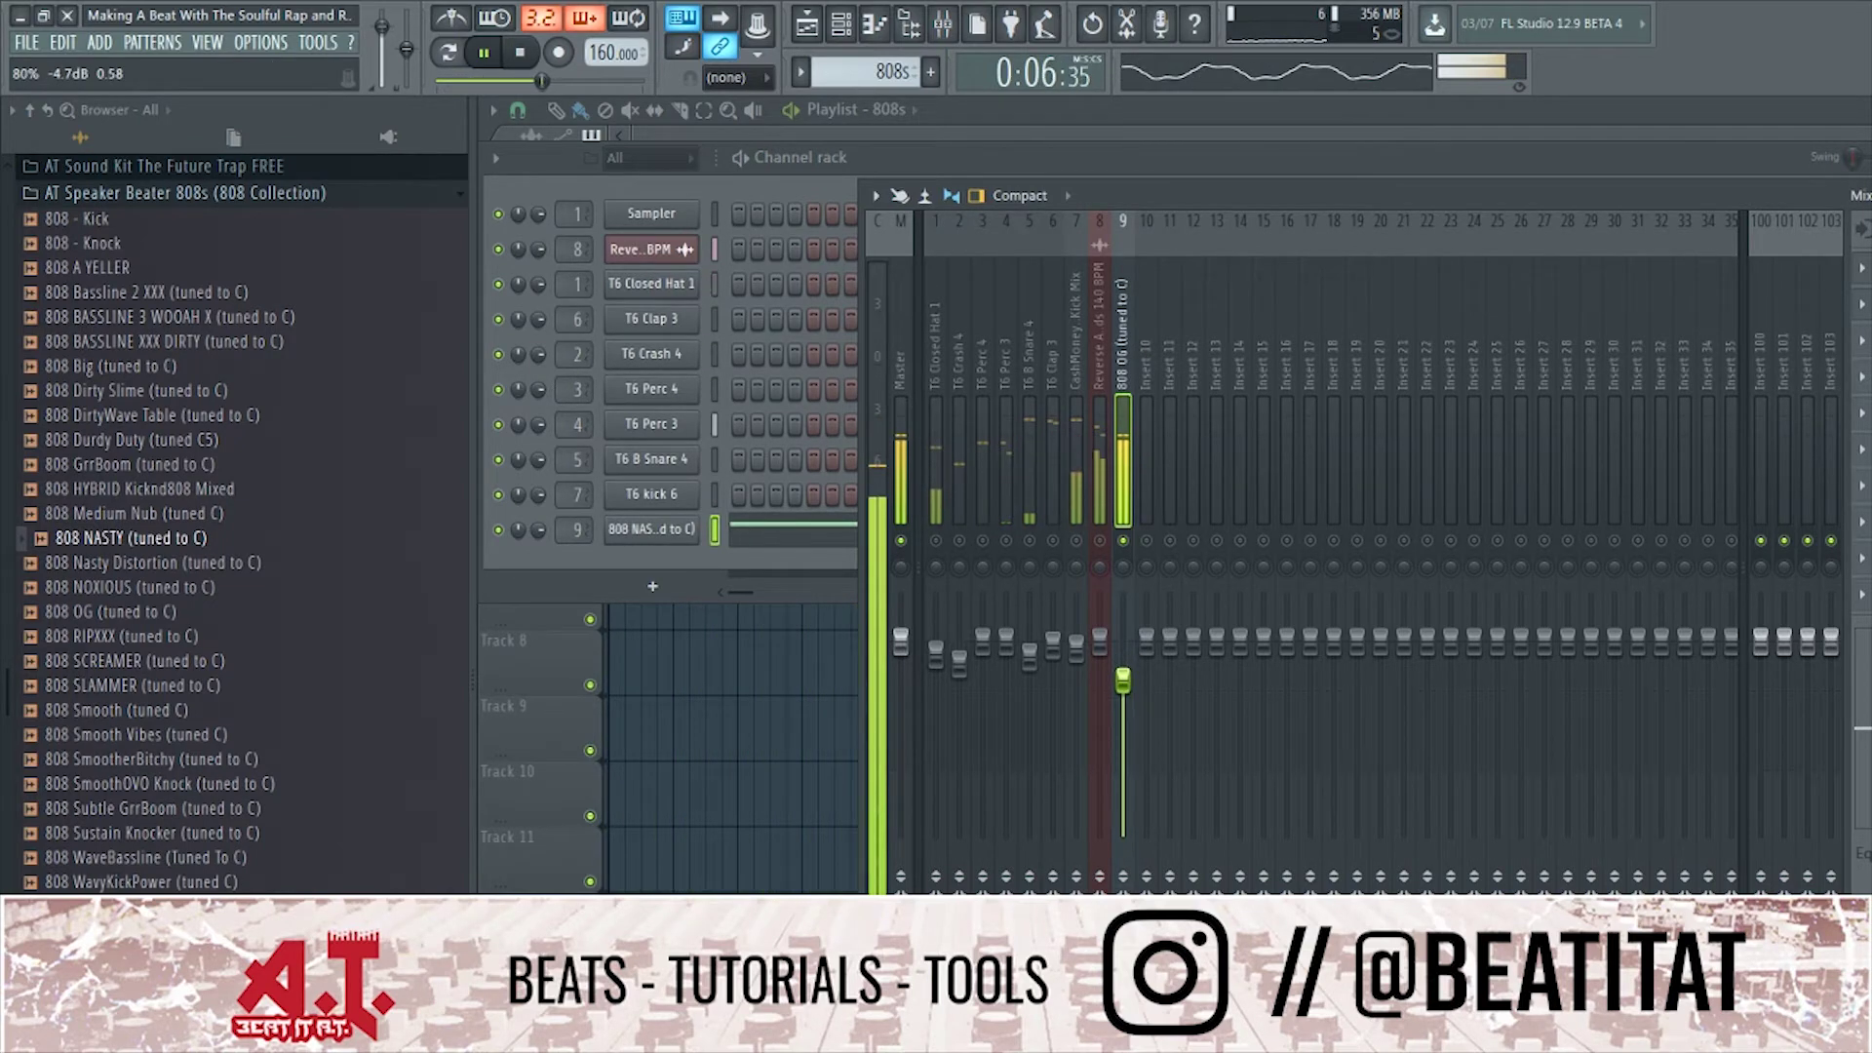
Move the 808 mixer track ahead of the loop's track and audition the 808 NASTY bassline.
key(alt+Left)
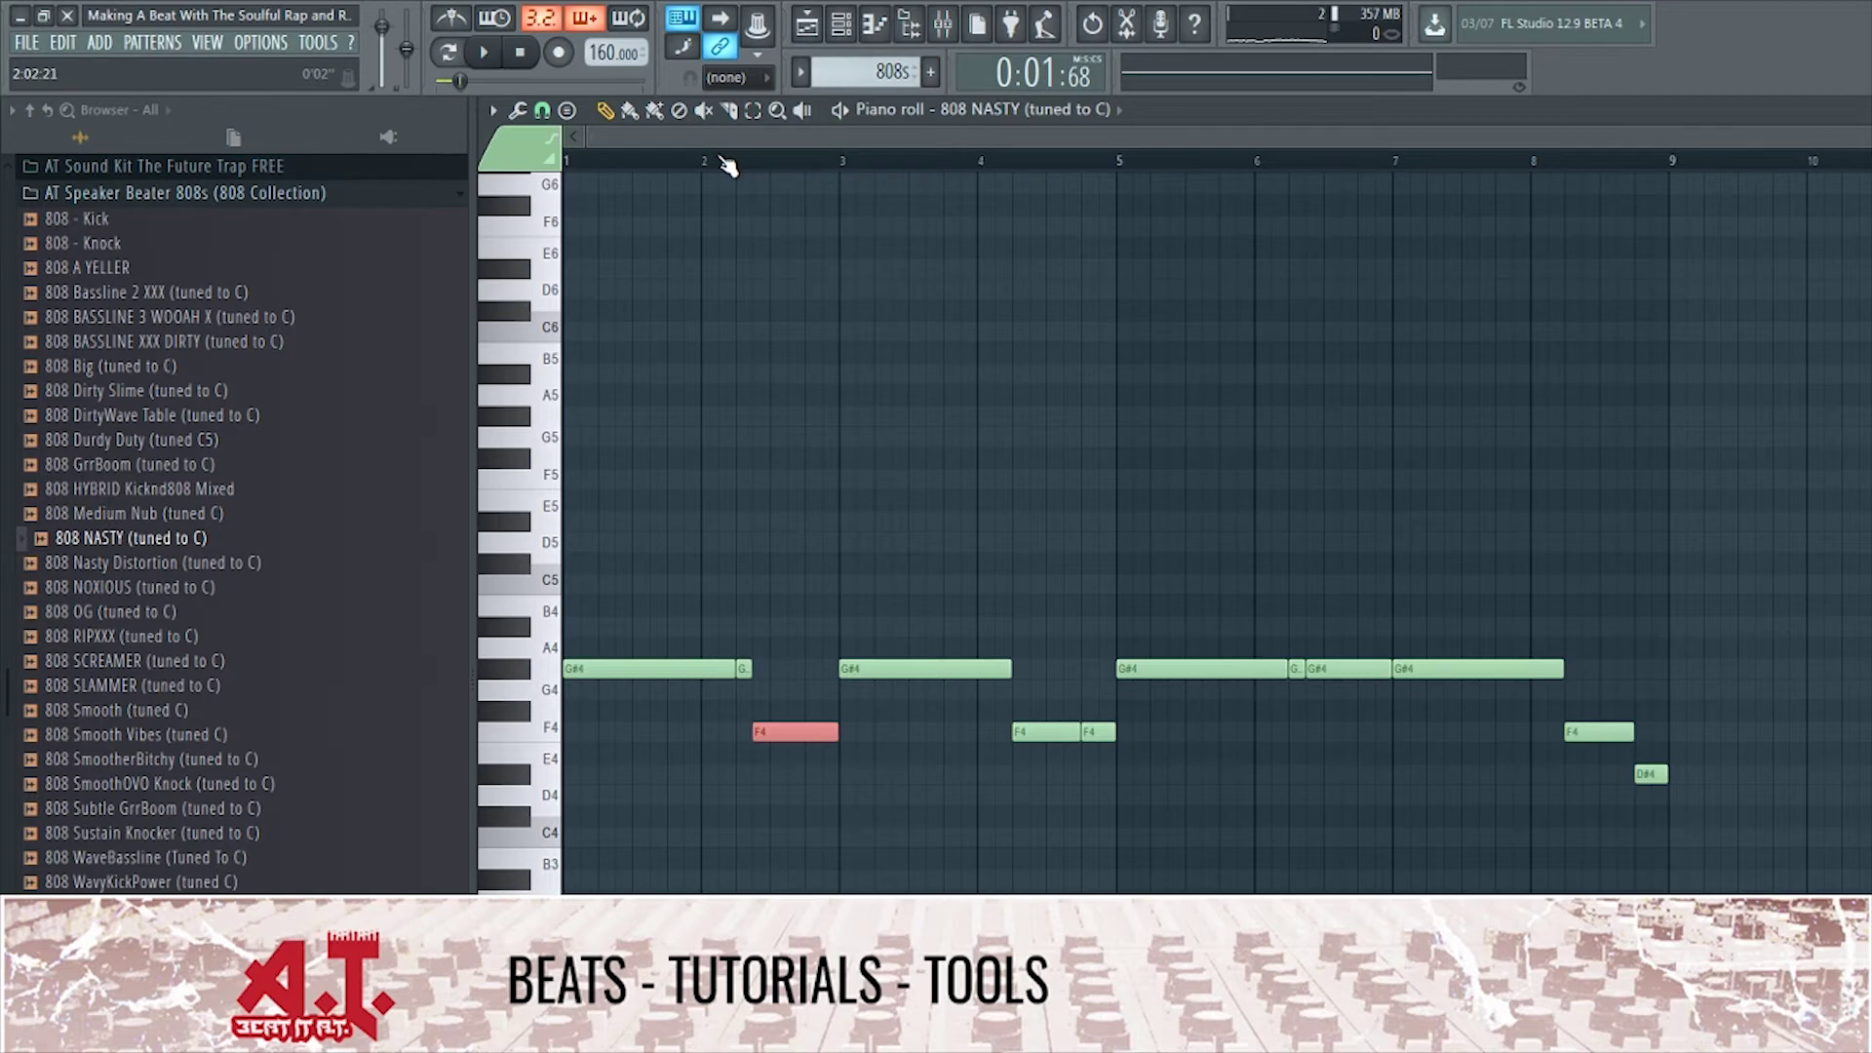
key(space)
click(922, 798)
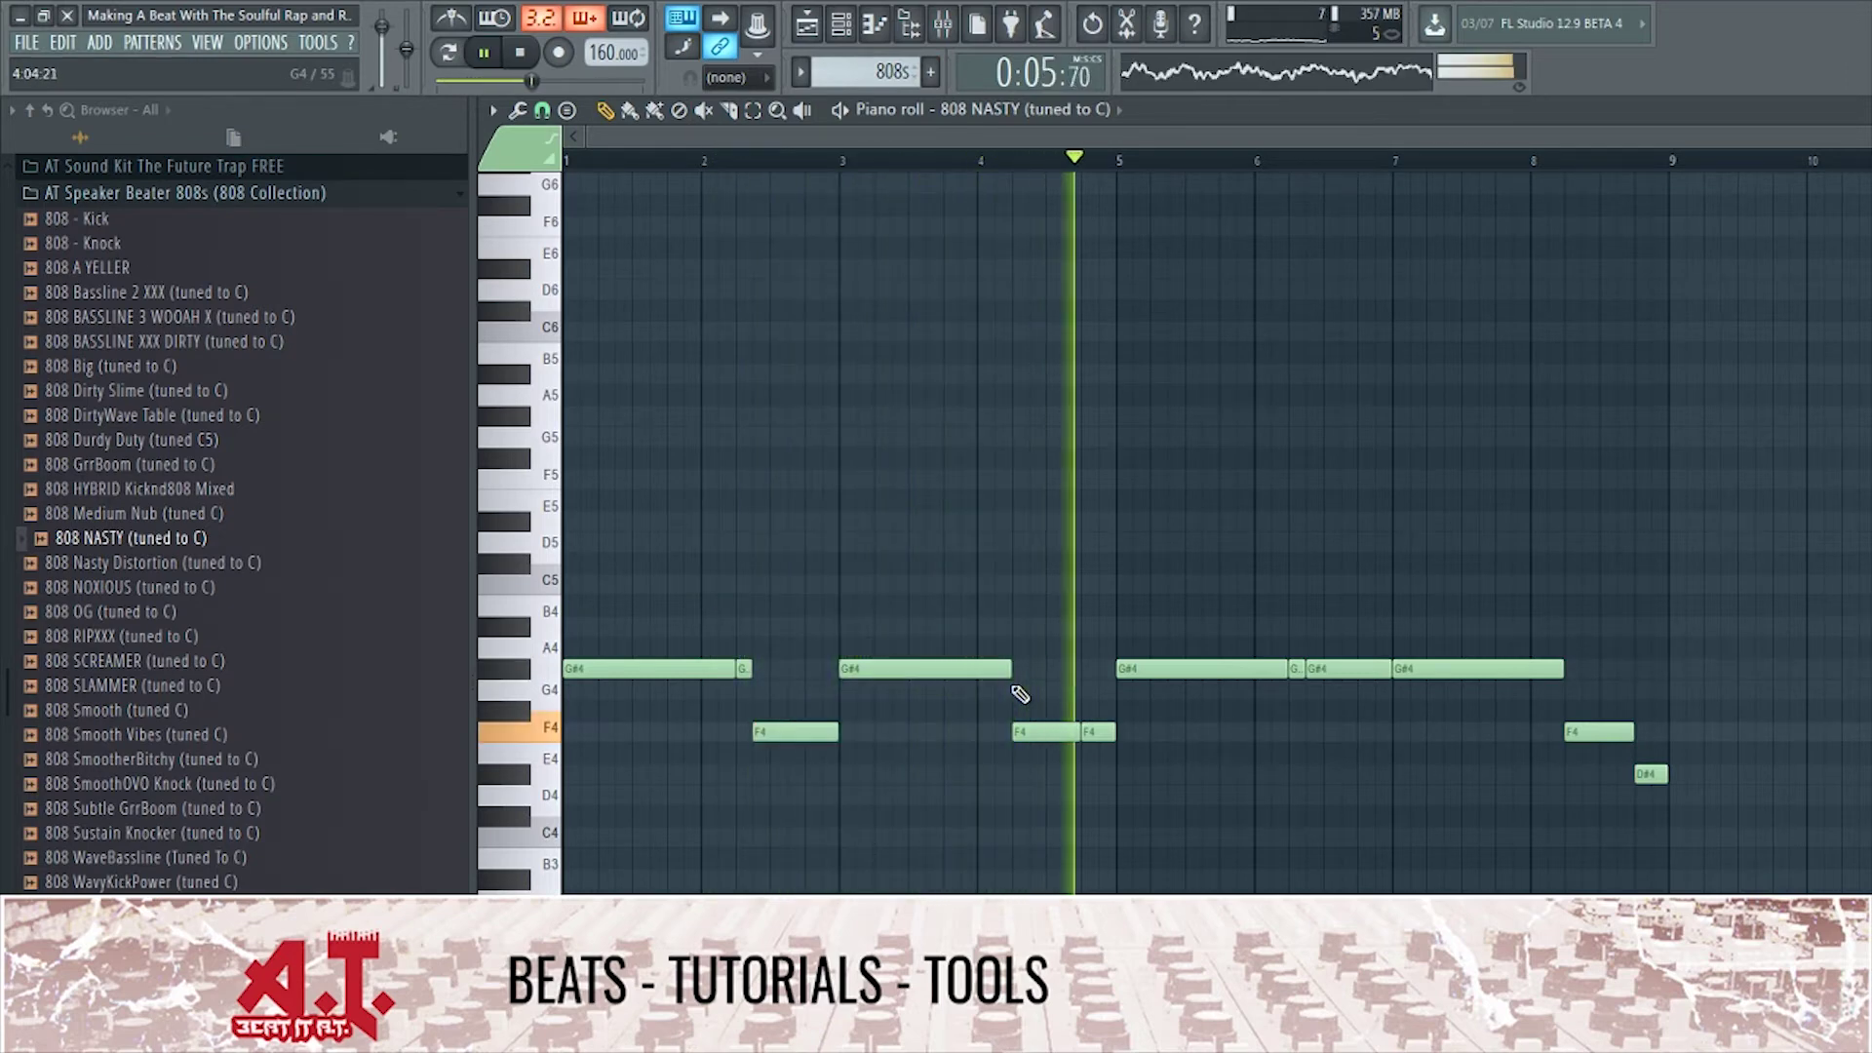
key(F7)
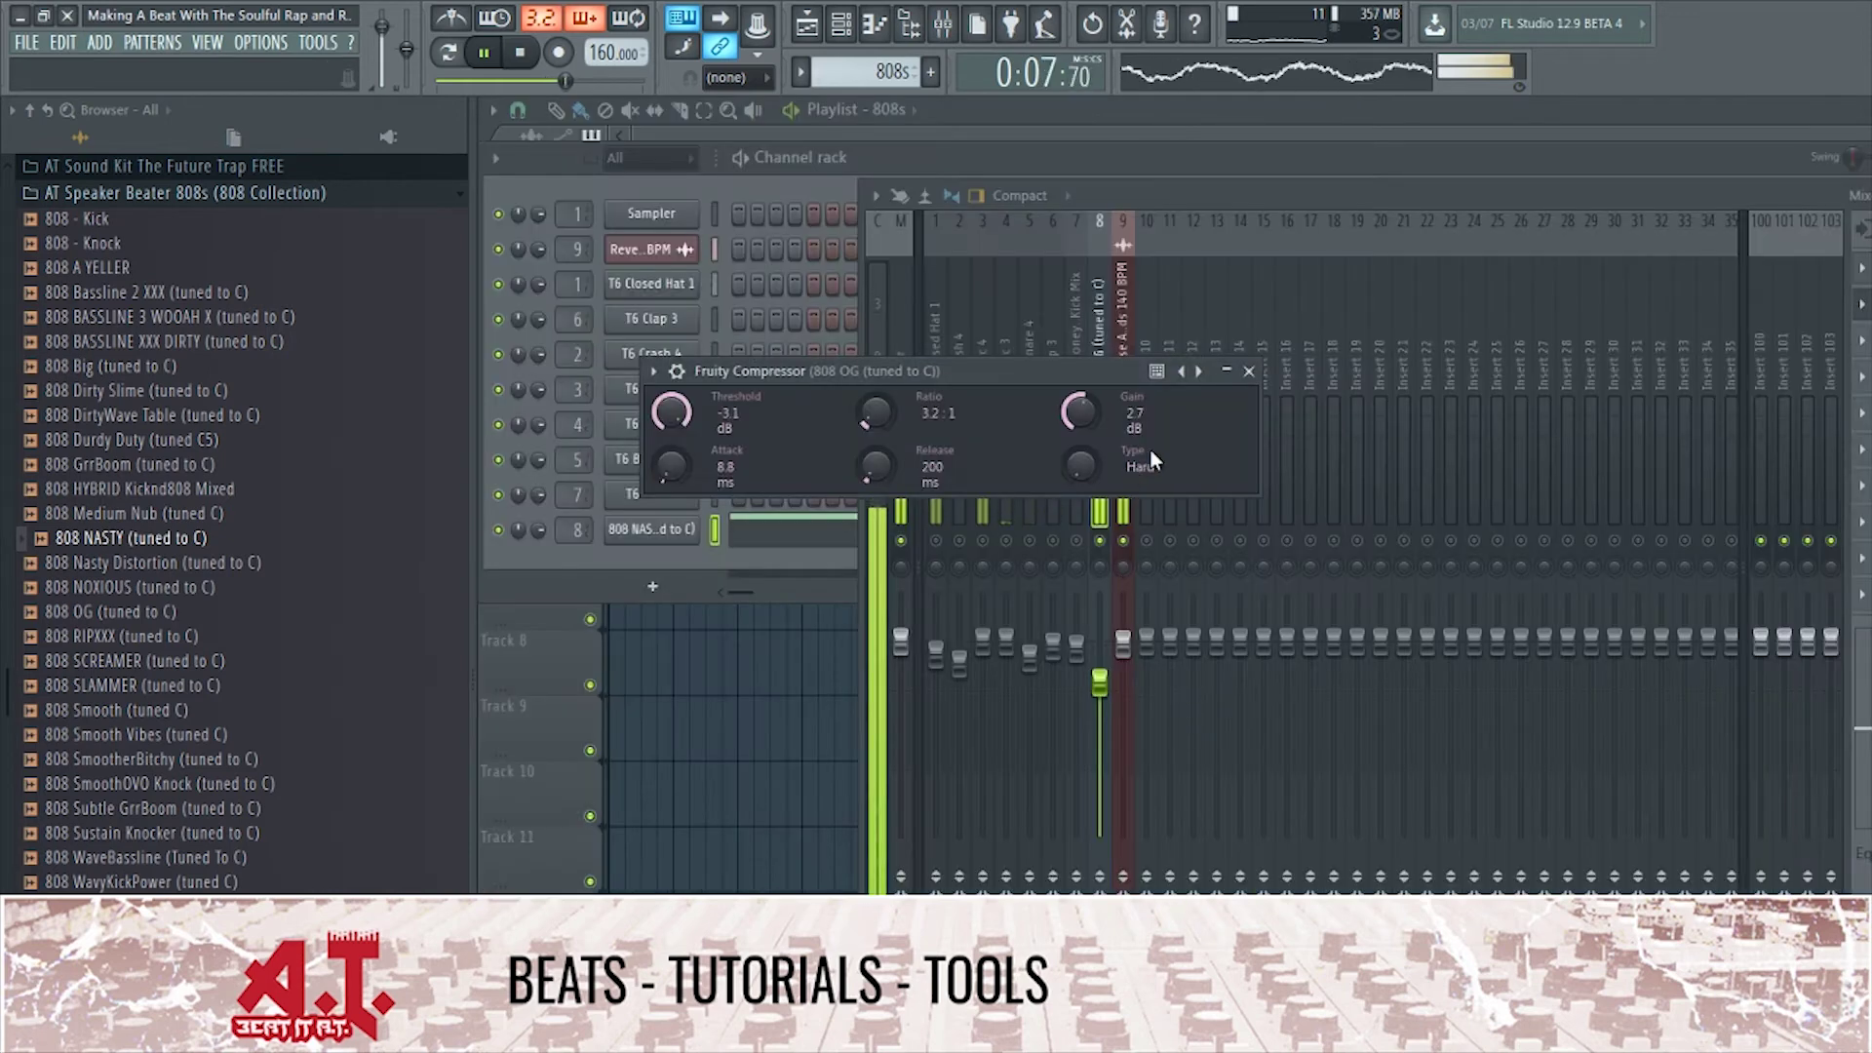
click(1247, 372)
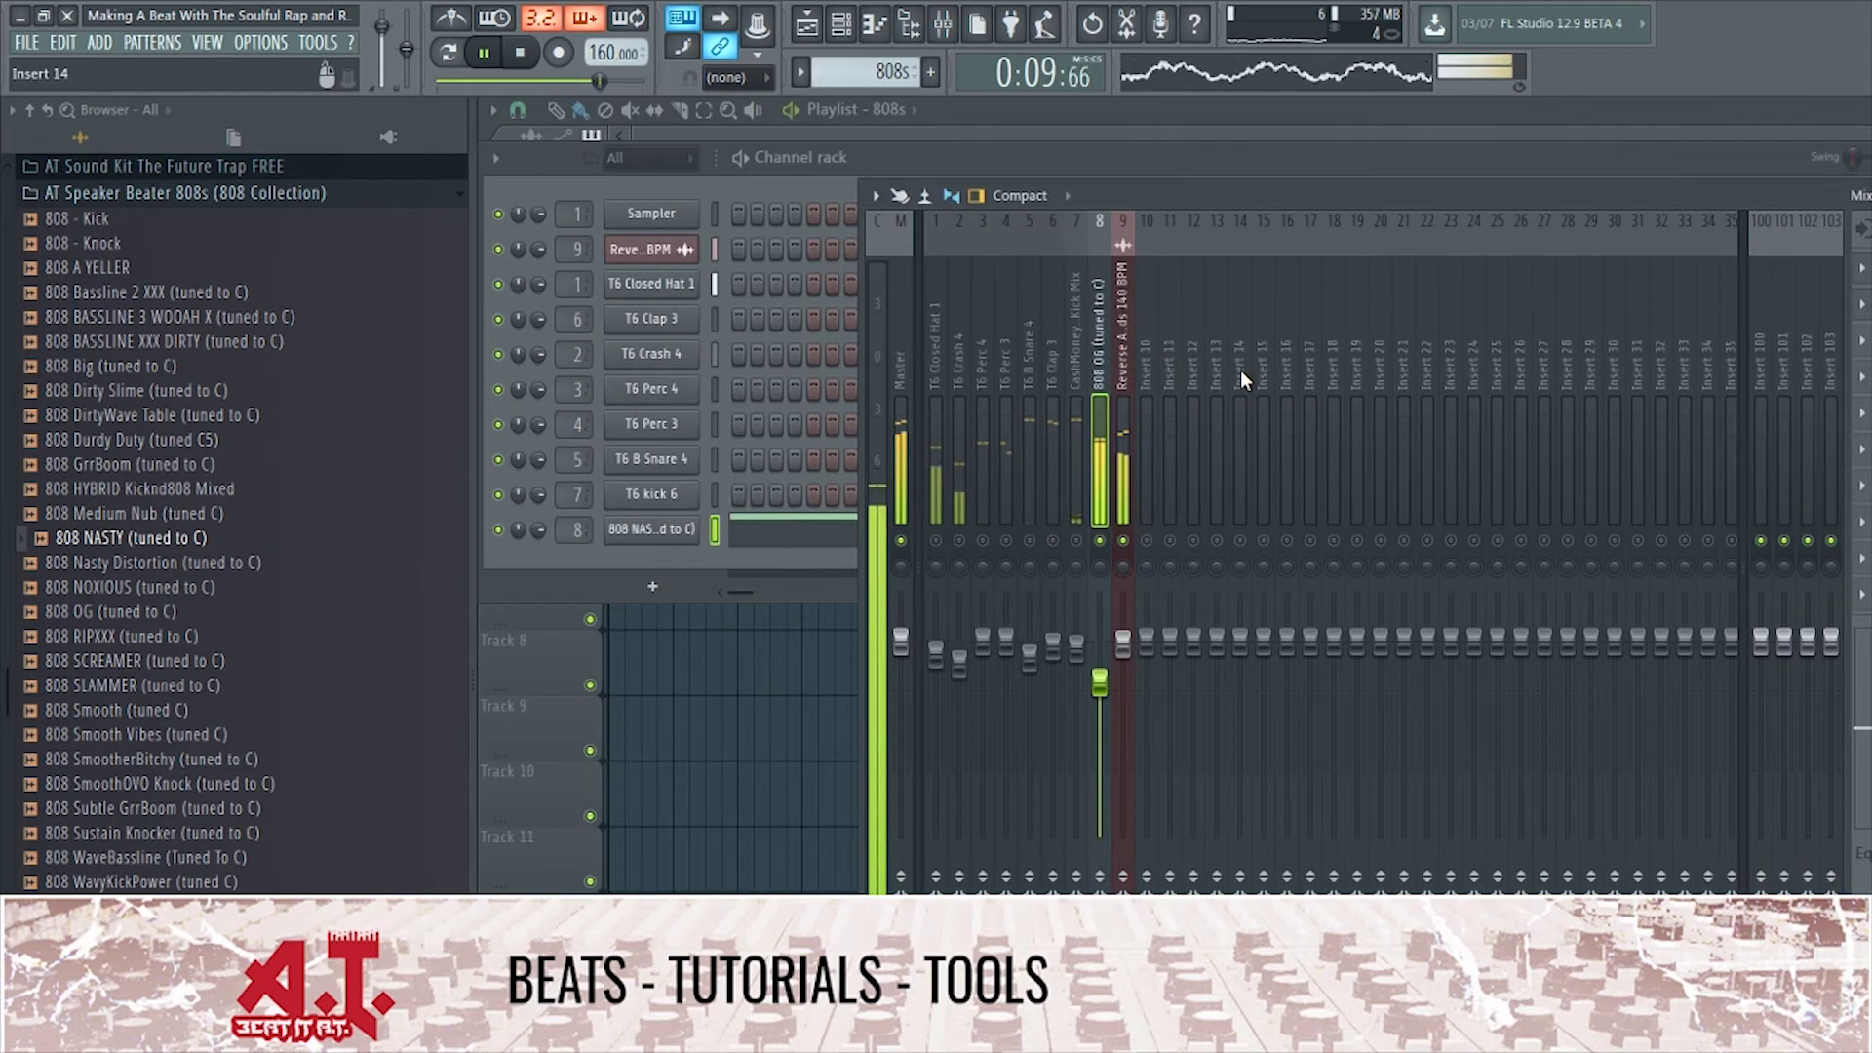
End the mixer solo and lower the faders of the T6 B Snare 4 and T6 Perc 3 tracks.
click(908, 454)
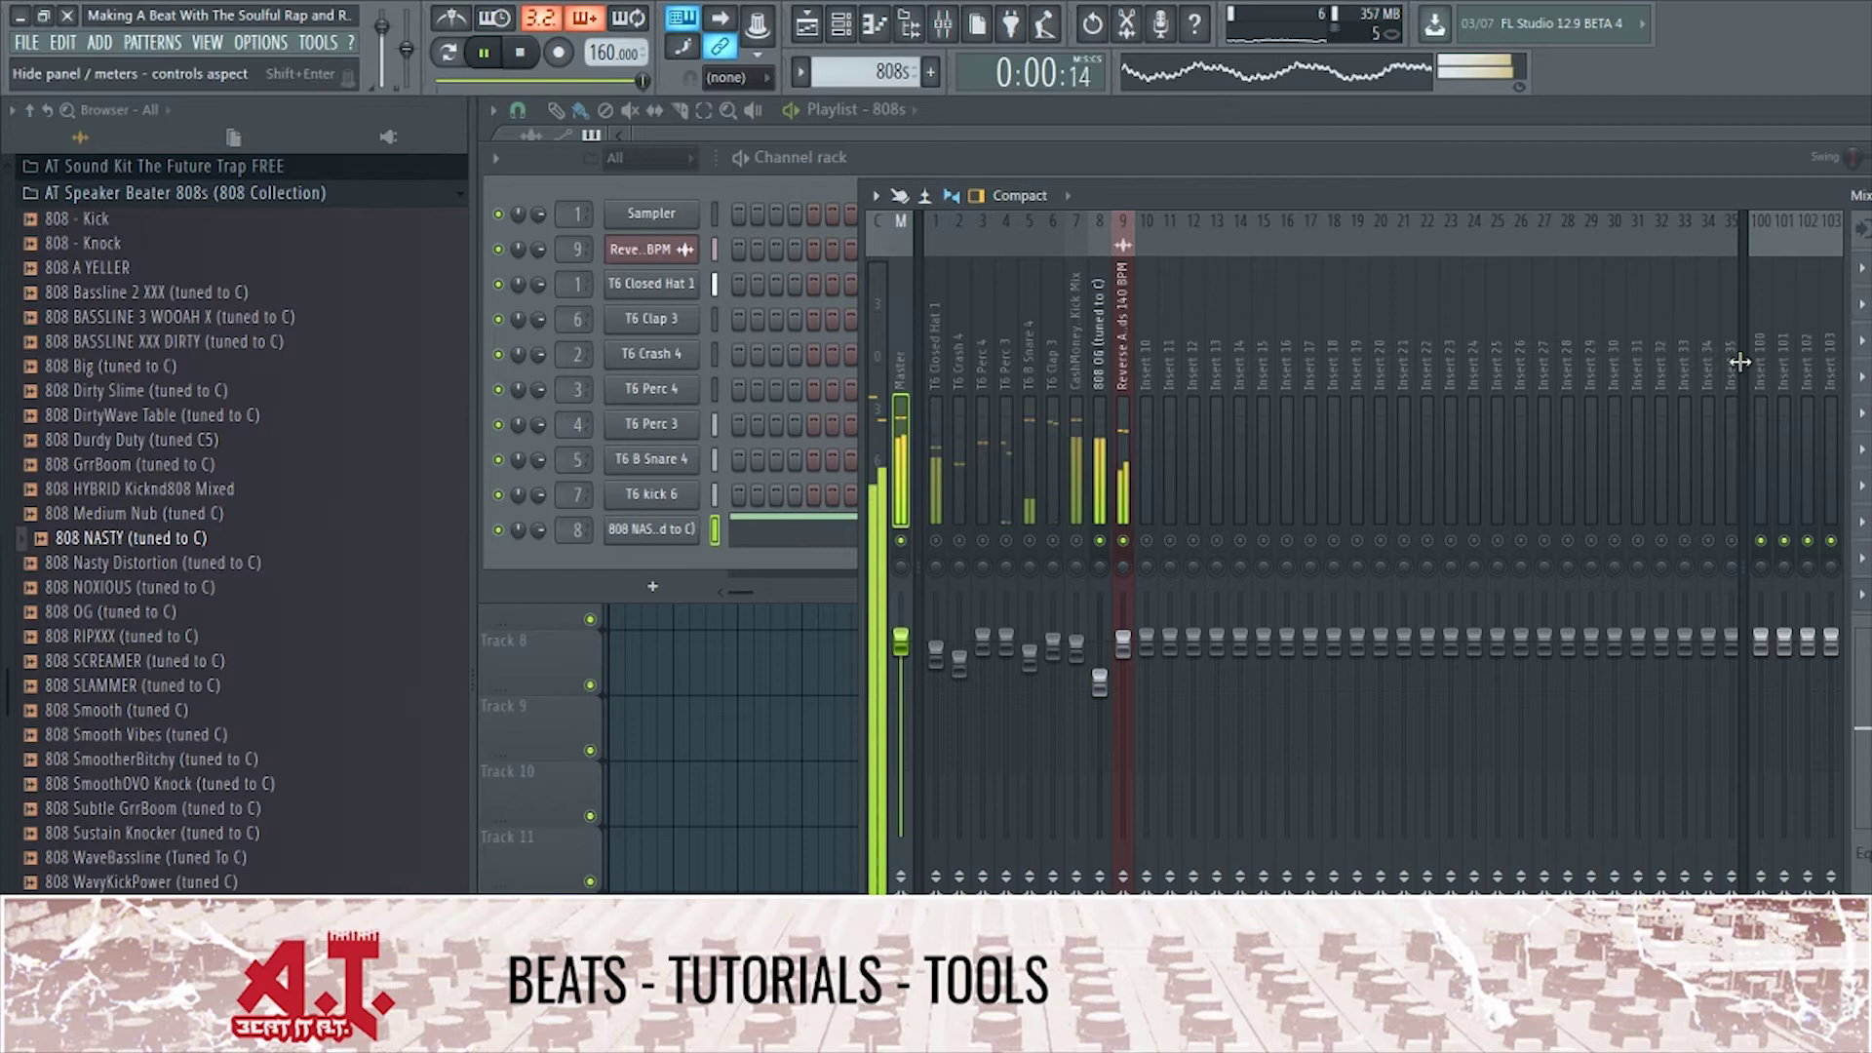
click(1101, 544)
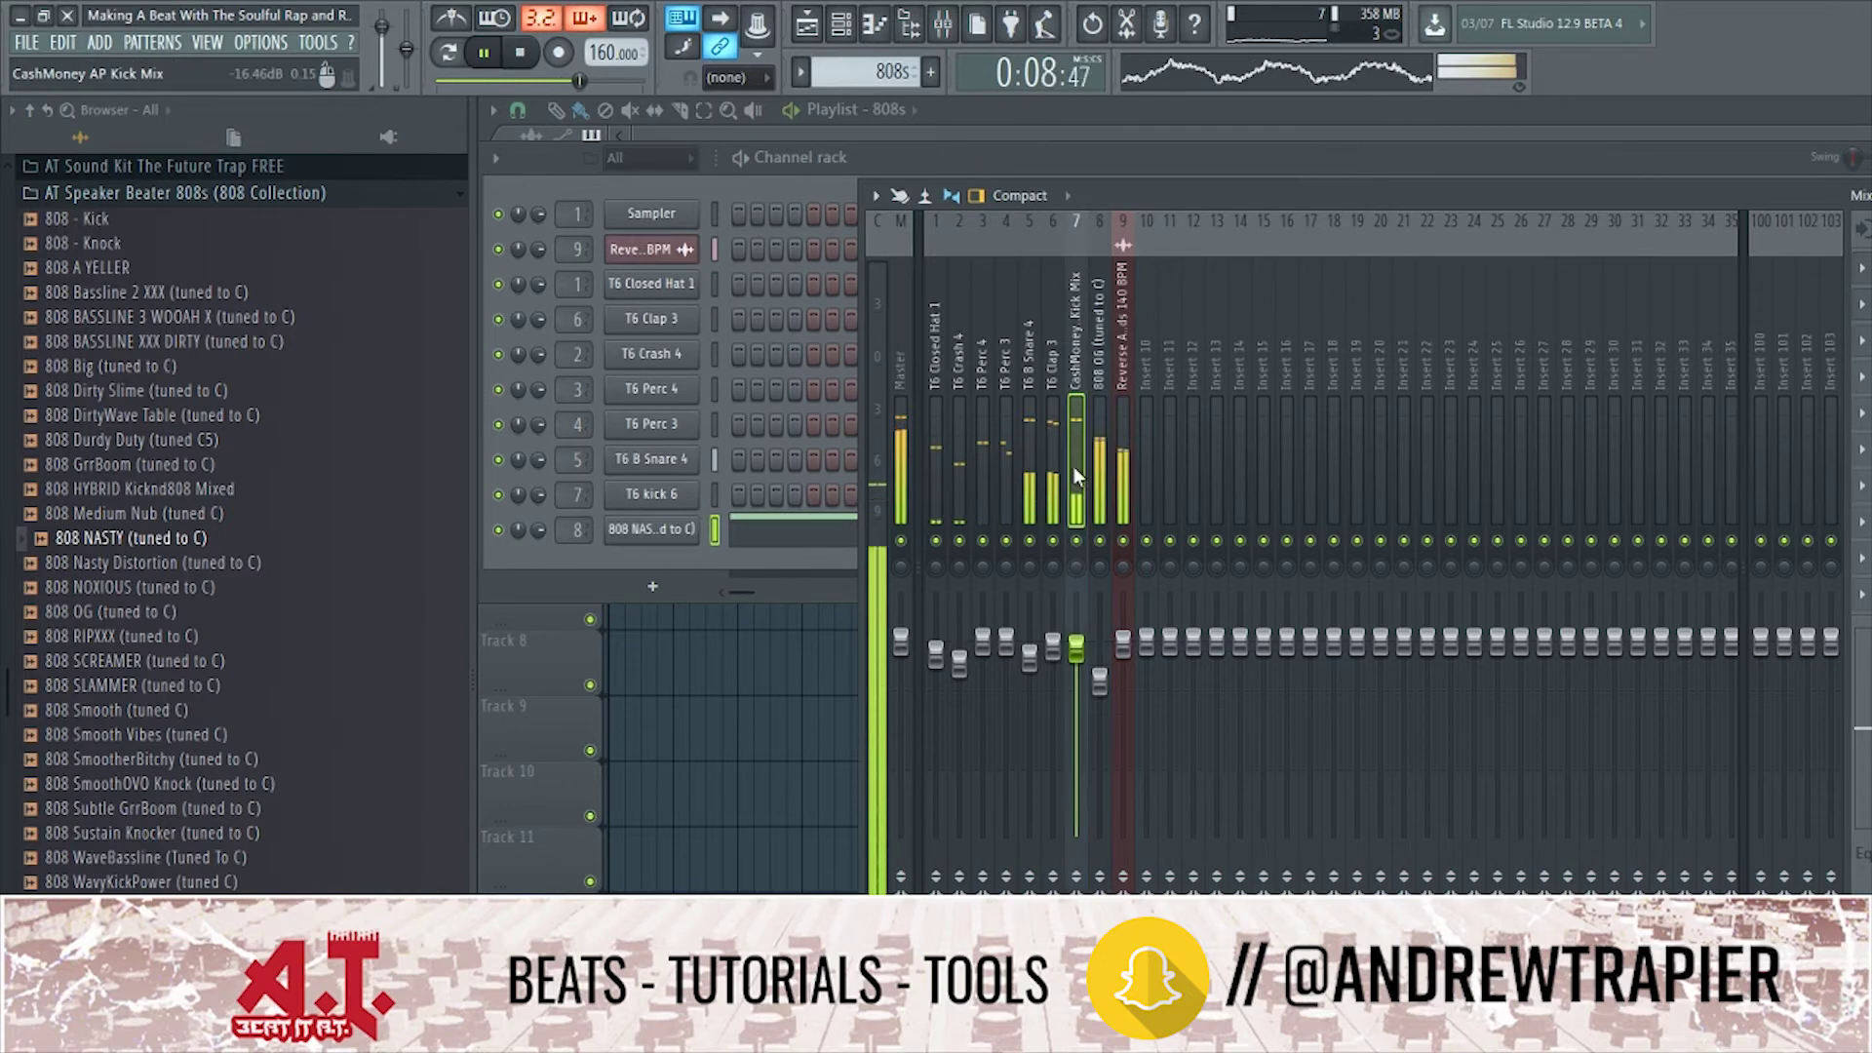
drag(1029, 659, 1029, 694)
click(1006, 488)
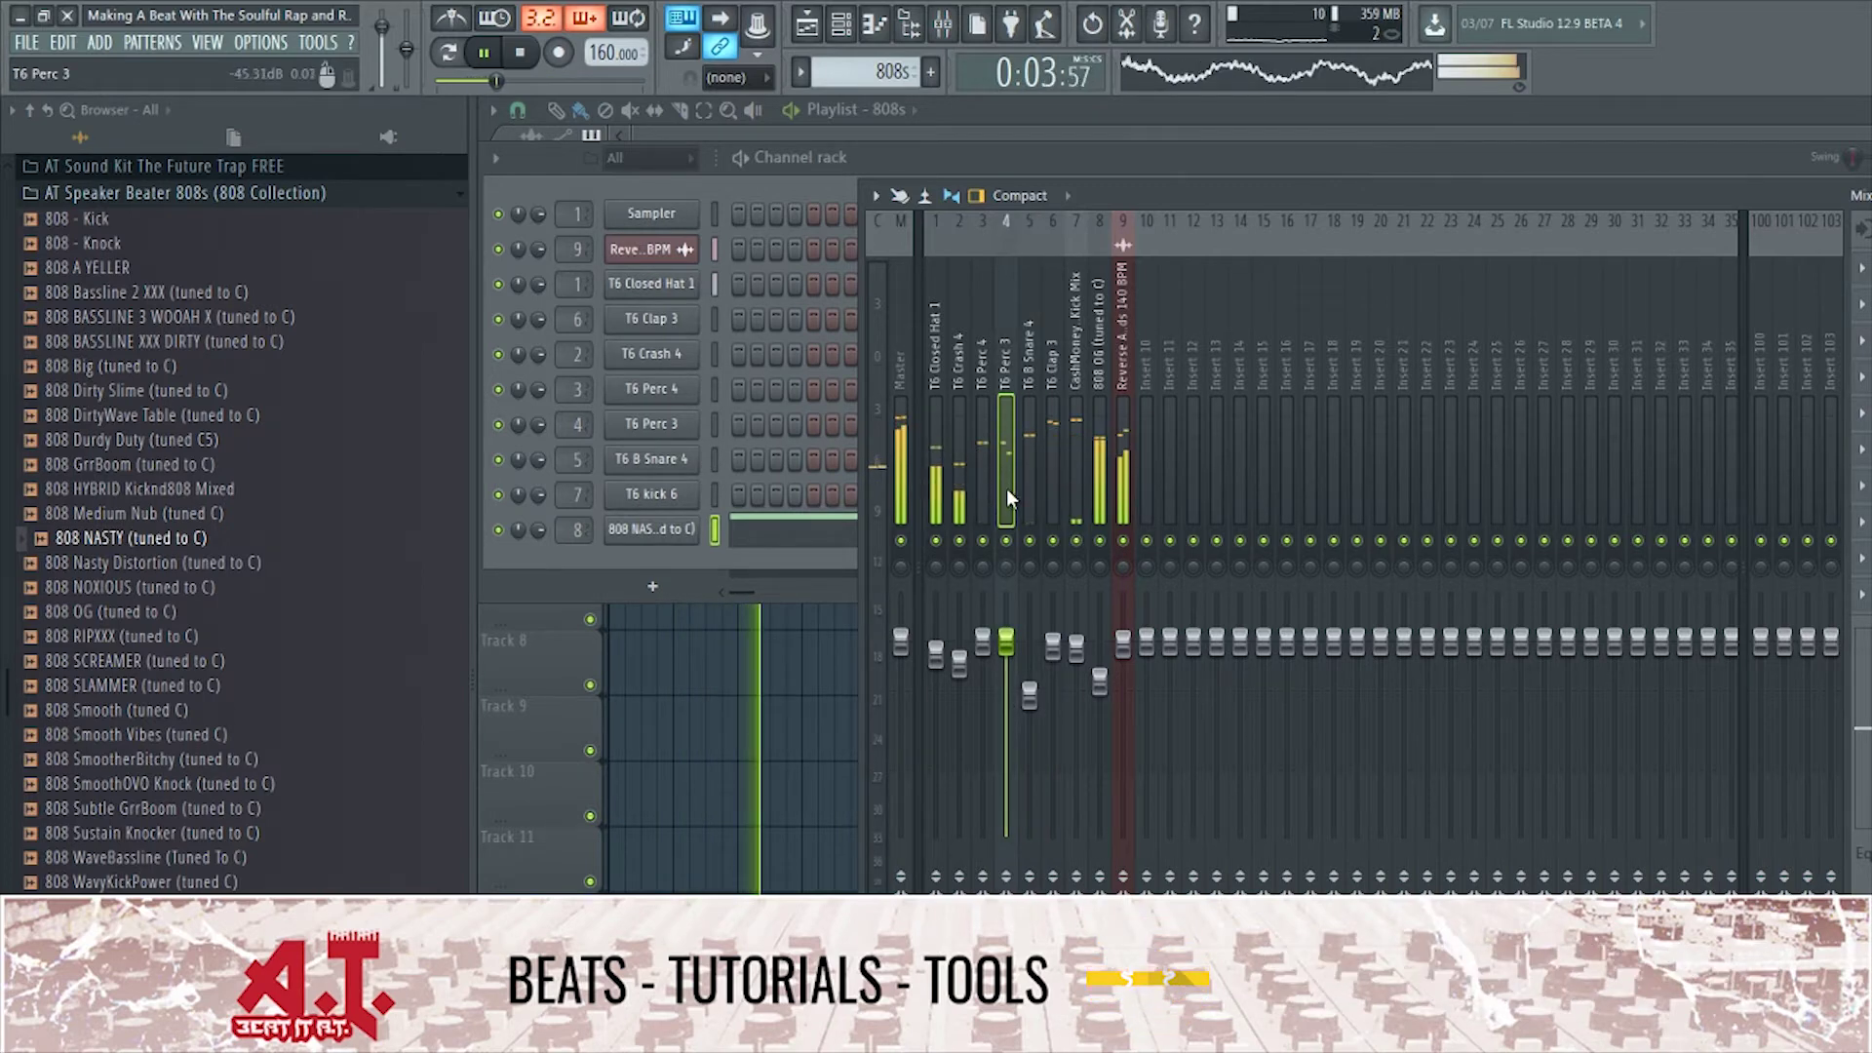
right_click(1007, 541)
drag(1008, 641, 1008, 651)
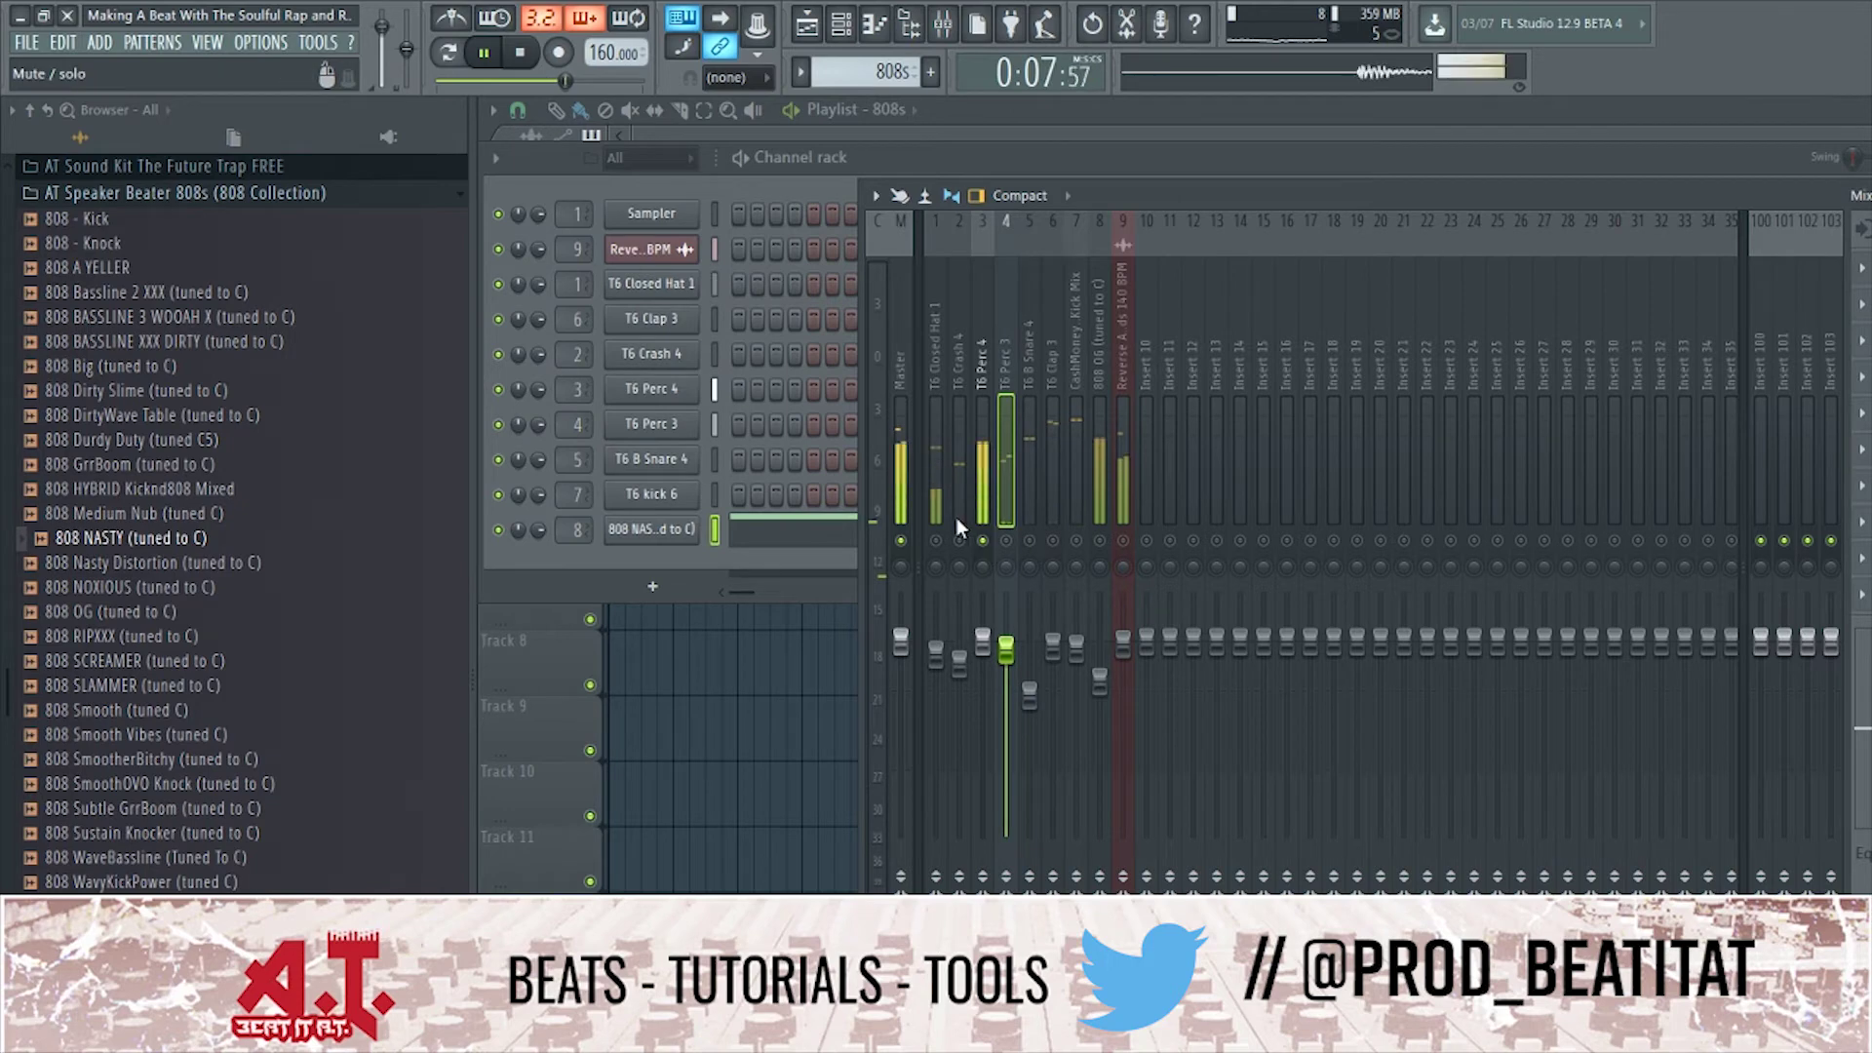
Pan the T6 Perc 4 mixer track slightly to the right and move the track after T6 Perc 3.
drag(981, 579, 981, 575)
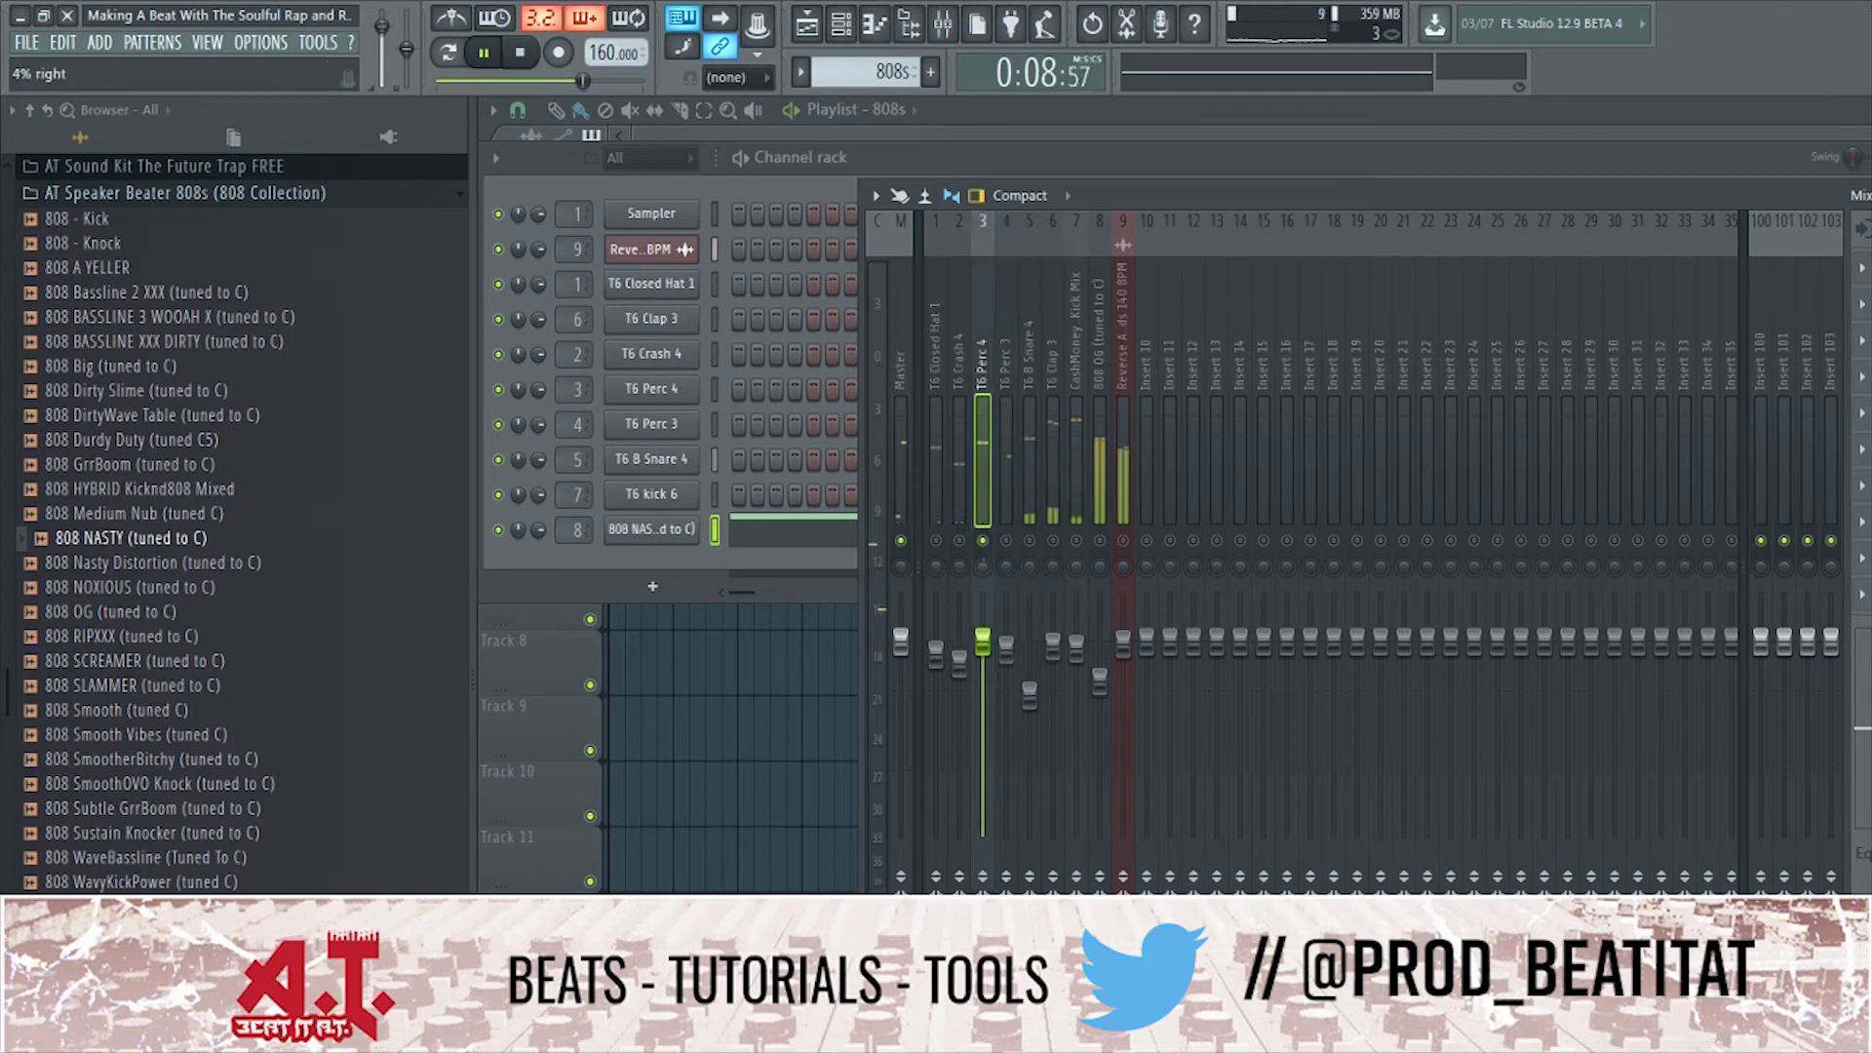
right_click(983, 548)
key(alt+Right)
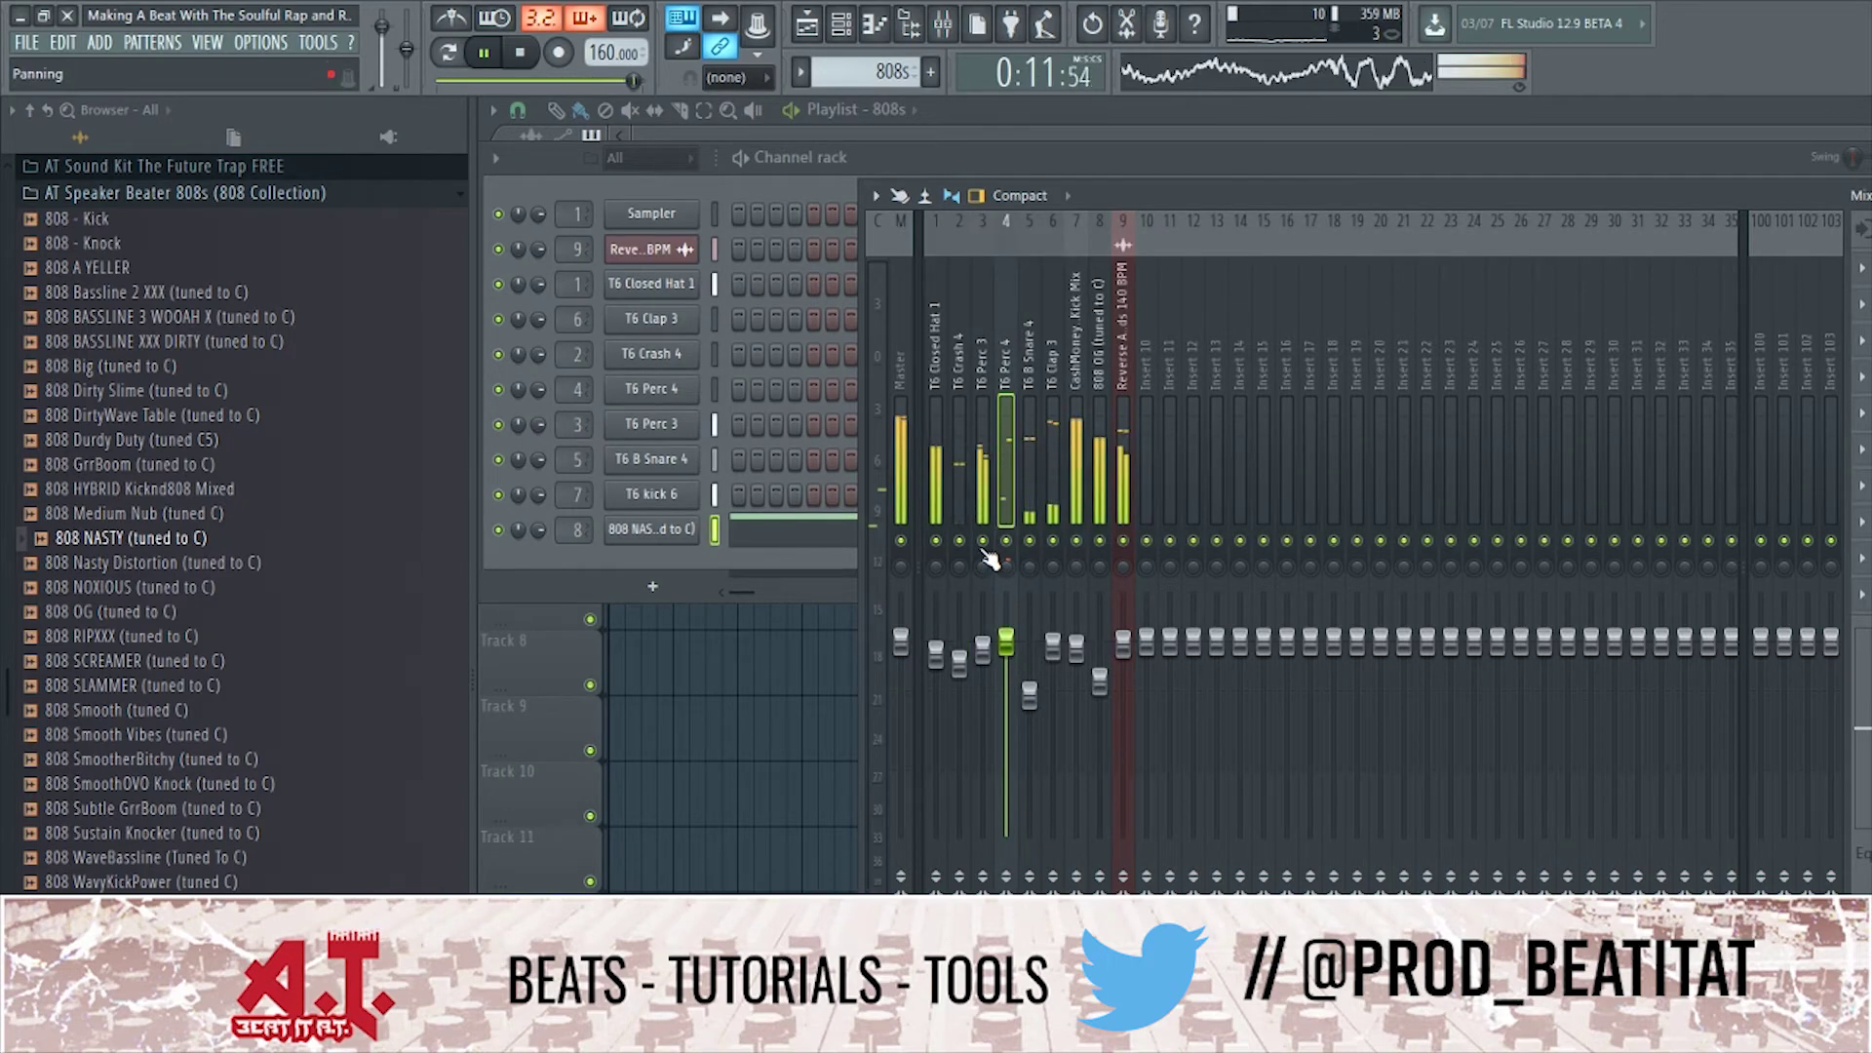
Add Fruity Parametric EQ 2 to the T6 Perc 3 track, boosting bands 4 and 6 and cutting bands 5 and 7.
click(988, 485)
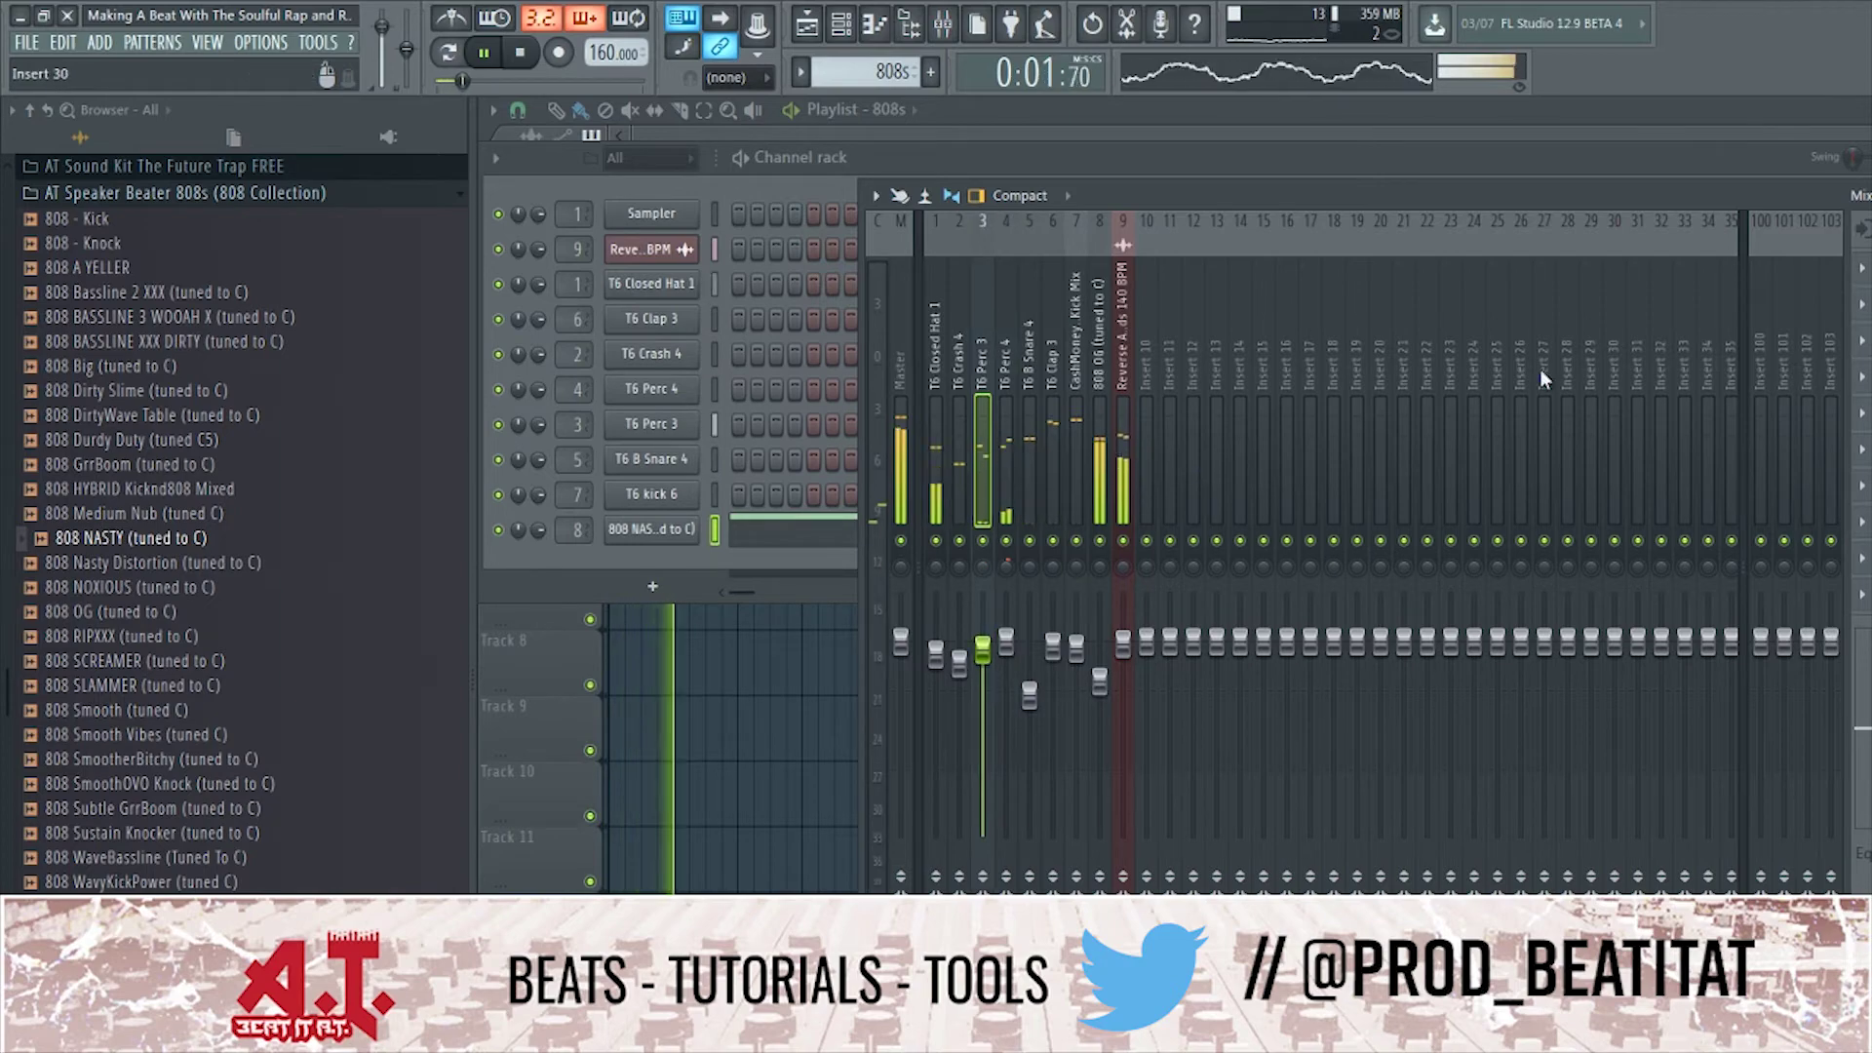
click(1857, 229)
click(1647, 408)
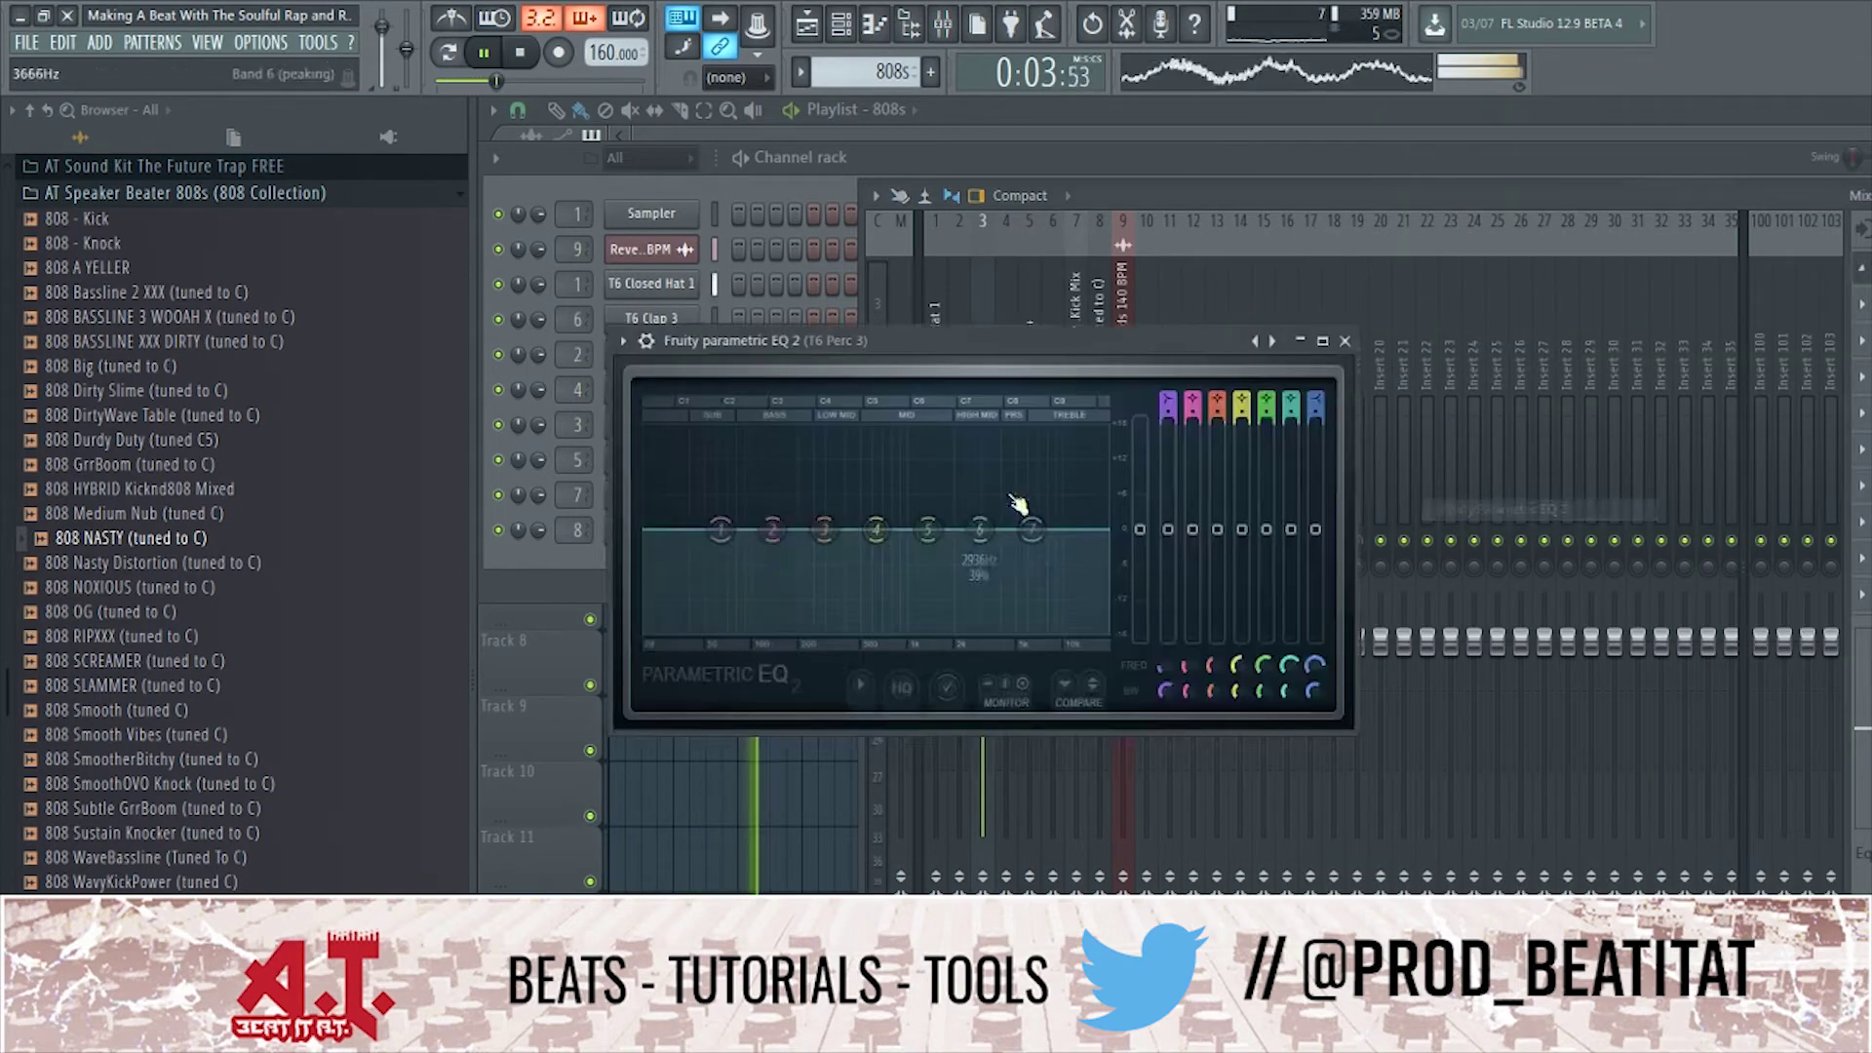
drag(1031, 528, 941, 546)
scroll(933, 511, down, 3)
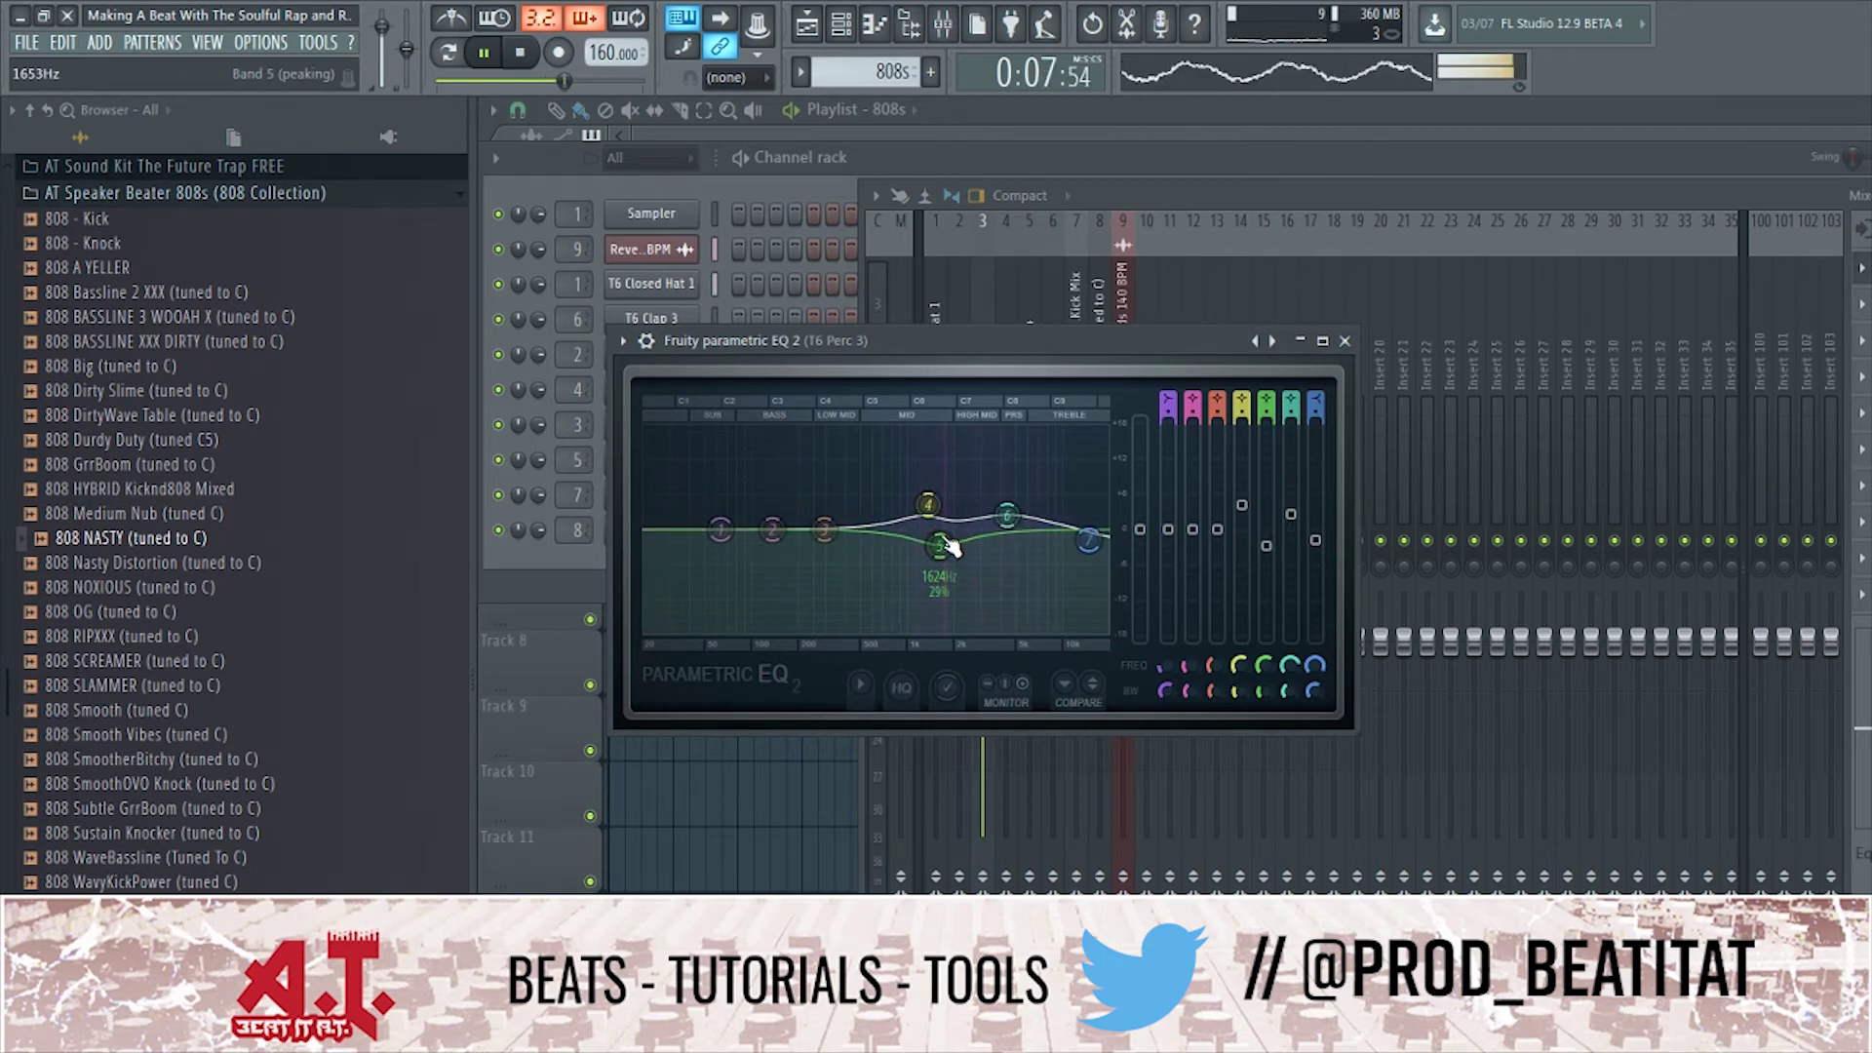
Make band 1 of the T6 Perc 3 EQ a high pass with its cutoff just above band 3, and boost band 6 slightly more.
drag(1168, 400, 1168, 424)
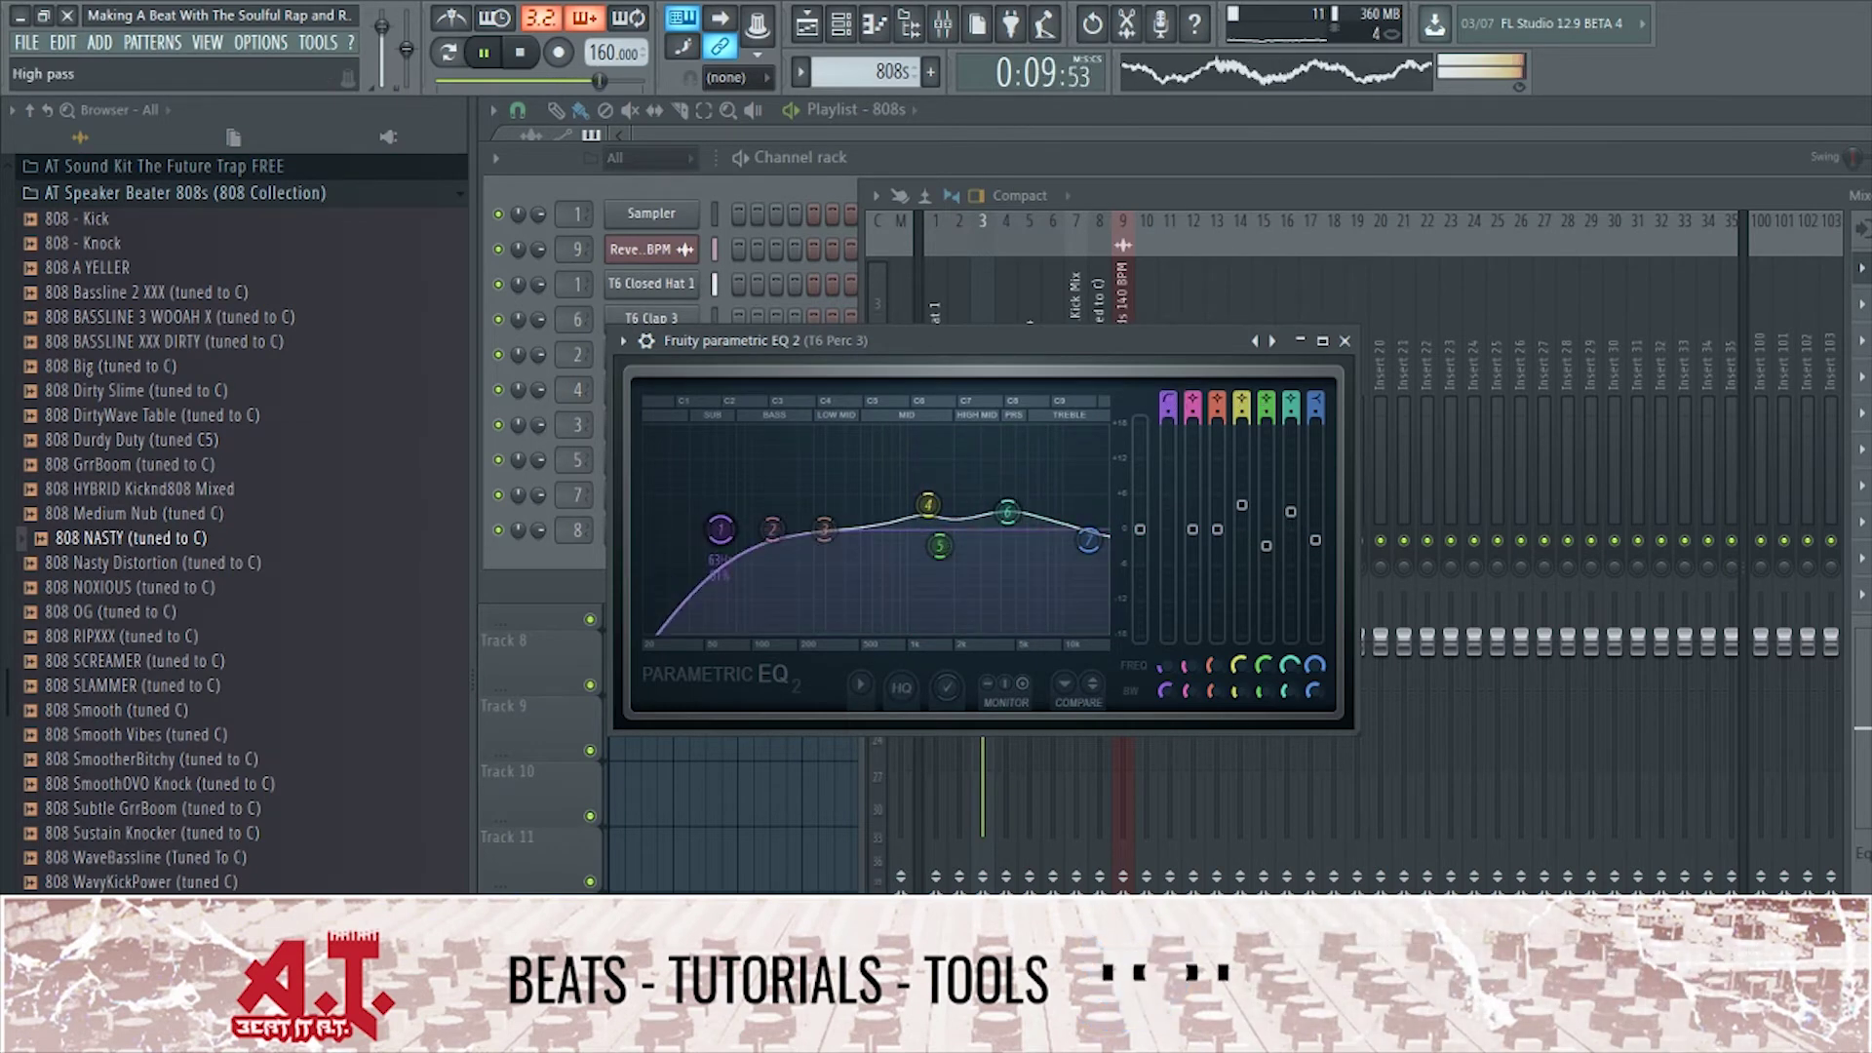
drag(720, 529, 841, 529)
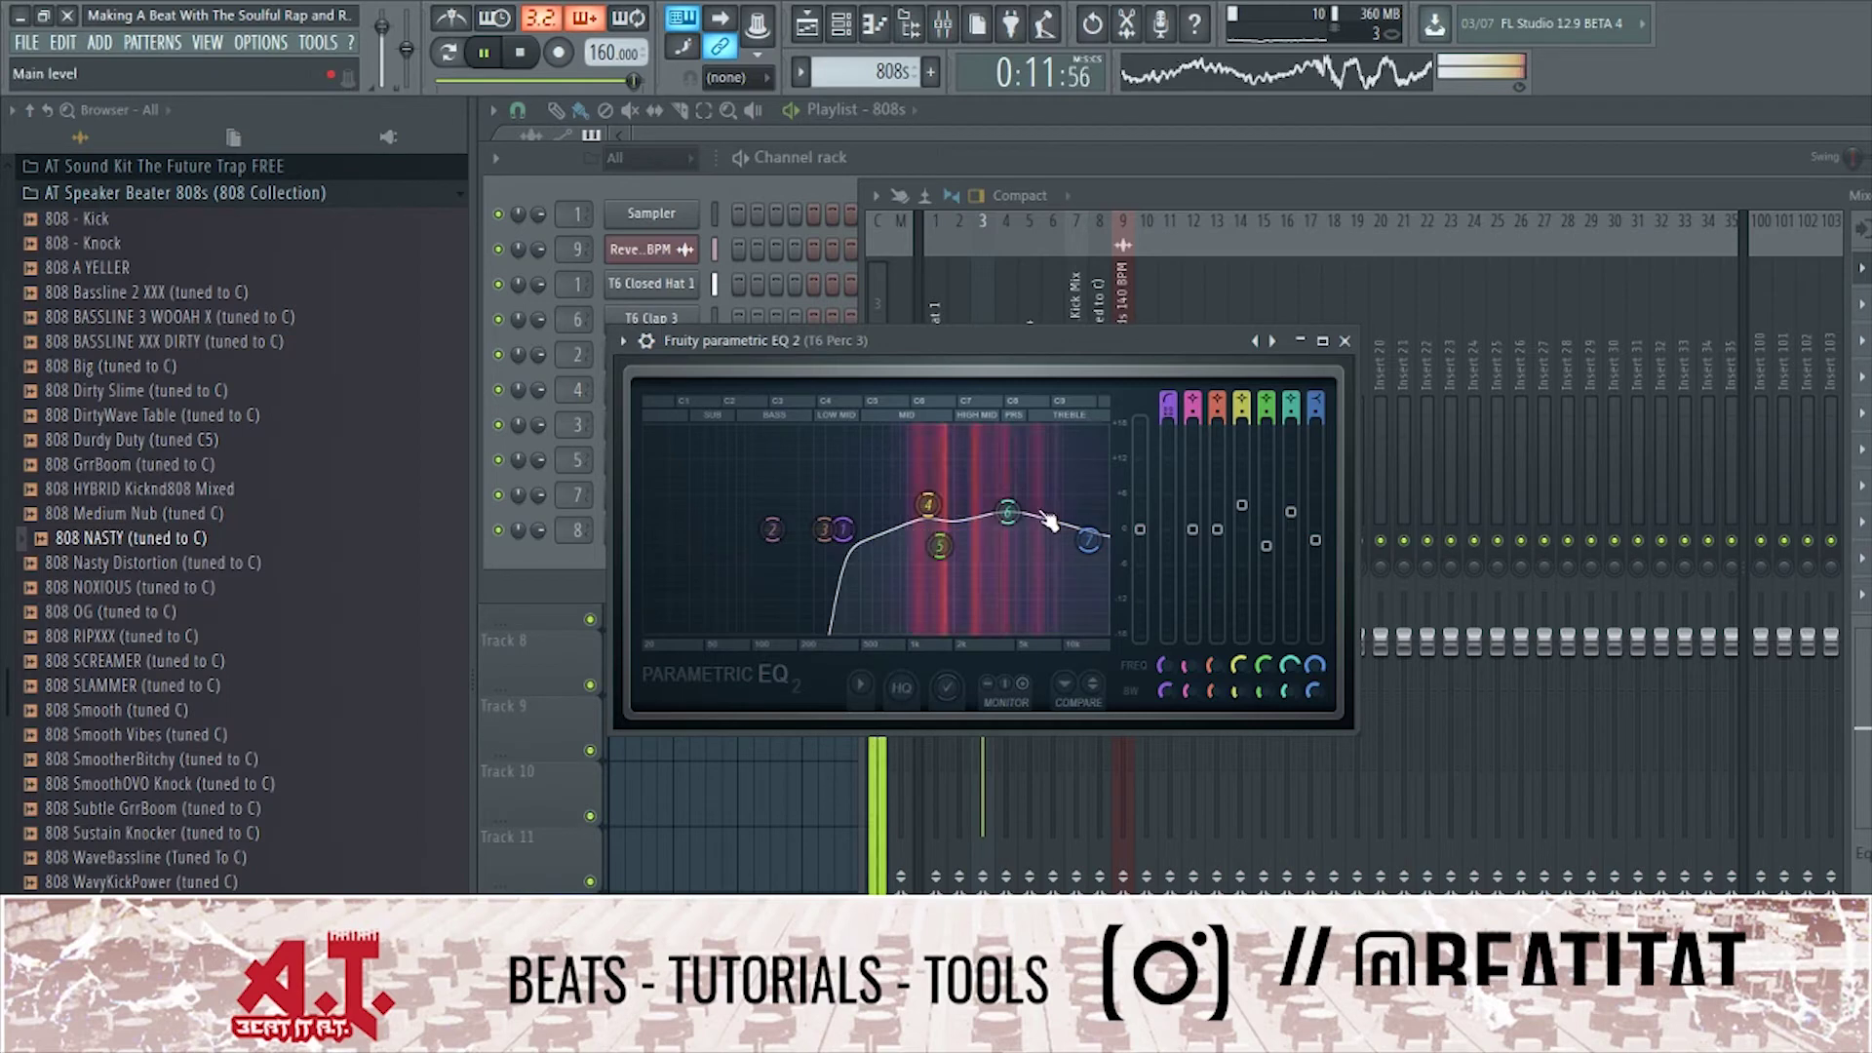
drag(1008, 512, 1018, 506)
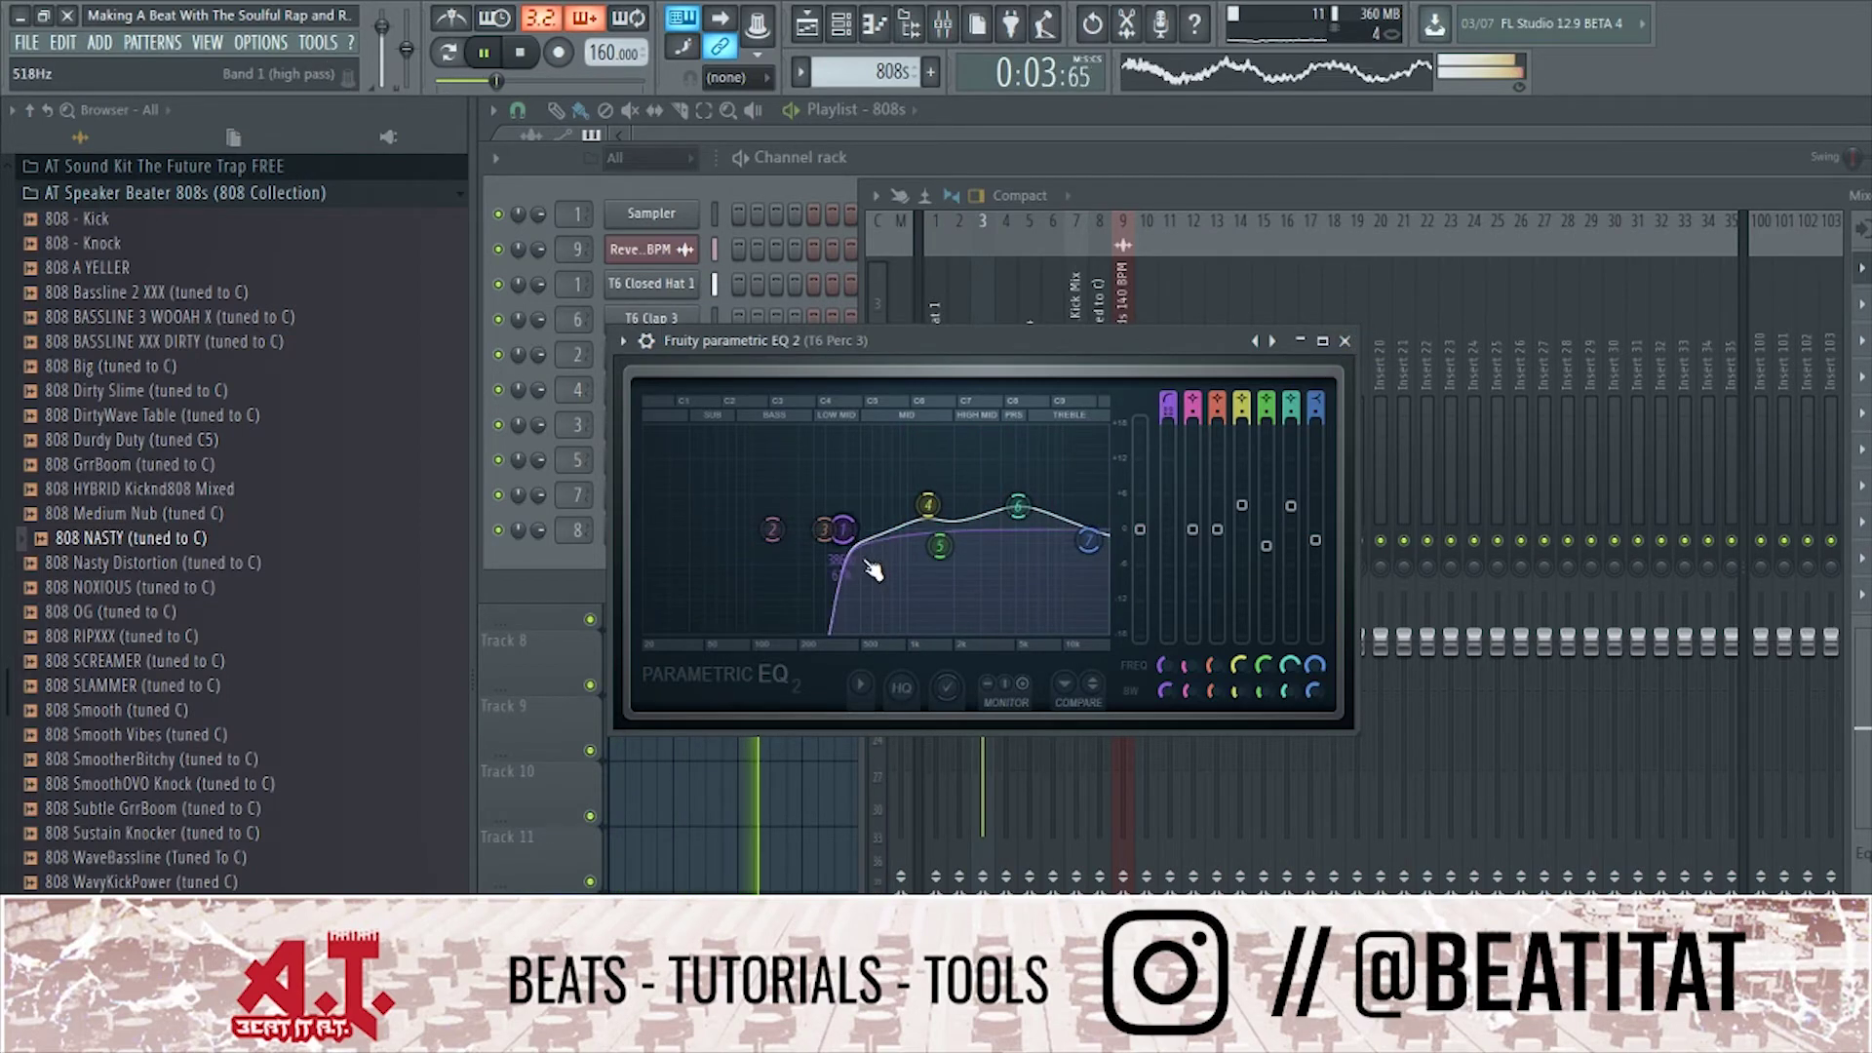
click(1345, 340)
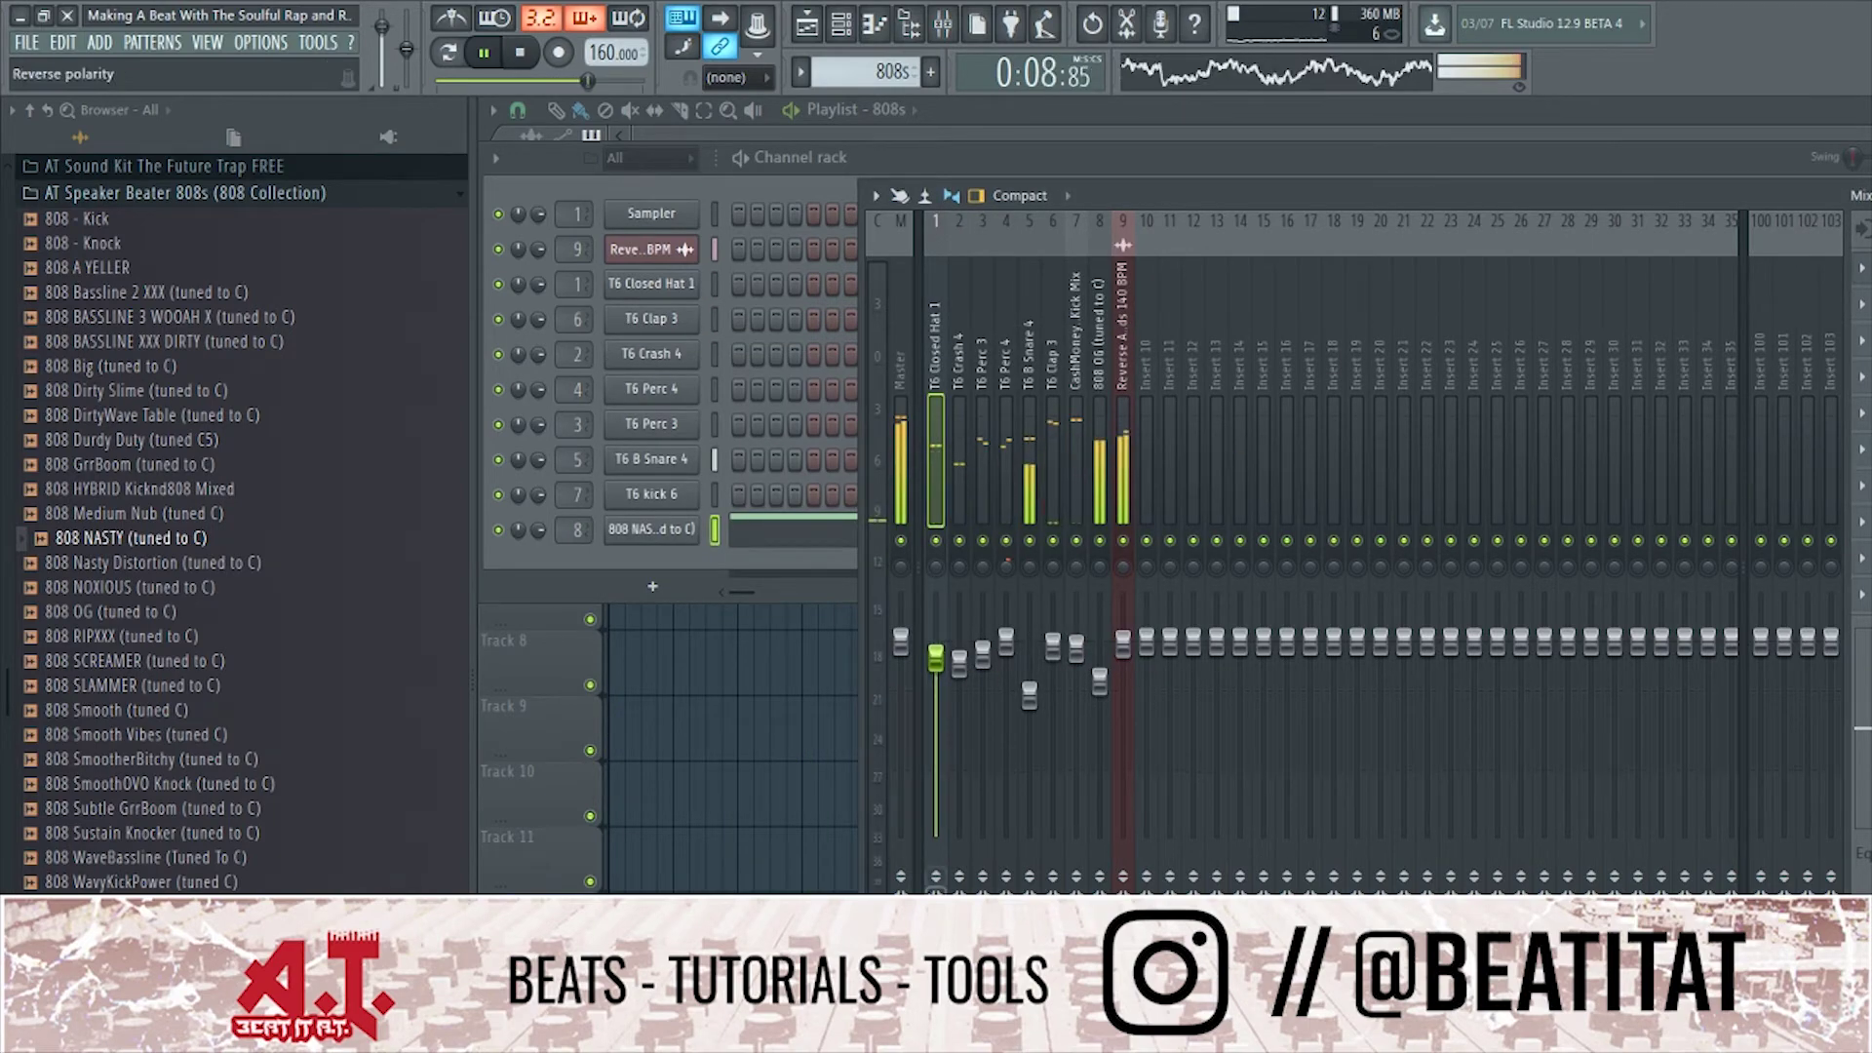
Select all the clips in the playlist.
click(769, 668)
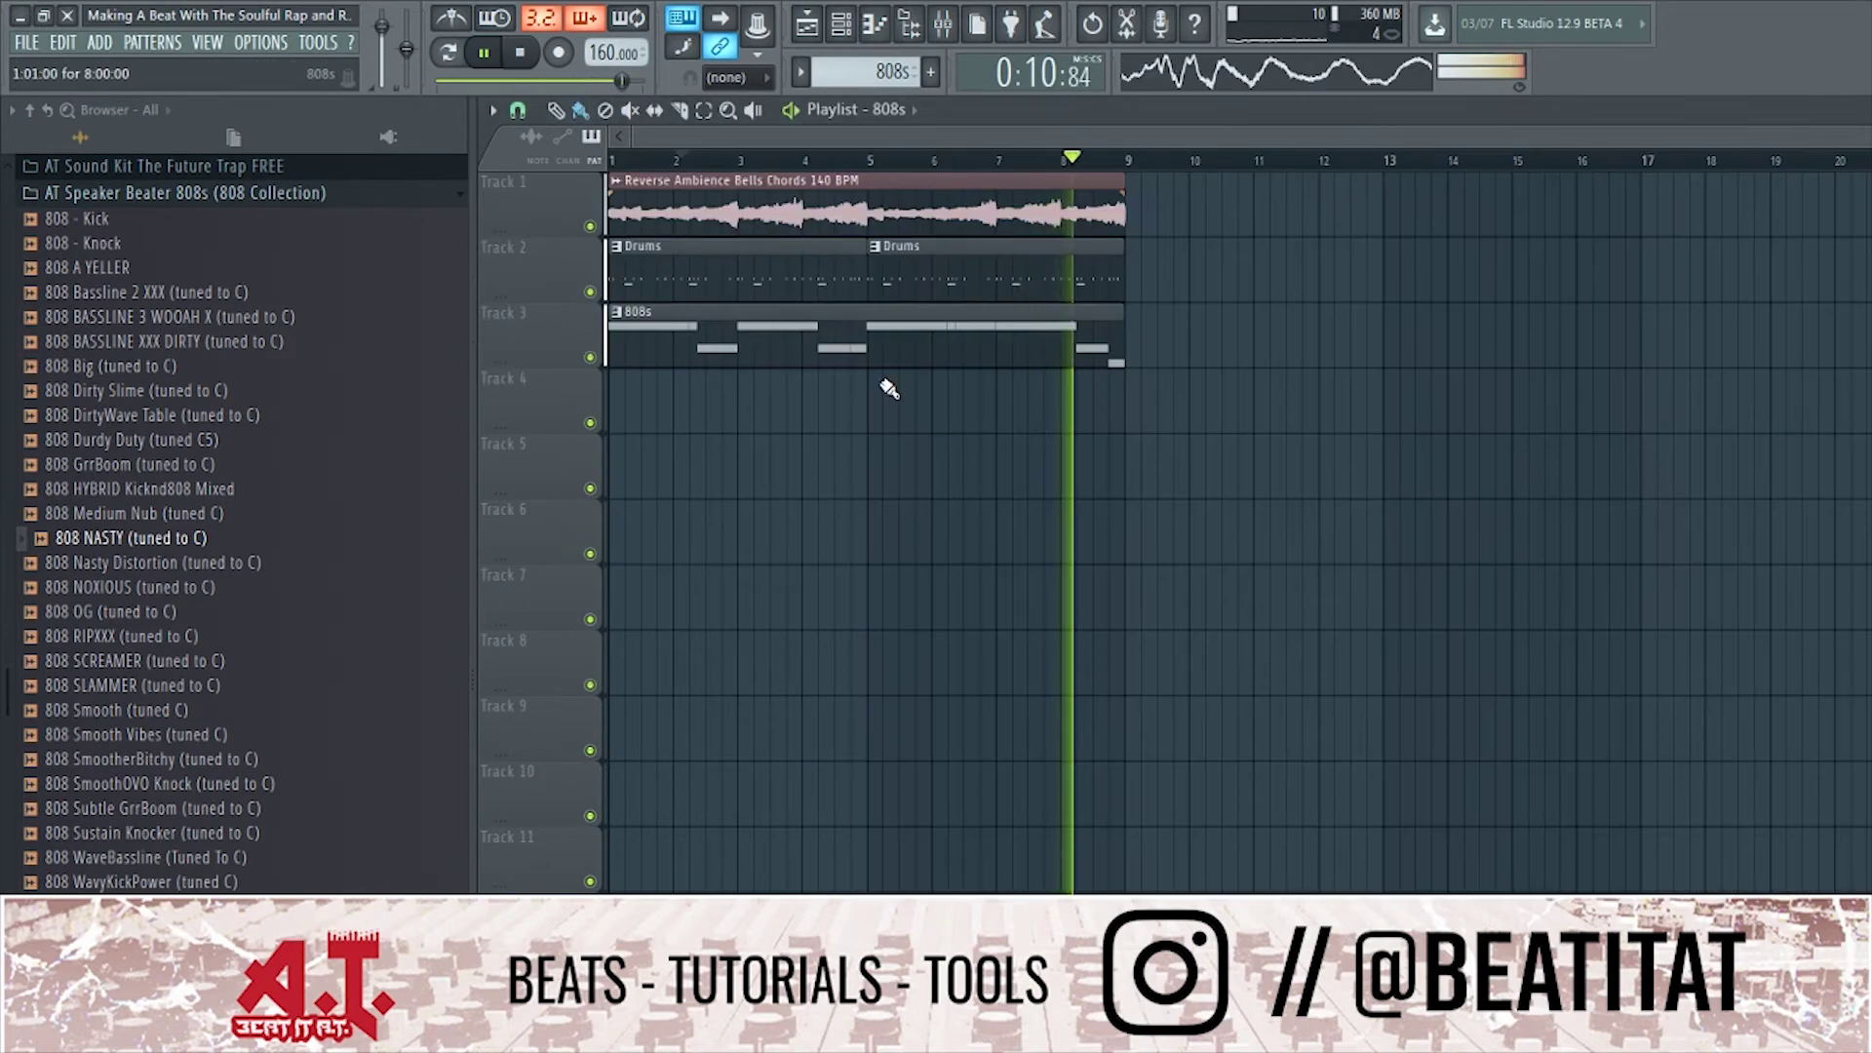
key(ctrl+a)
ctrl+click(775, 503)
key(ctrl+a)
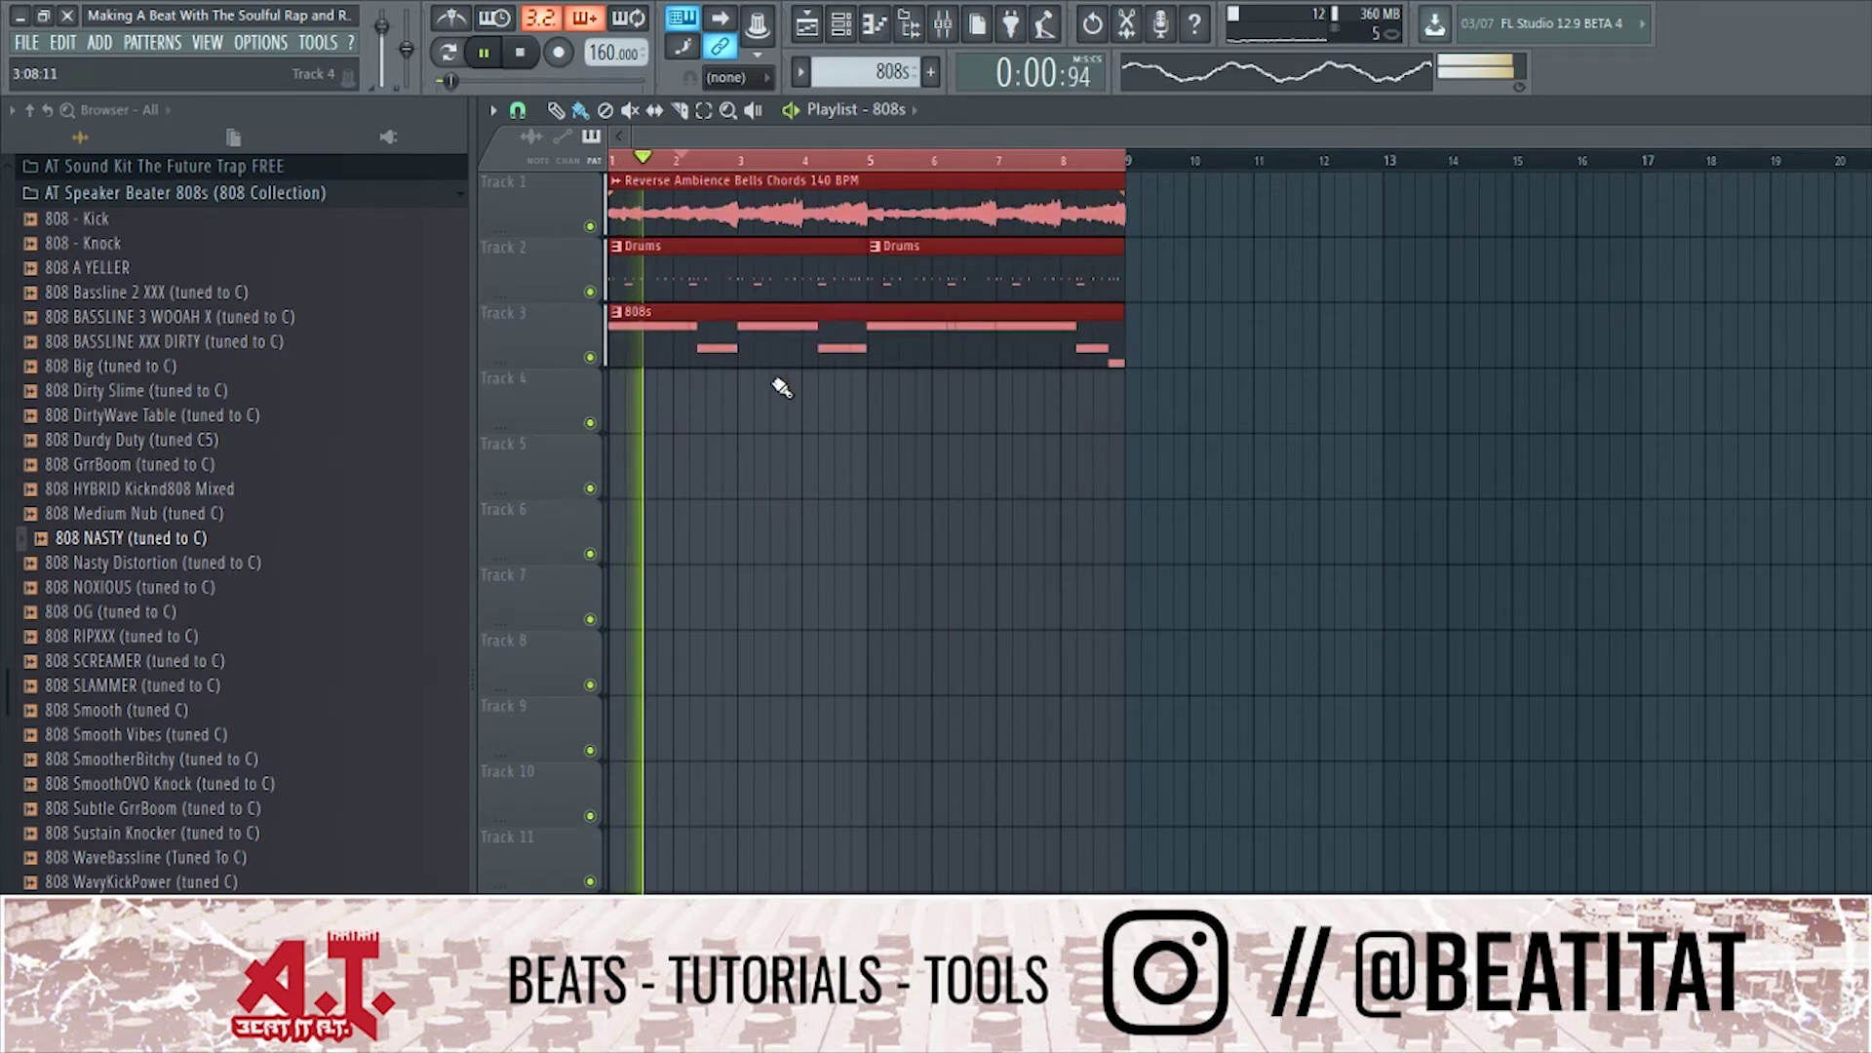
ctrl+click(741, 458)
Lower the first two 808 NASTY notes to D#4 in the piano roll of the 808s pattern and play the bassline.
double_click(858, 337)
key(space)
key(Escape)
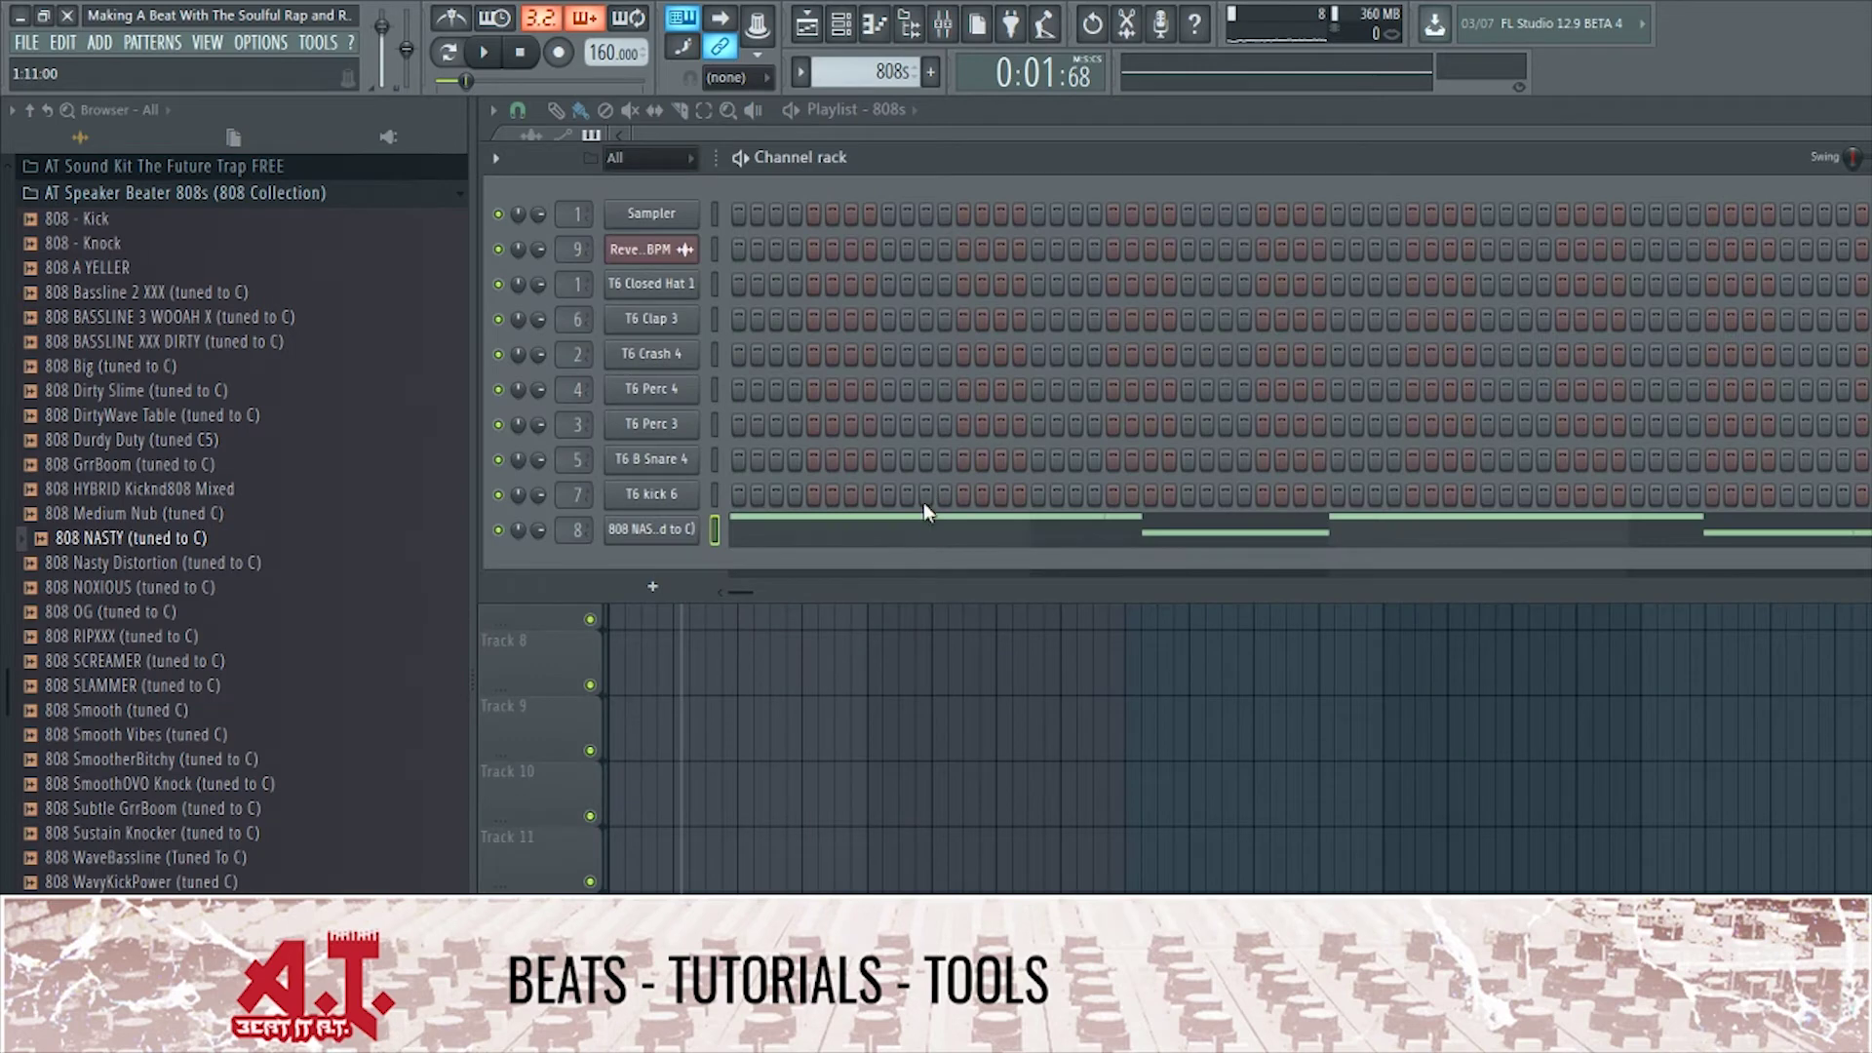
click(931, 531)
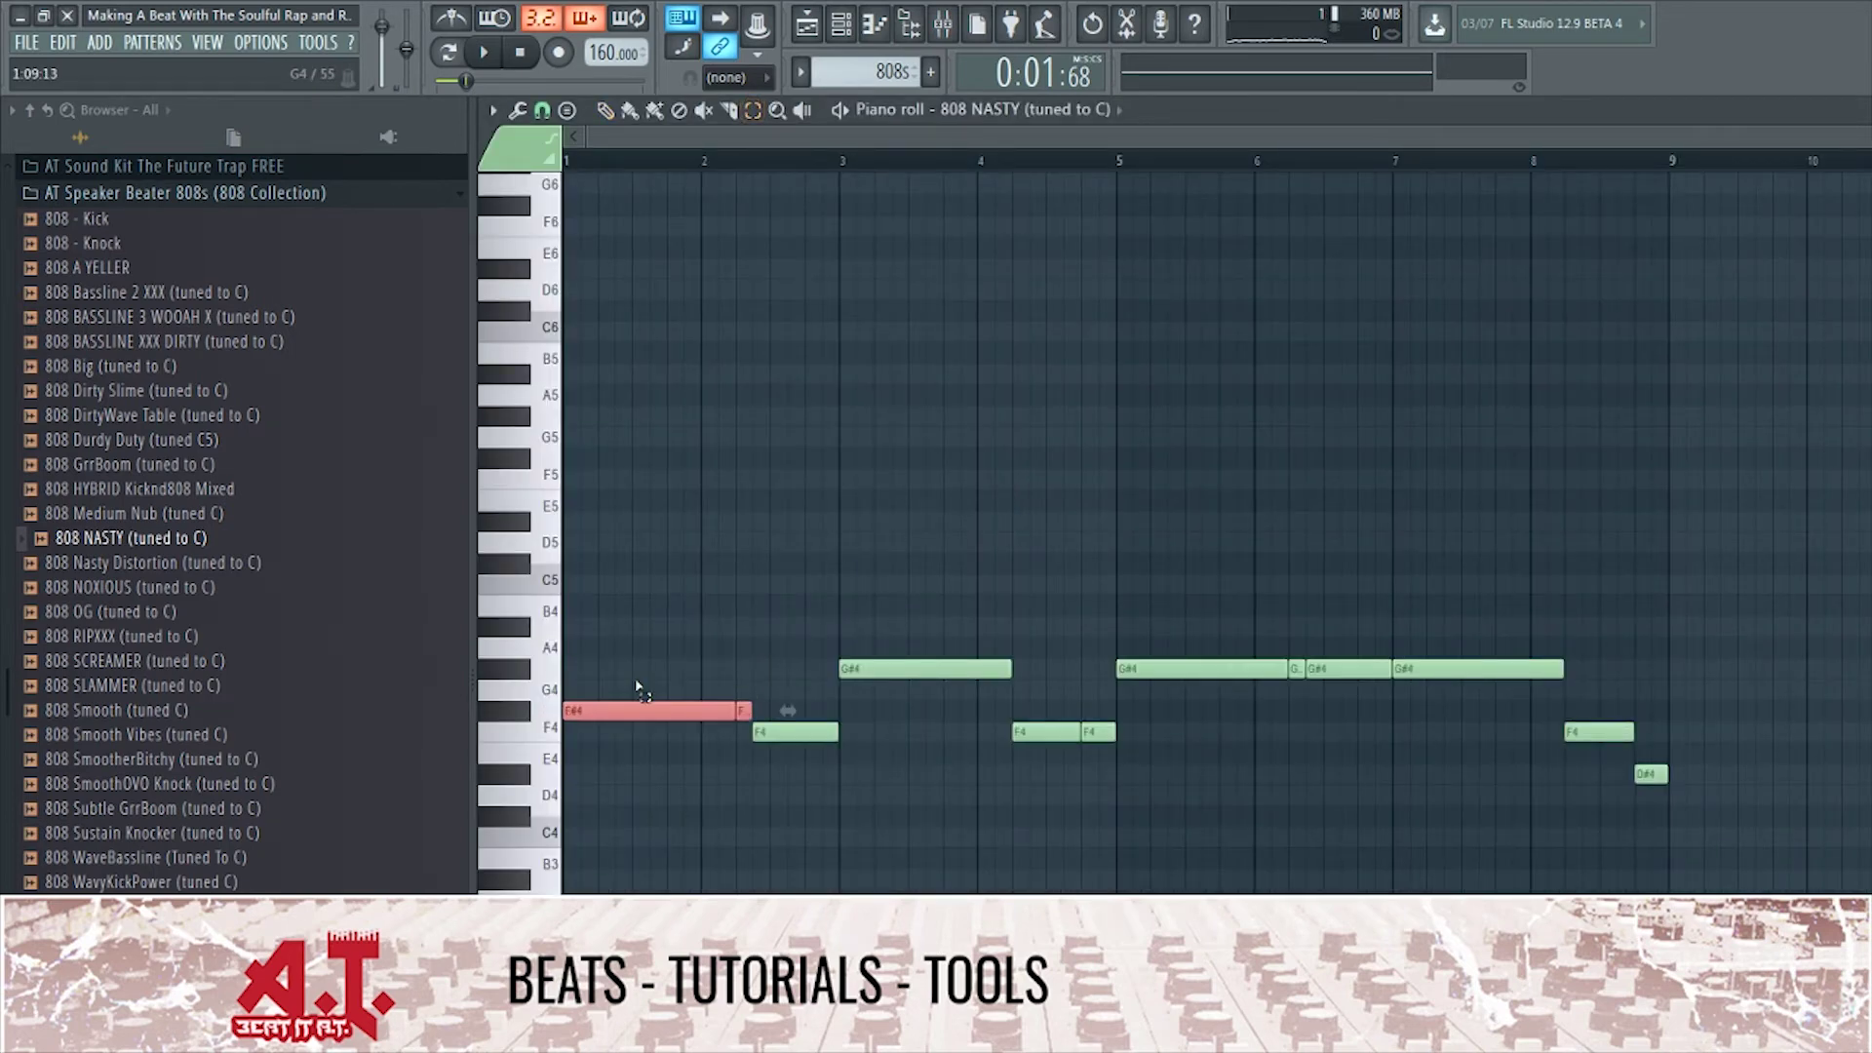
key(Down)
key(Down)
key(Down)
key(space)
key(space)
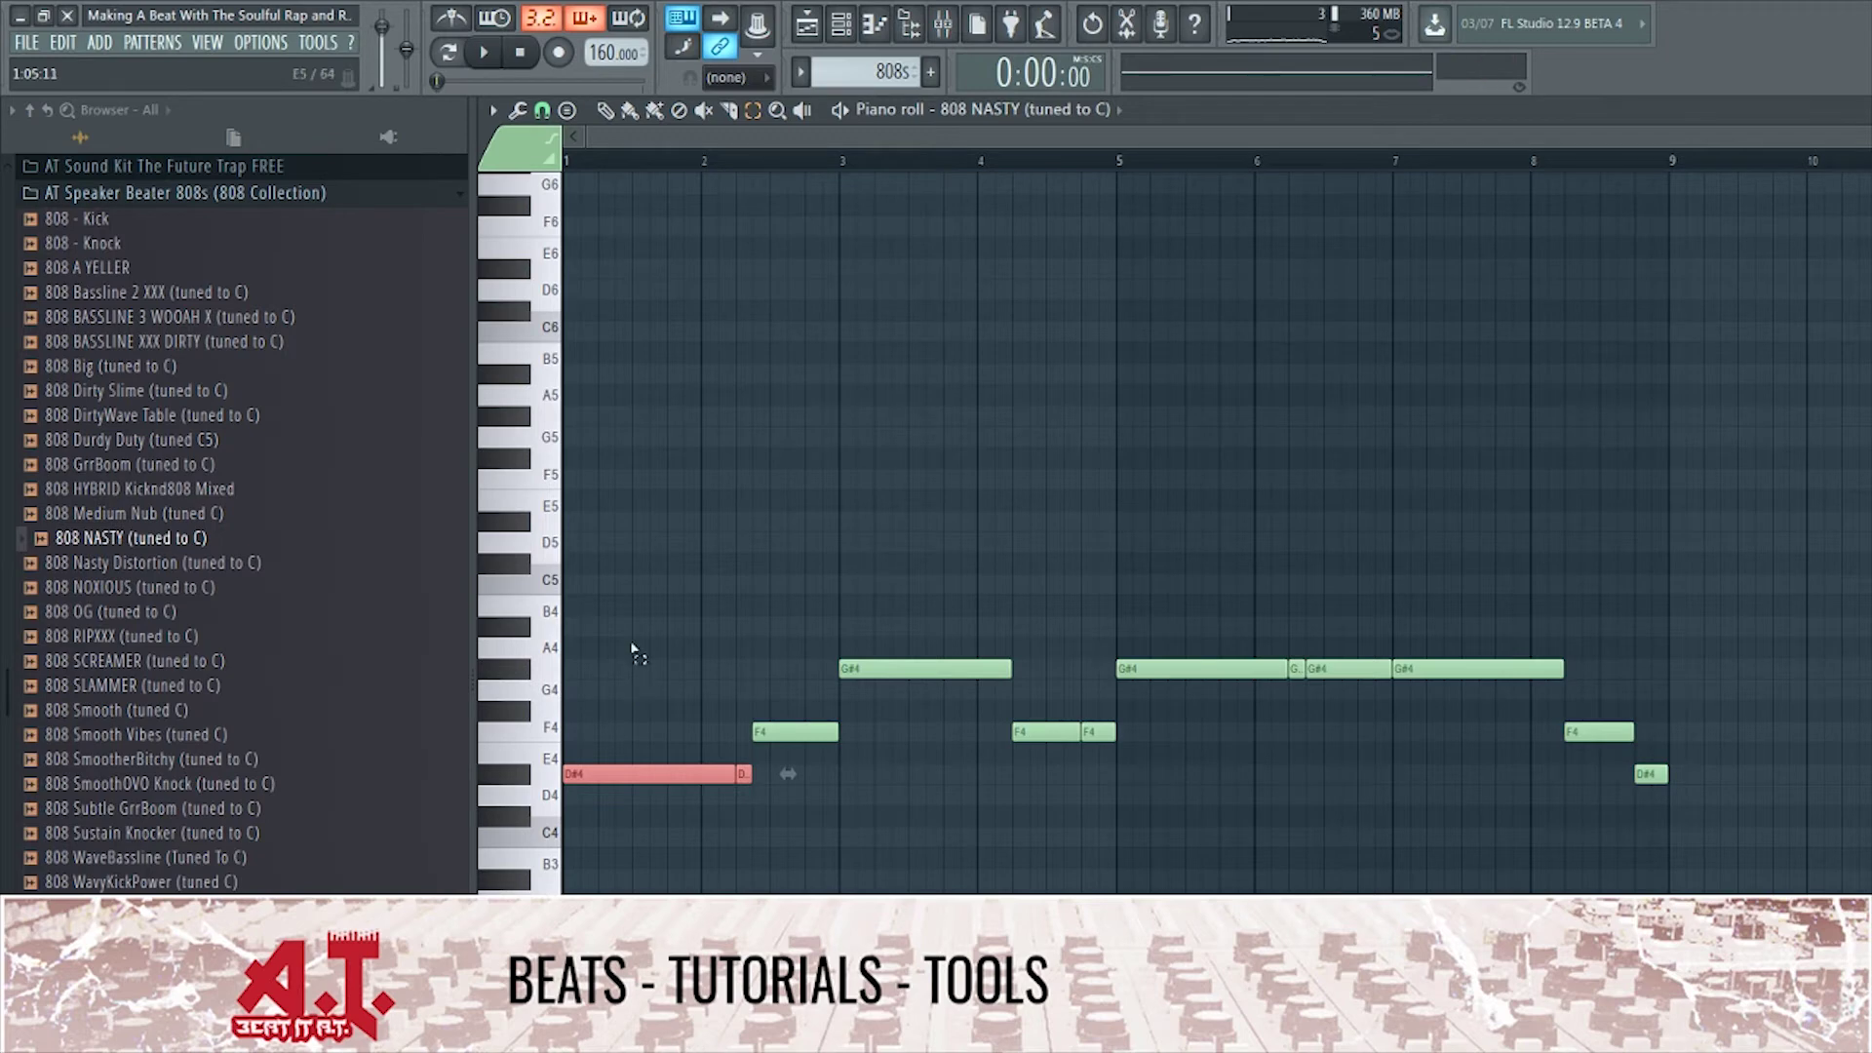
key(space)
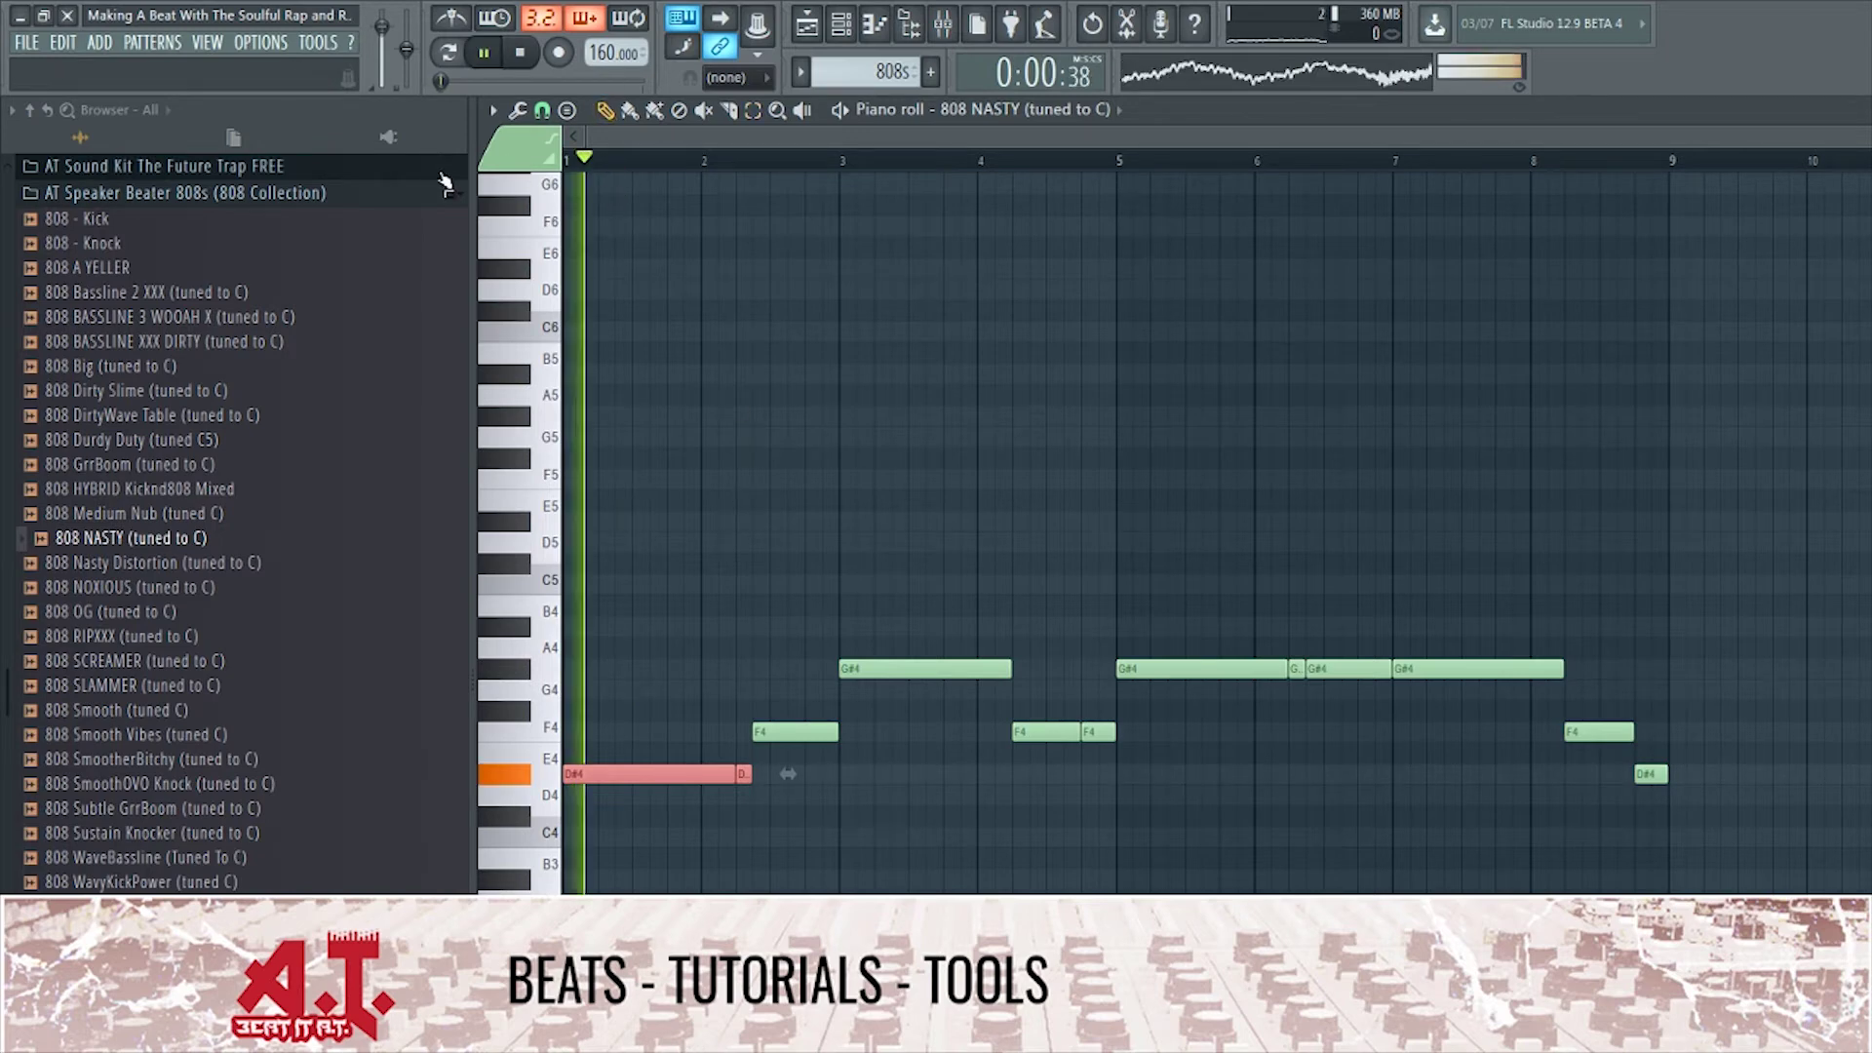
click(906, 827)
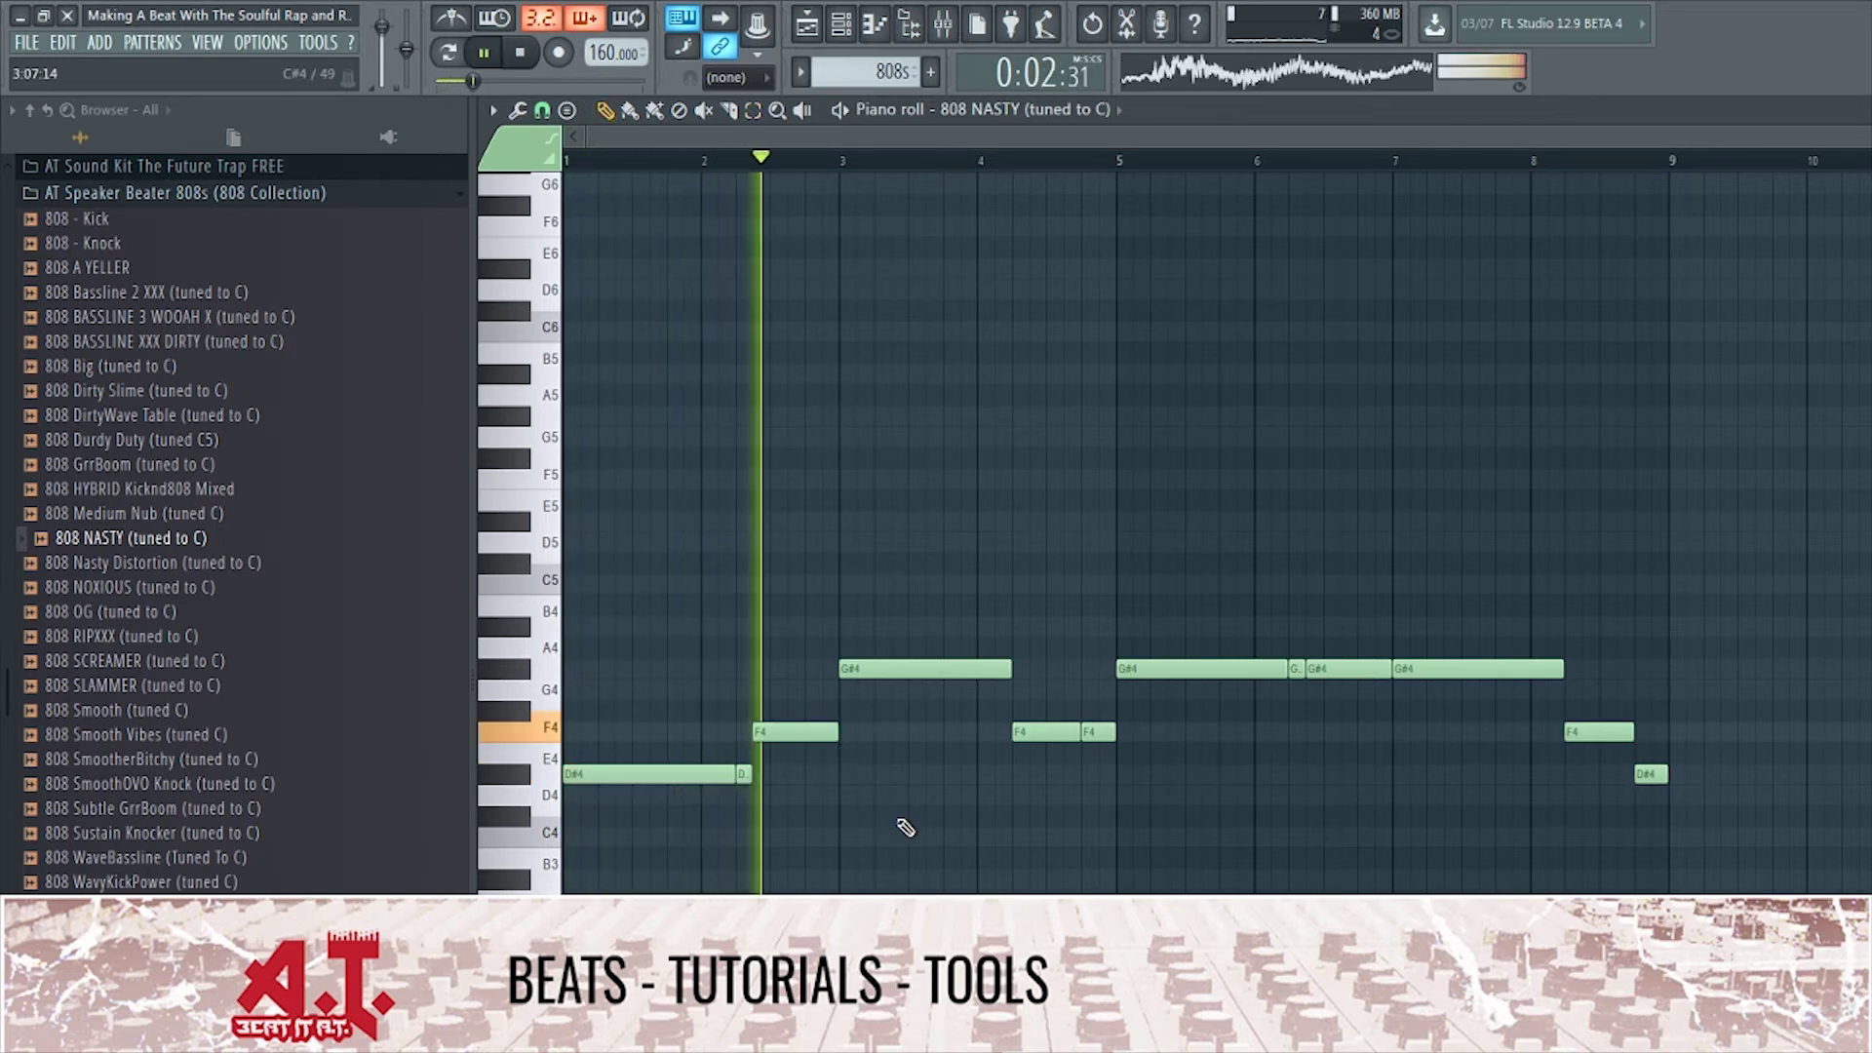
Lower the long 808 note starting at bar 3 to D#4.
click(907, 671)
key(Down)
key(Down)
key(Down)
key(Down)
key(Down)
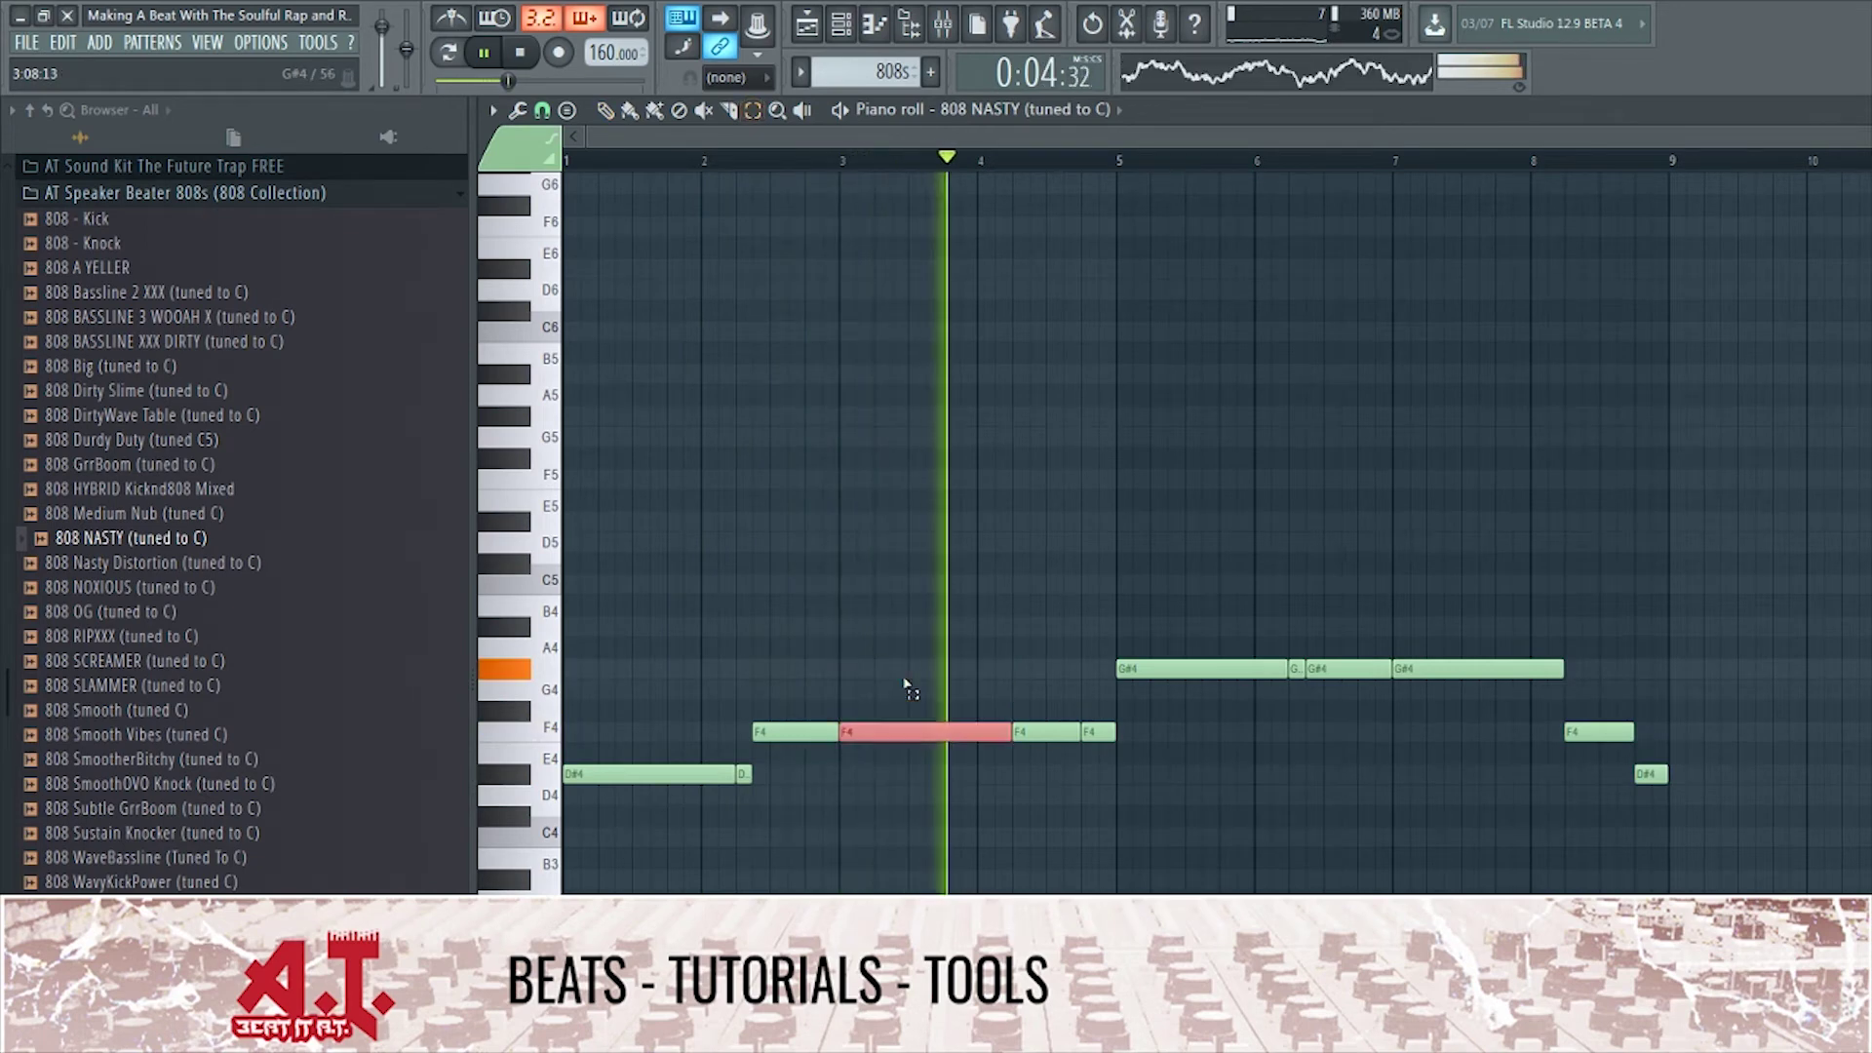
Lower the three 808 notes in bars 5 and 6 to D#4 together.
drag(1225, 618, 1348, 697)
key(shift+Down)
key(shift+Down)
key(shift+Down)
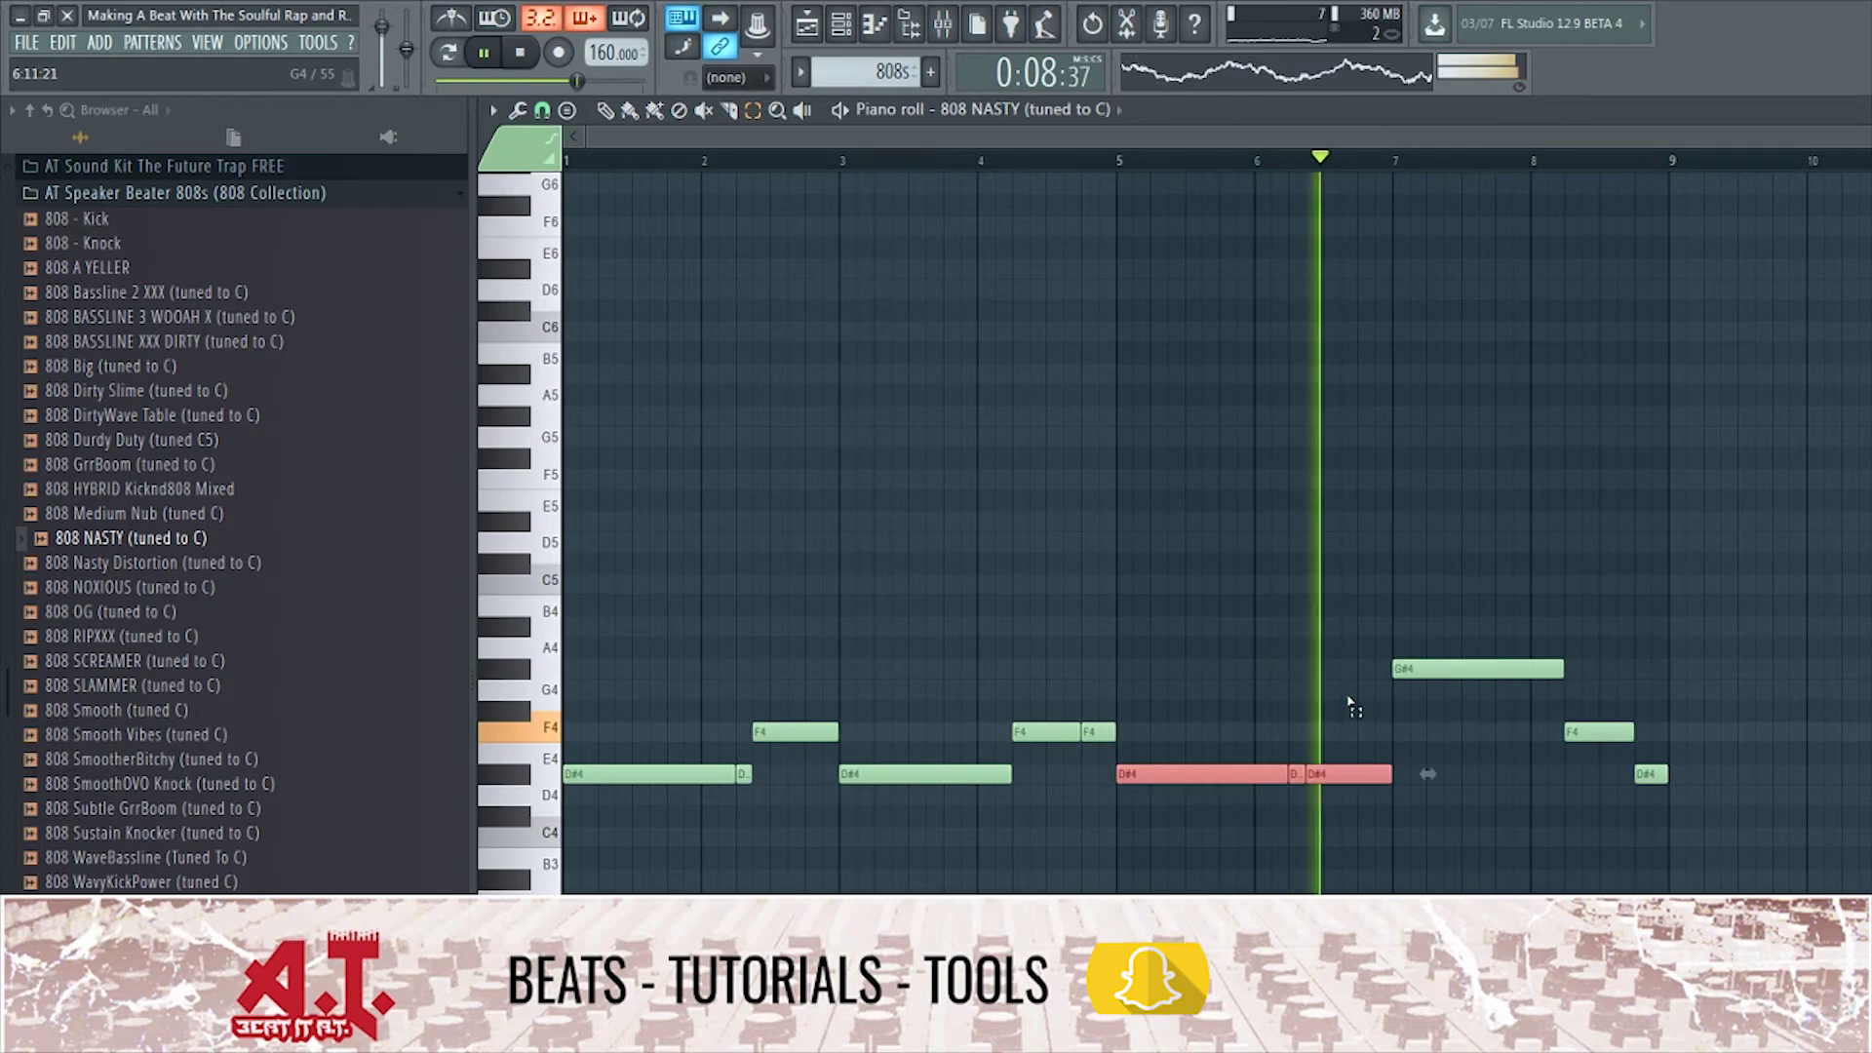
click(1476, 612)
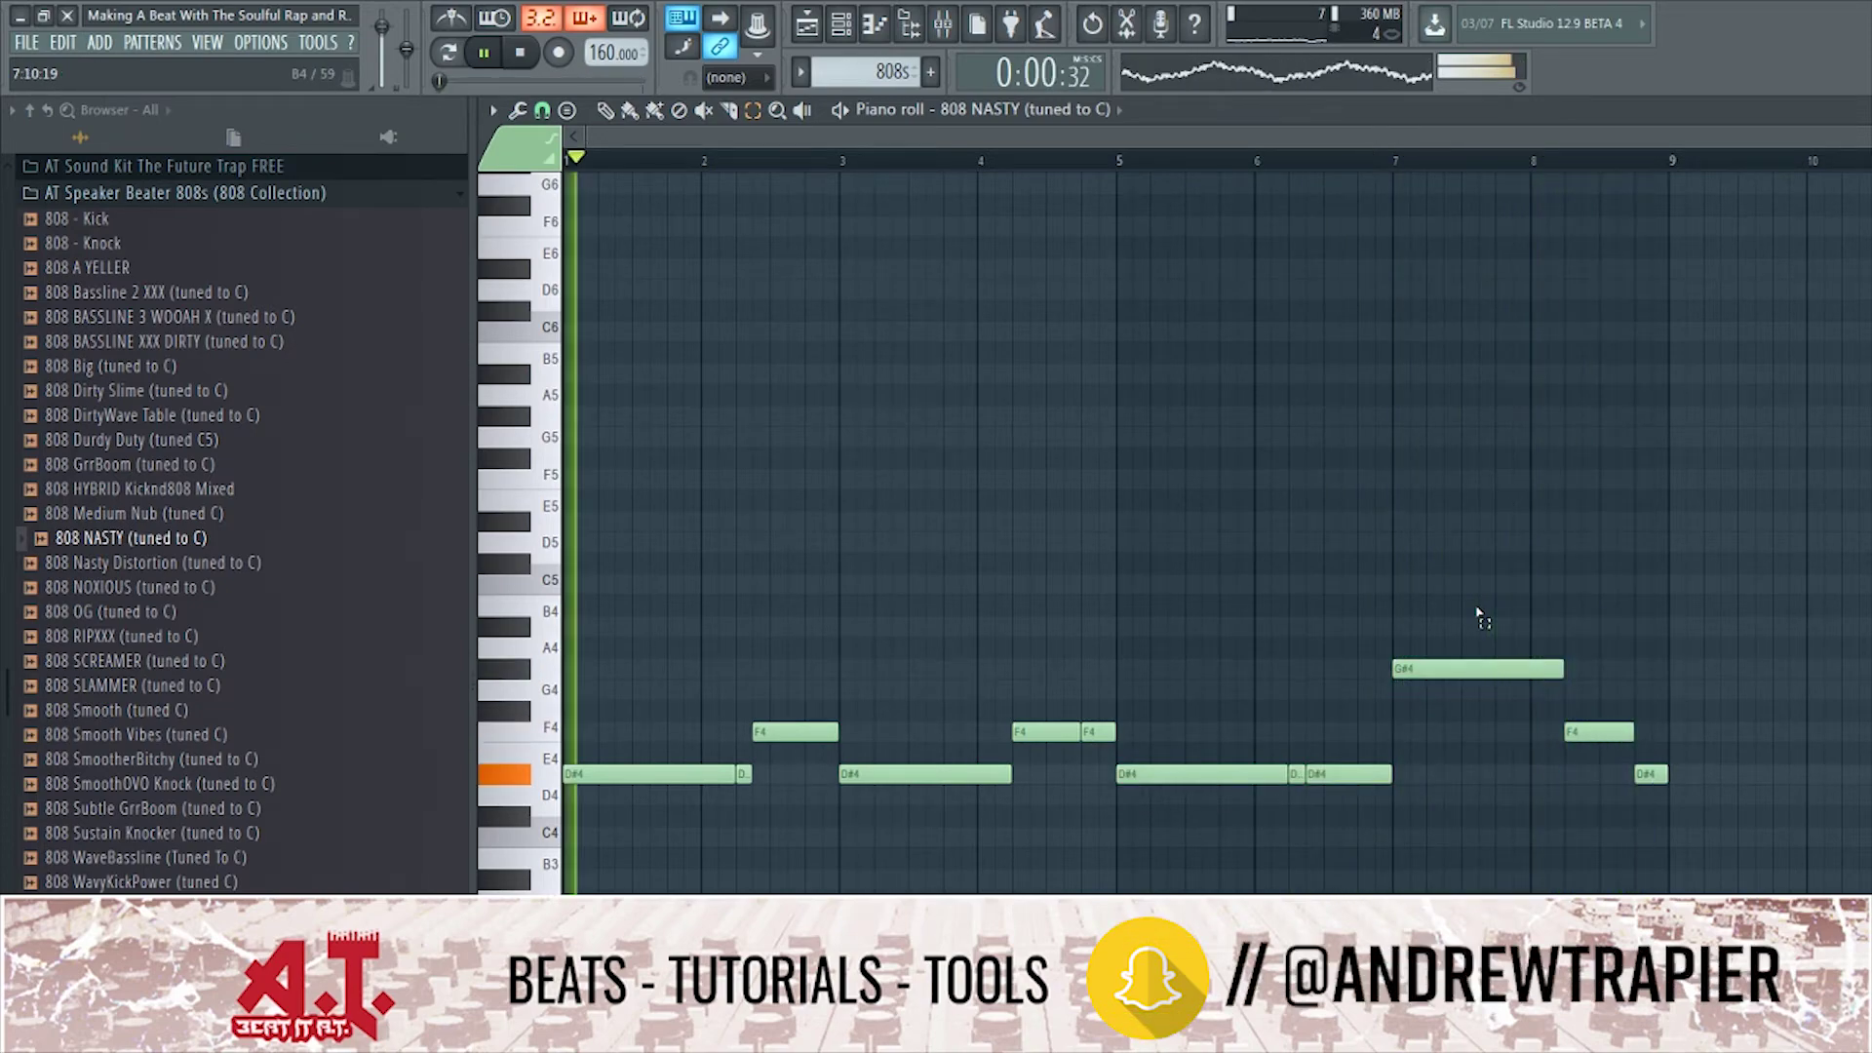
Lower the mixer faders of the drum, 808 and loop tracks, bringing the loop's track down the most.
key(F7)
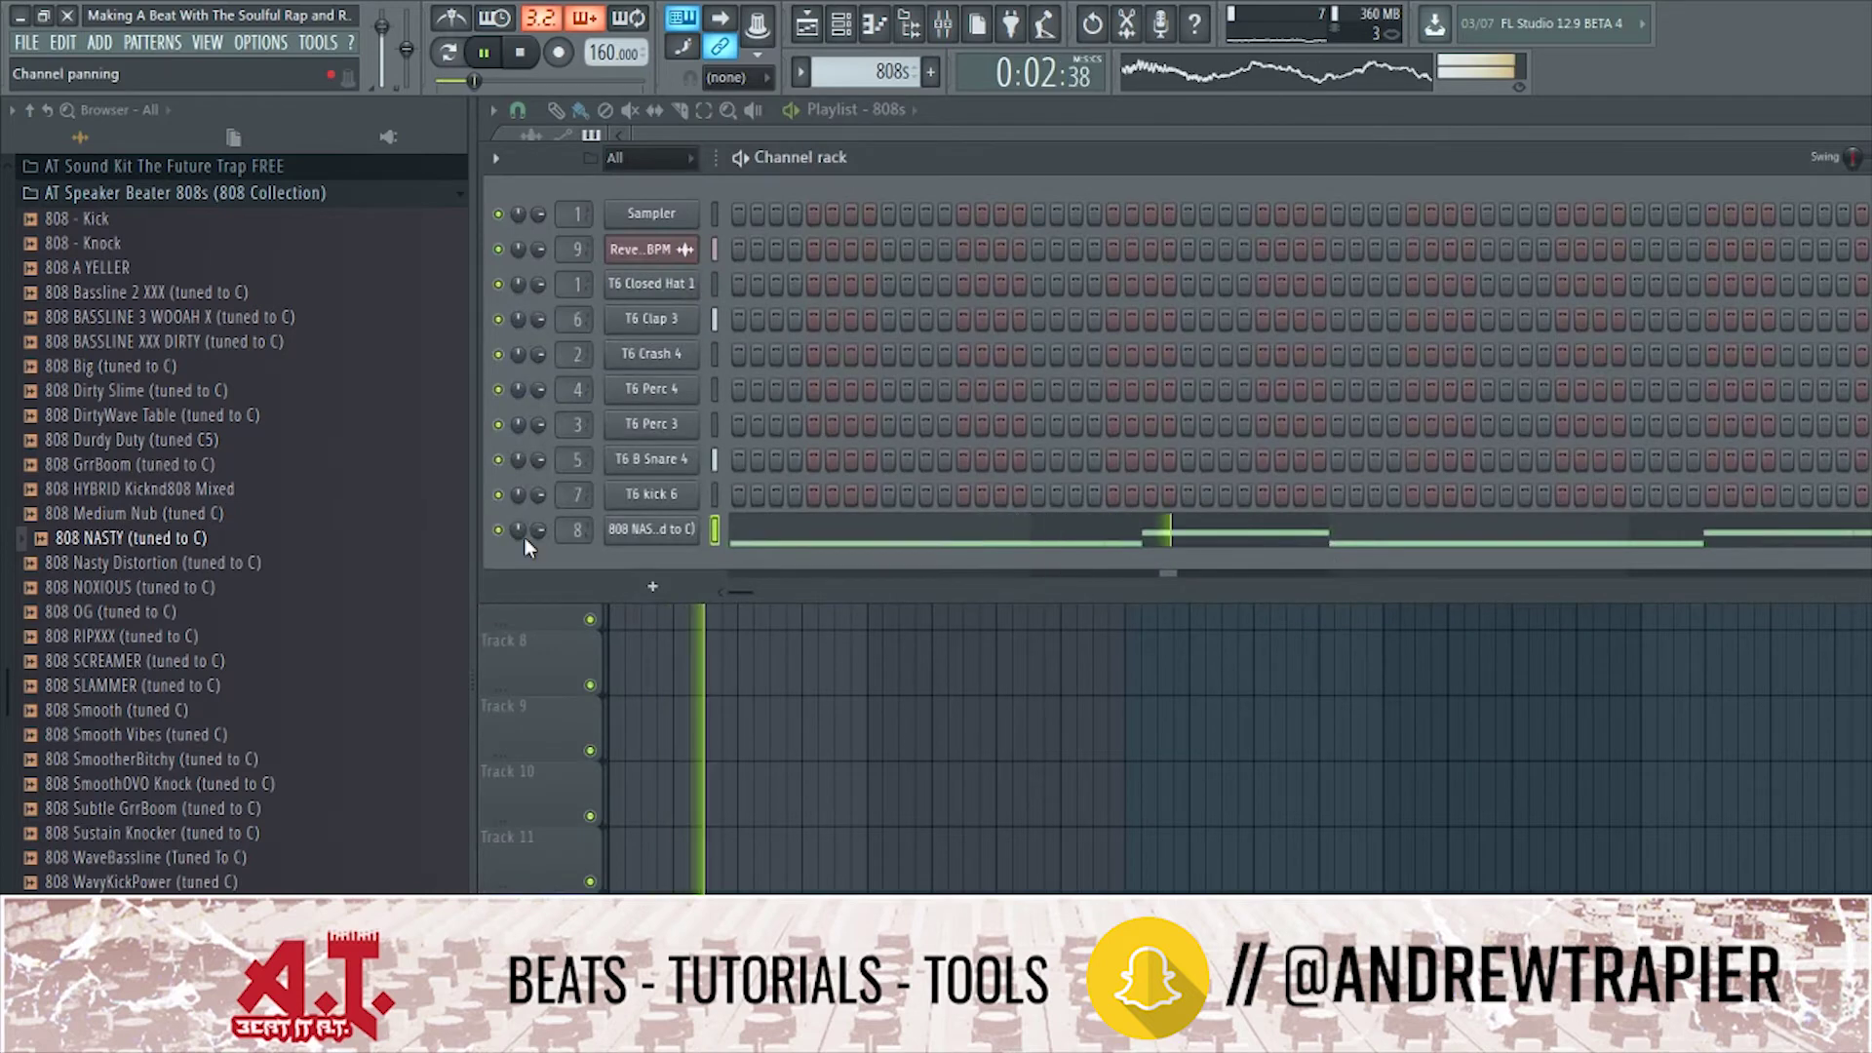
click(943, 24)
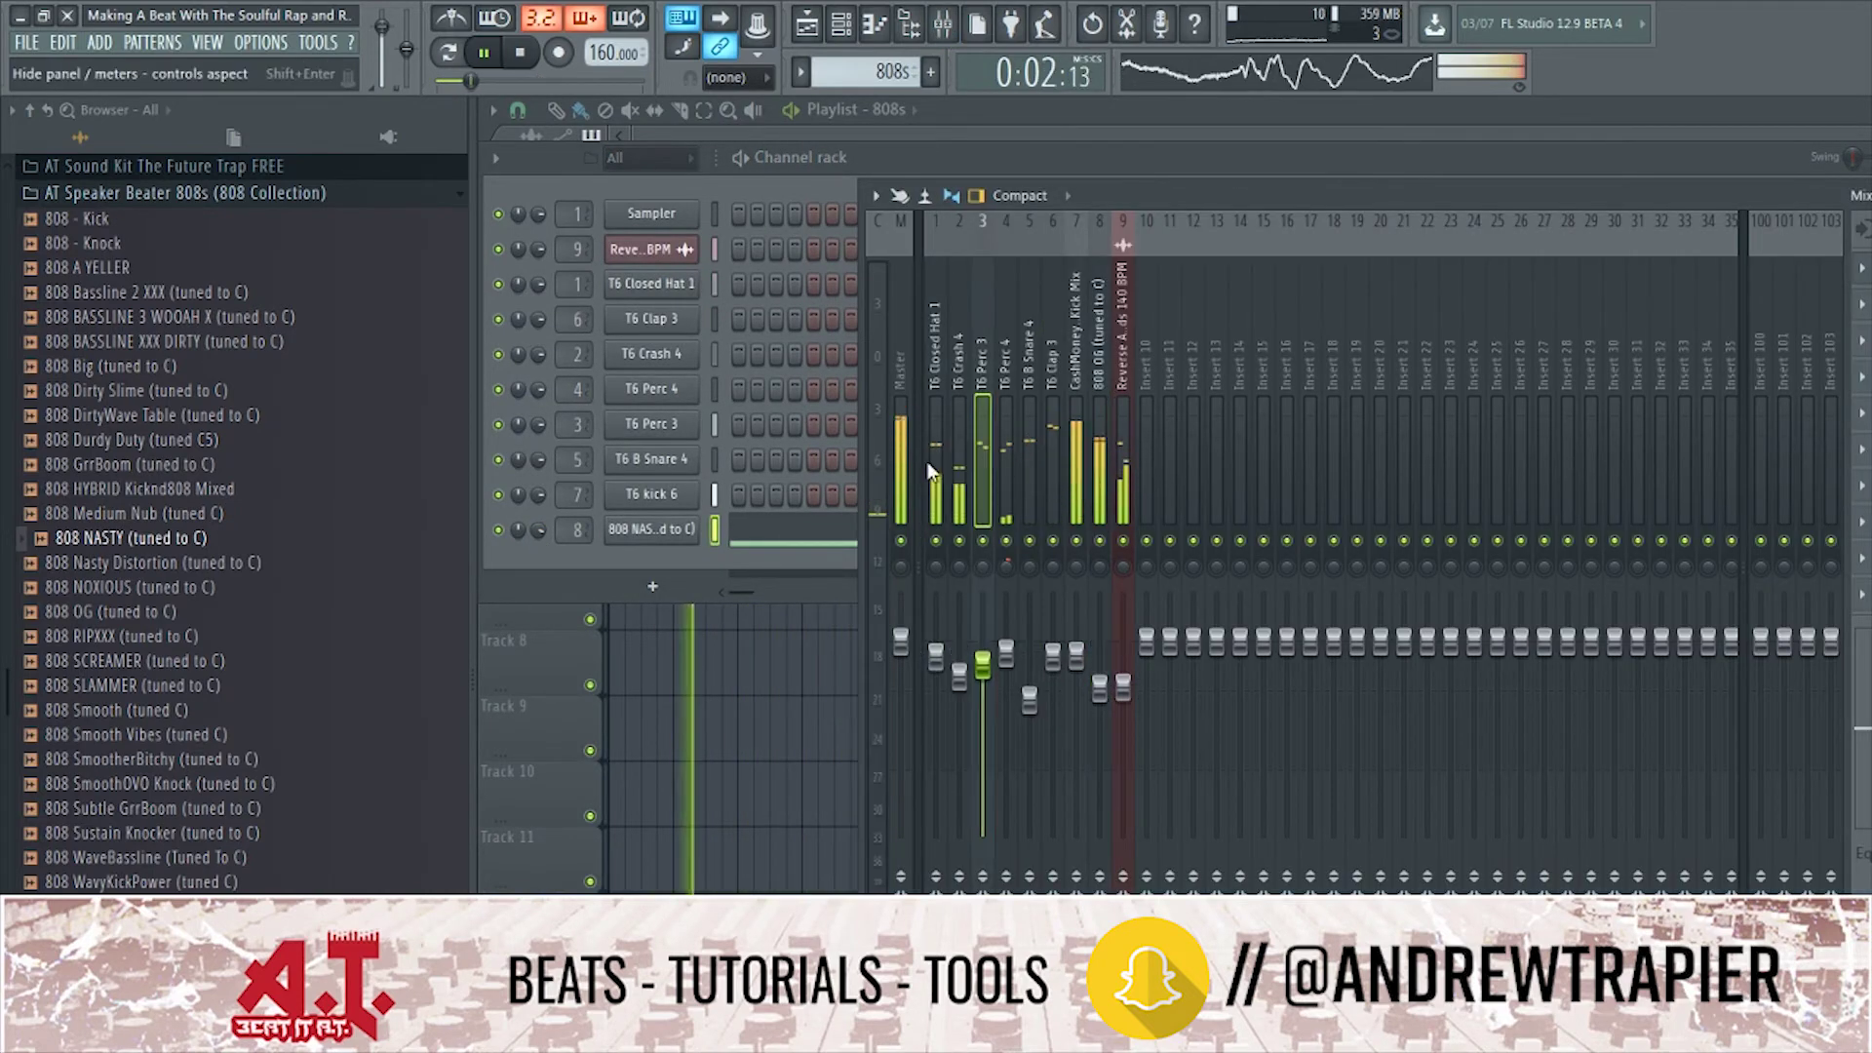
Stop playback and load the RBass Stereo plugin into an effect slot of the Master track.
click(902, 474)
key(space)
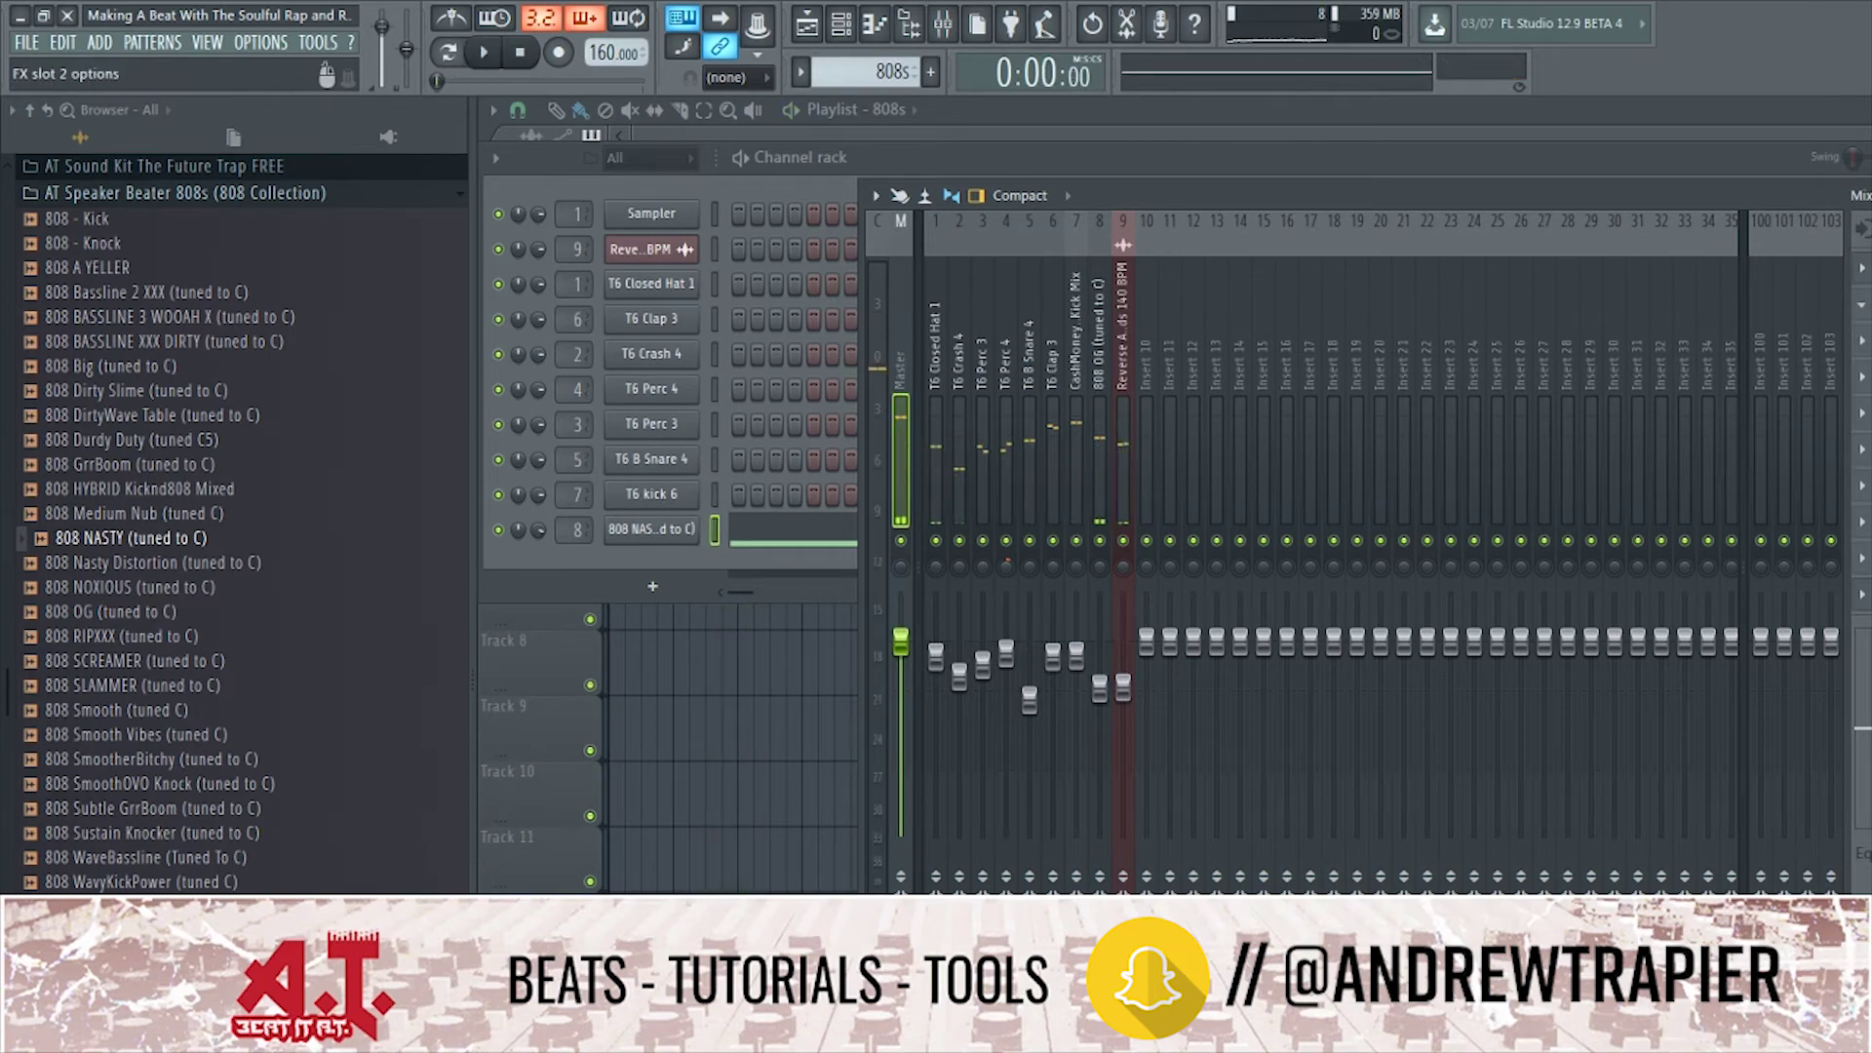
click(1862, 304)
mouse_move(1866, 334)
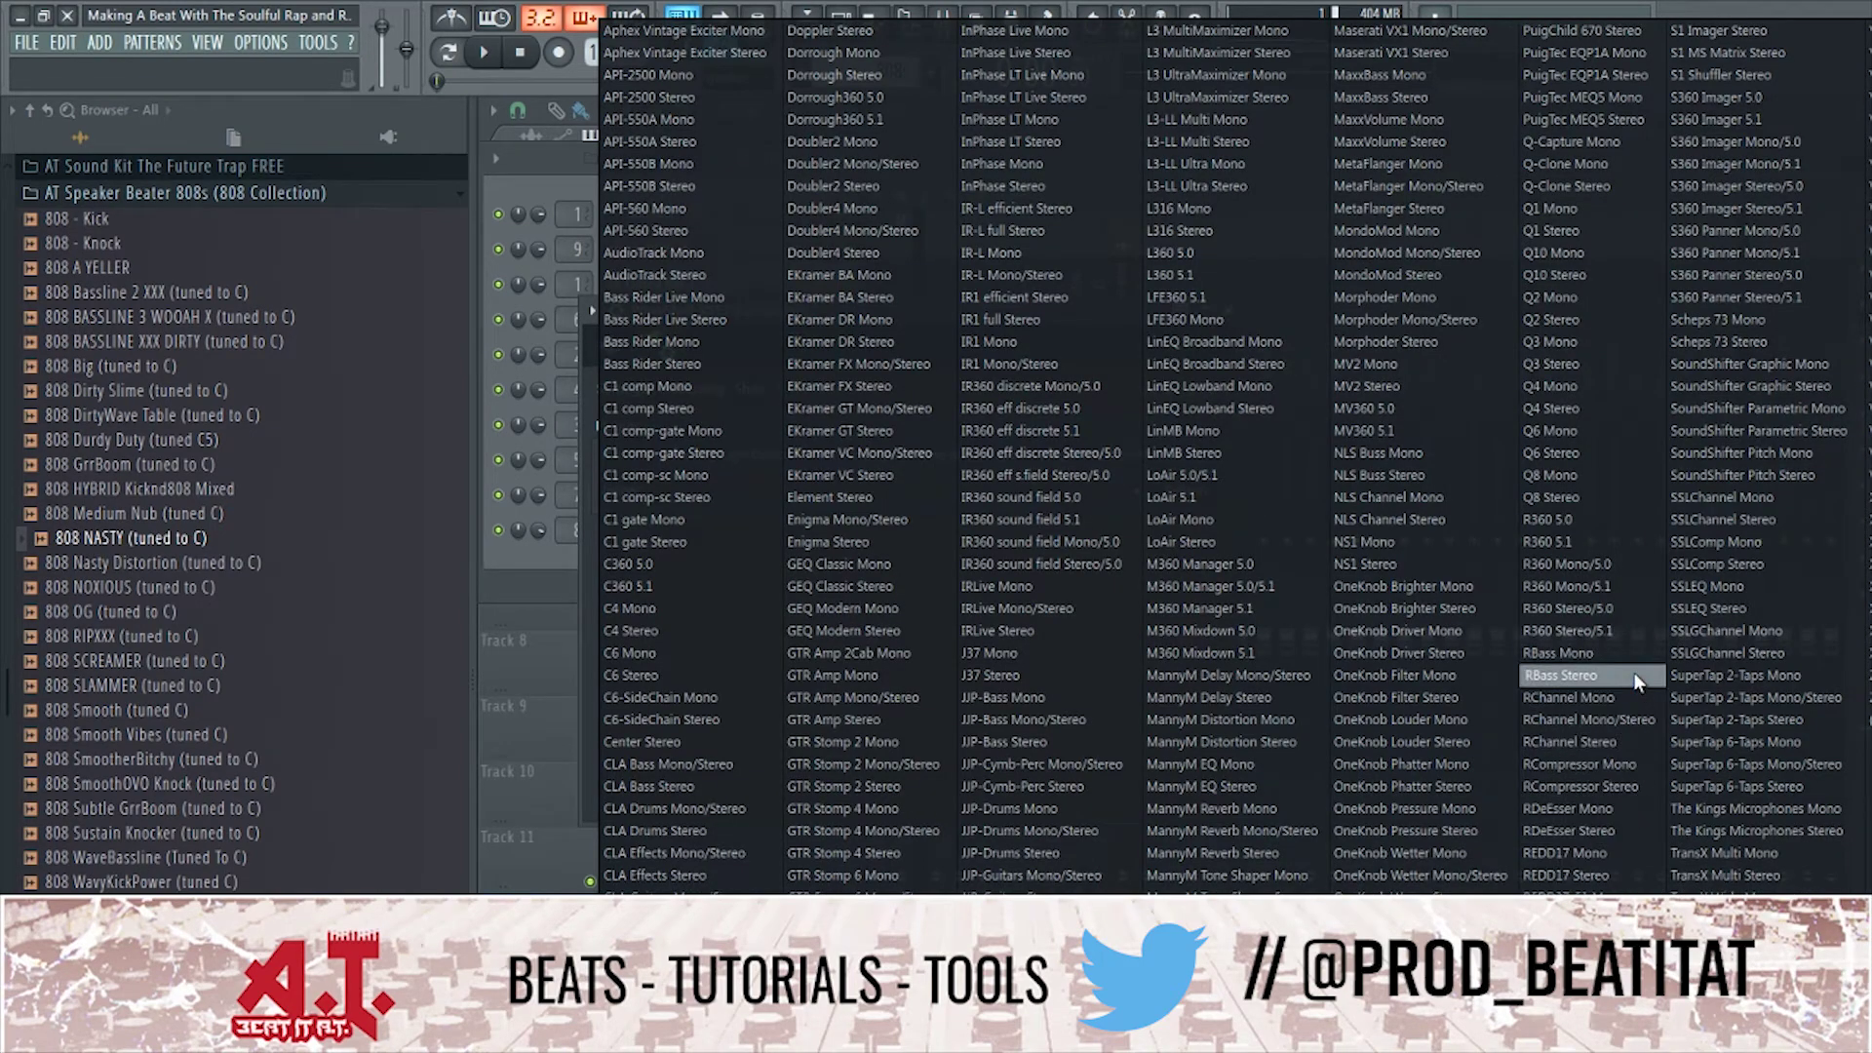
click(1634, 674)
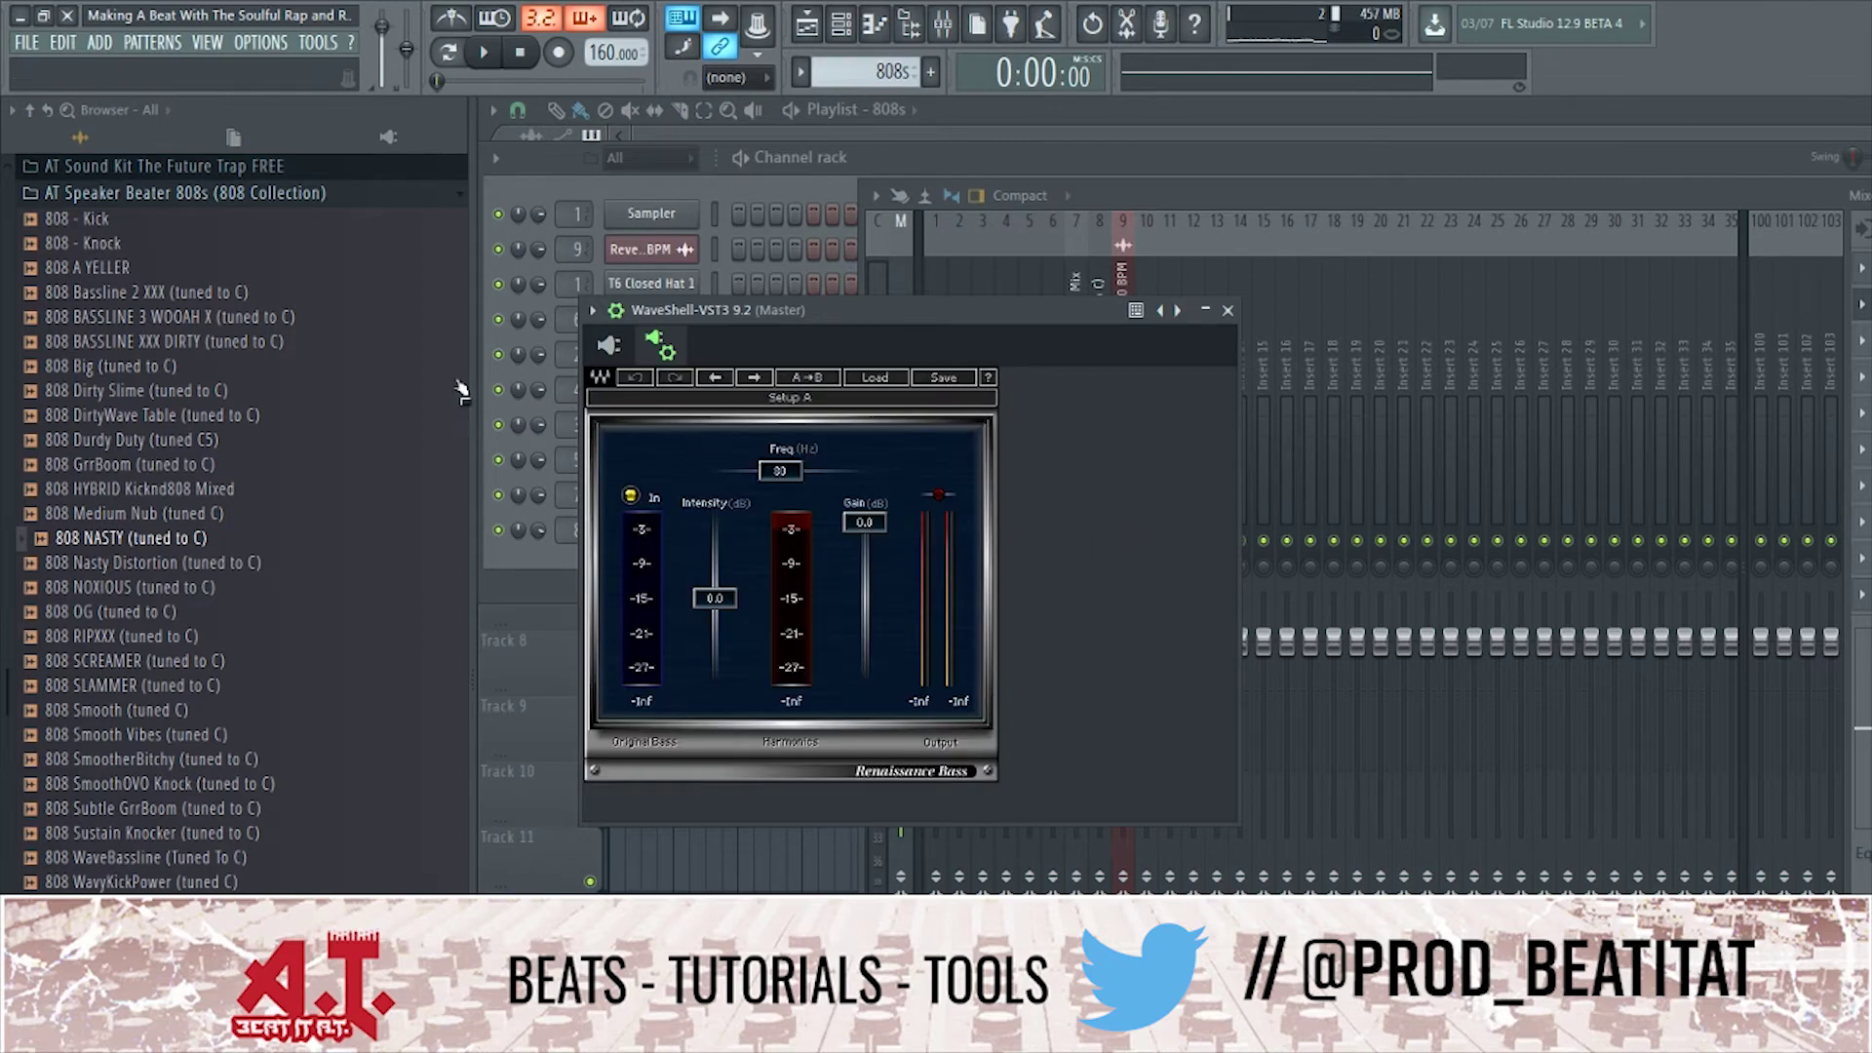
Set Renaissance Bass on the Master to 76 Hz, intensity 1.3 dB and gain -5.3 dB while the beat plays.
click(629, 349)
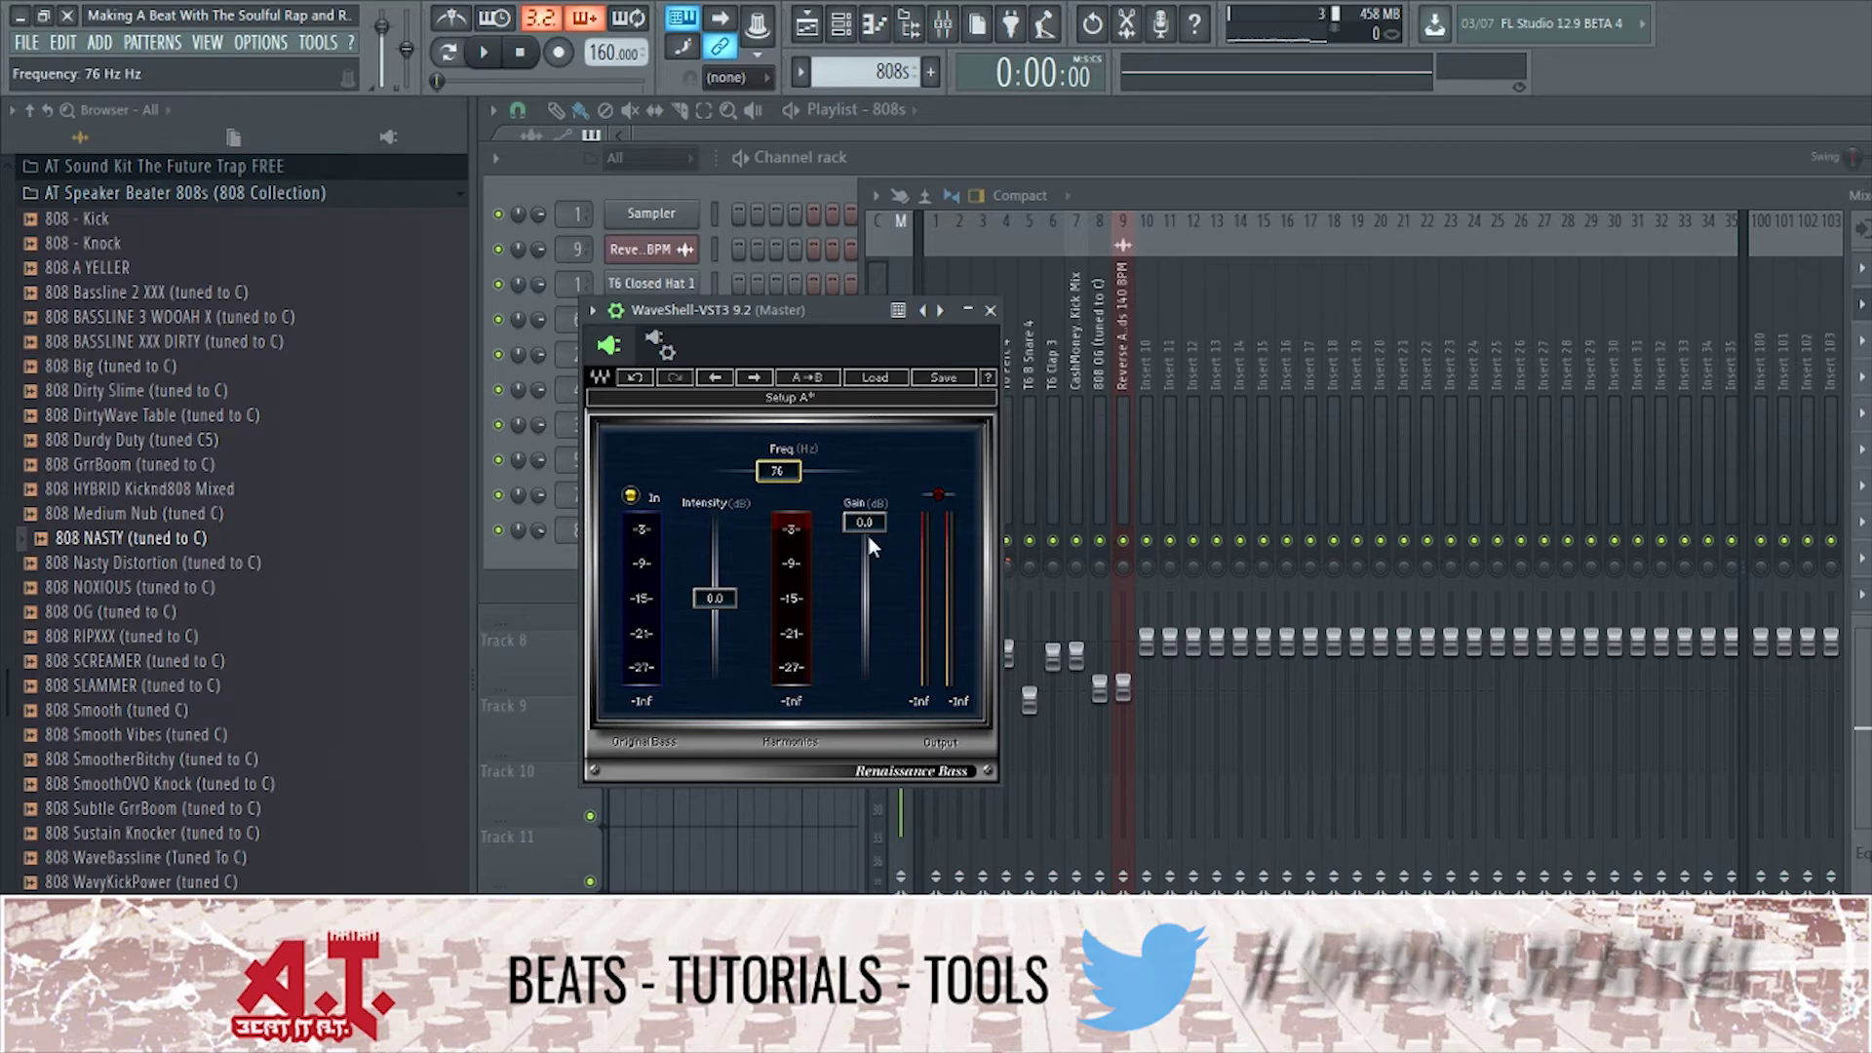
key(space)
key(space)
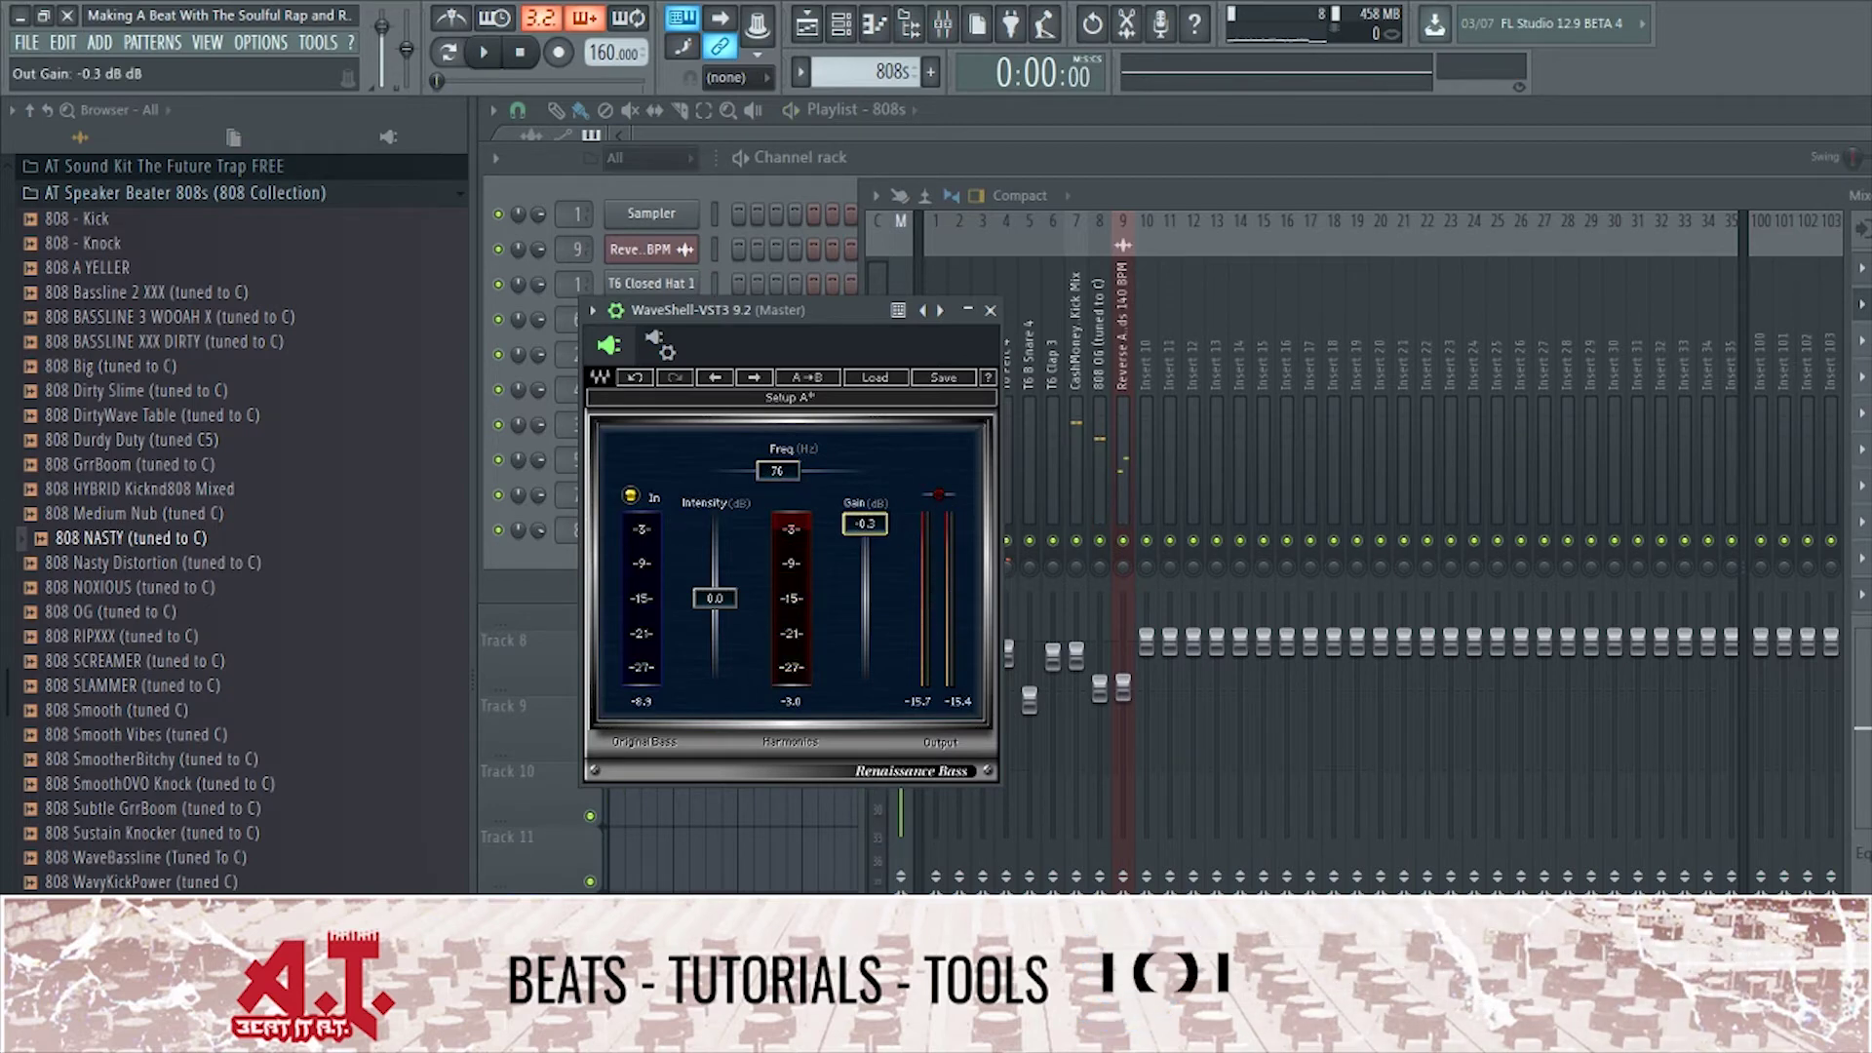
key(space)
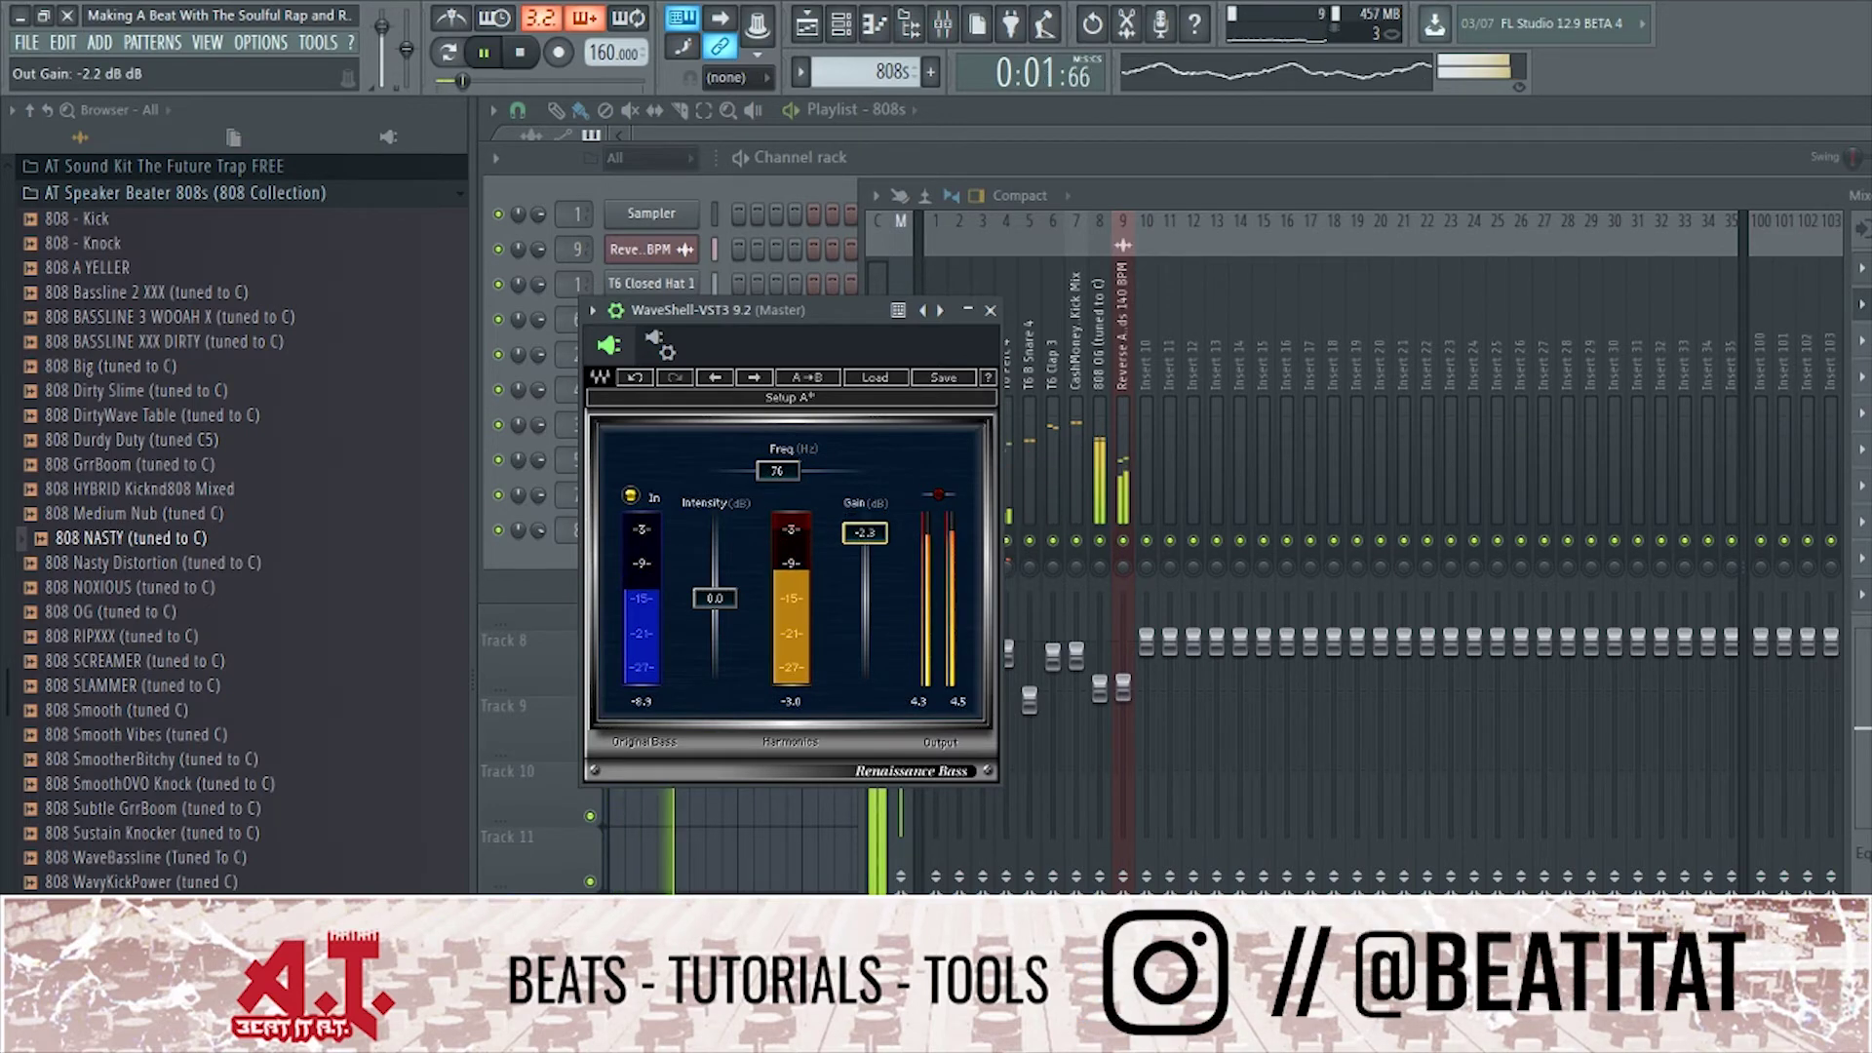
drag(864, 532, 864, 549)
click(950, 501)
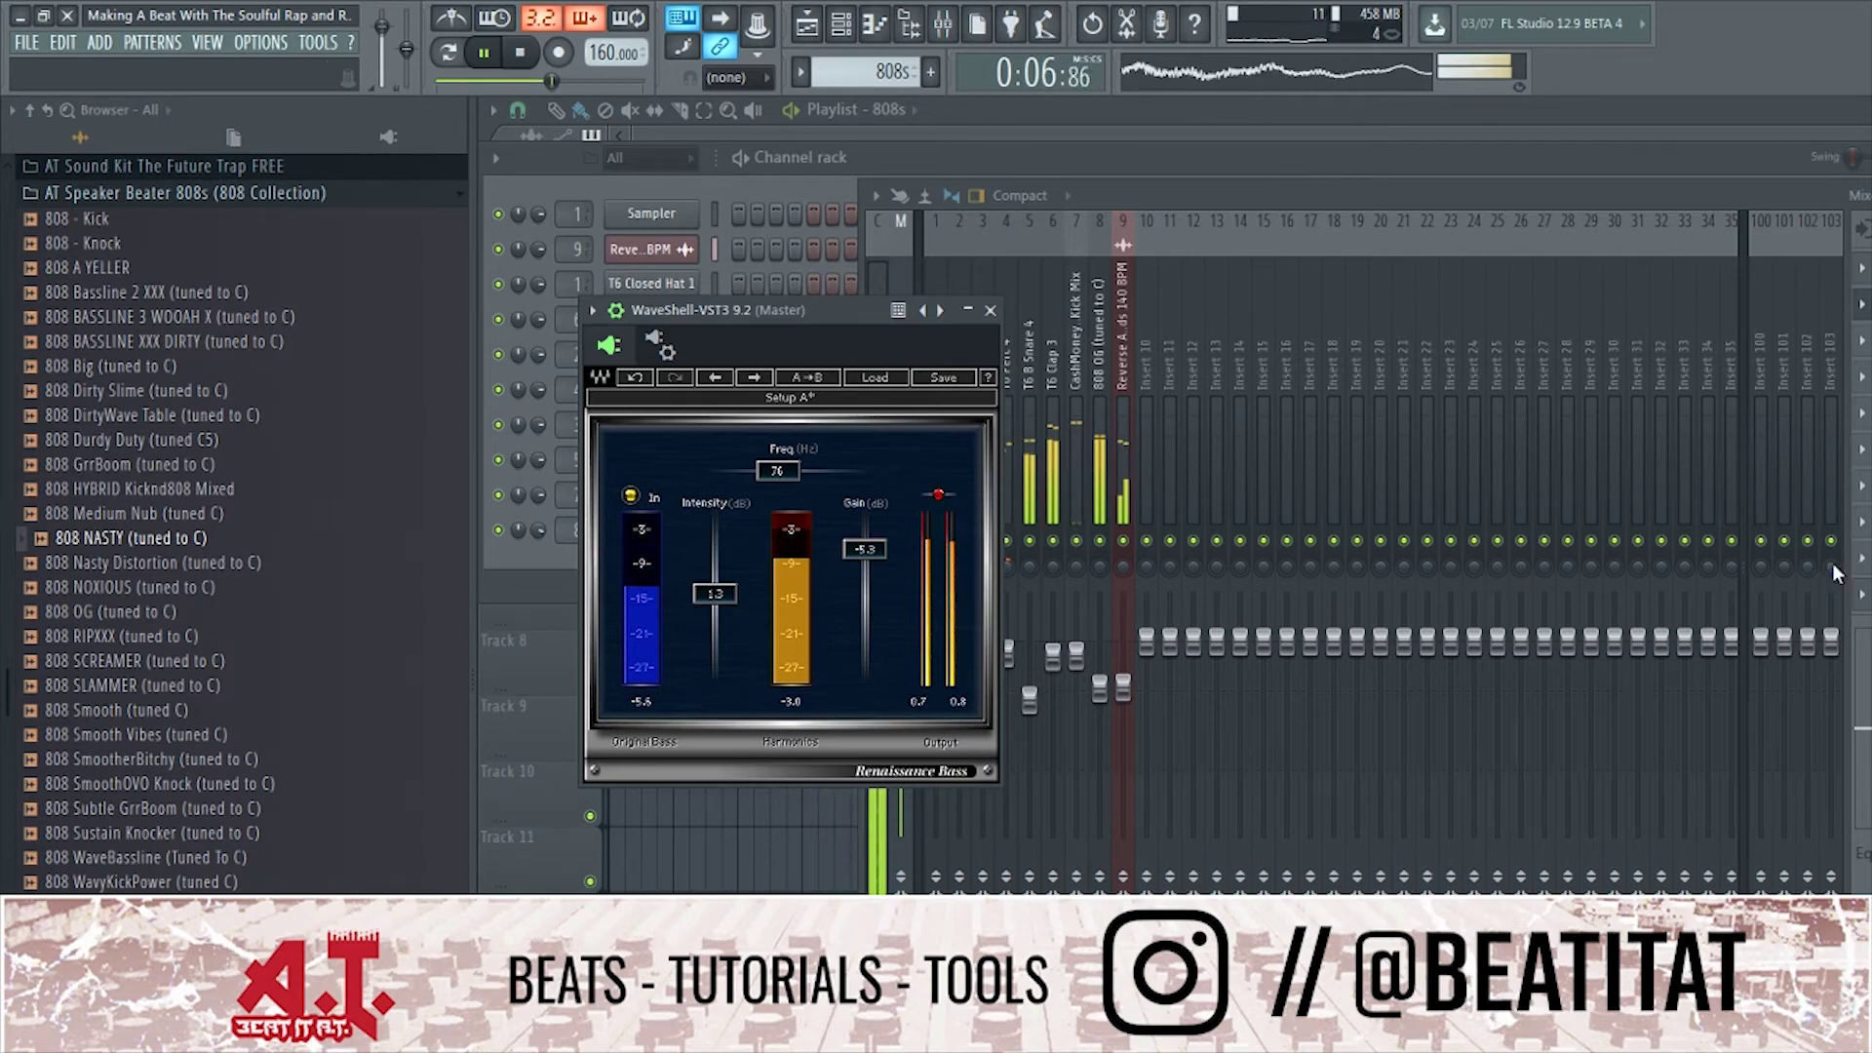
Check the Fruity Limiter's level display on the Master track during playback and close it.
double_click(1866, 595)
click(1866, 595)
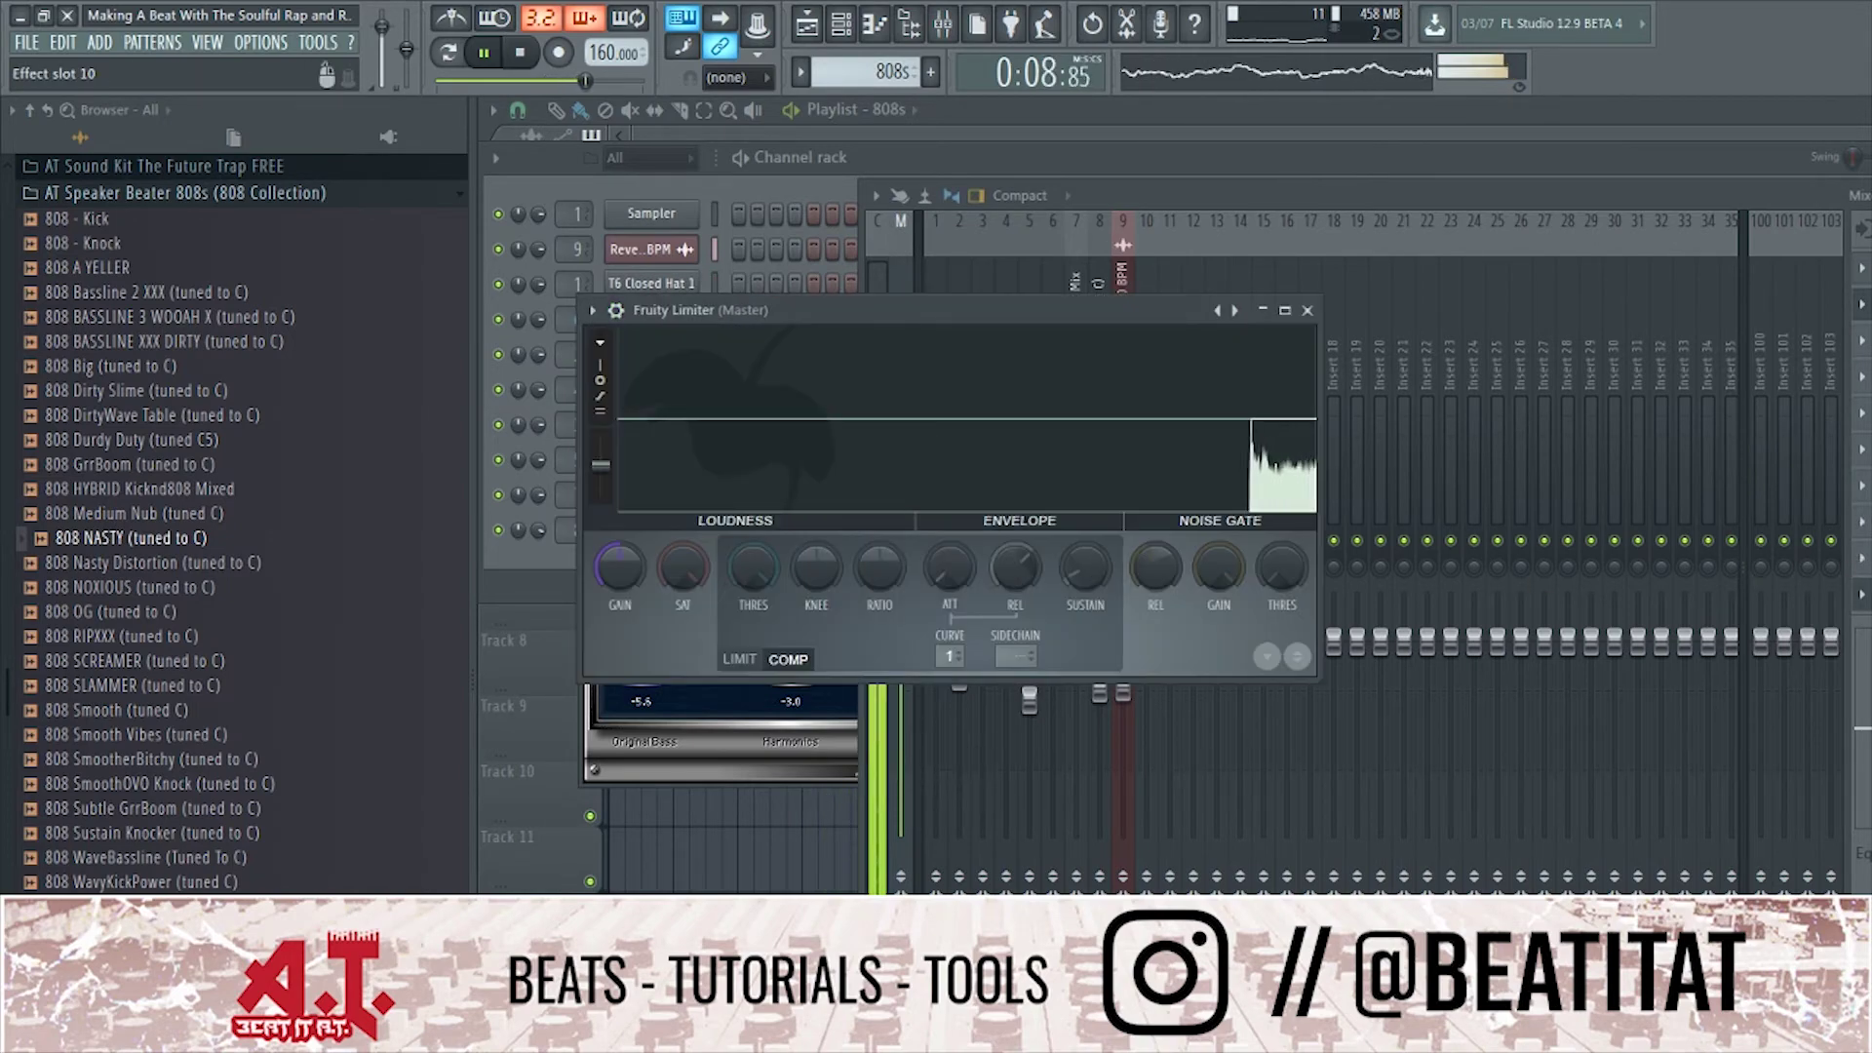
click(1308, 310)
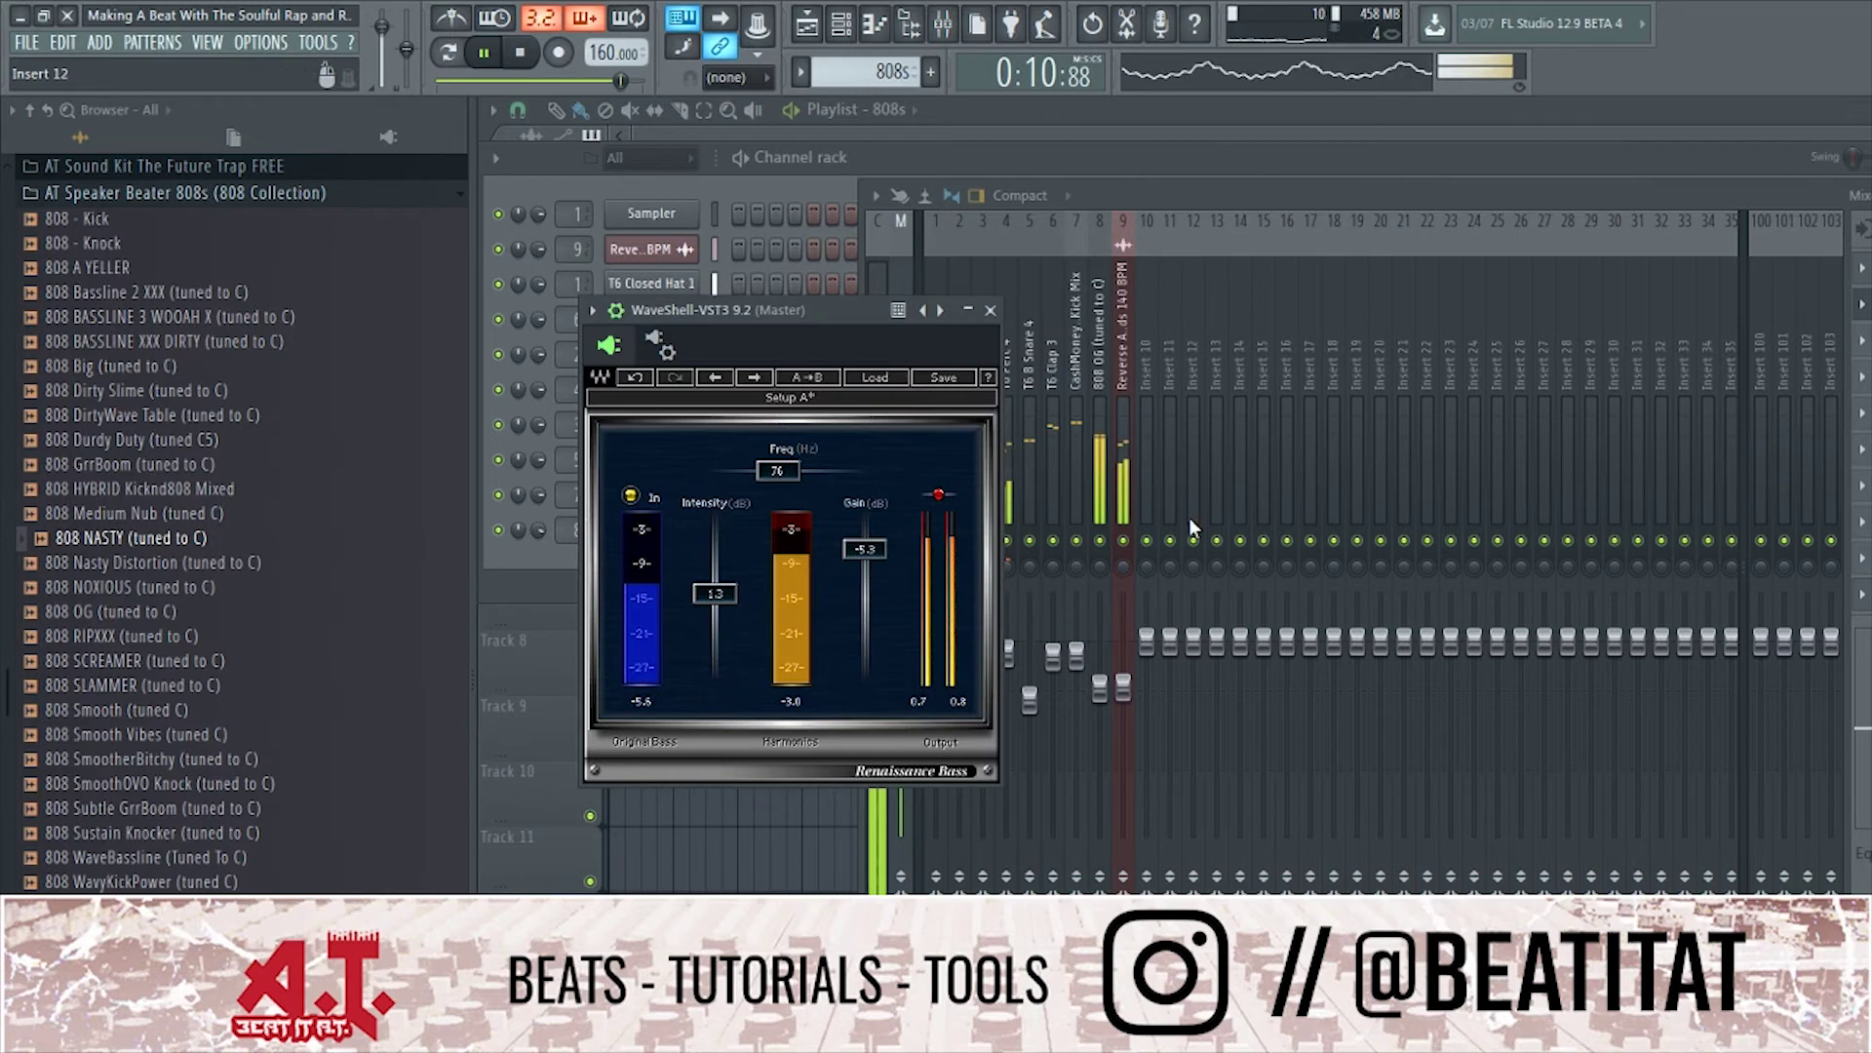
Fine-tune the 808 mixer track's fader to about 77% (-5.4 dB).
click(1114, 476)
click(1109, 477)
drag(1099, 689, 1100, 687)
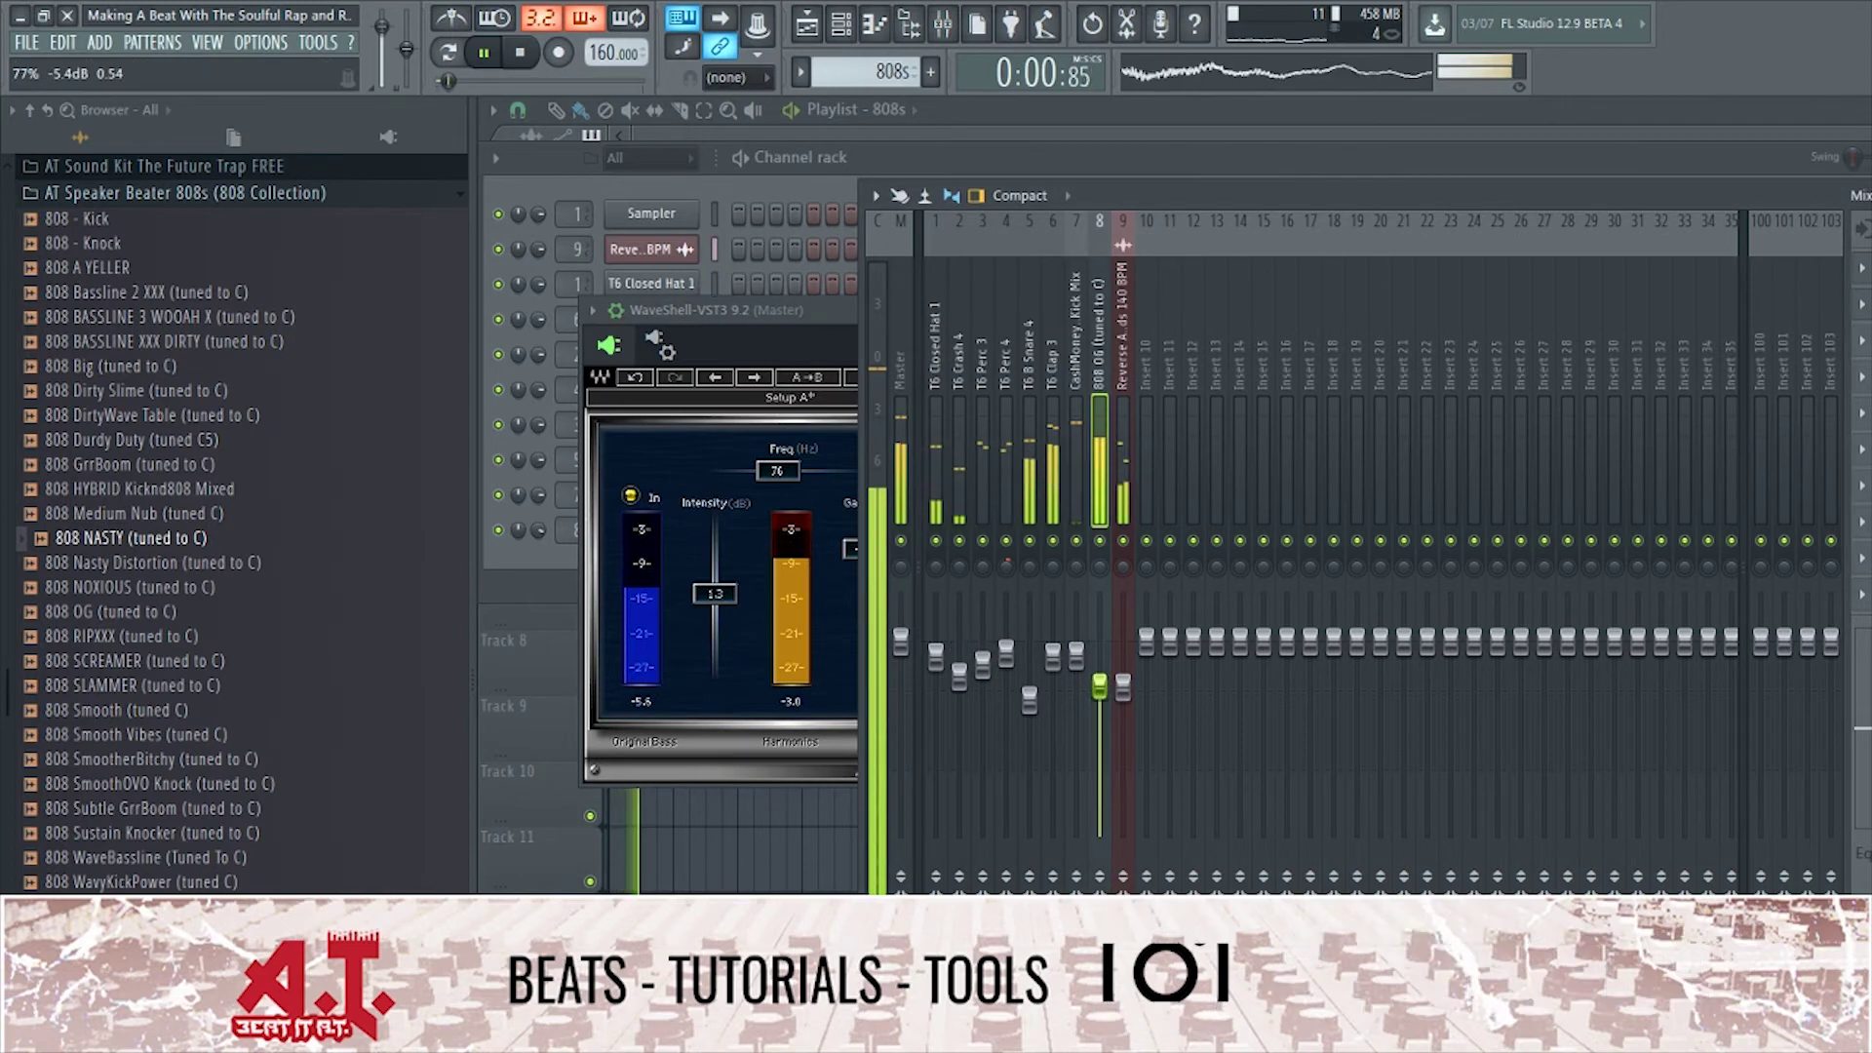
Refine the Master's Renaissance Bass to gain -6.0 dB and intensity 1.8 dB, stop playback and close the plugin.
click(899, 454)
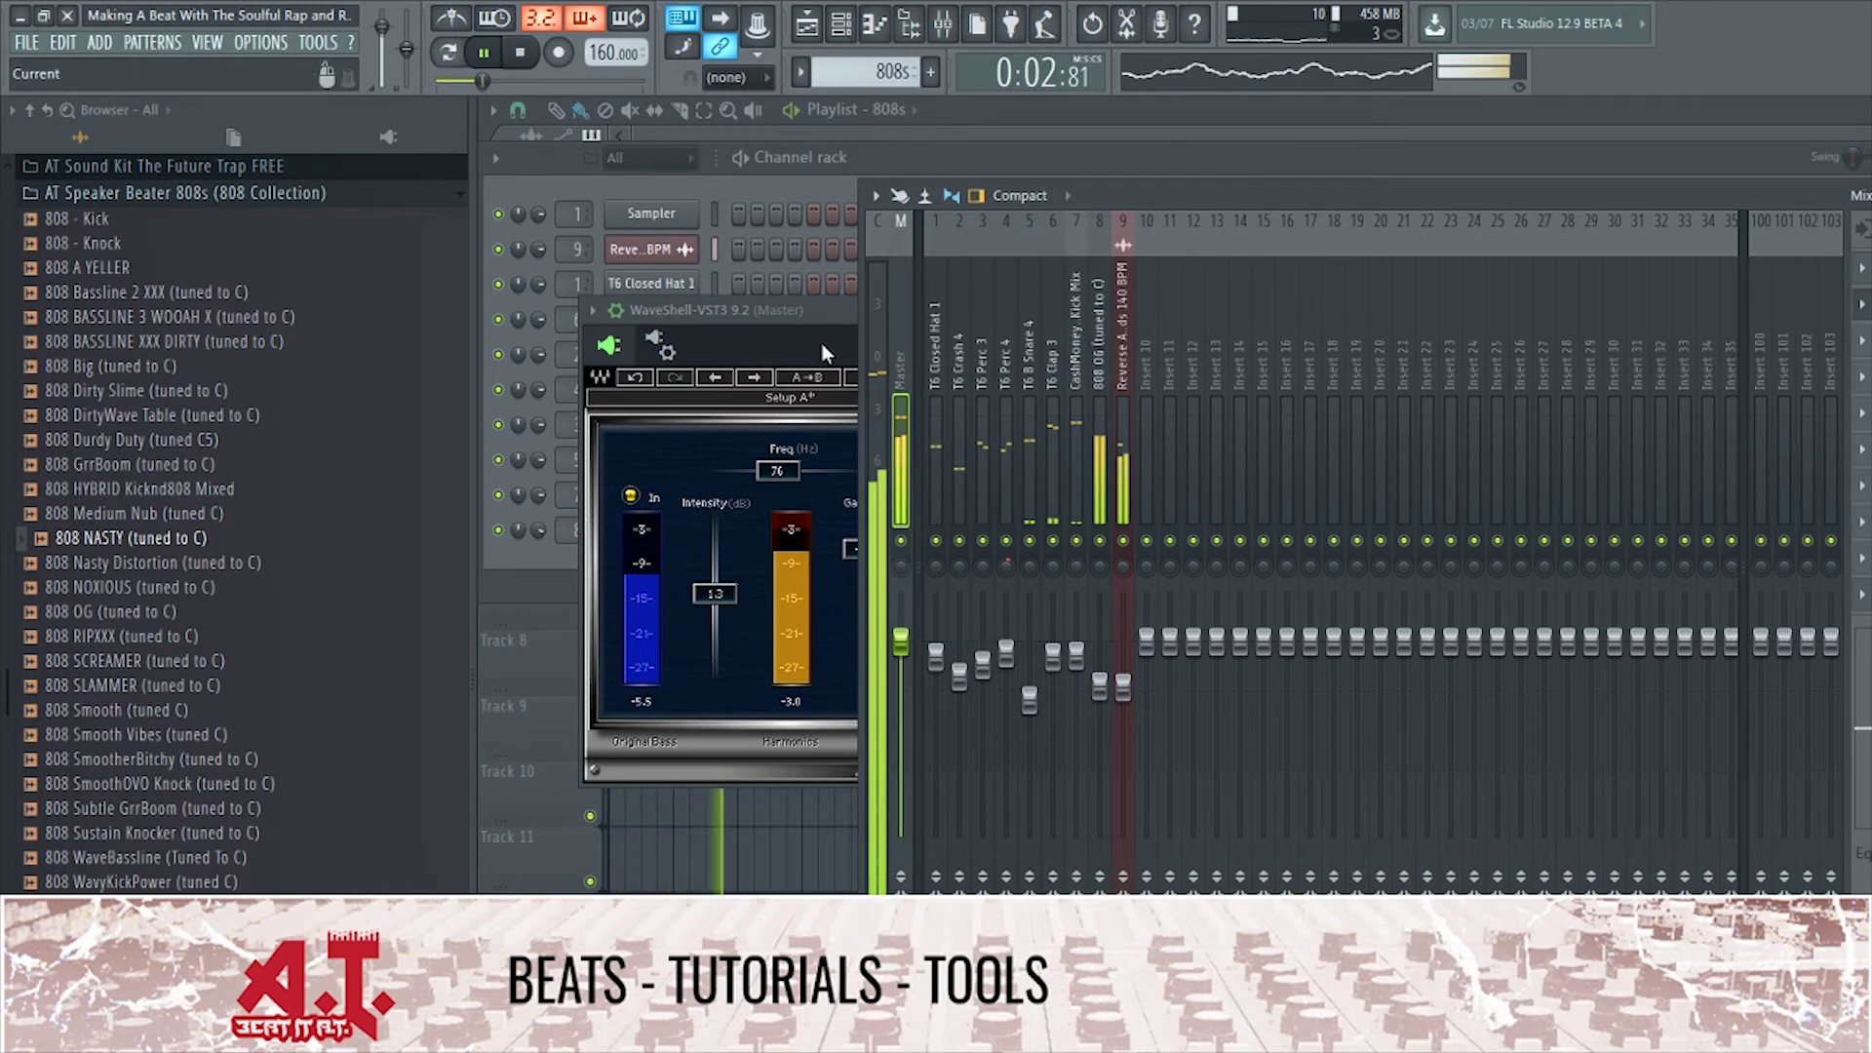
click(807, 308)
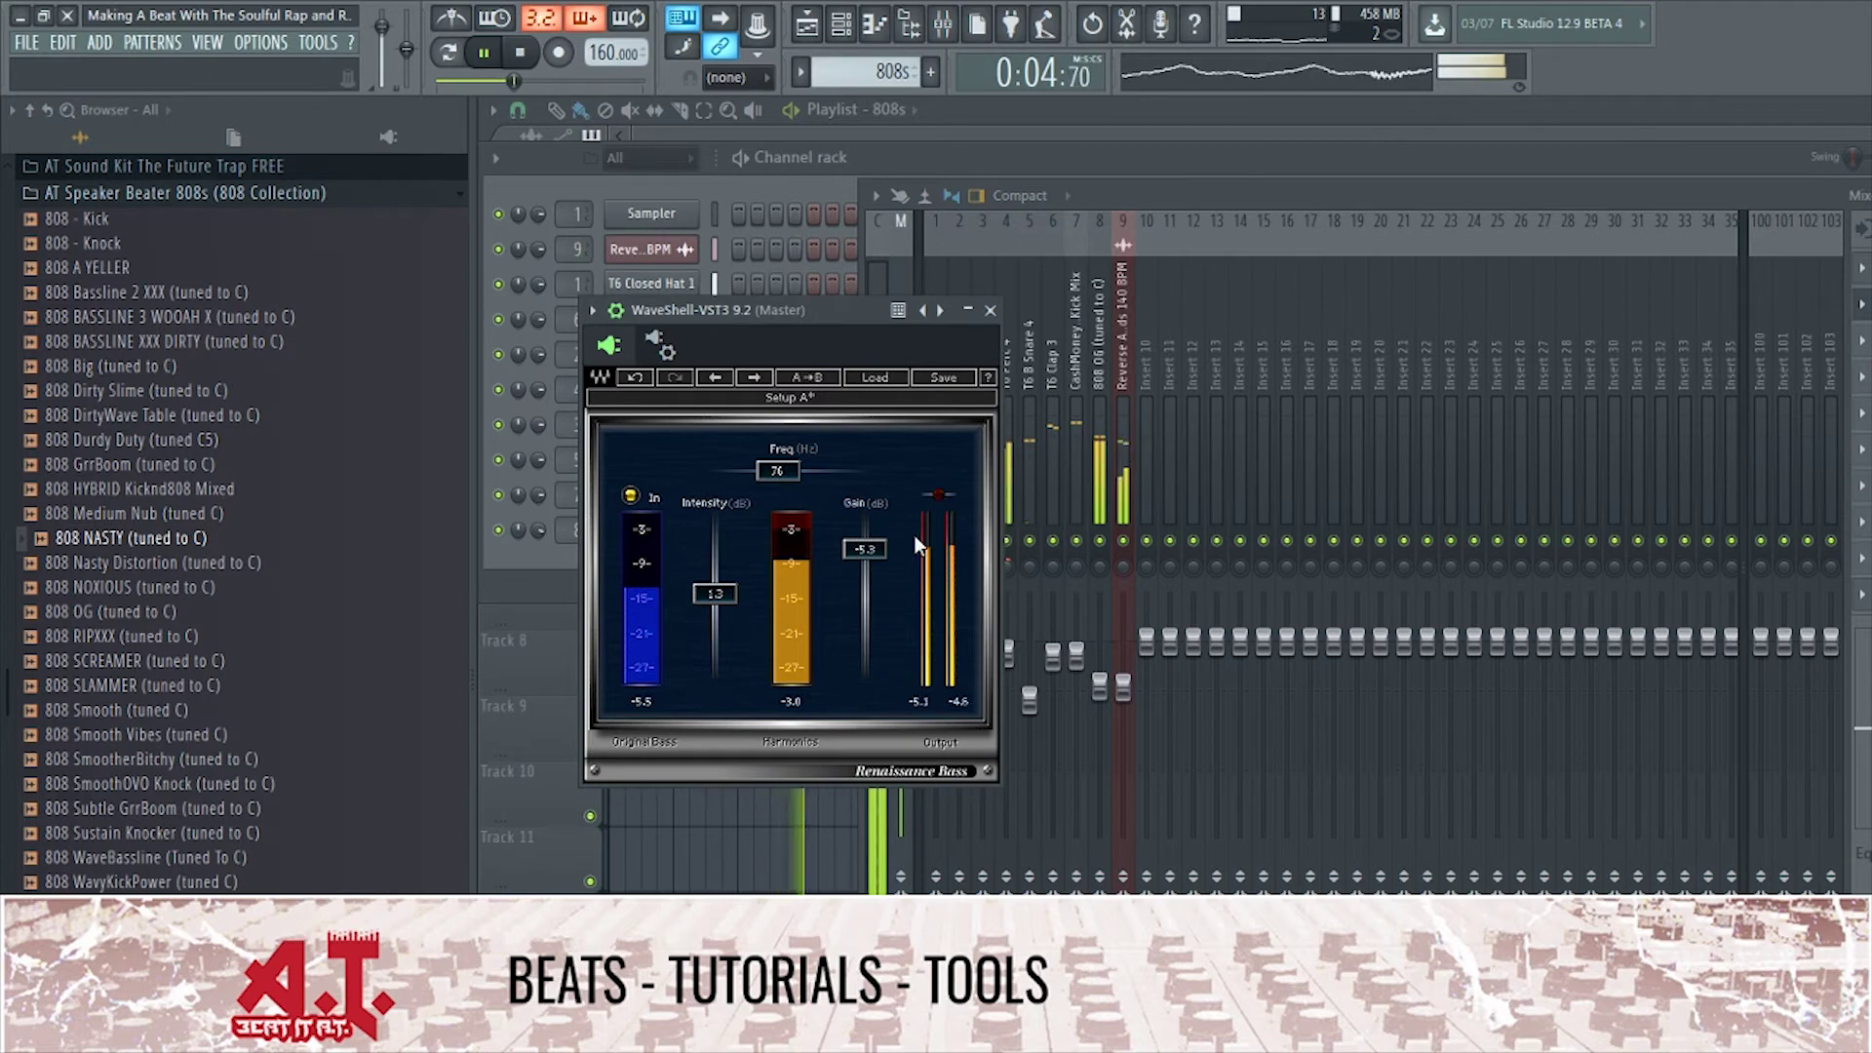
drag(864, 548, 865, 550)
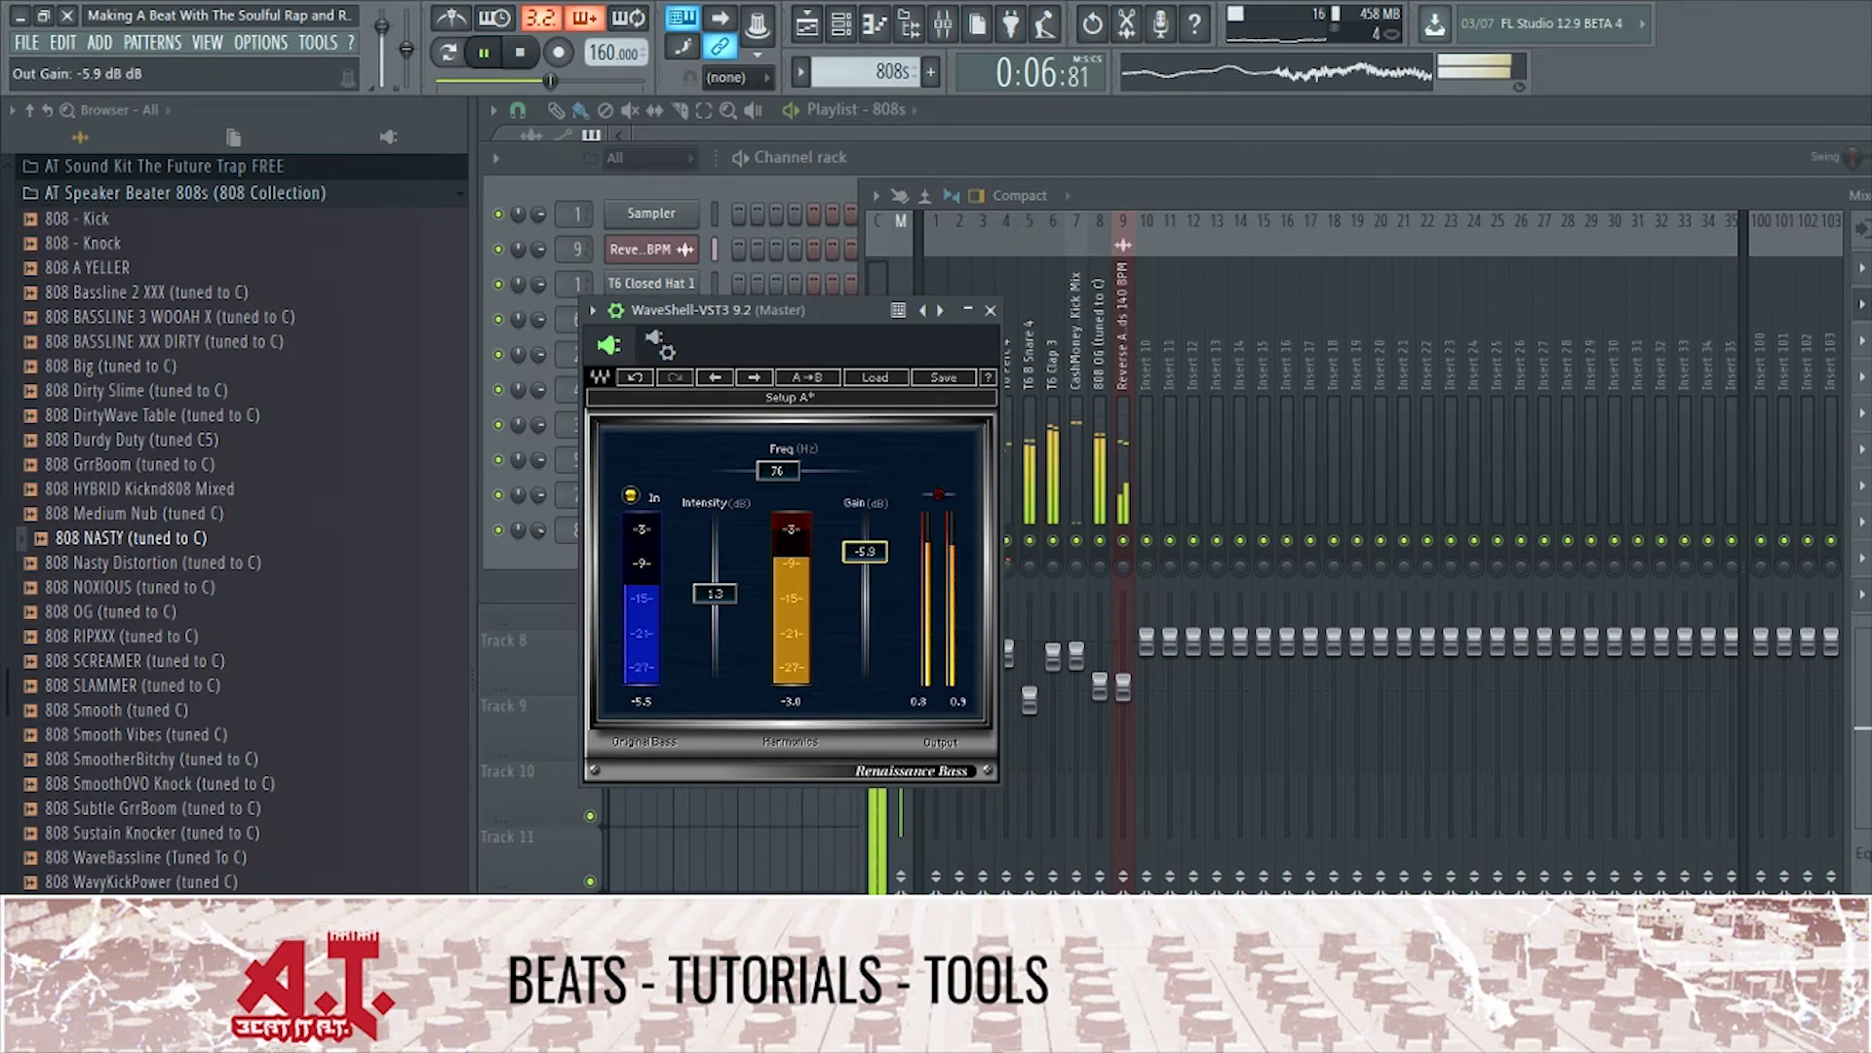
click(937, 497)
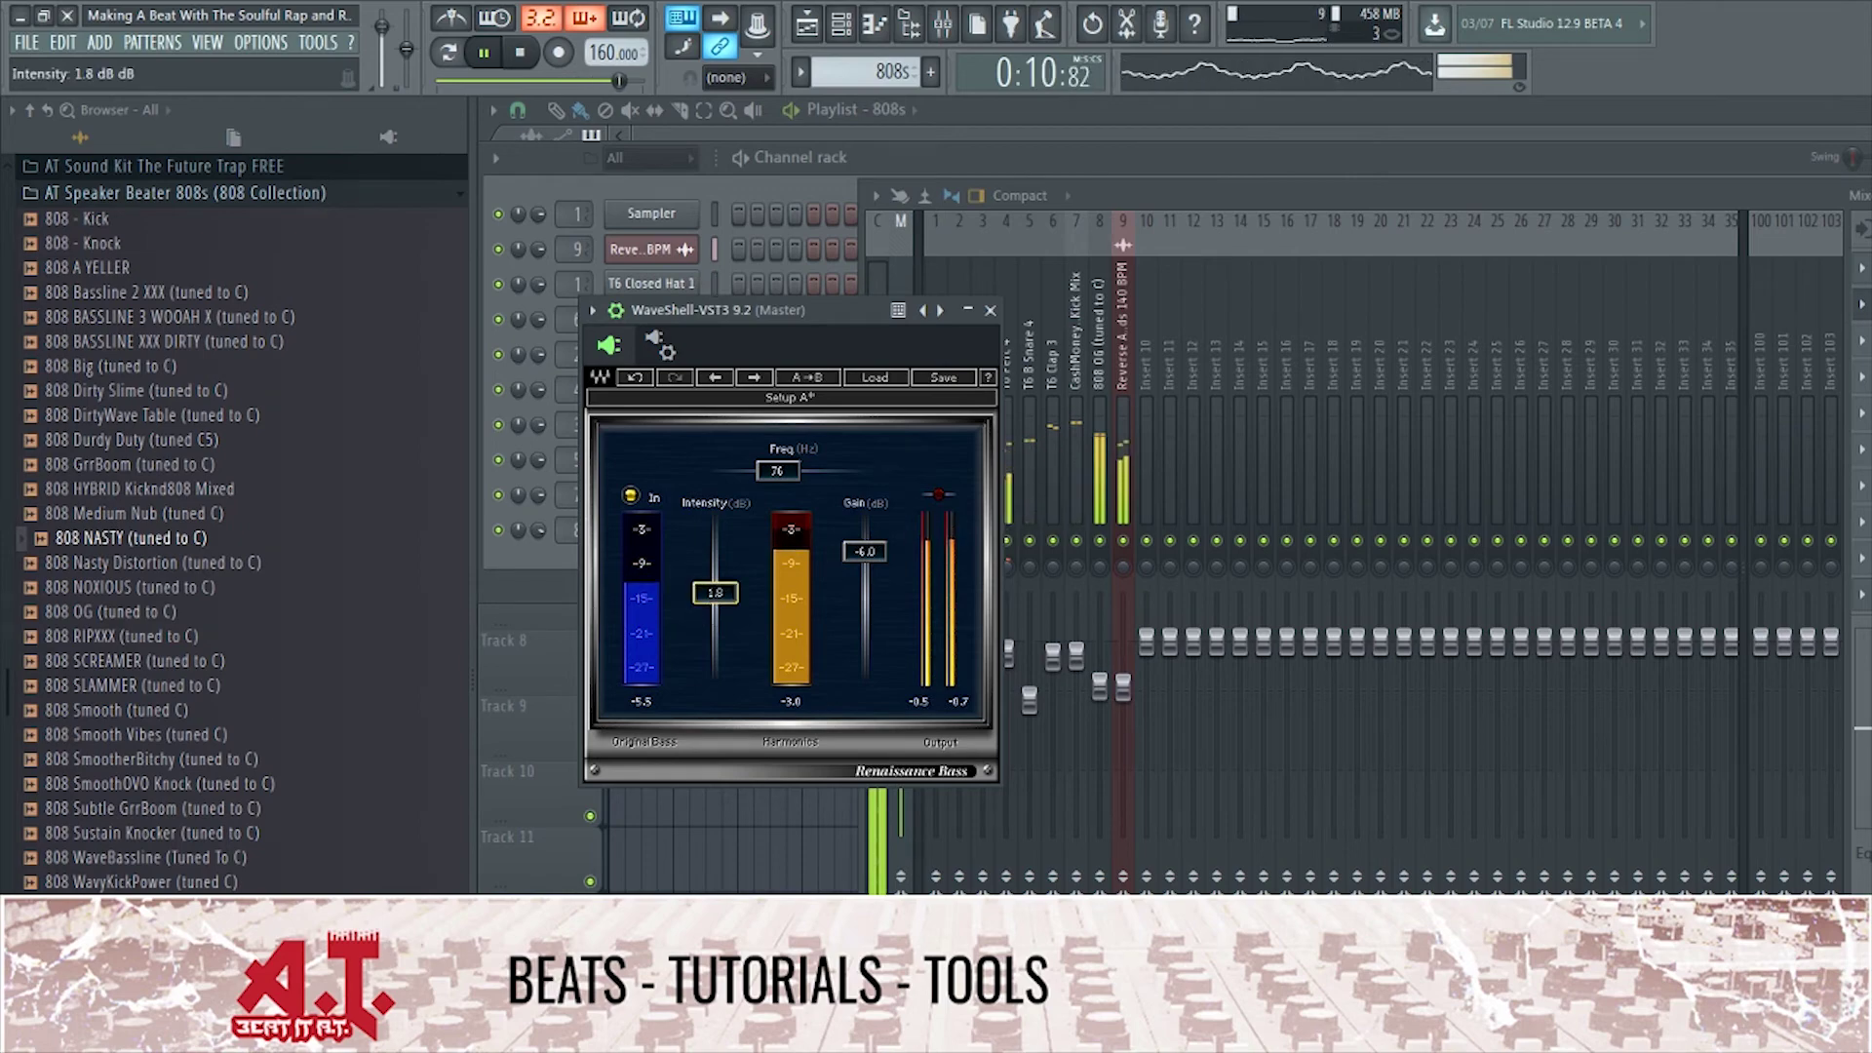
key(space)
click(989, 310)
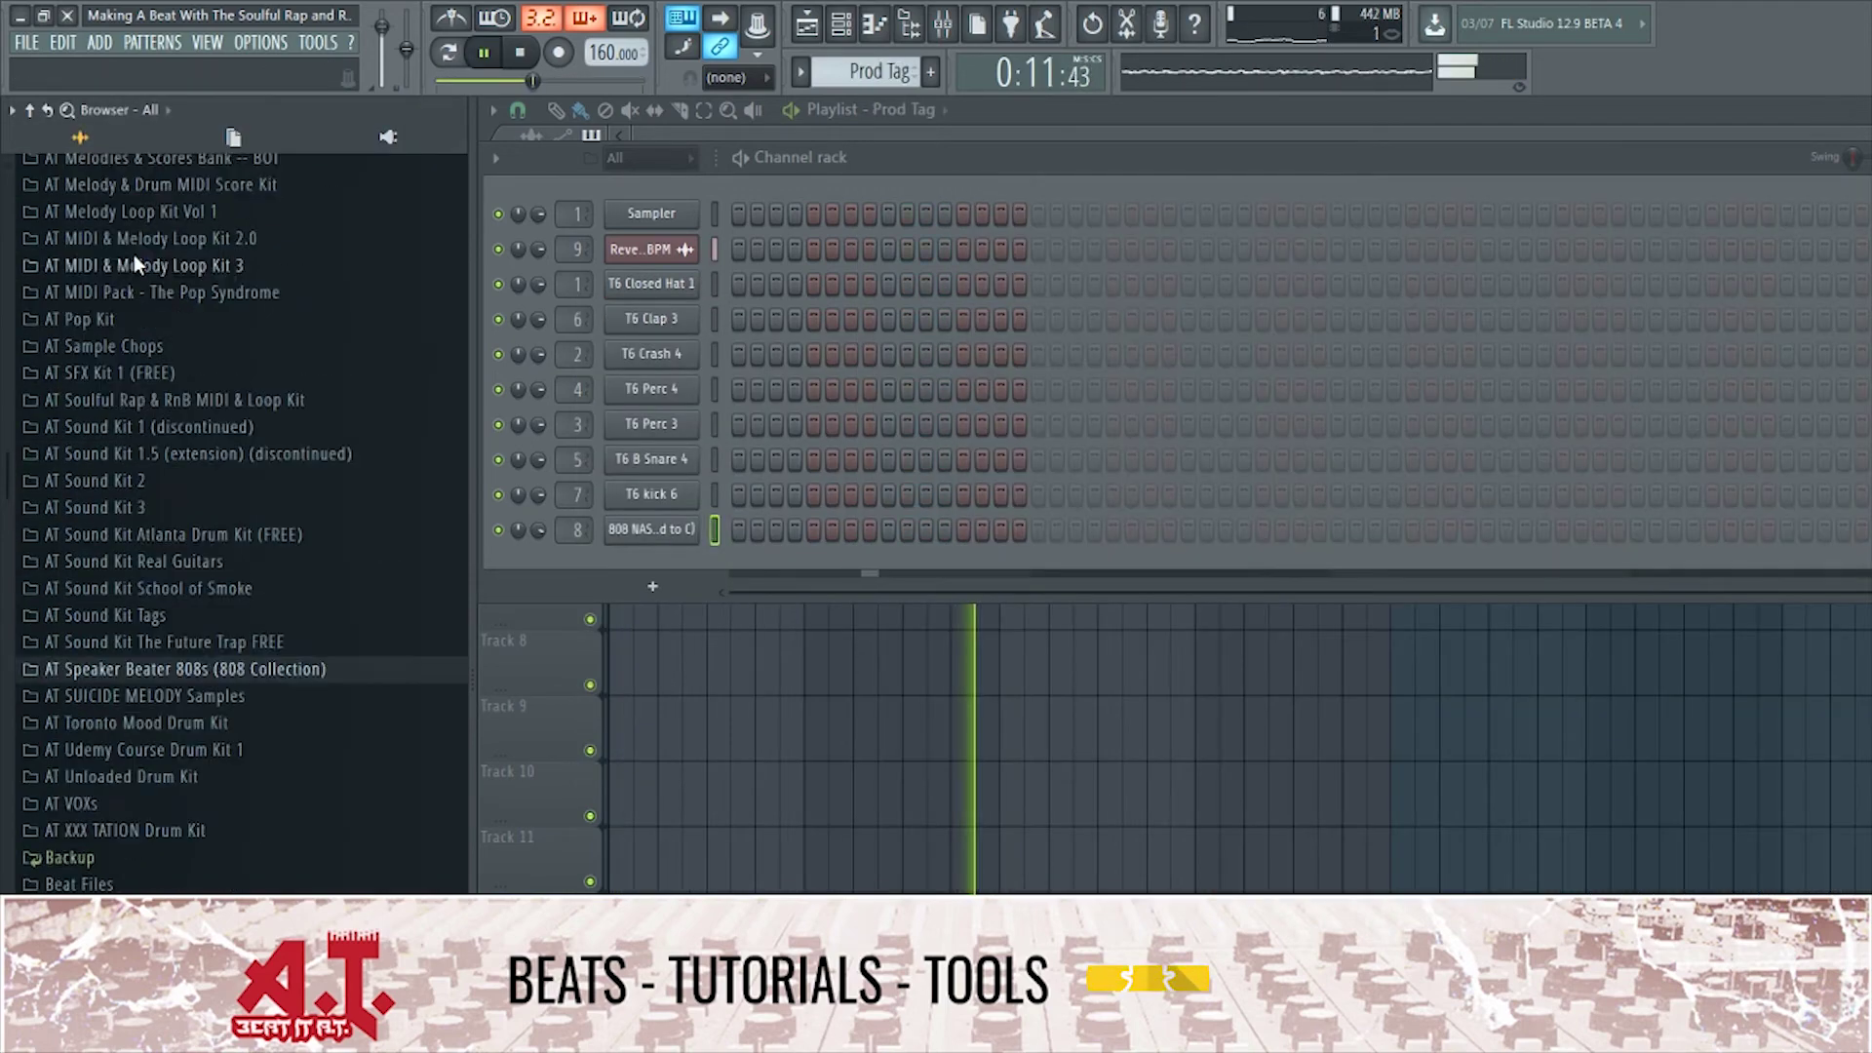
Find the AT Sound Kit Tags folder and add the Beat It AT What Up_2 tag as a channel routed to mixer track 10.
scroll(220, 269, up, 2)
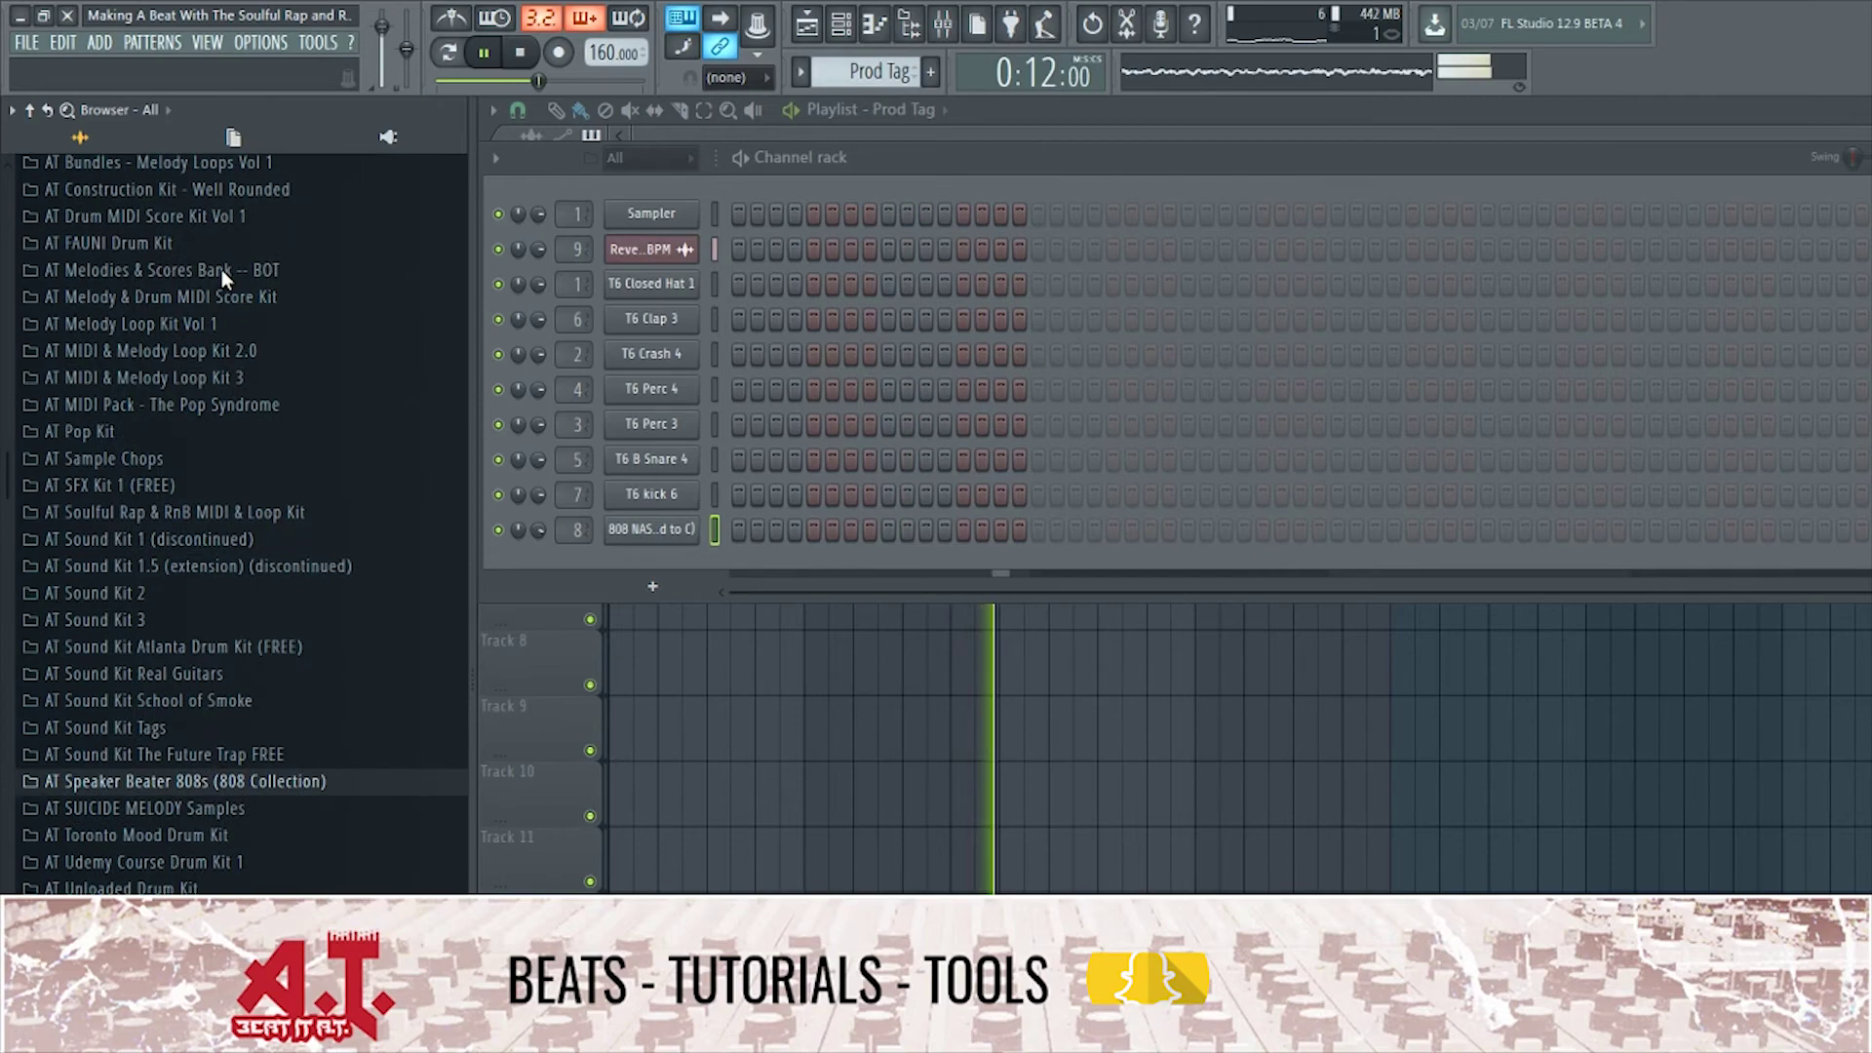
scroll(200, 449, up, 3)
scroll(200, 448, down, 3)
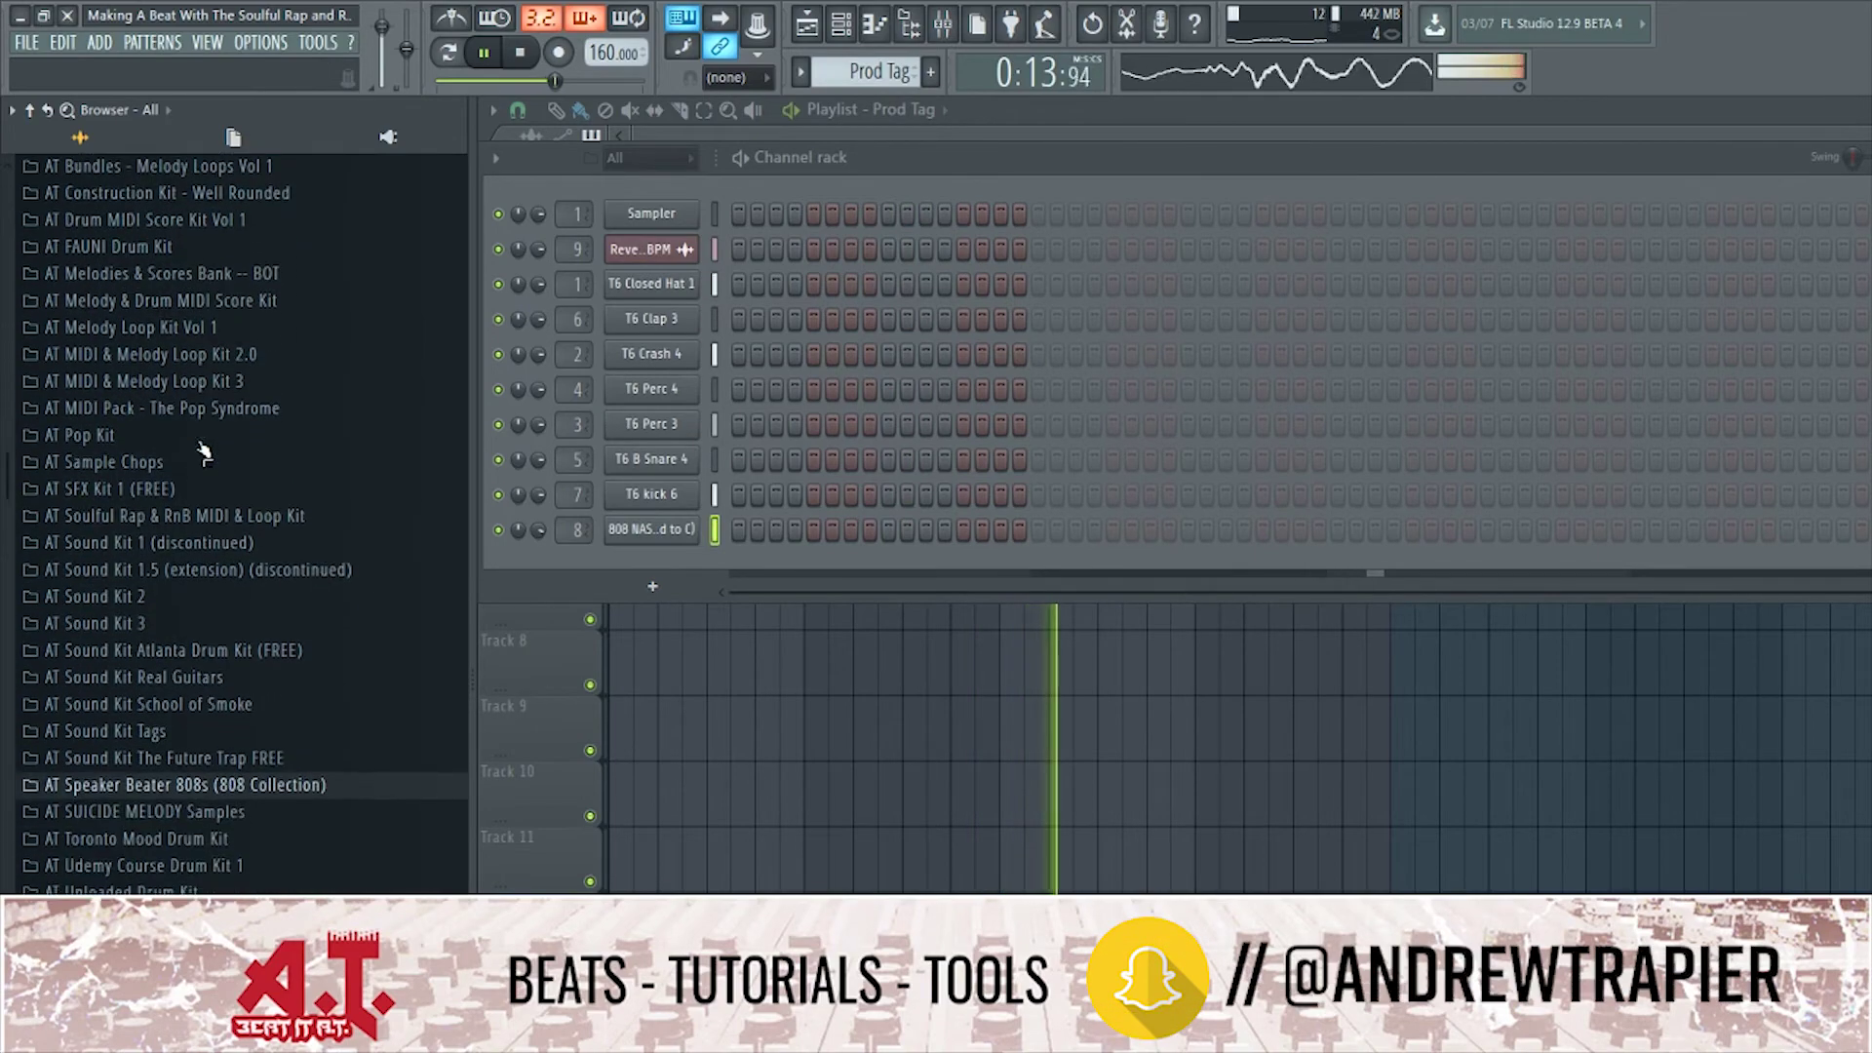
scroll(202, 453, up, 4)
scroll(201, 453, down, 1)
scroll(190, 418, up, 3)
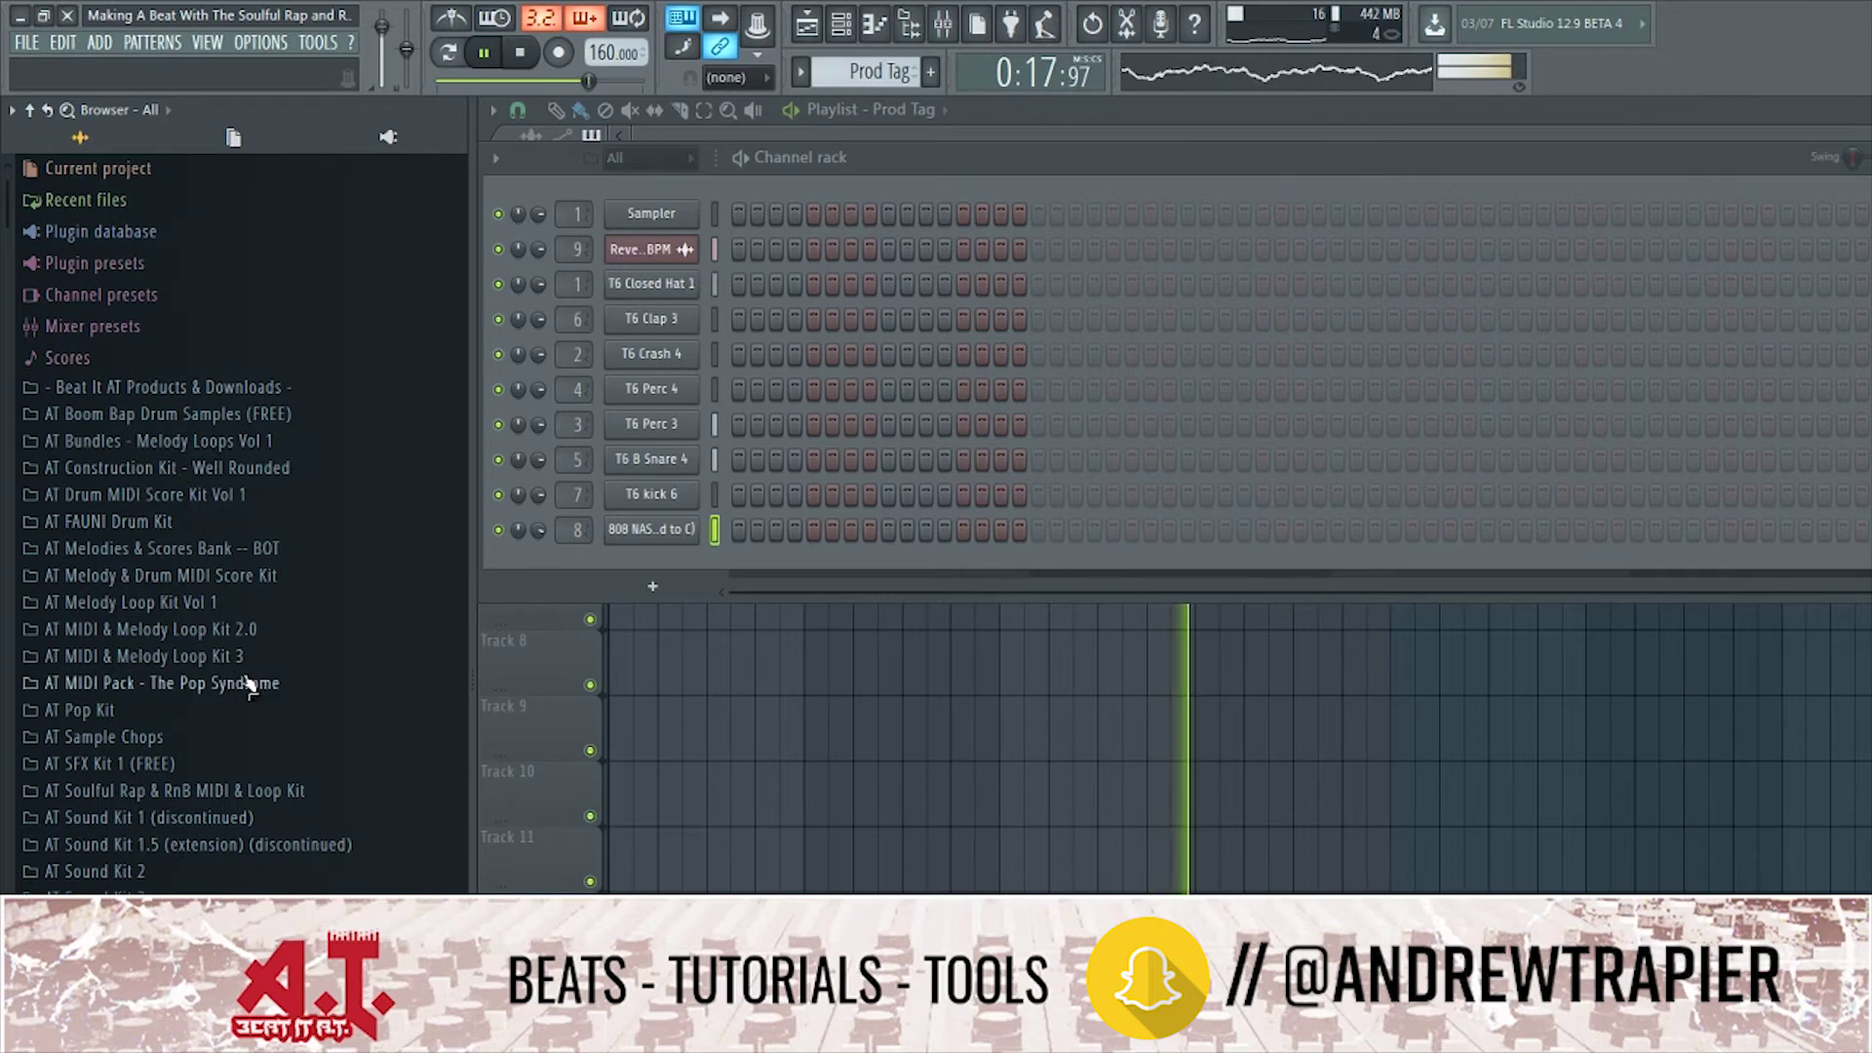
scroll(187, 726, down, 3)
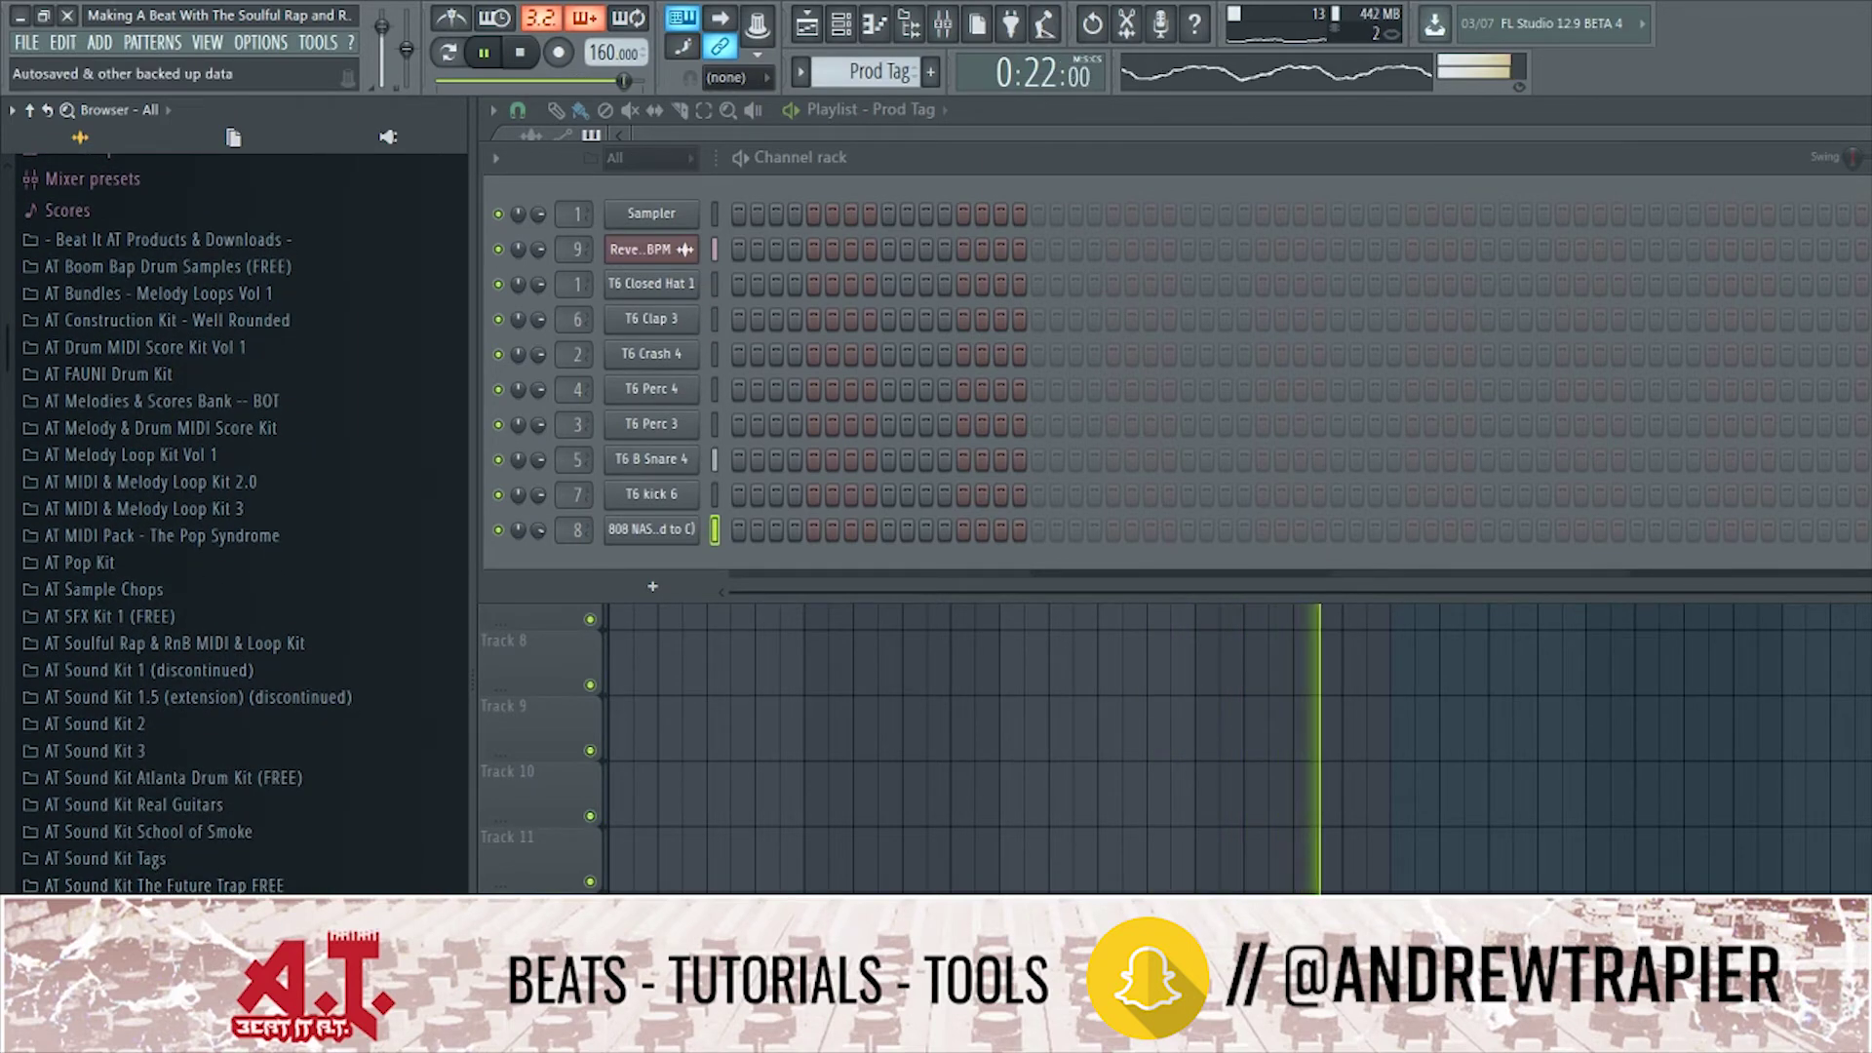
click(158, 862)
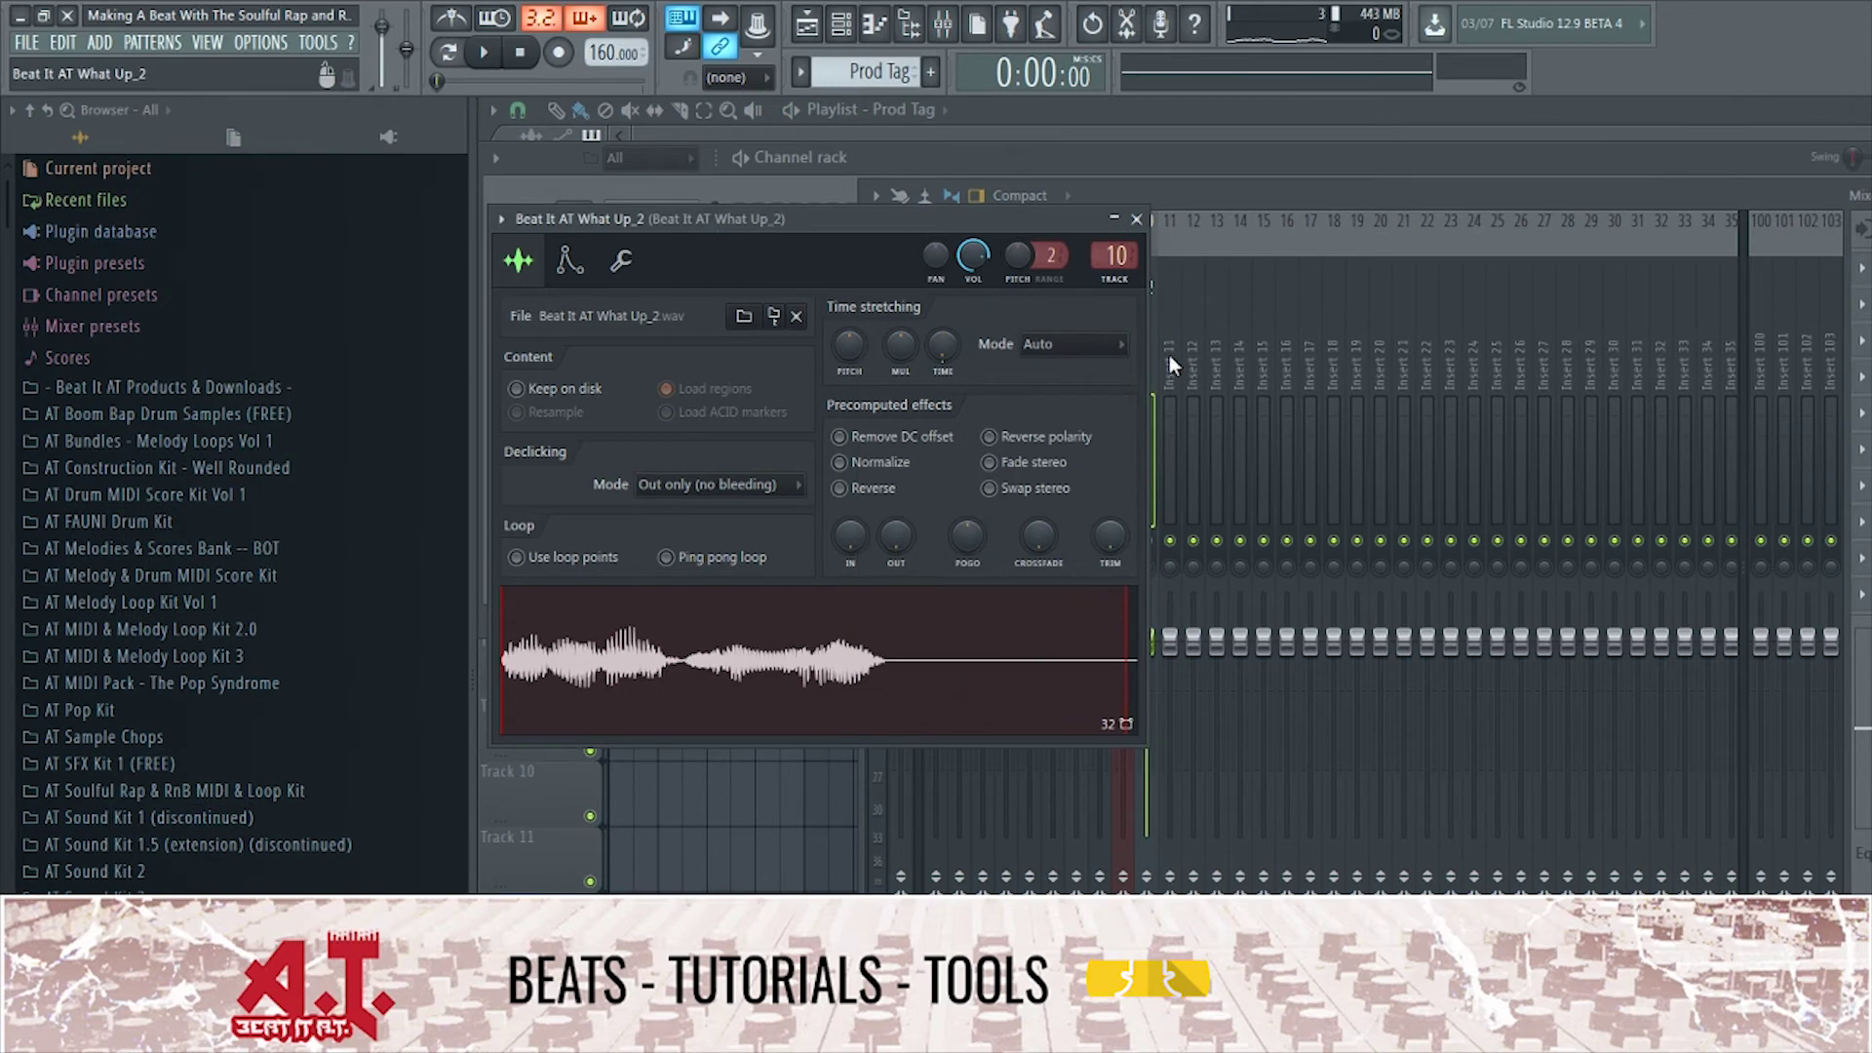
click(1136, 219)
Load the Beat It AT What Up mixer preset onto the producer tag's track 10 and lower that track's fader.
click(93, 326)
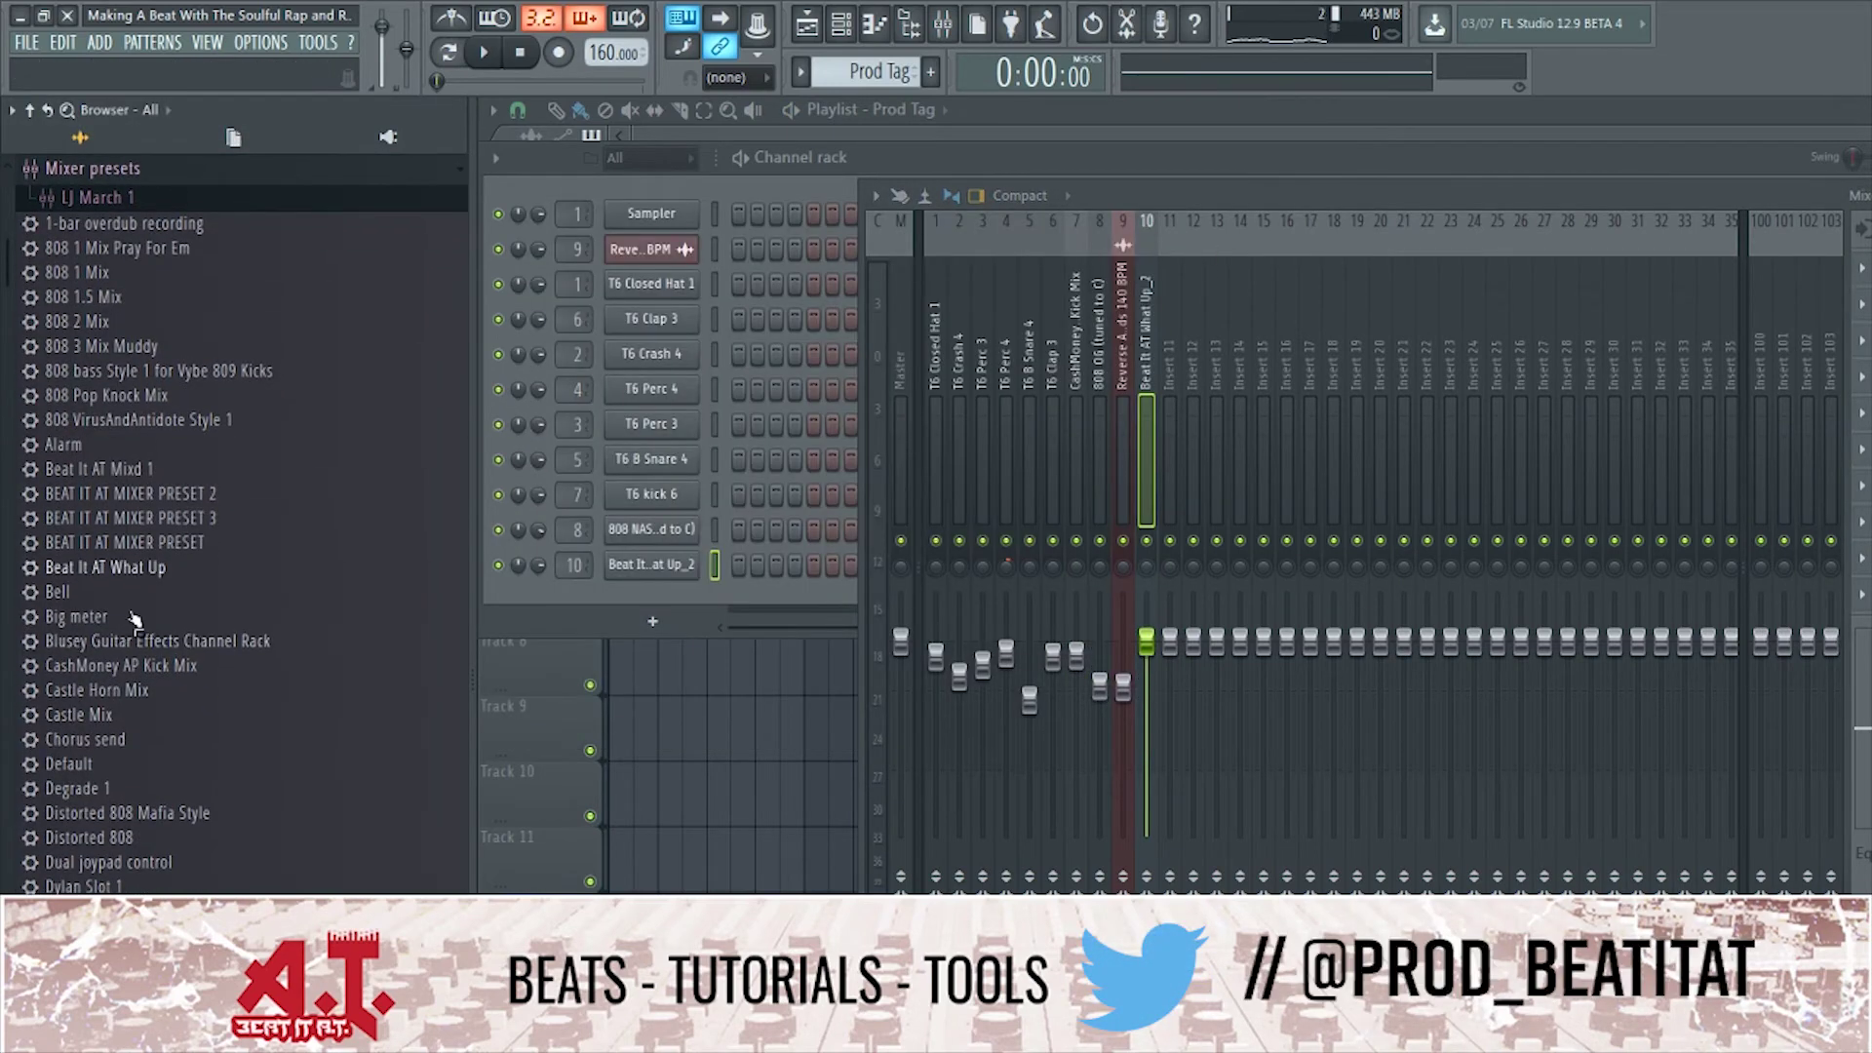
drag(1087, 465, 1147, 445)
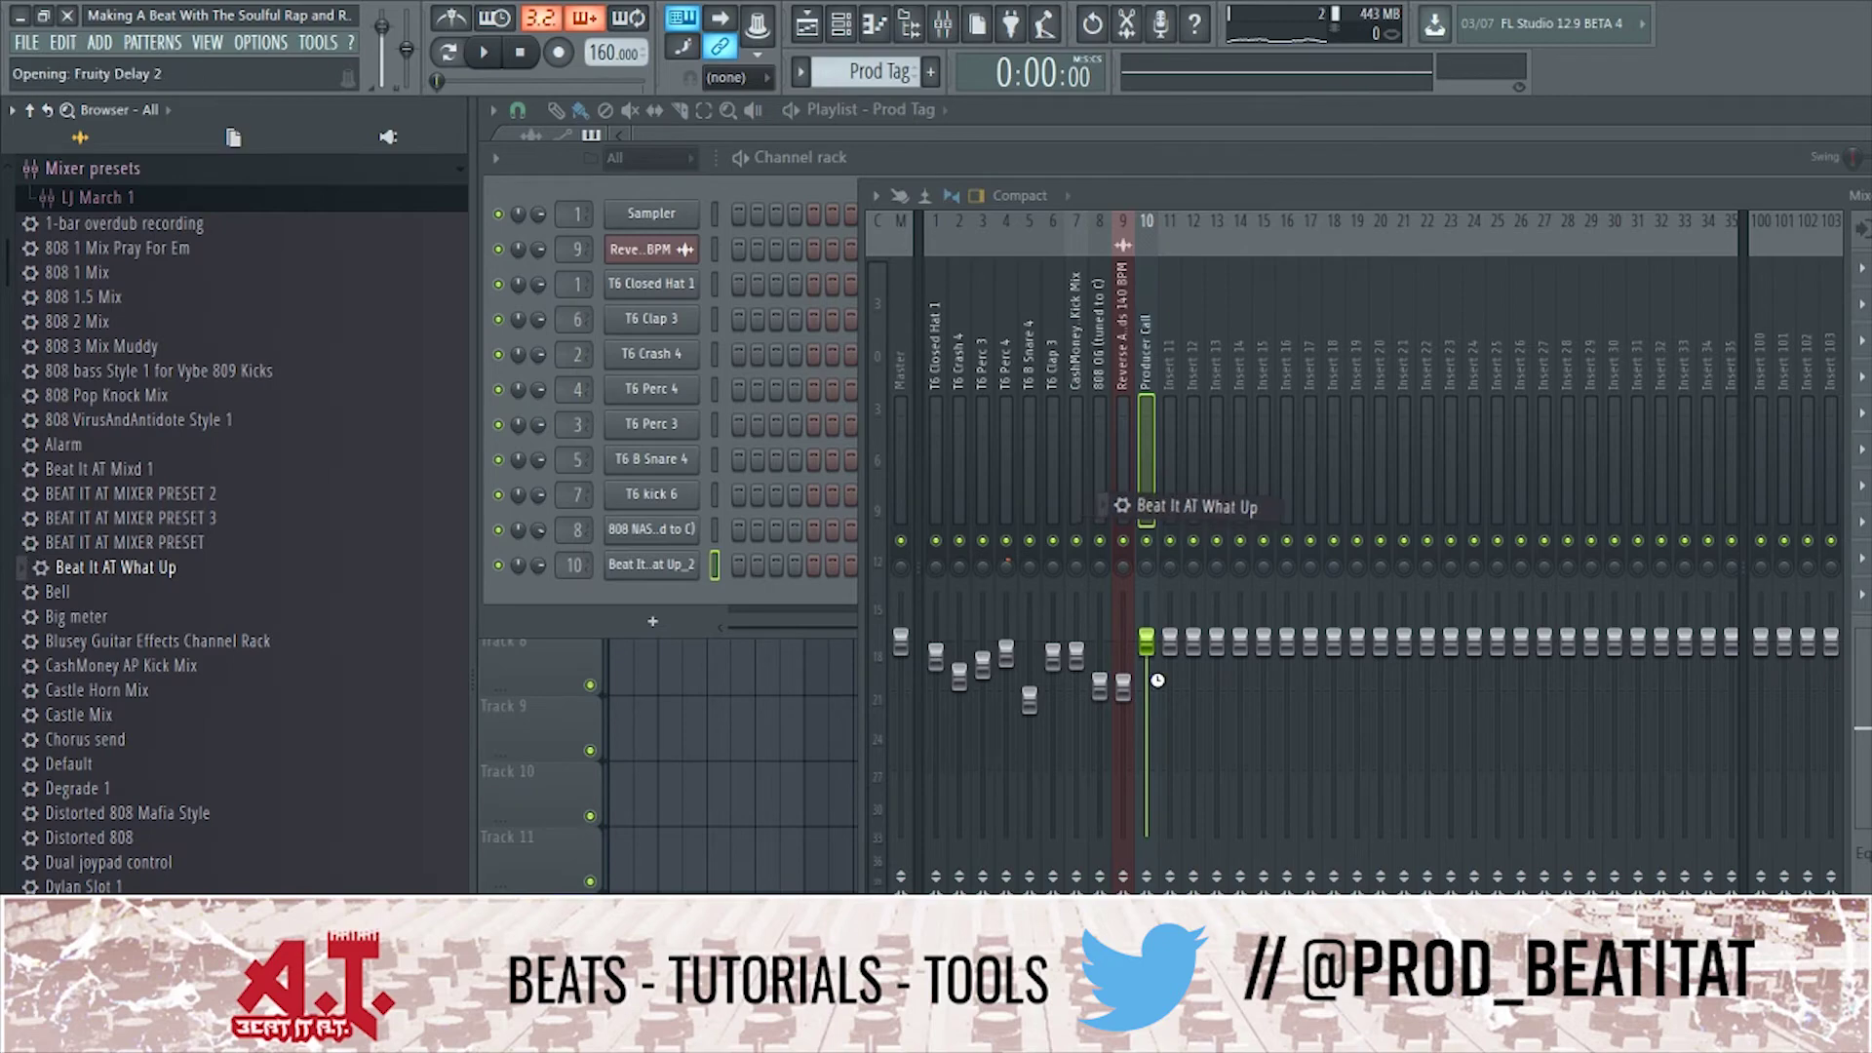
drag(1146, 699, 1146, 684)
Play the arrangement briefly and inspect the Prod Tag clip's pattern in the channel rack.
key(space)
click(764, 847)
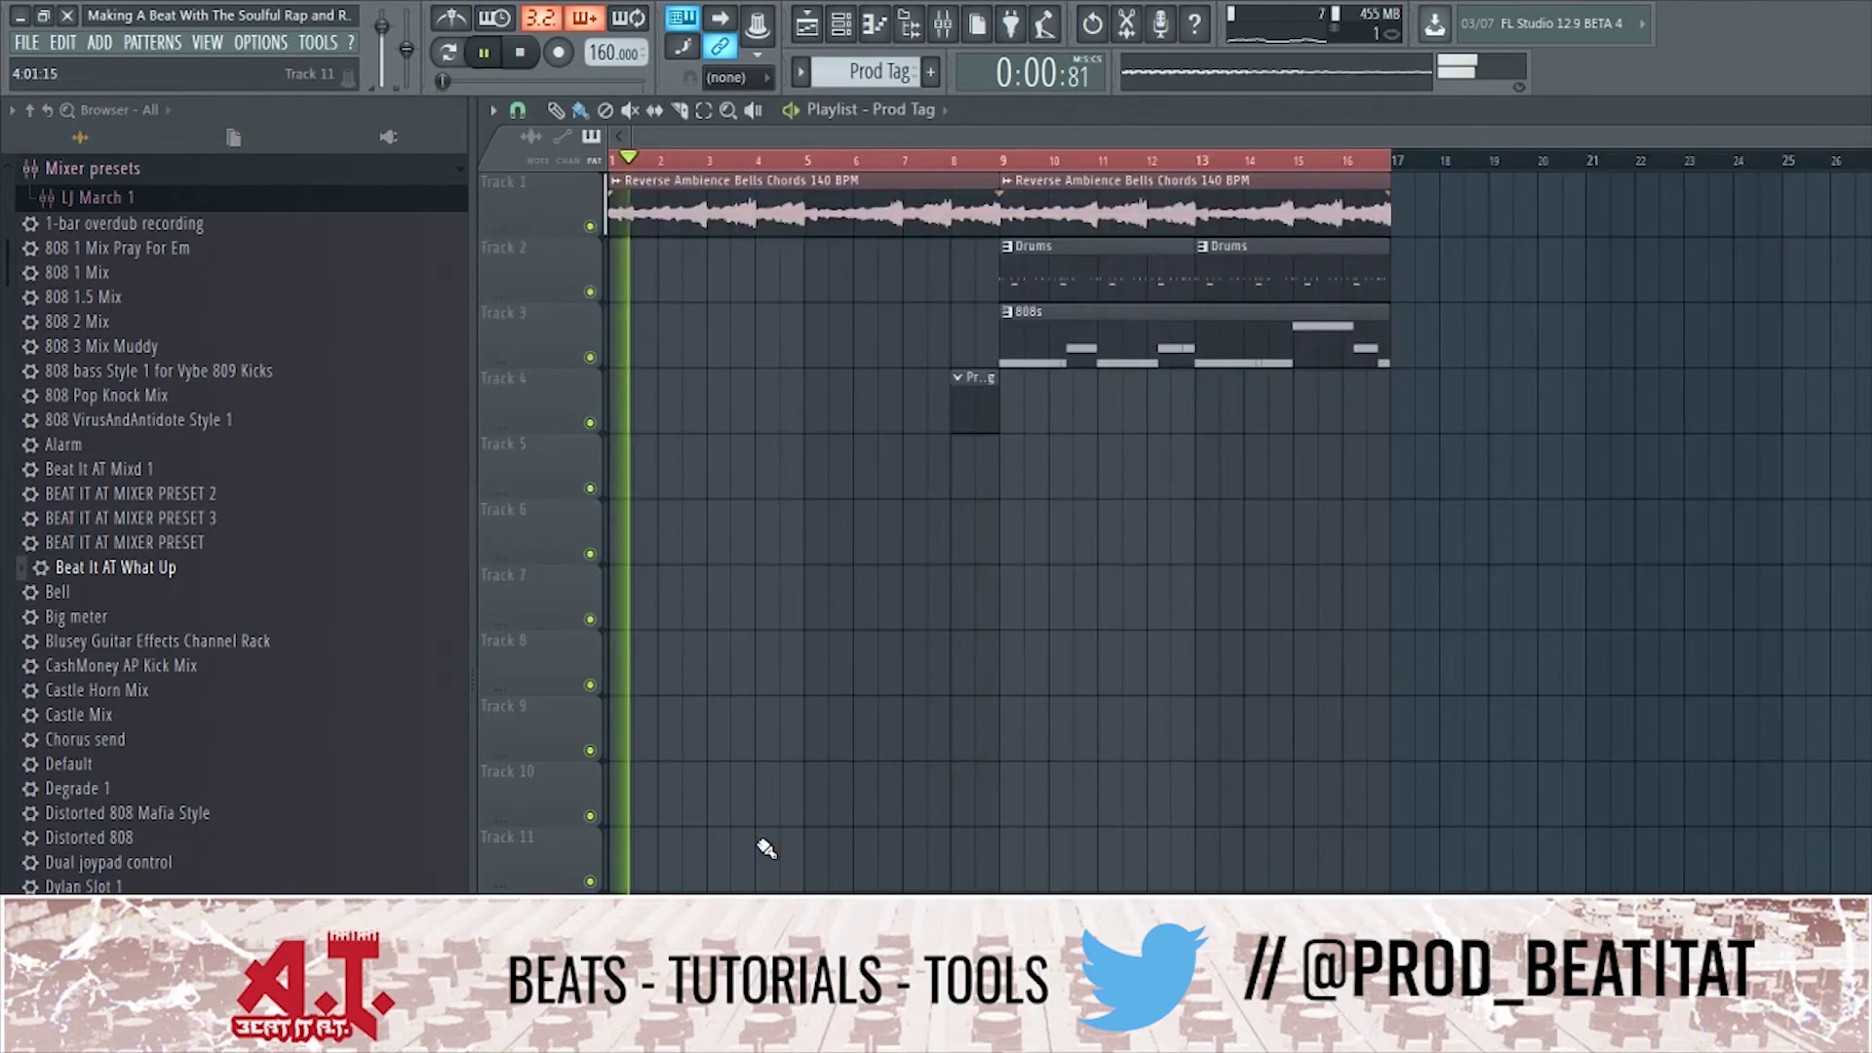
key(space)
double_click(986, 417)
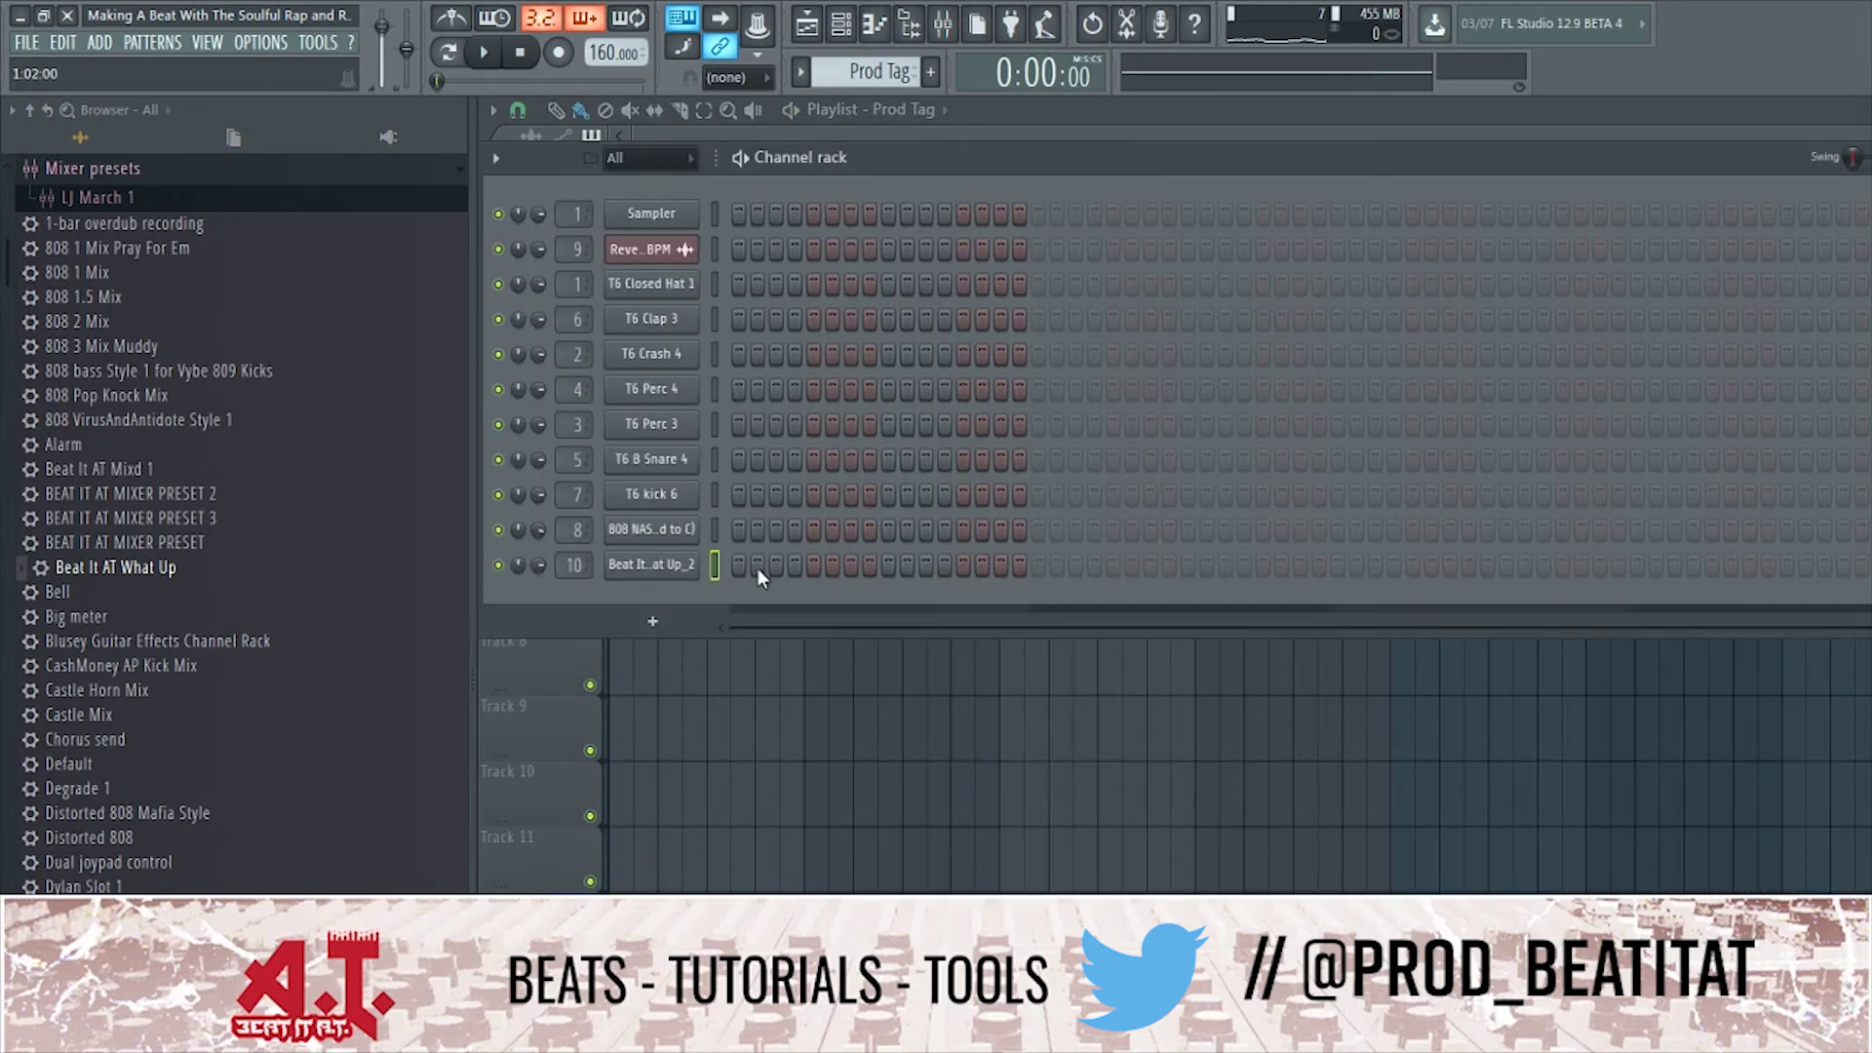
click(769, 679)
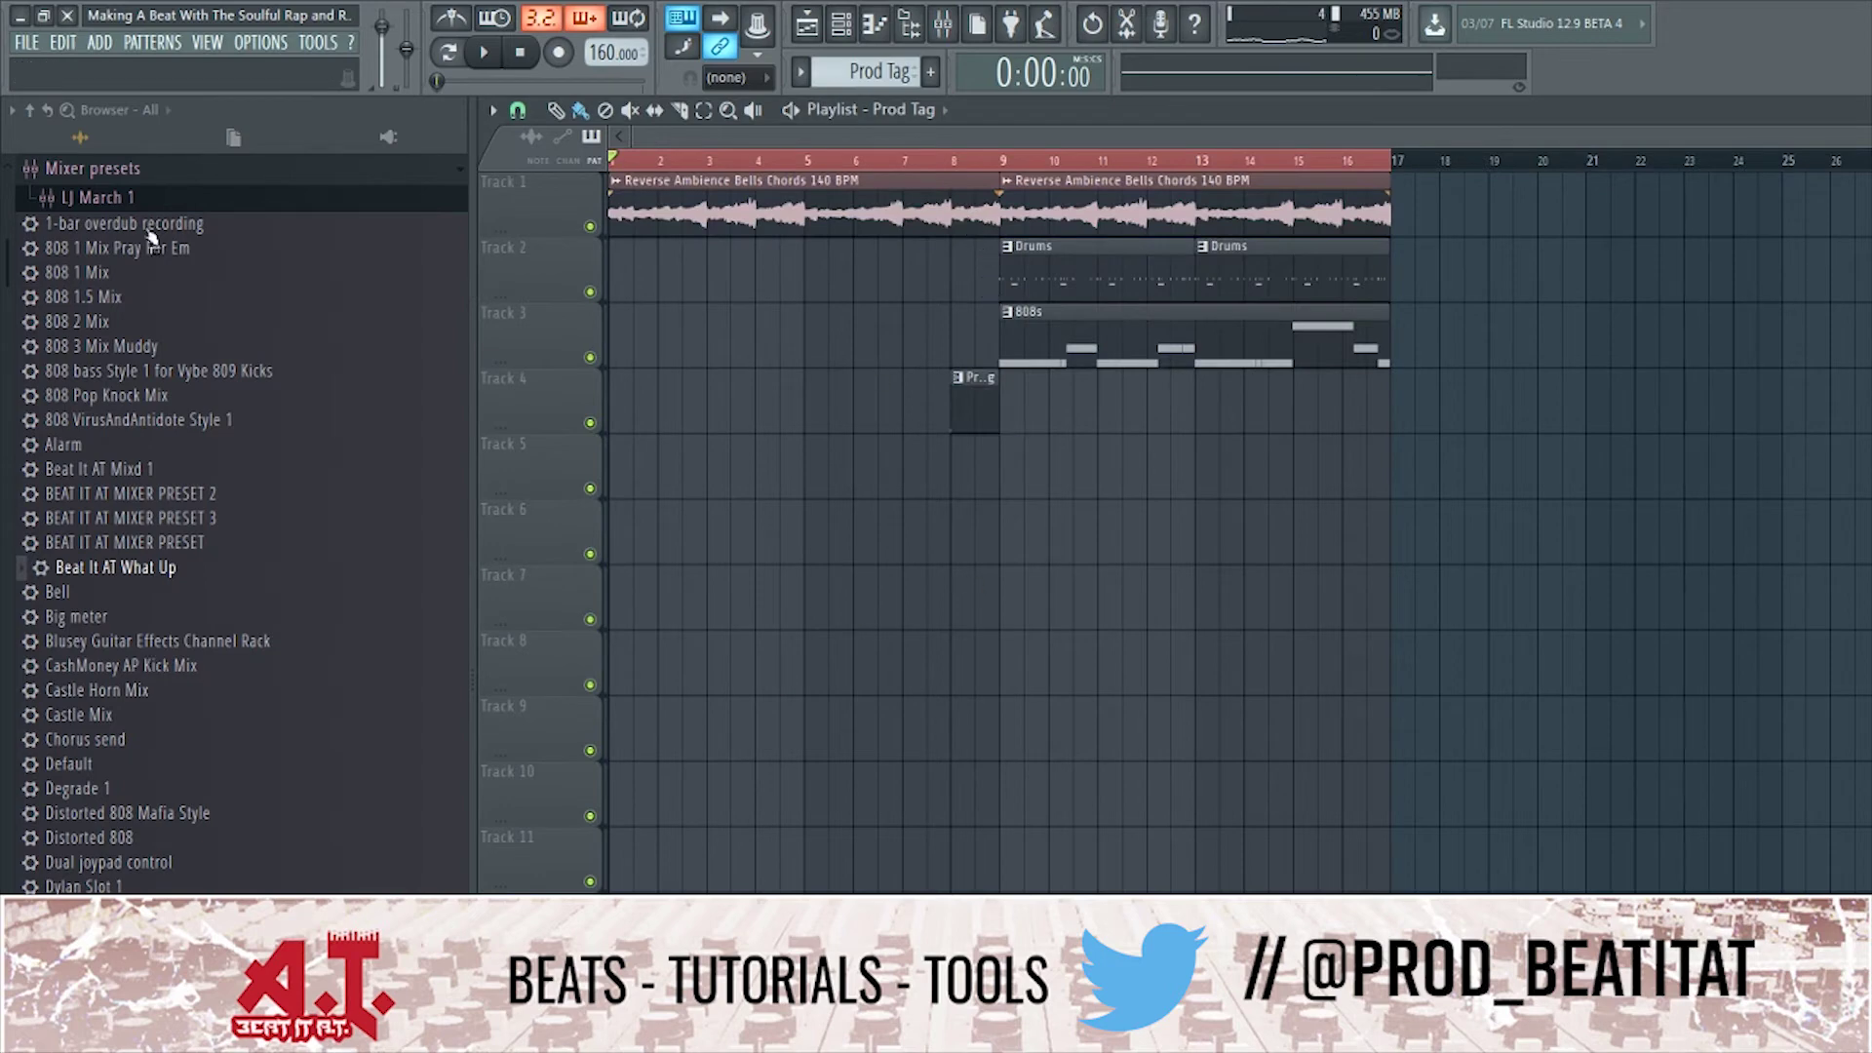
Collapse the mixer presets, open the AT SFX Kit 1 (FREE) folder and look through its vocal effects and risers.
click(117, 176)
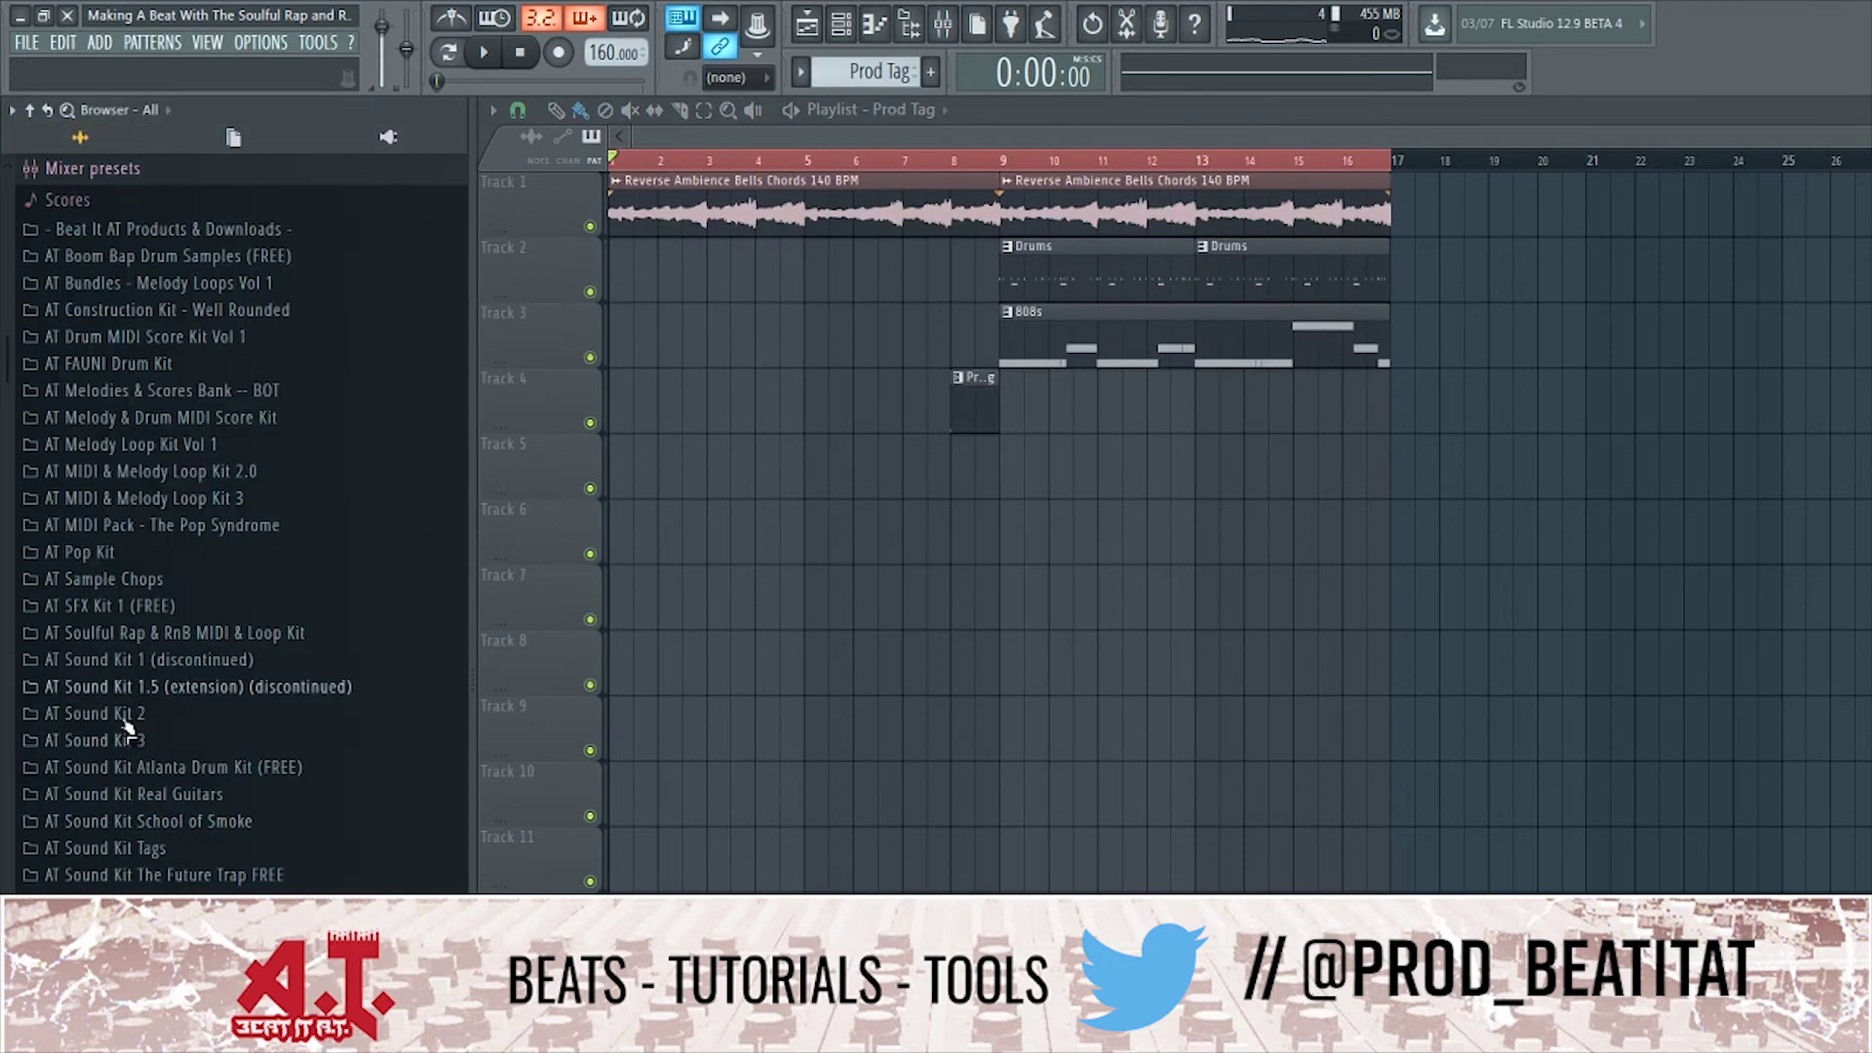
click(154, 605)
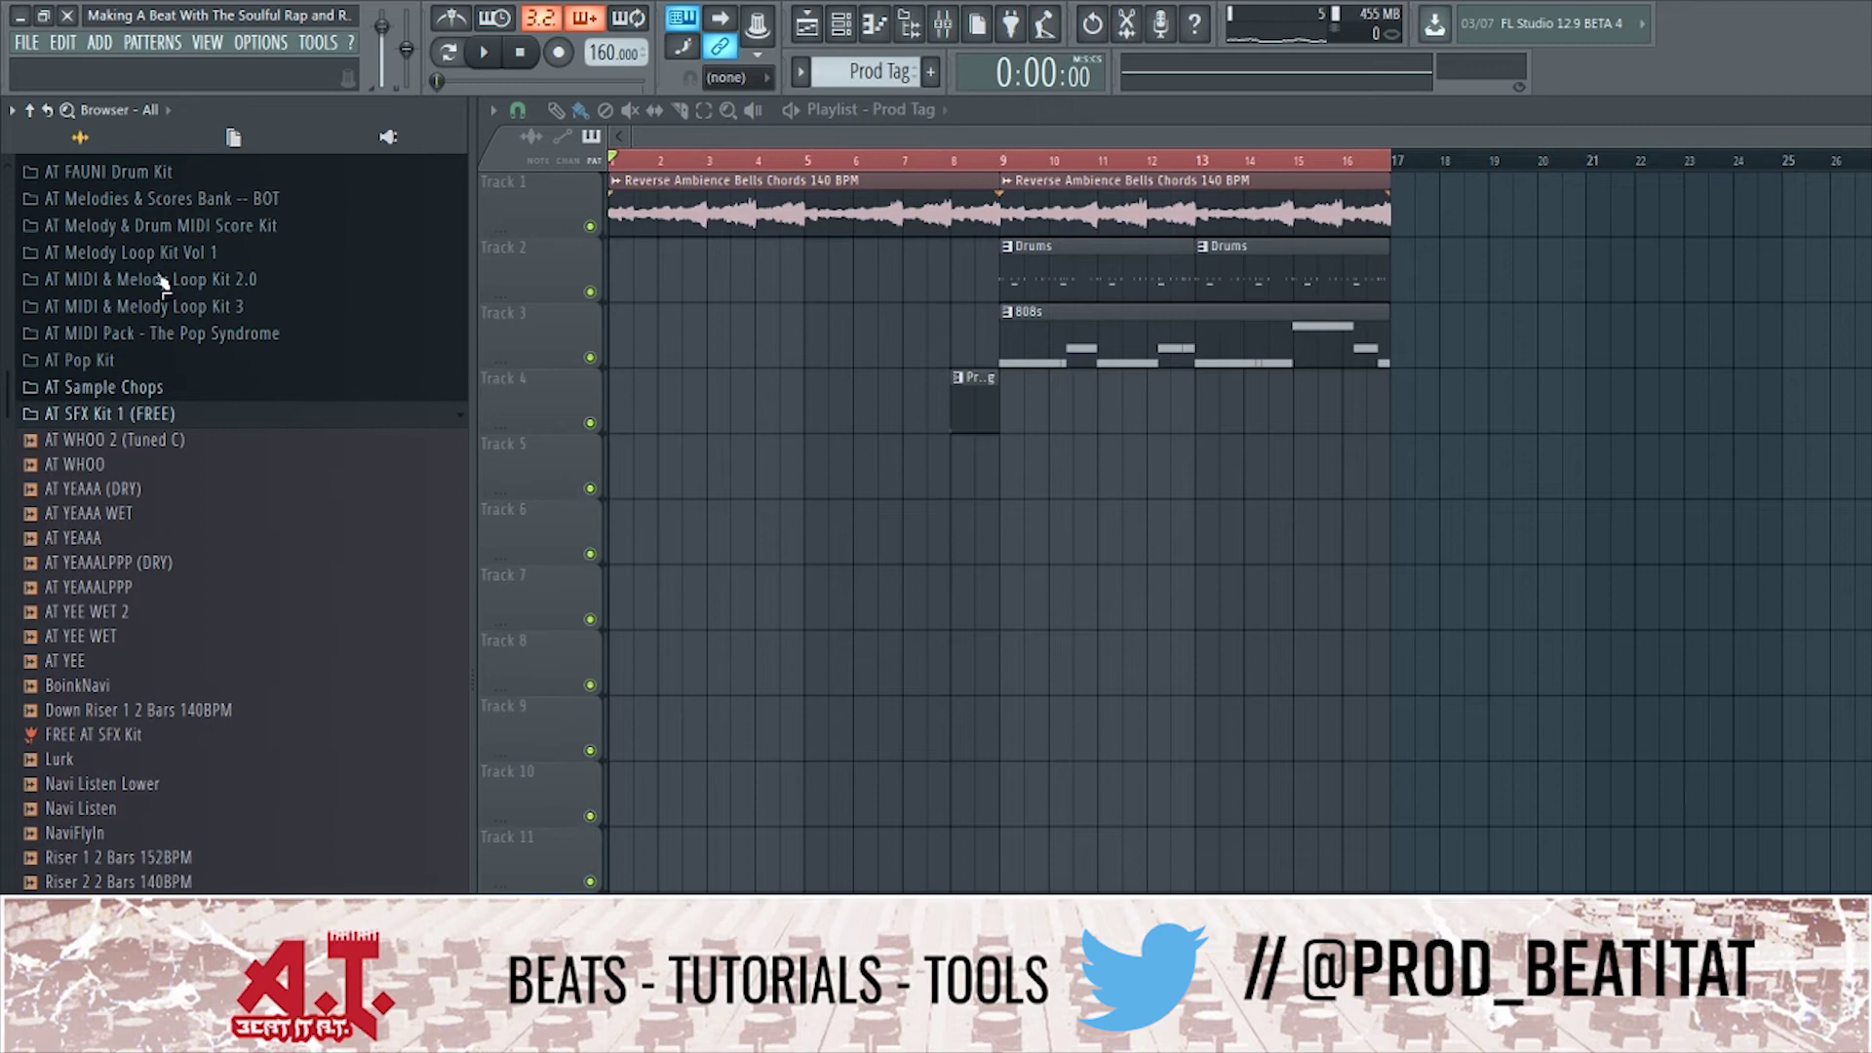
scroll(305, 589, down, 3)
scroll(313, 576, up, 5)
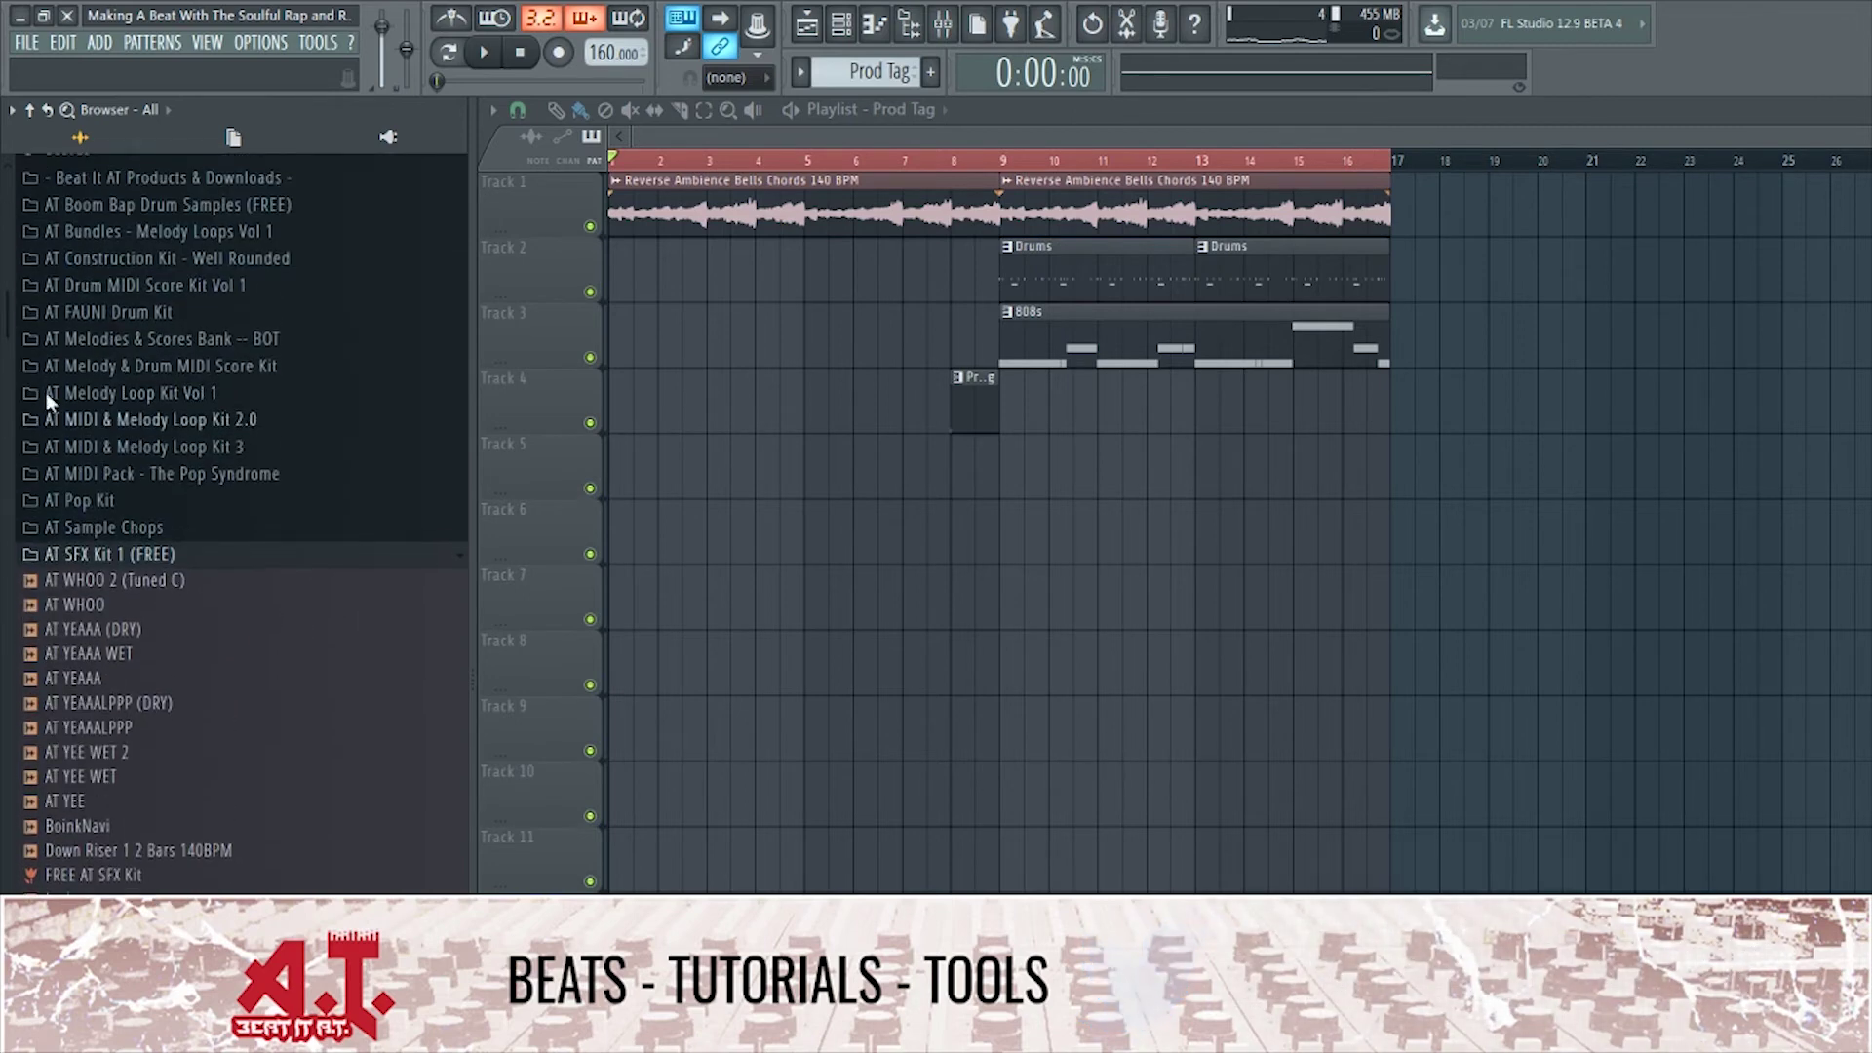
scroll(175, 661, down, 4)
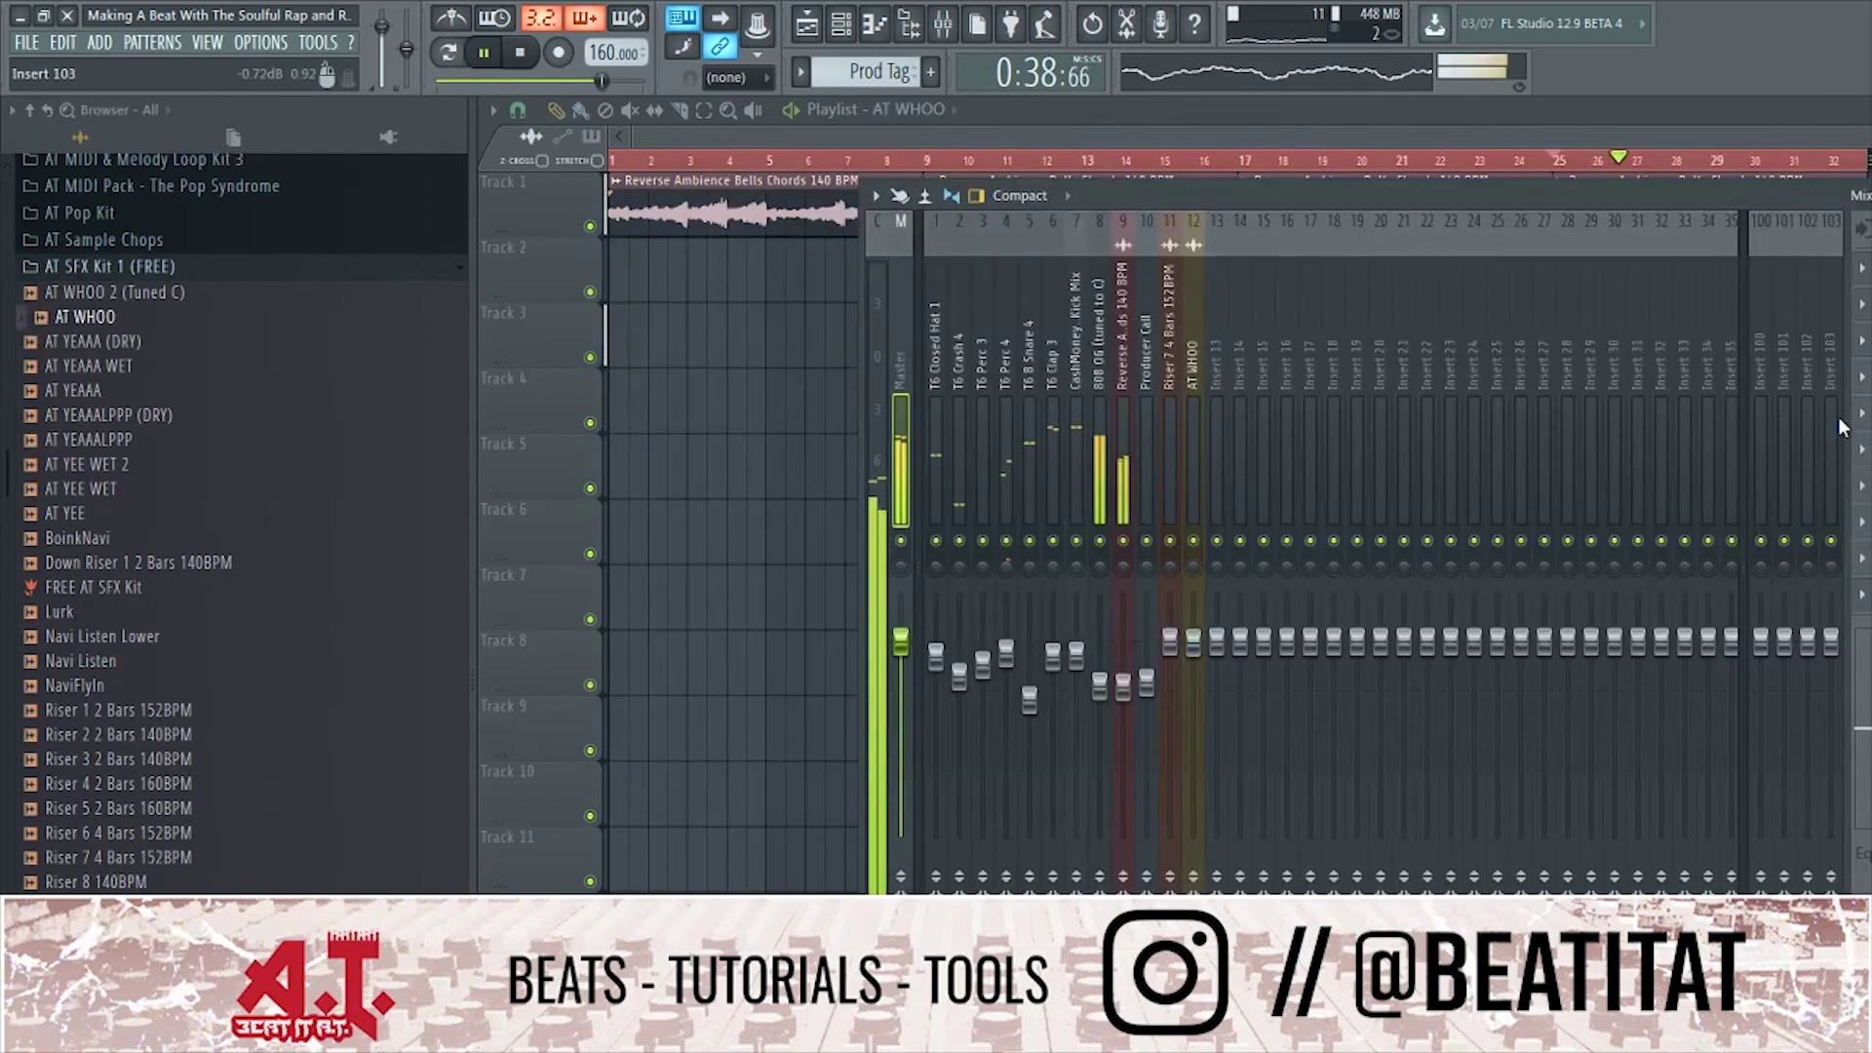
Load Fruity Parametric EQ 2 on the Master with the Mid Pass Filter preset and play the beat through it.
click(1839, 420)
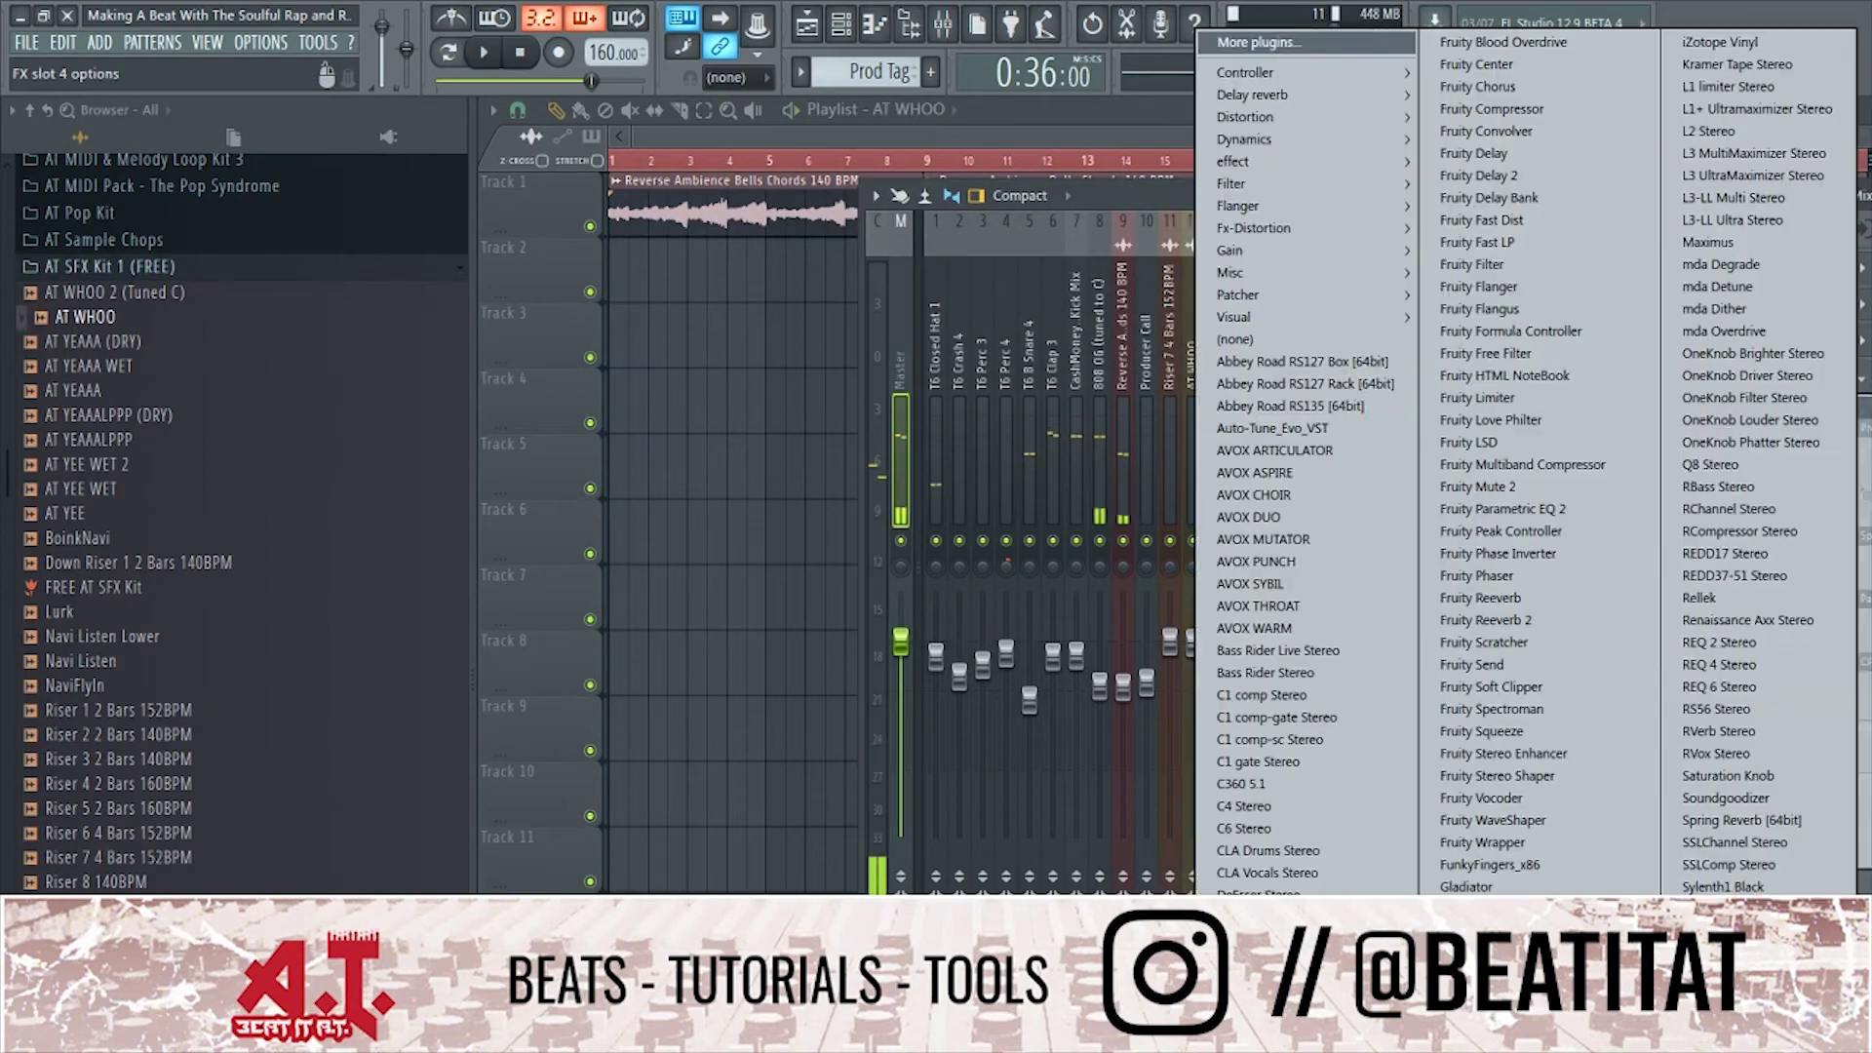
click(1552, 505)
click(653, 372)
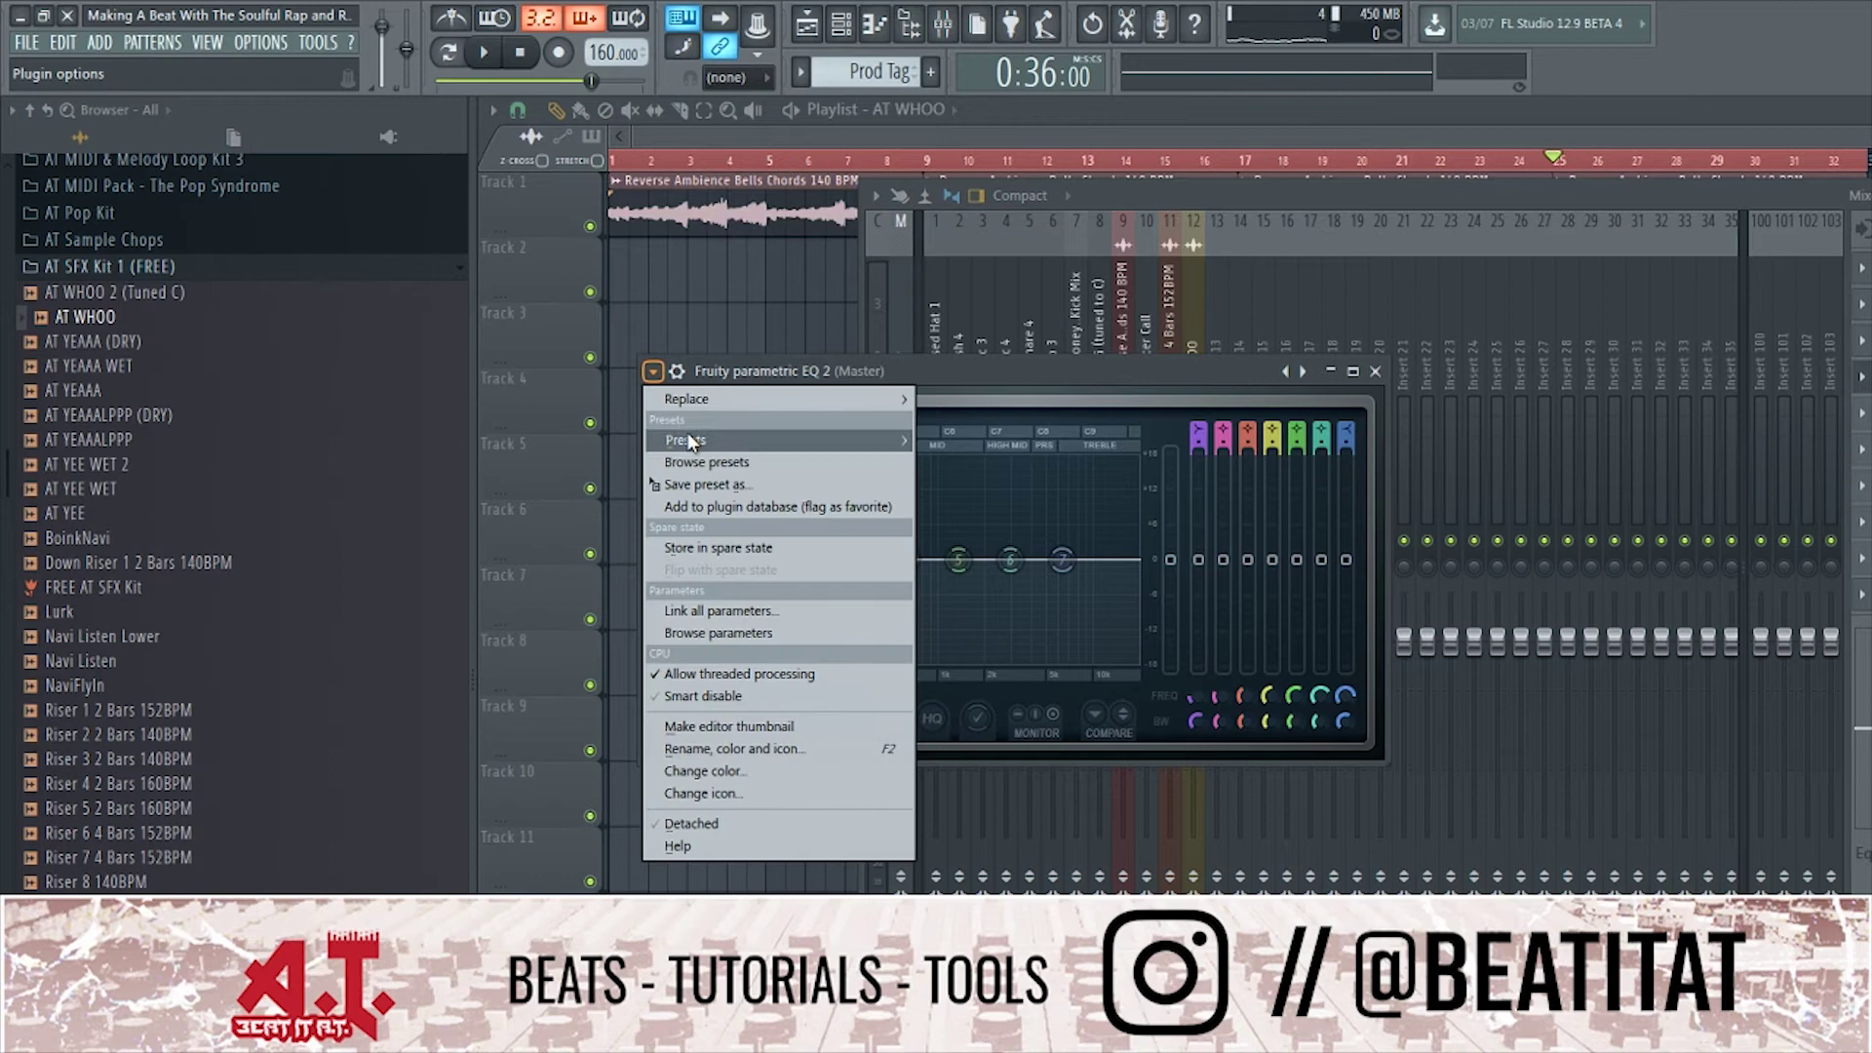
mouse_move(688, 442)
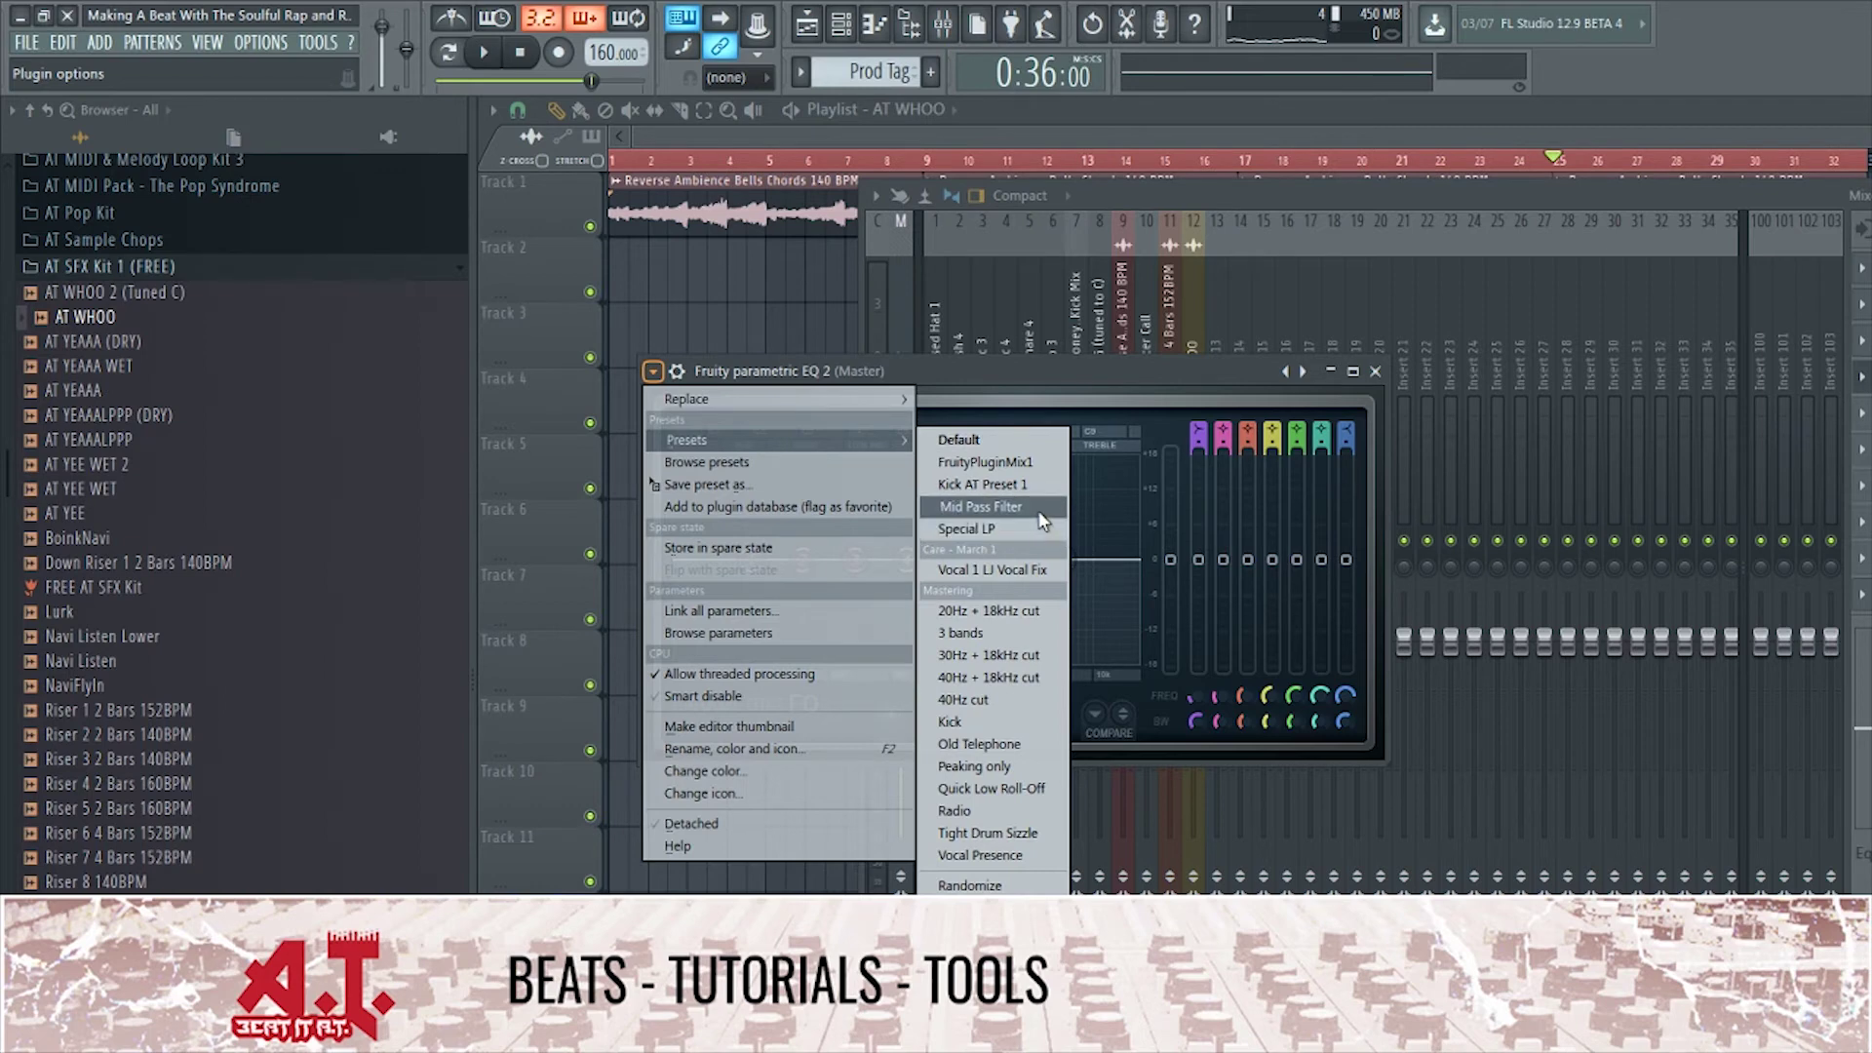
click(980, 507)
key(space)
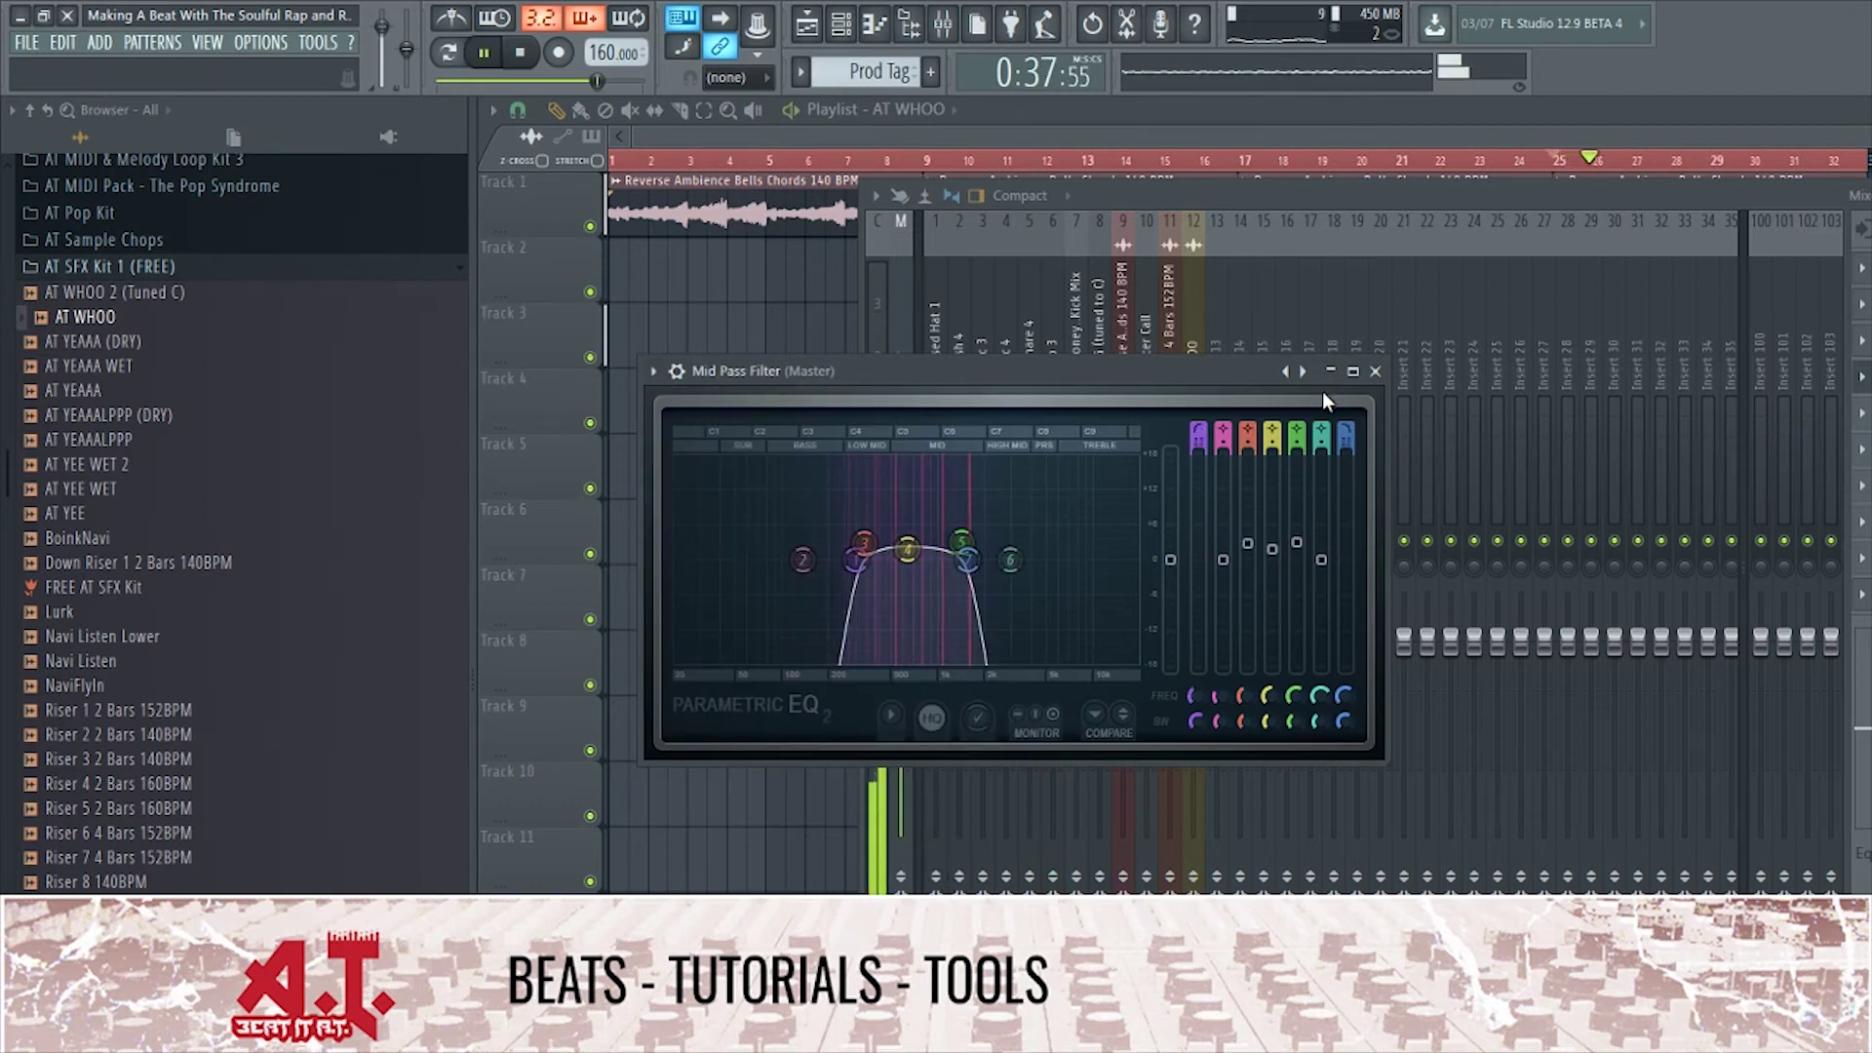
Switch the Master's Parametric EQ 2 to the Special LP preset and play the beat through it.
click(1287, 372)
key(space)
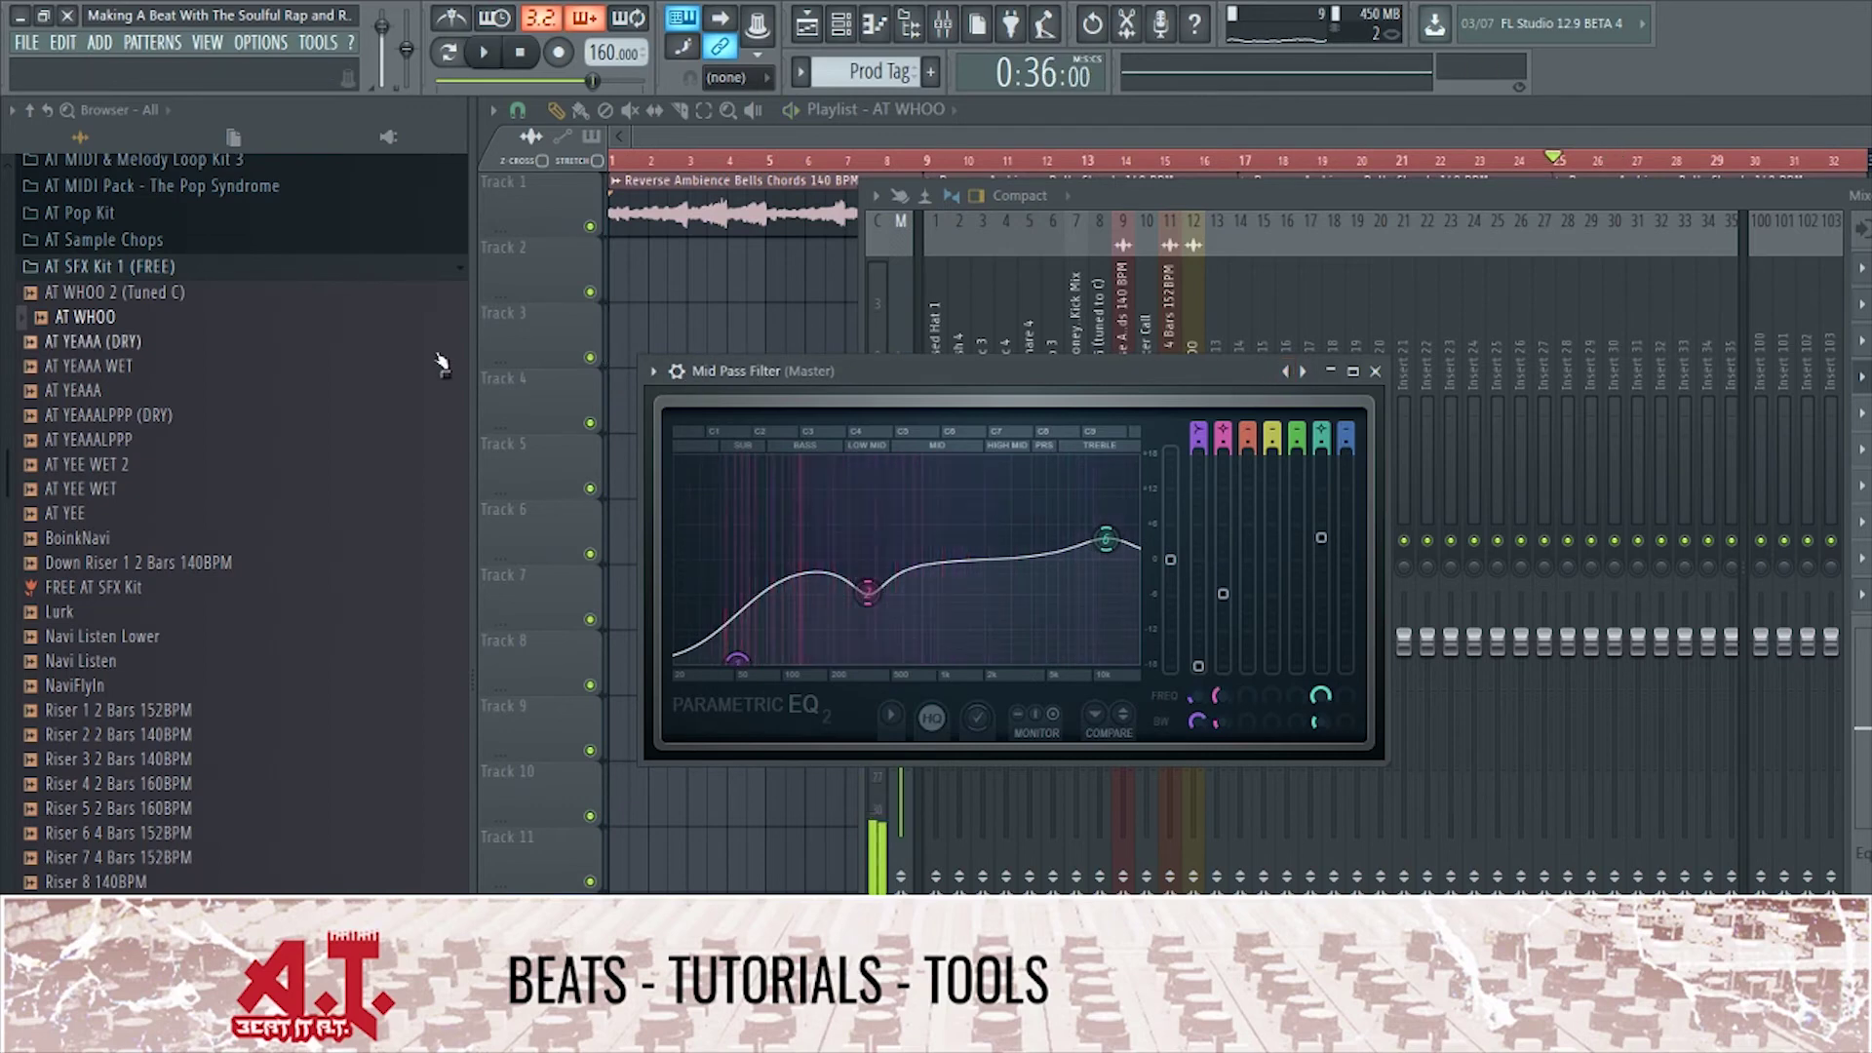
click(651, 372)
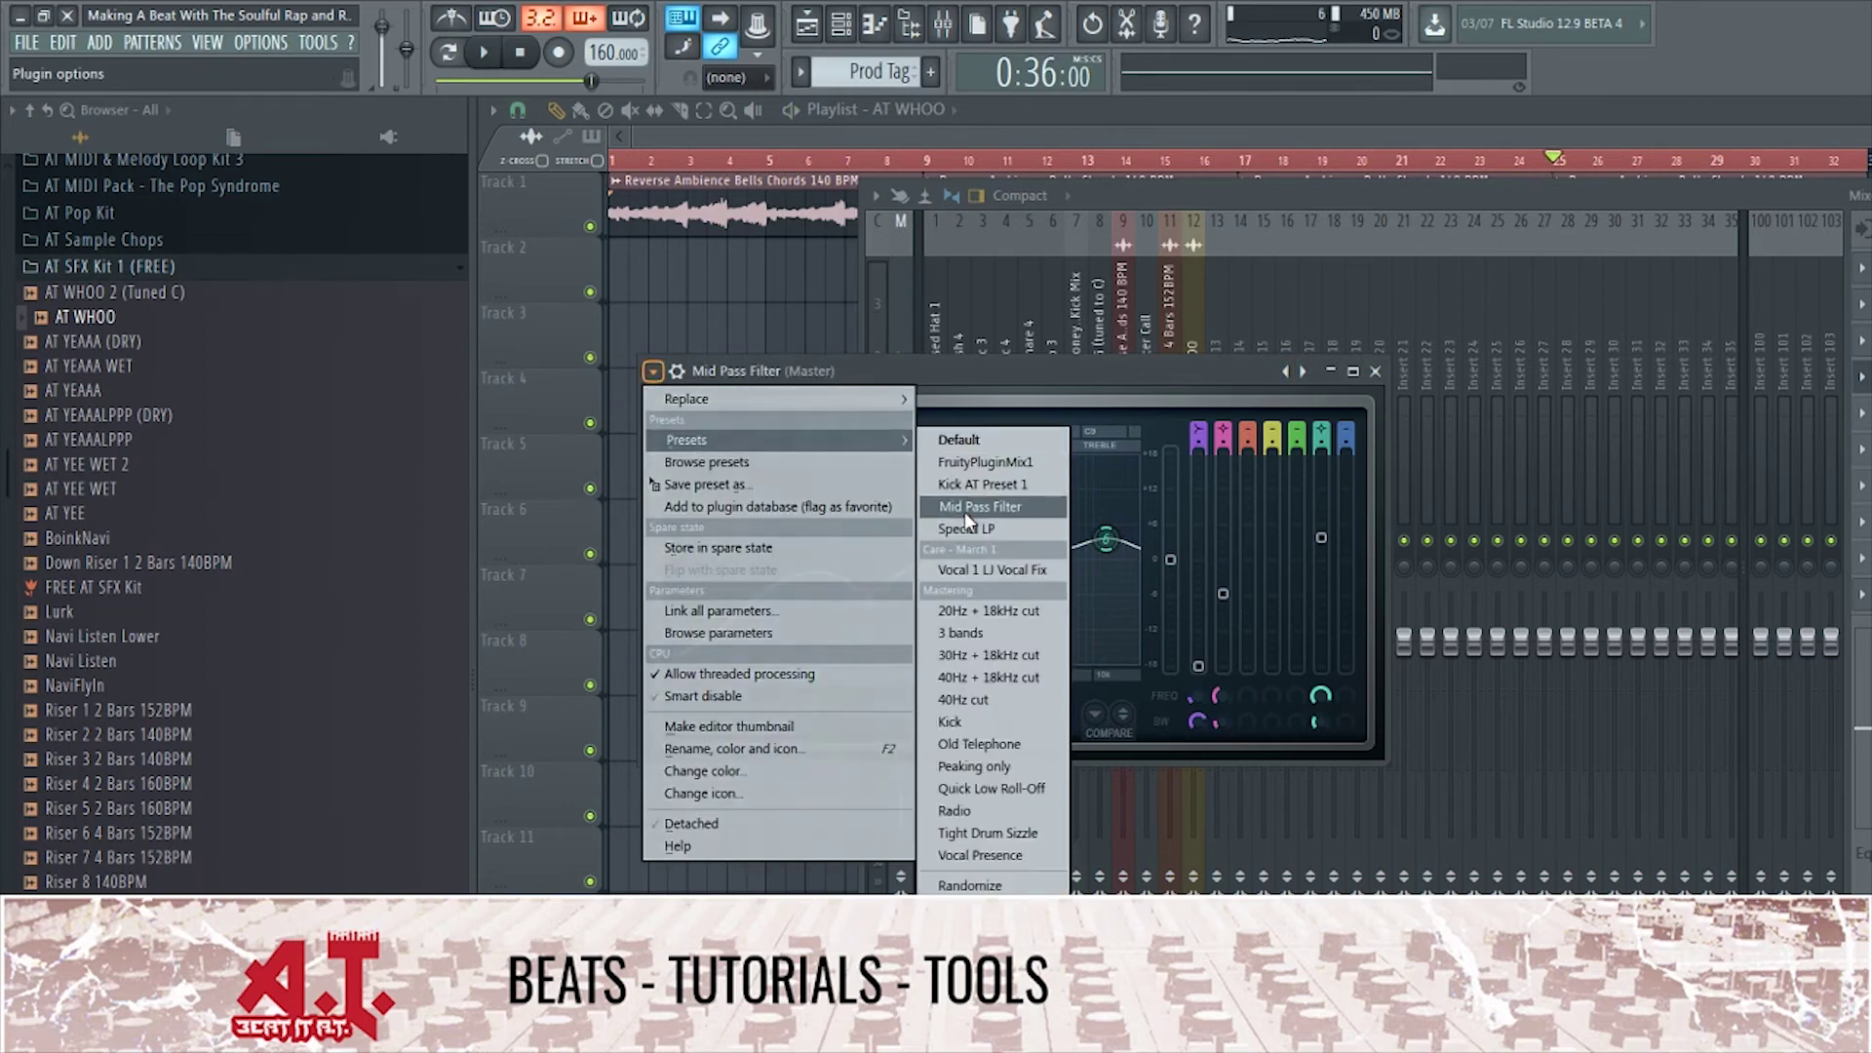
click(997, 526)
key(space)
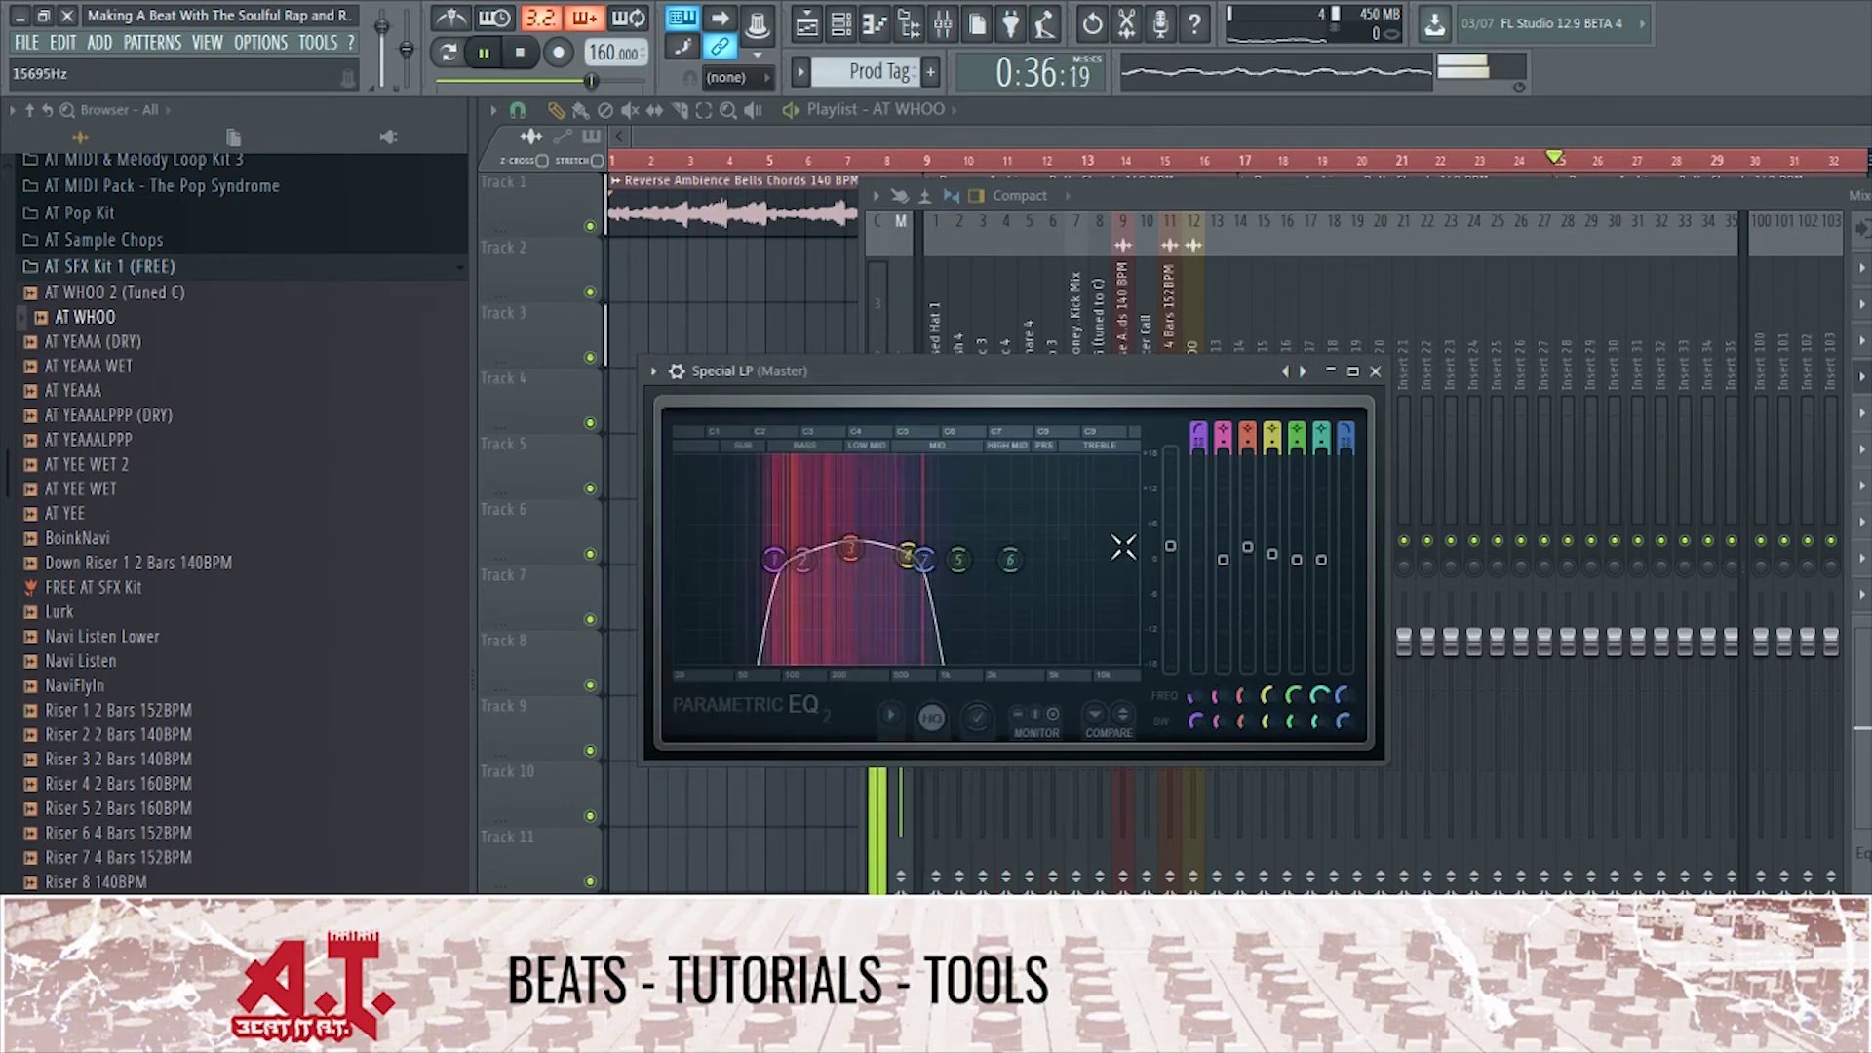
click(1375, 371)
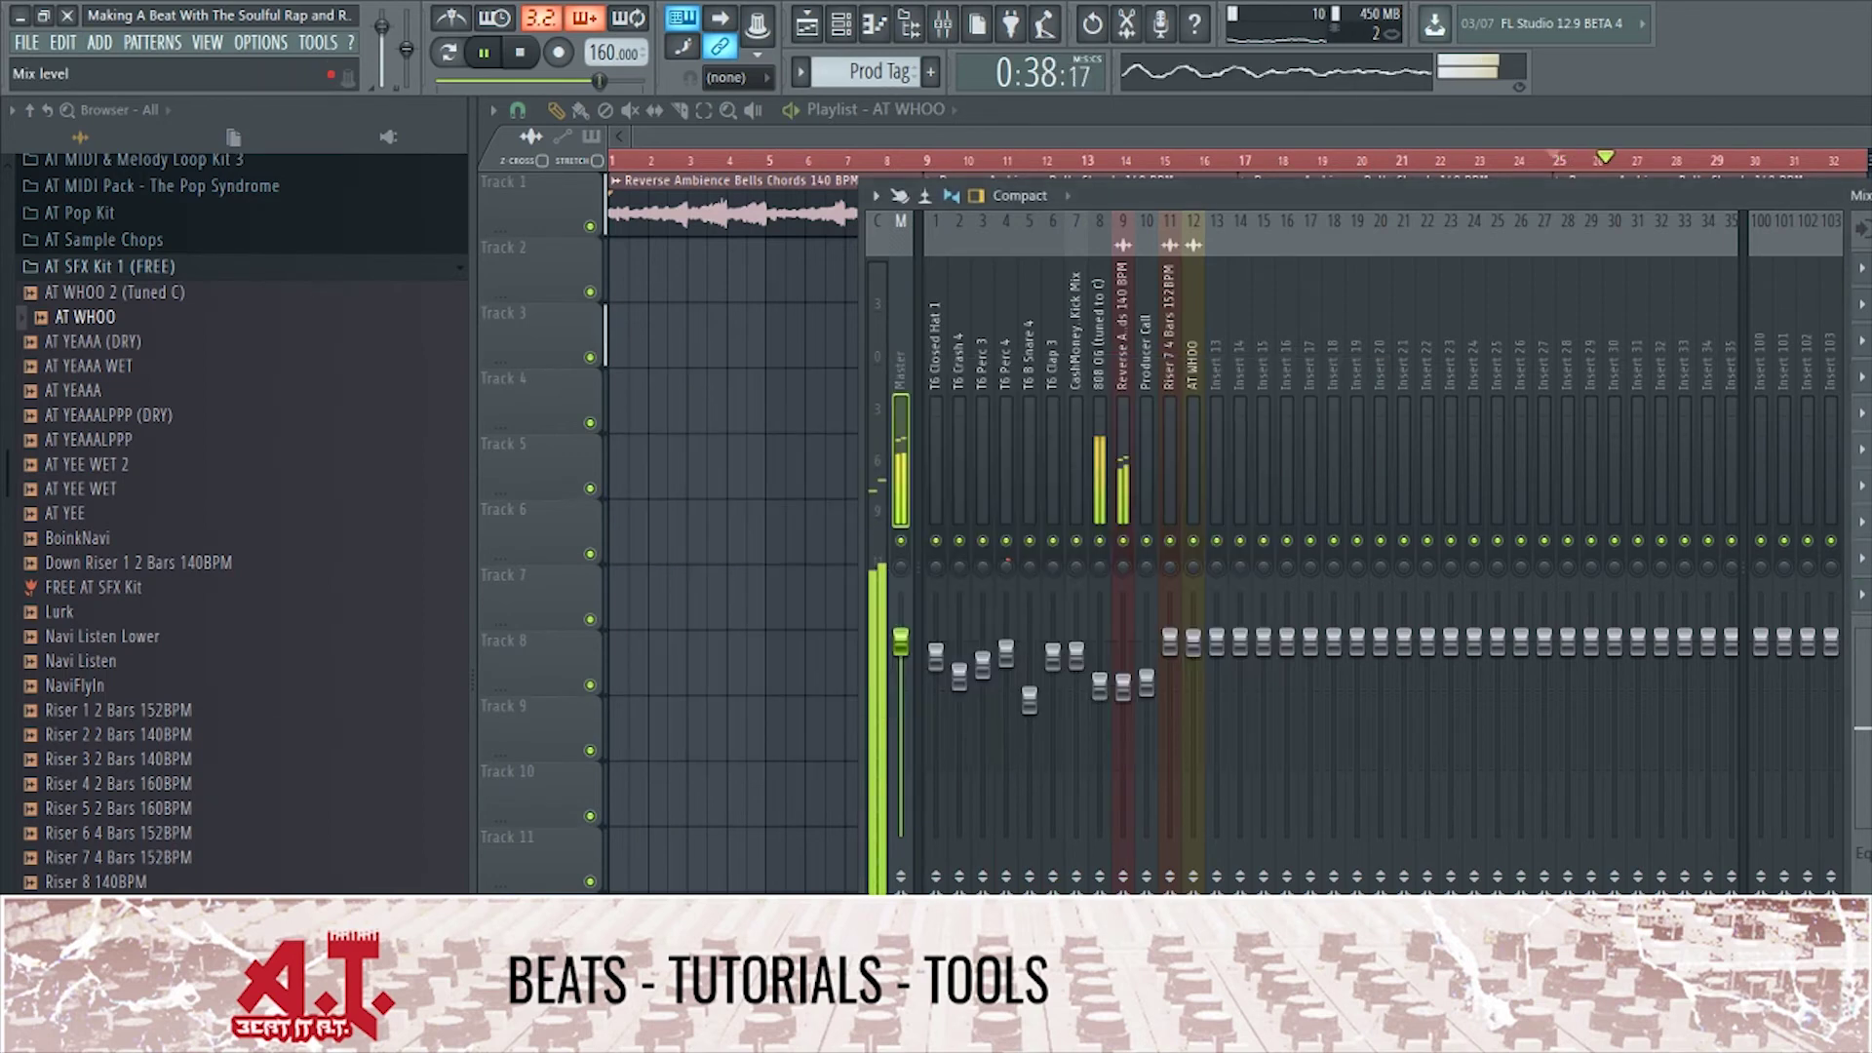
key(space)
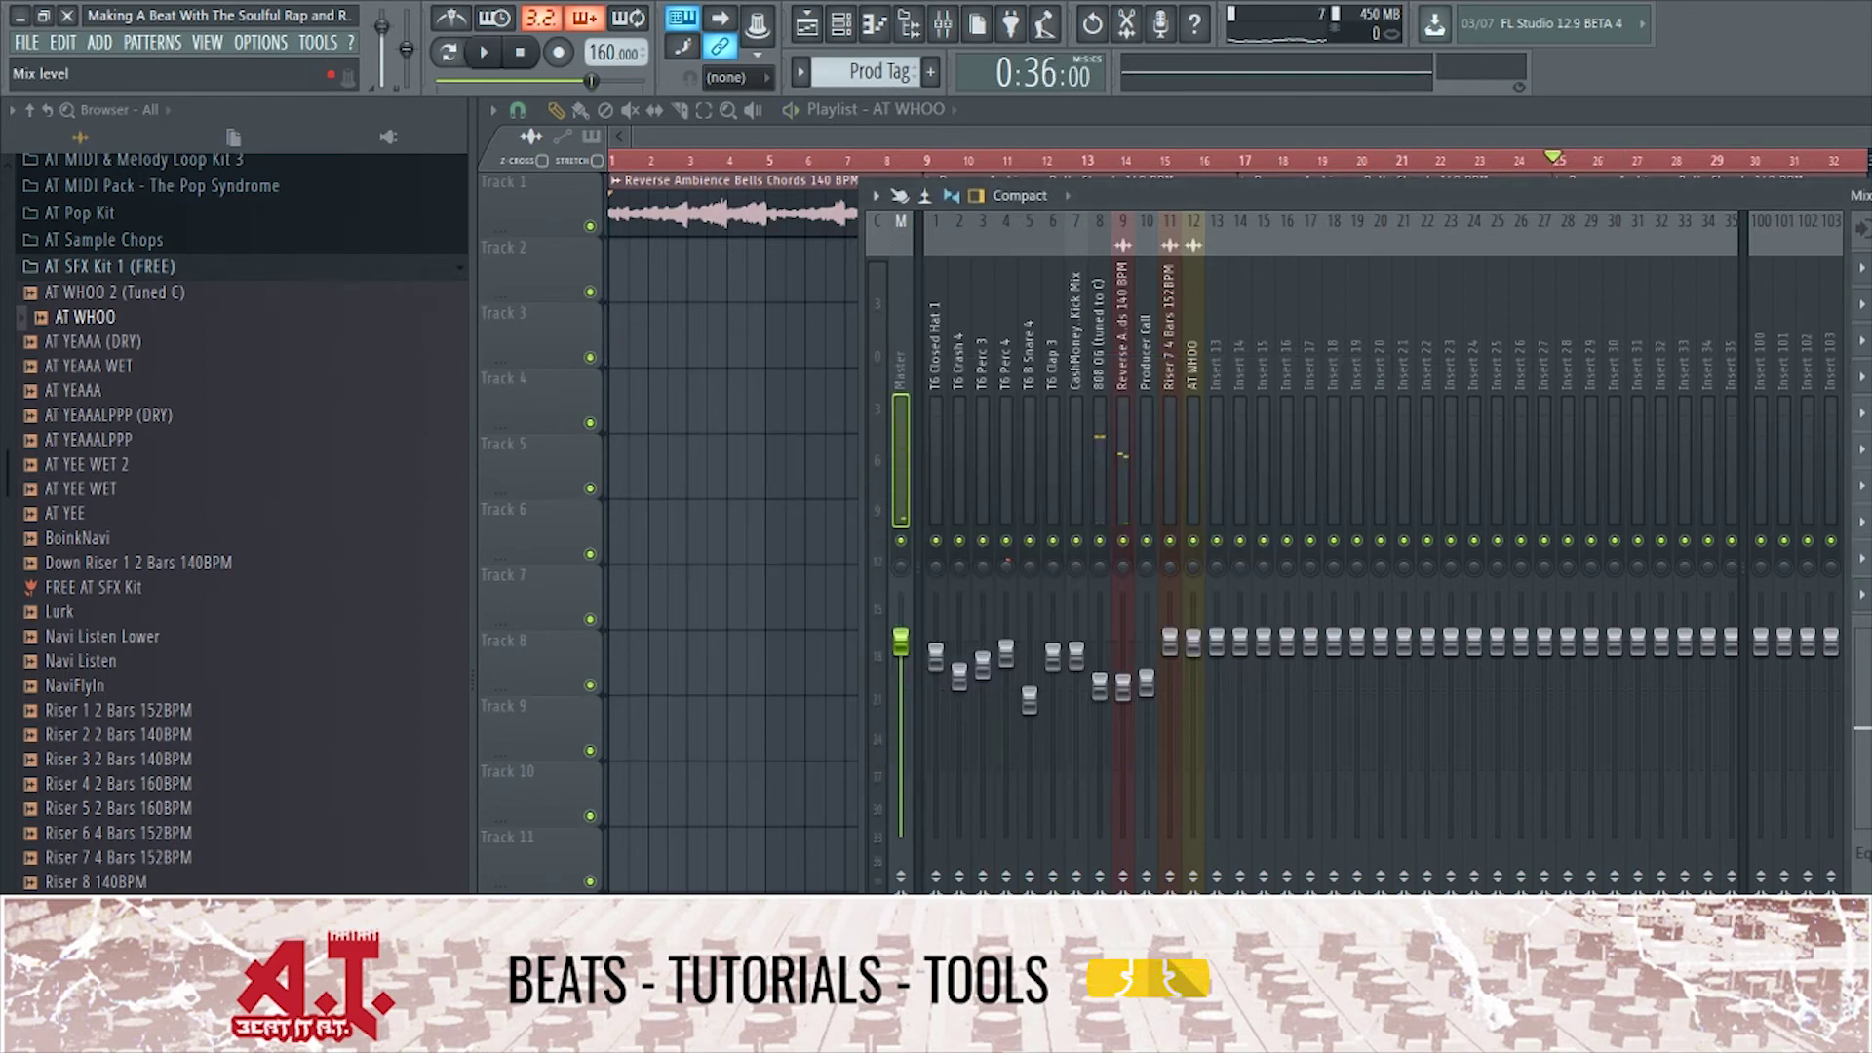
Automate the Special LP EQ's mix level, keeping it at zero until bar 25, raising it to full, and curving it down to zero by bar 33.
click(1867, 377)
click(1866, 376)
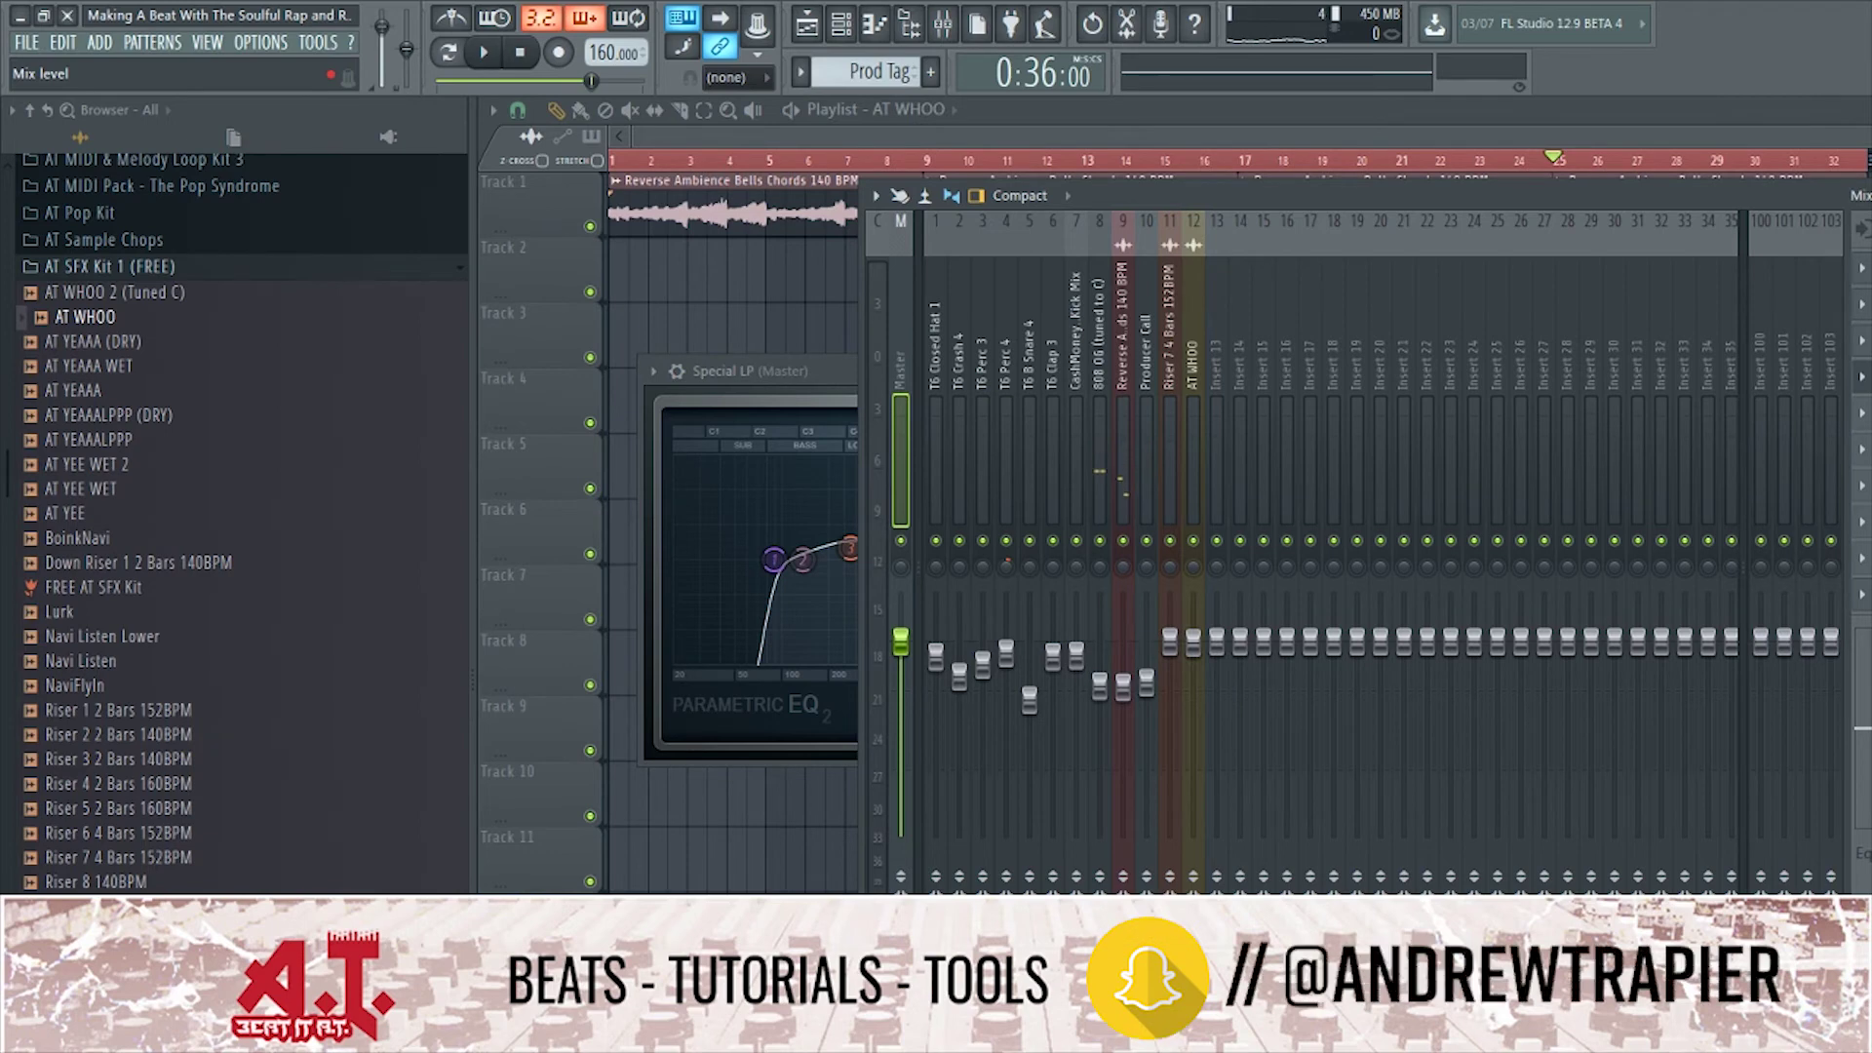
key(F5)
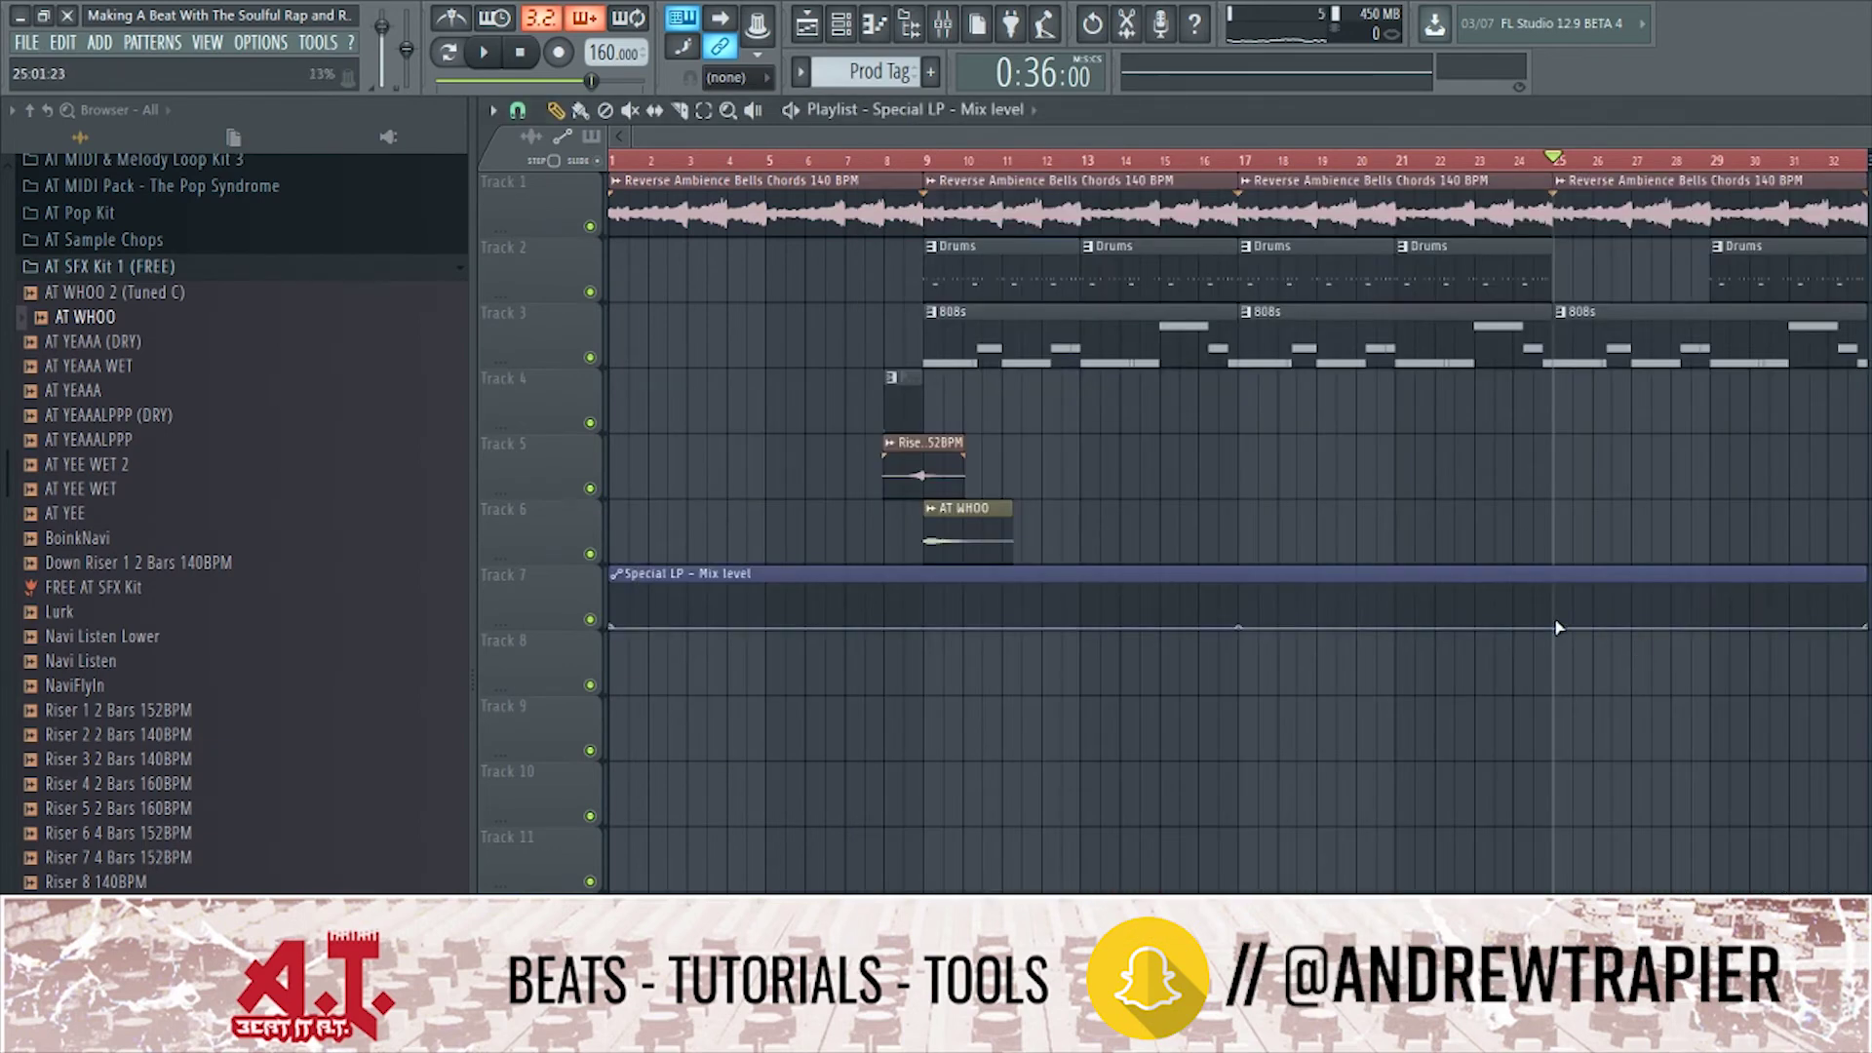
drag(1559, 629, 1561, 547)
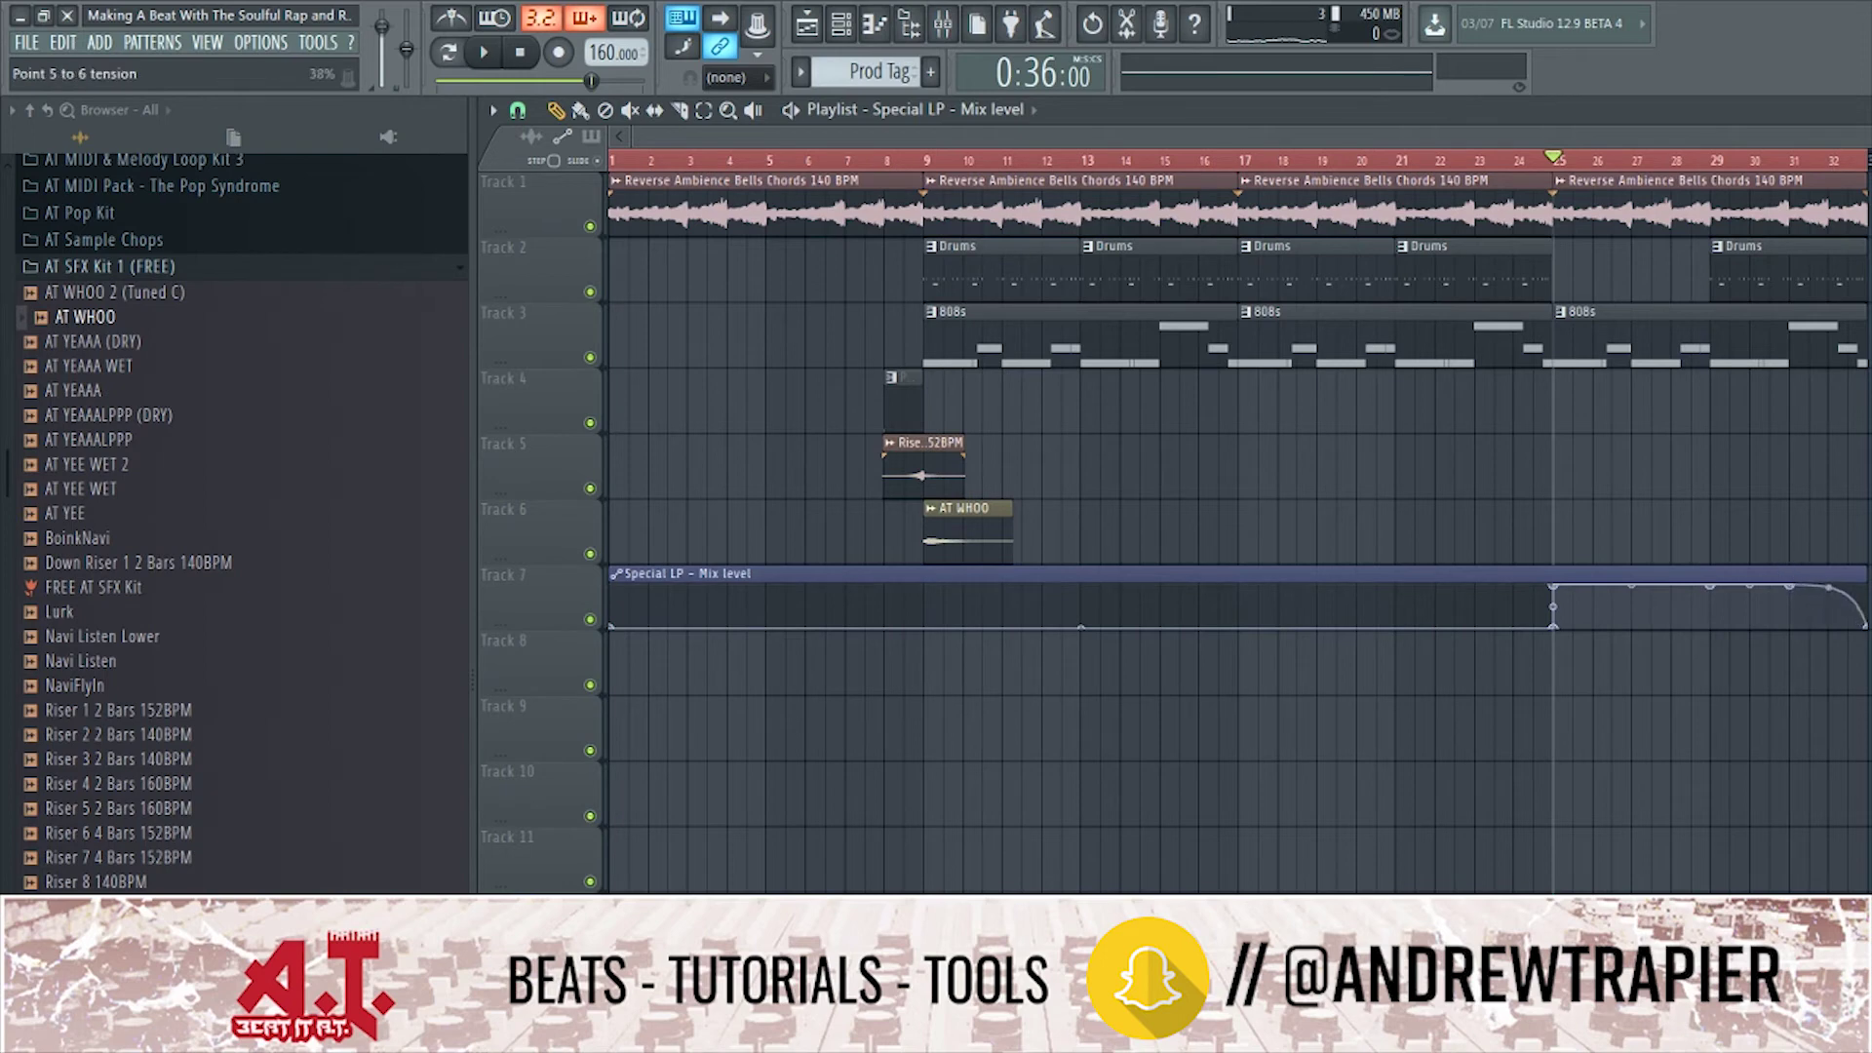
Copy the riser and AT WHOO clips so the riser leads into bar 33 and AT WHOO starts there, and save the project.
drag(990, 183, 1509, 345)
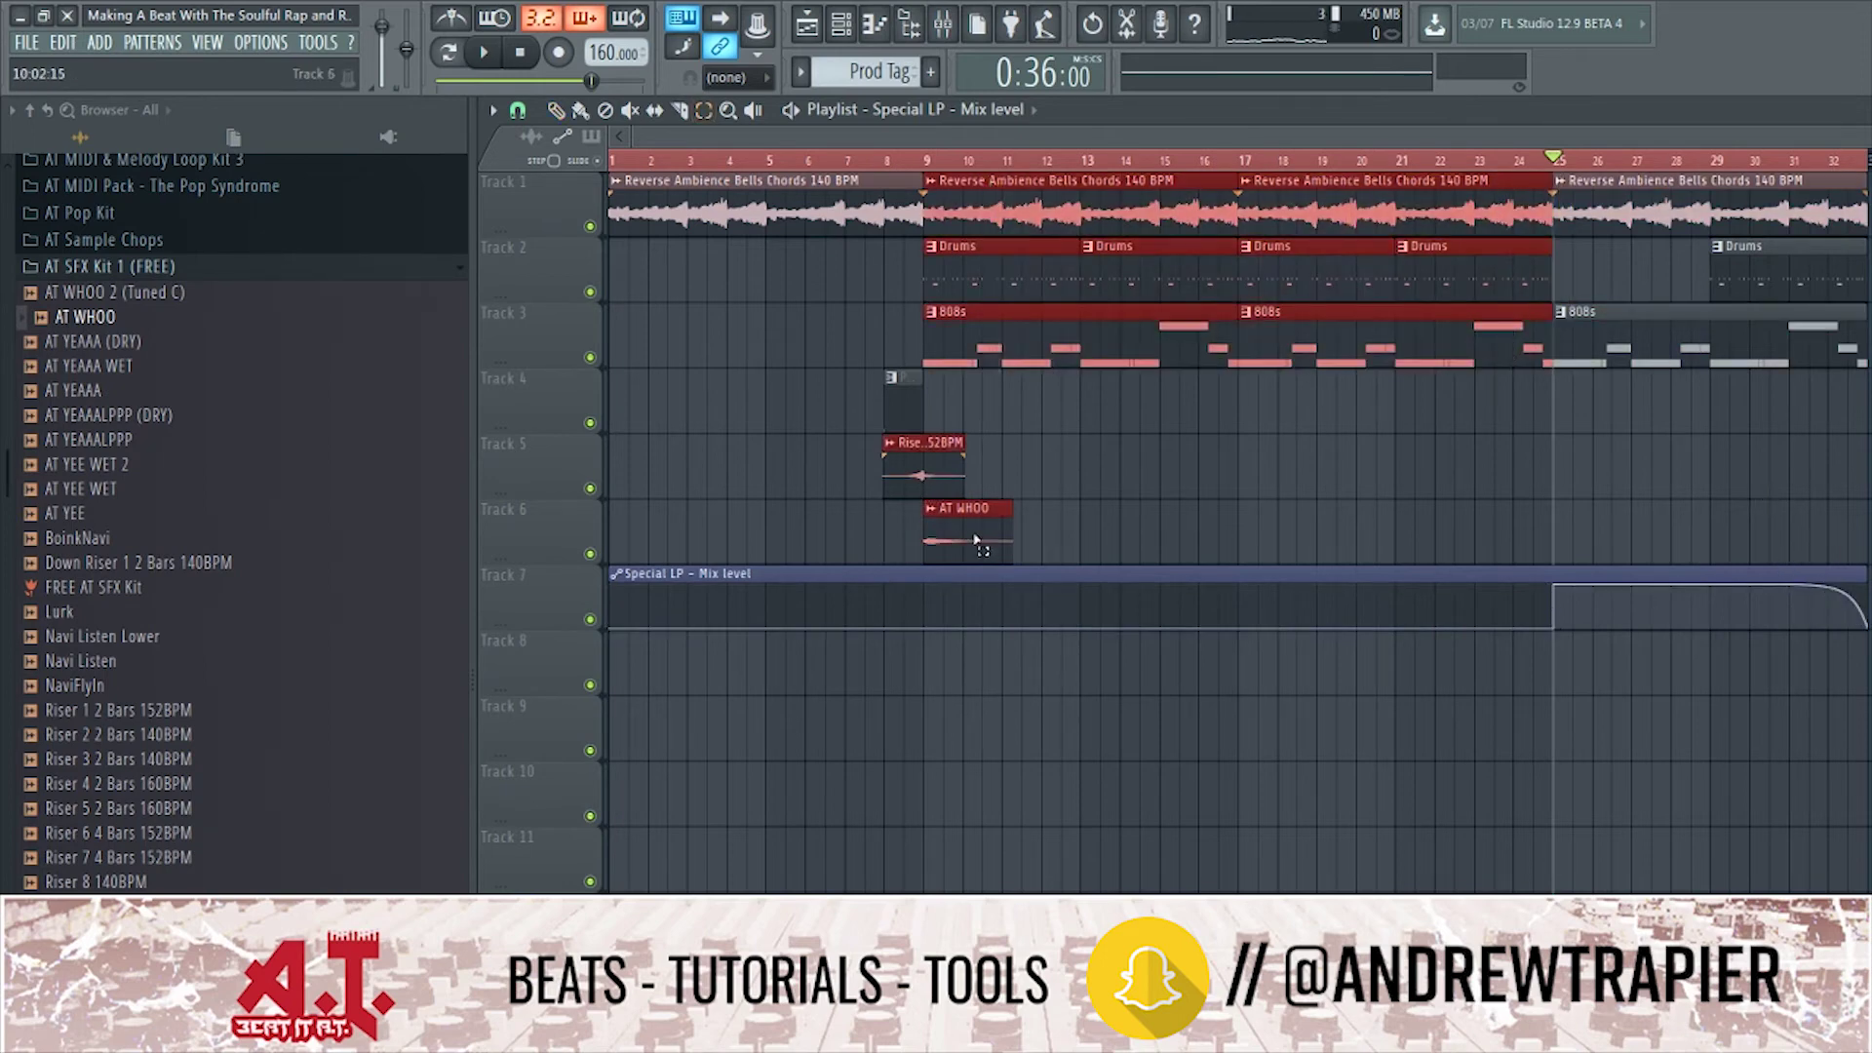
drag(917, 475, 1859, 475)
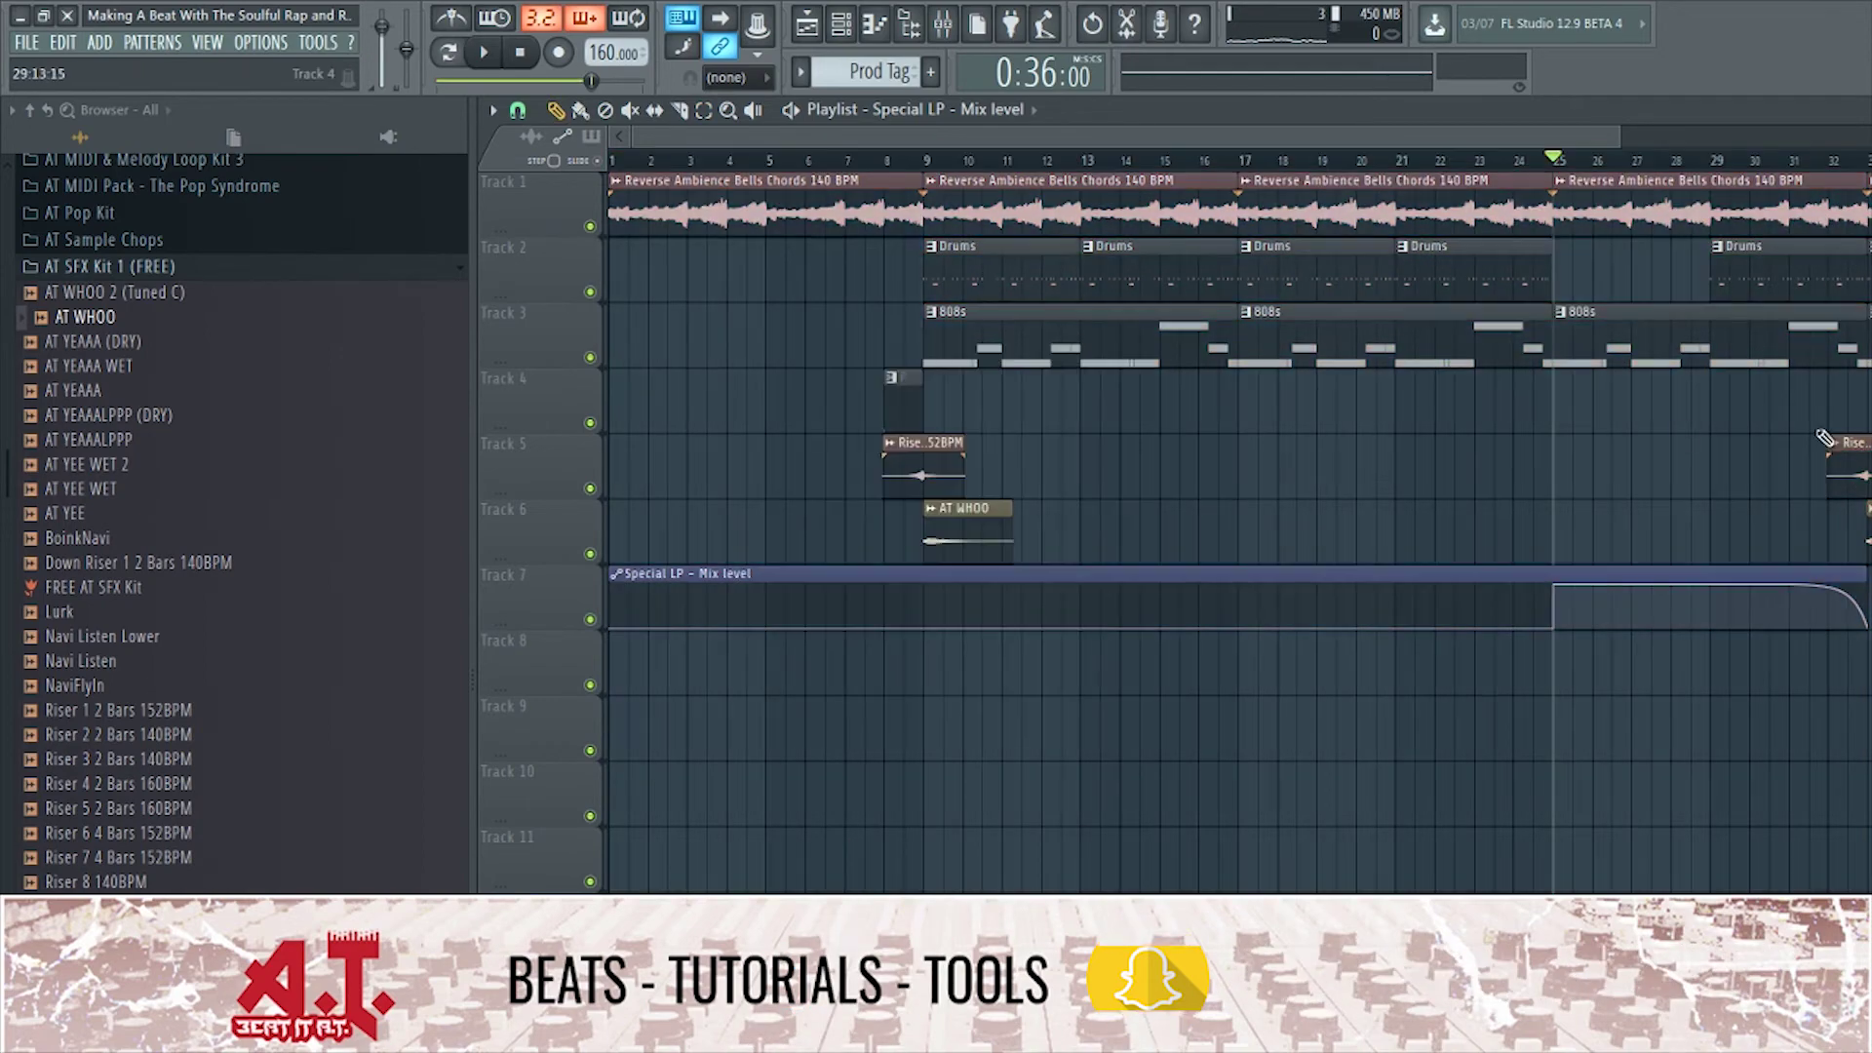
scroll(1579, 488, down, 3)
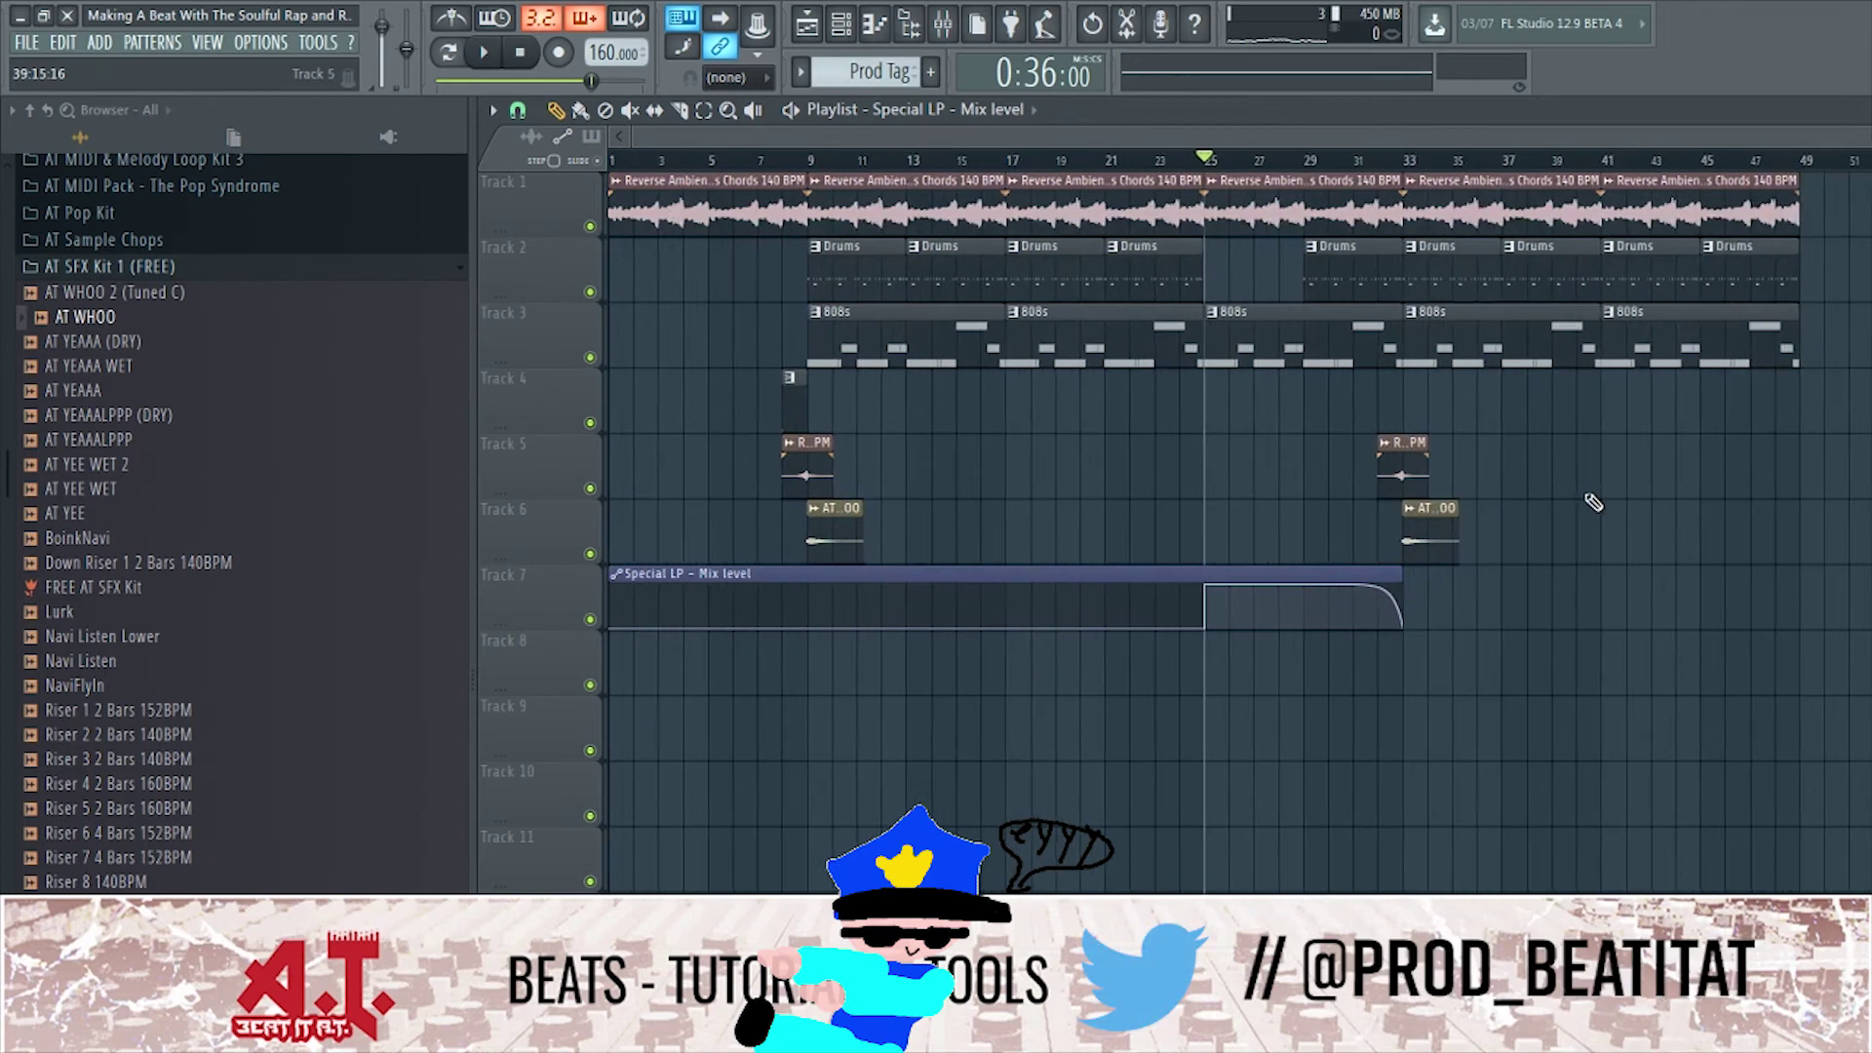
key(ctrl+s)
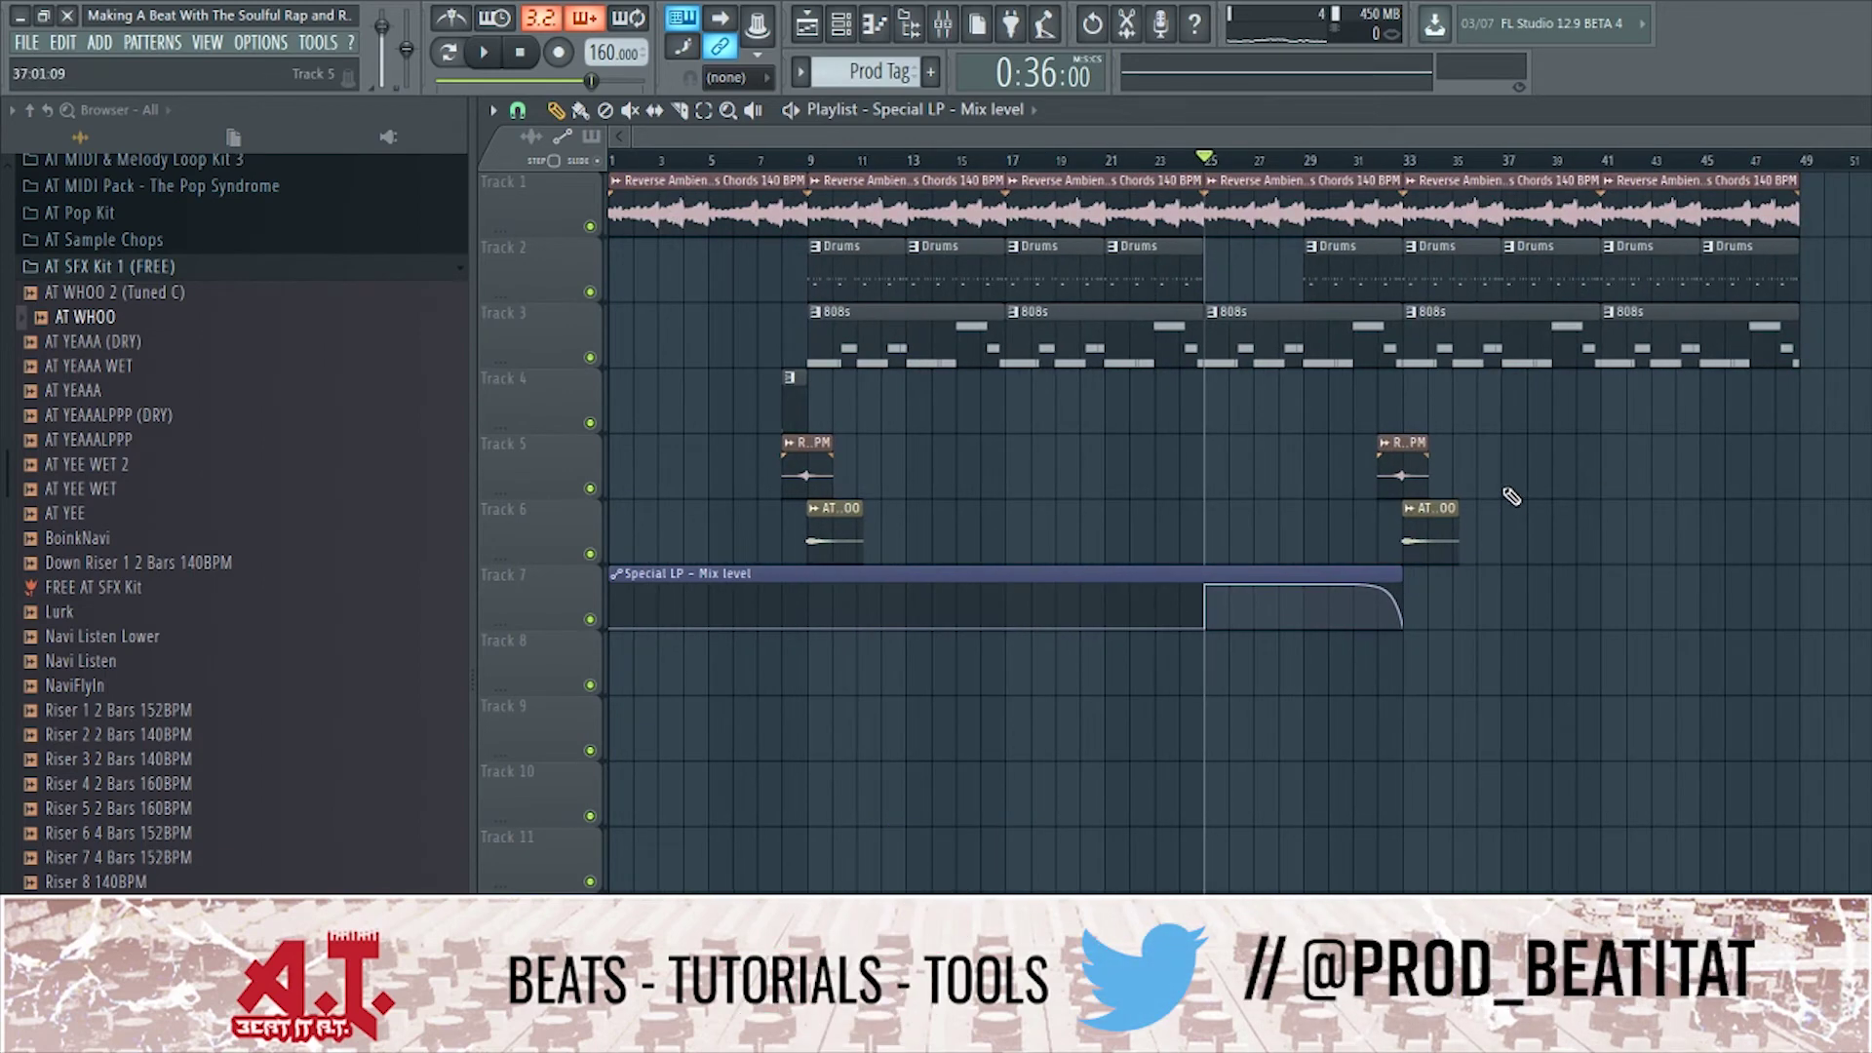
Load the Waves L3 MultiMaximizer Stereo into effect slot 5 on the Master track.
click(946, 37)
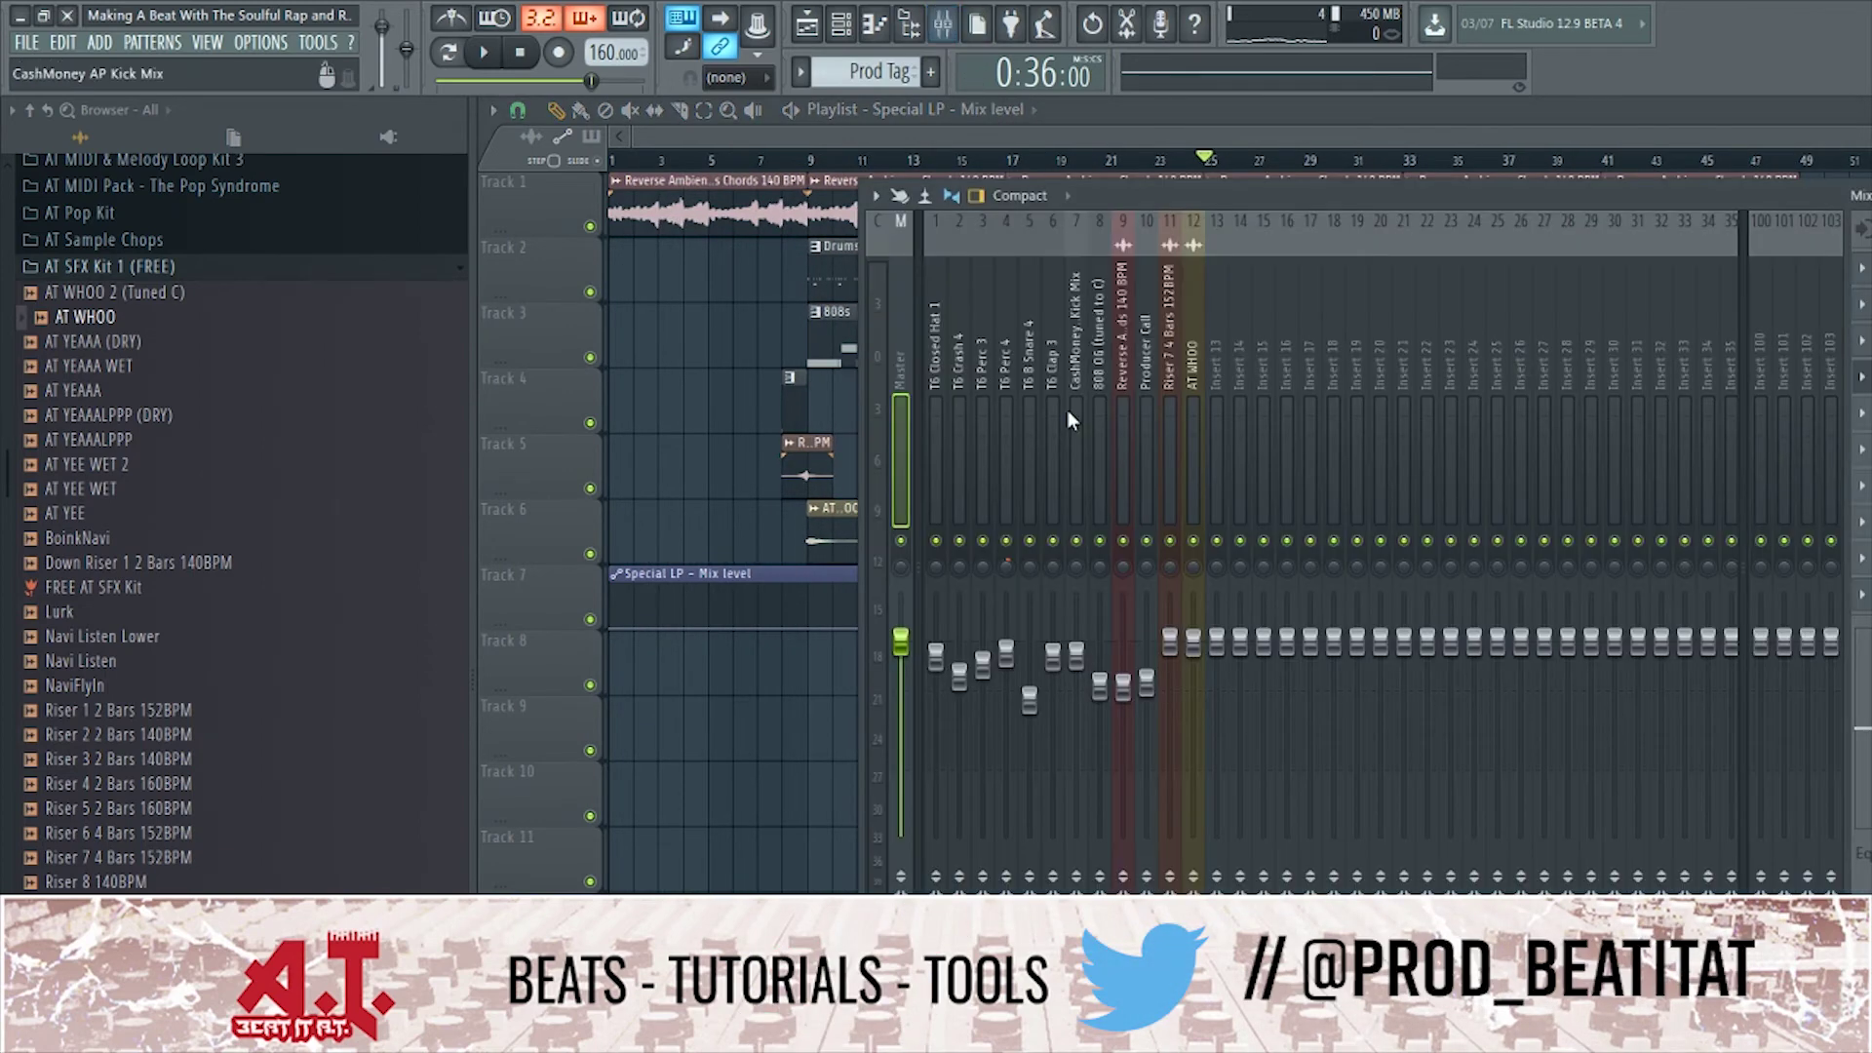
click(1862, 412)
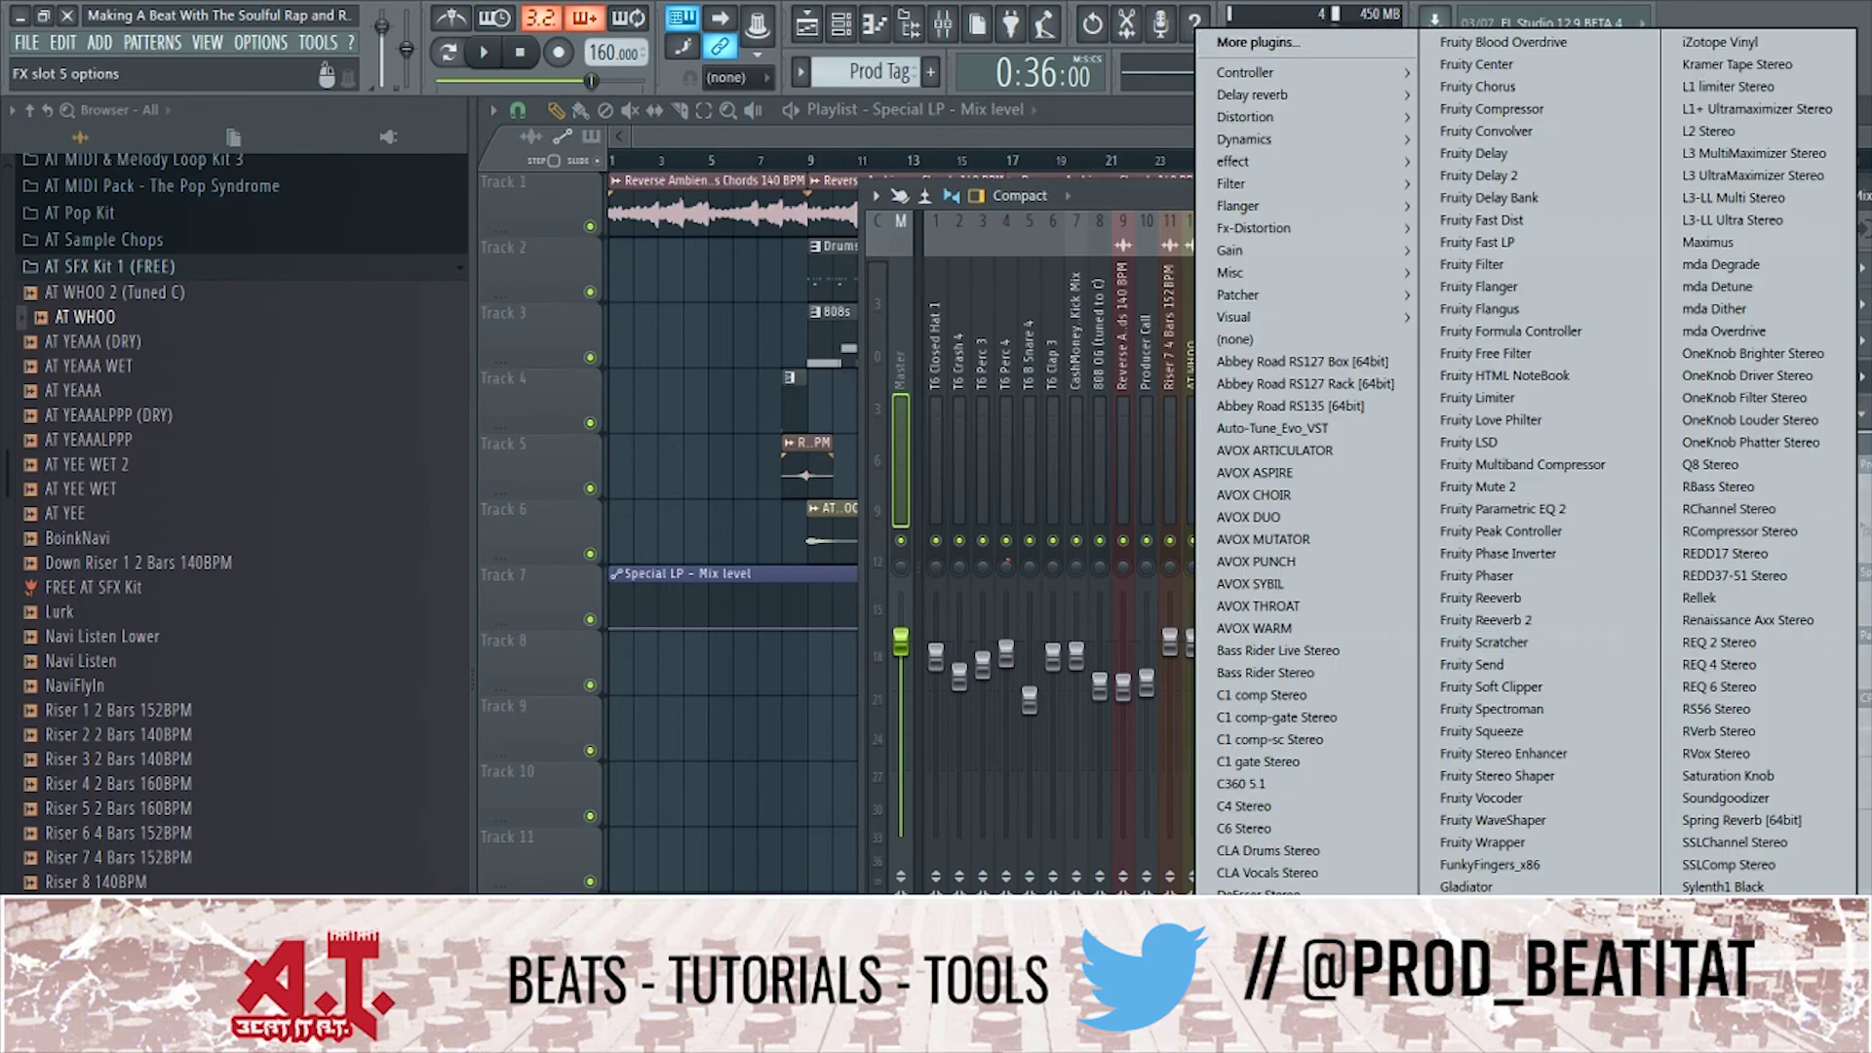
click(1492, 976)
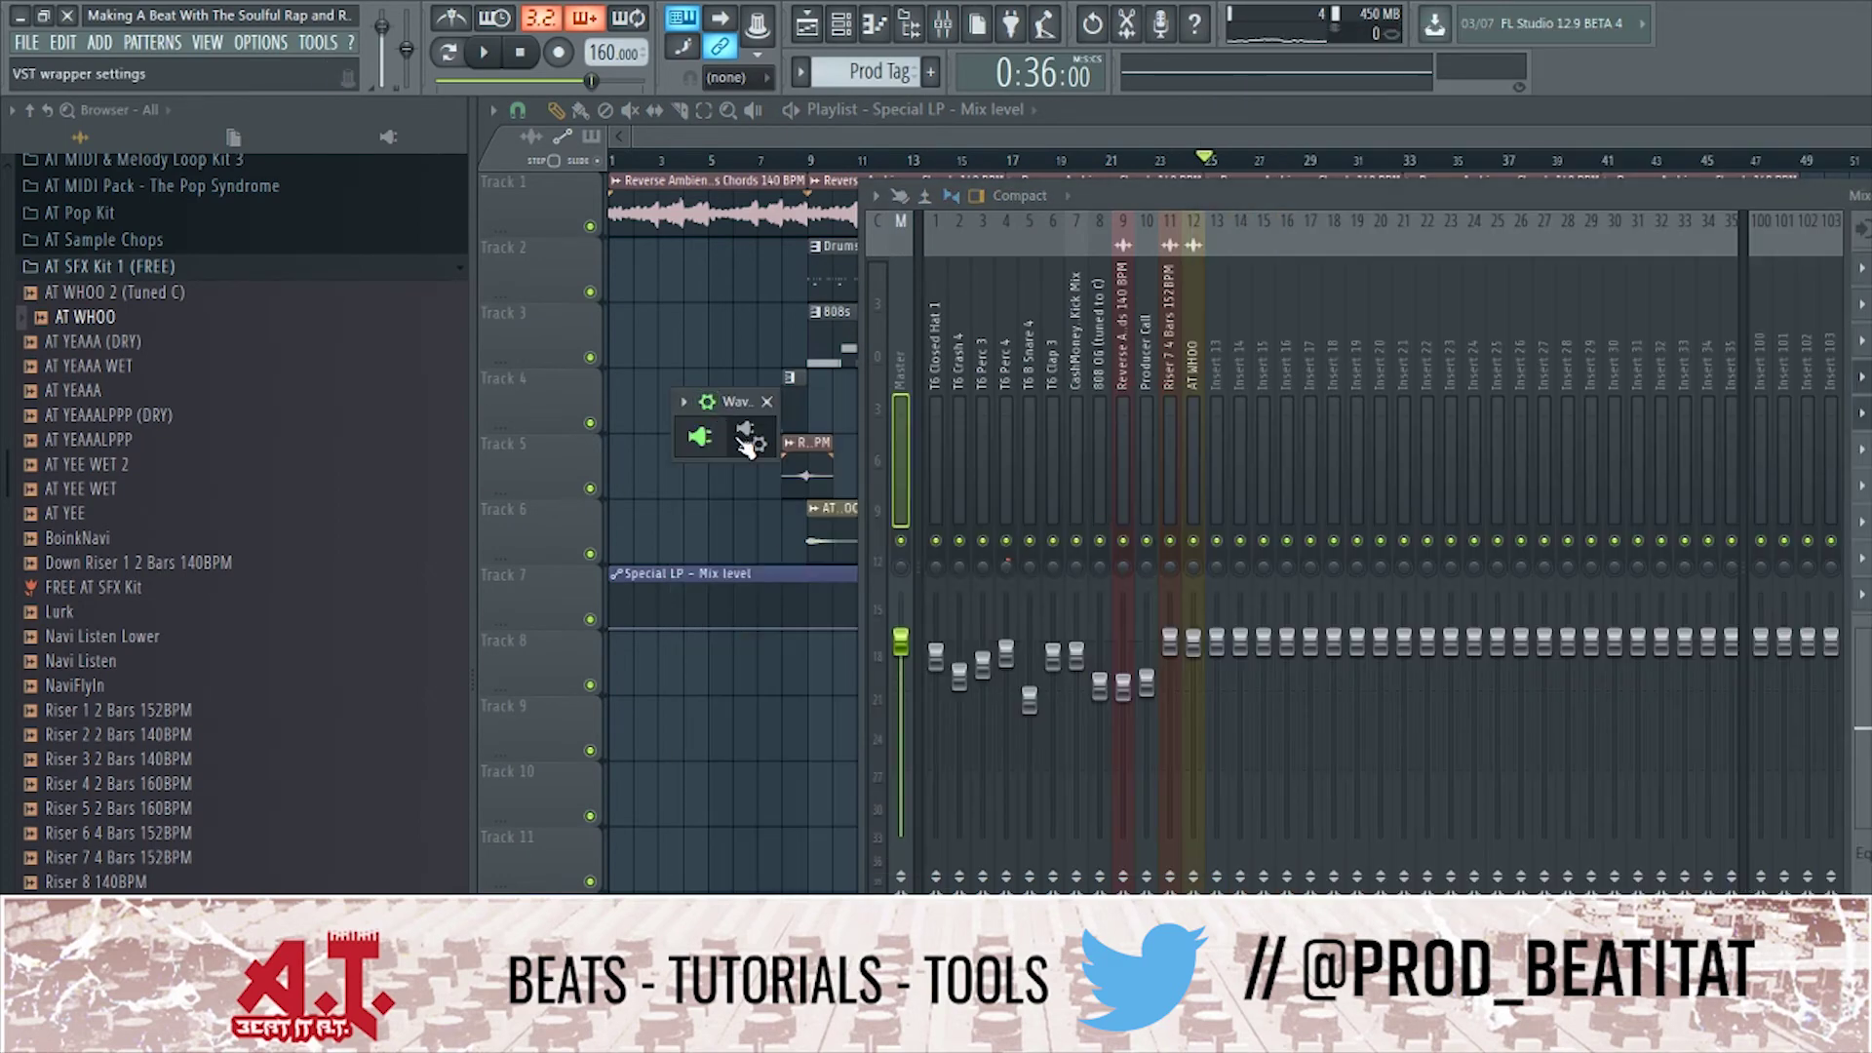
click(1108, 604)
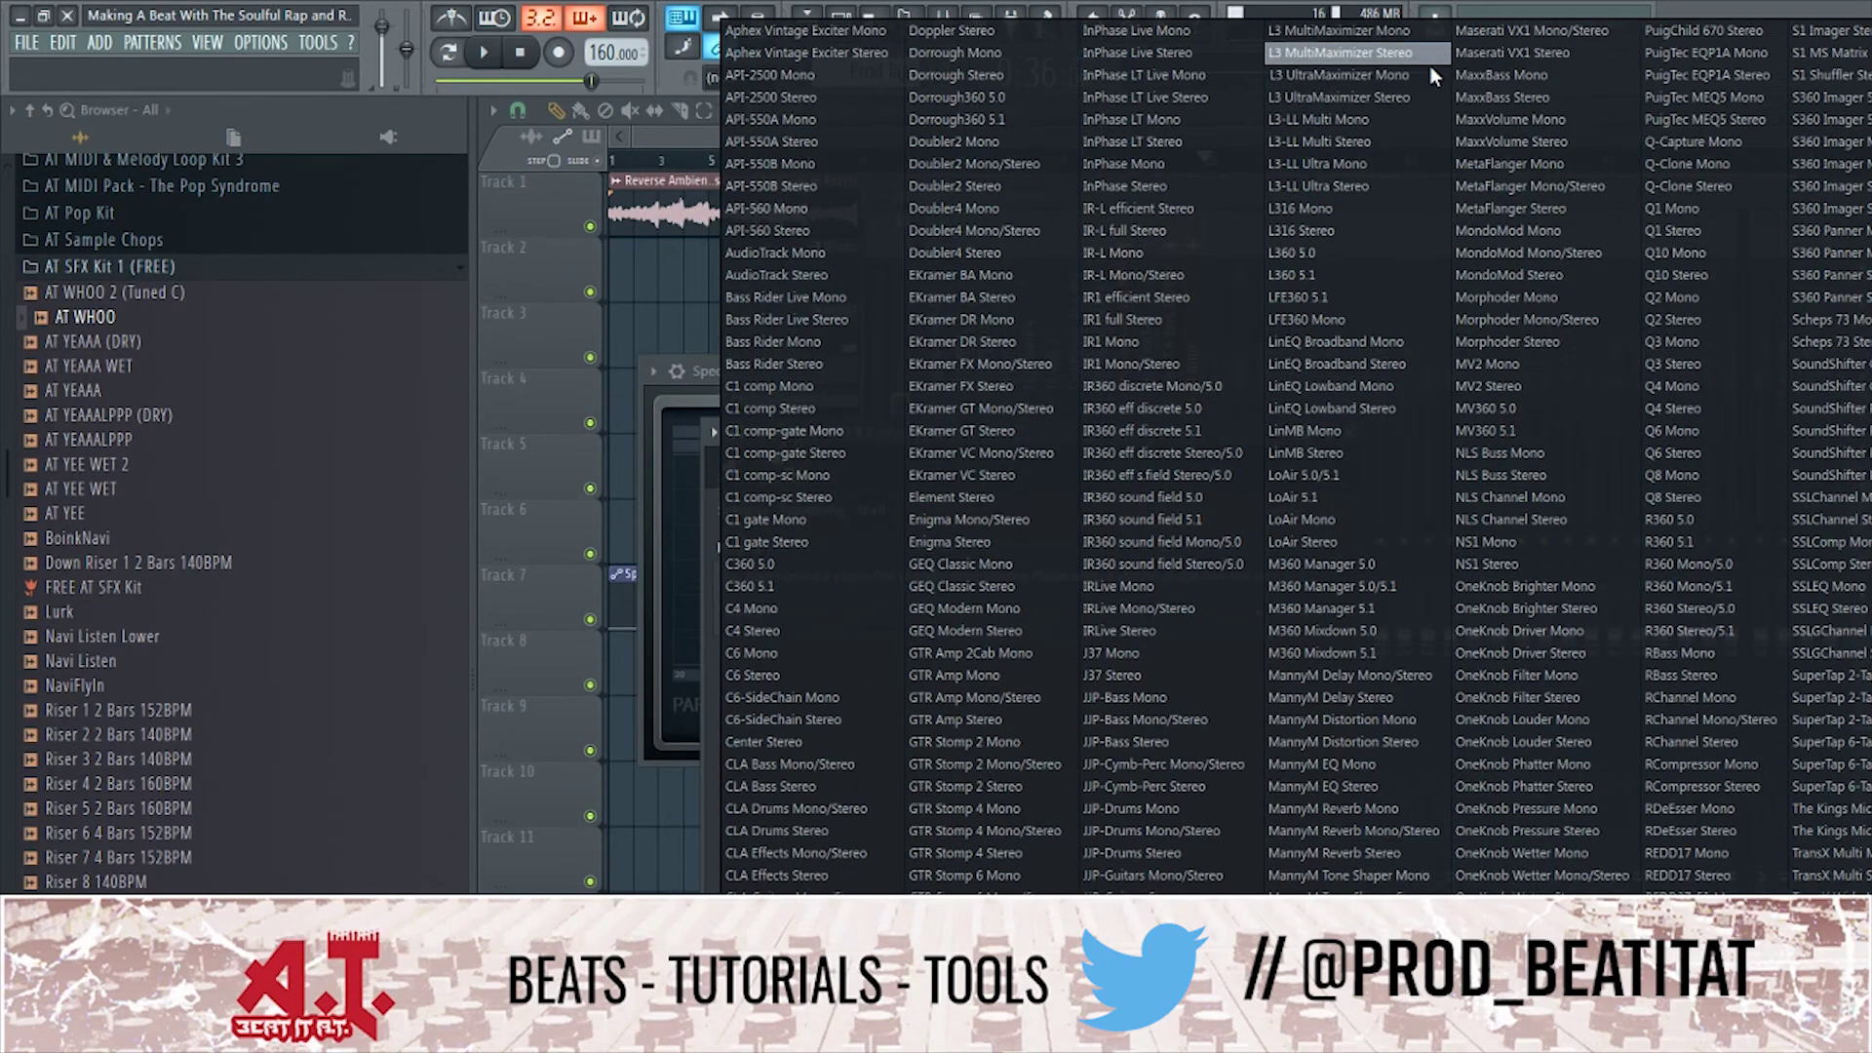
click(1345, 52)
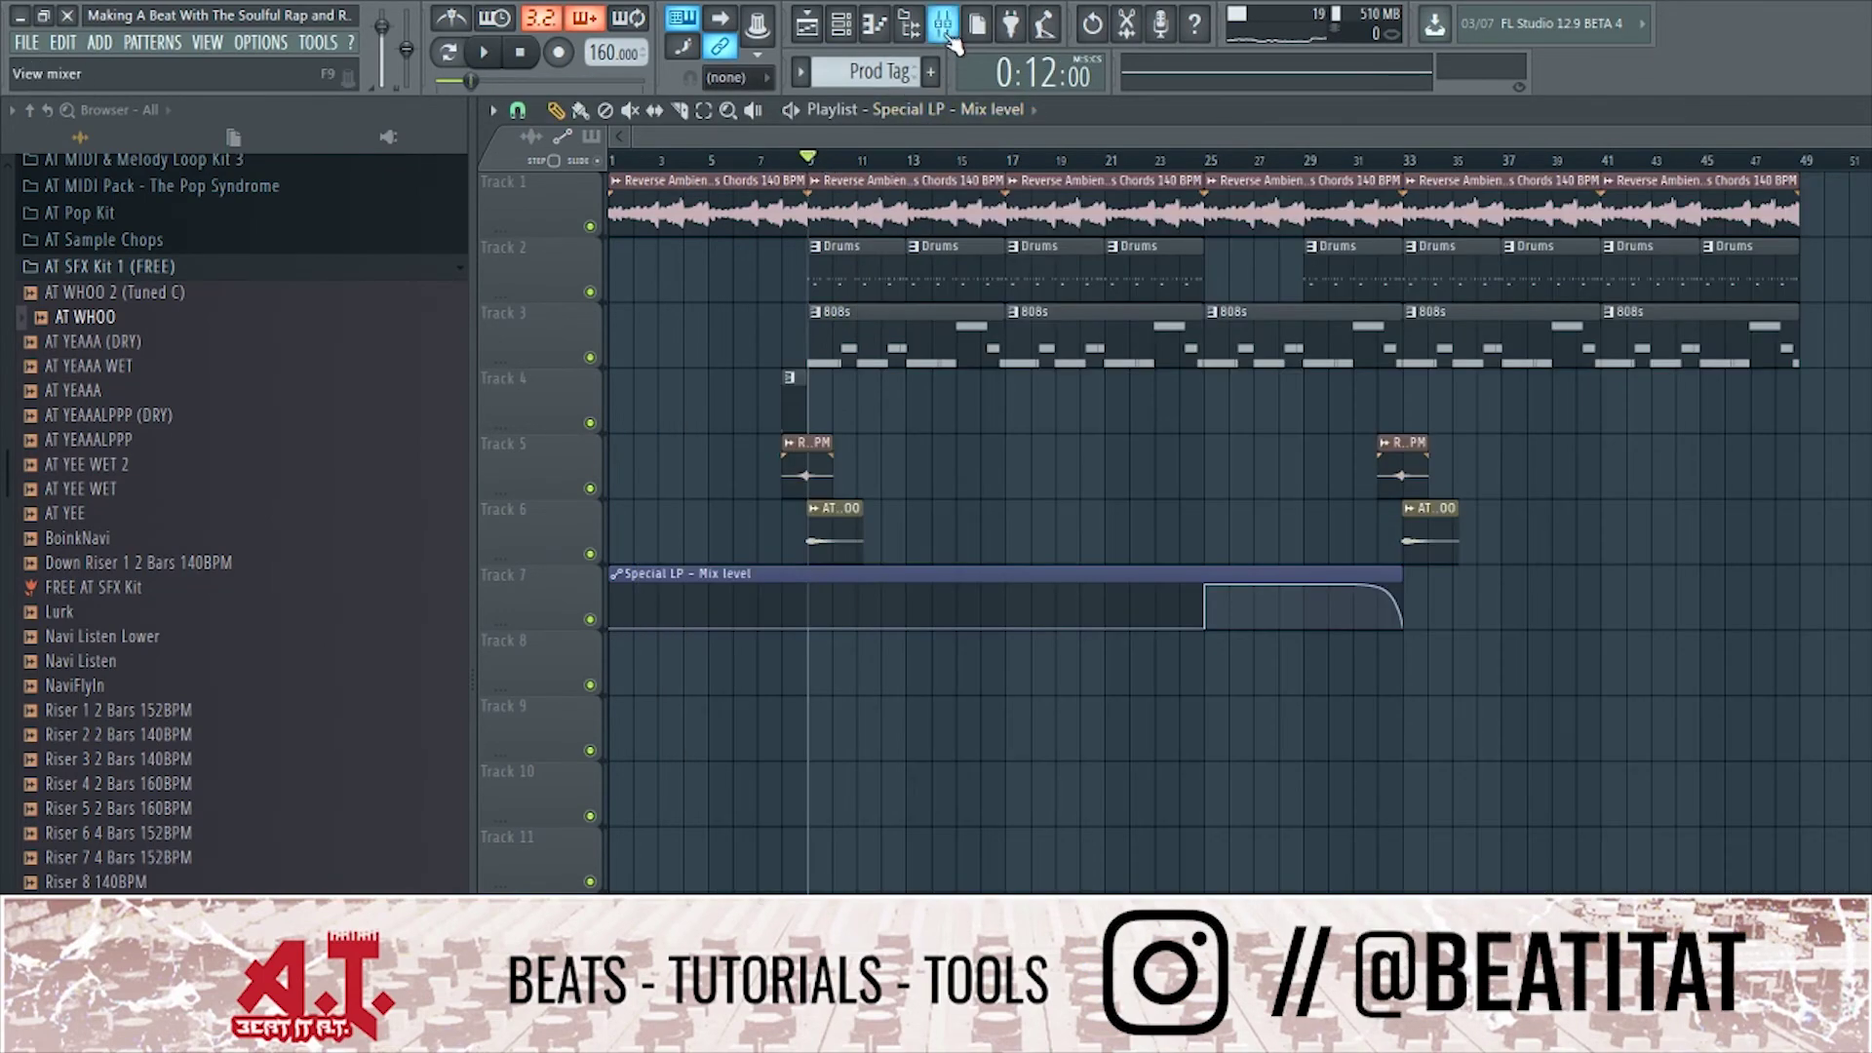
Set the L3's threshold to -2.7, ceiling to -0.1, lowest two band gains to -0.5 and -0.3, and output to 16 bits, Type2, Ultra during playback.
click(943, 26)
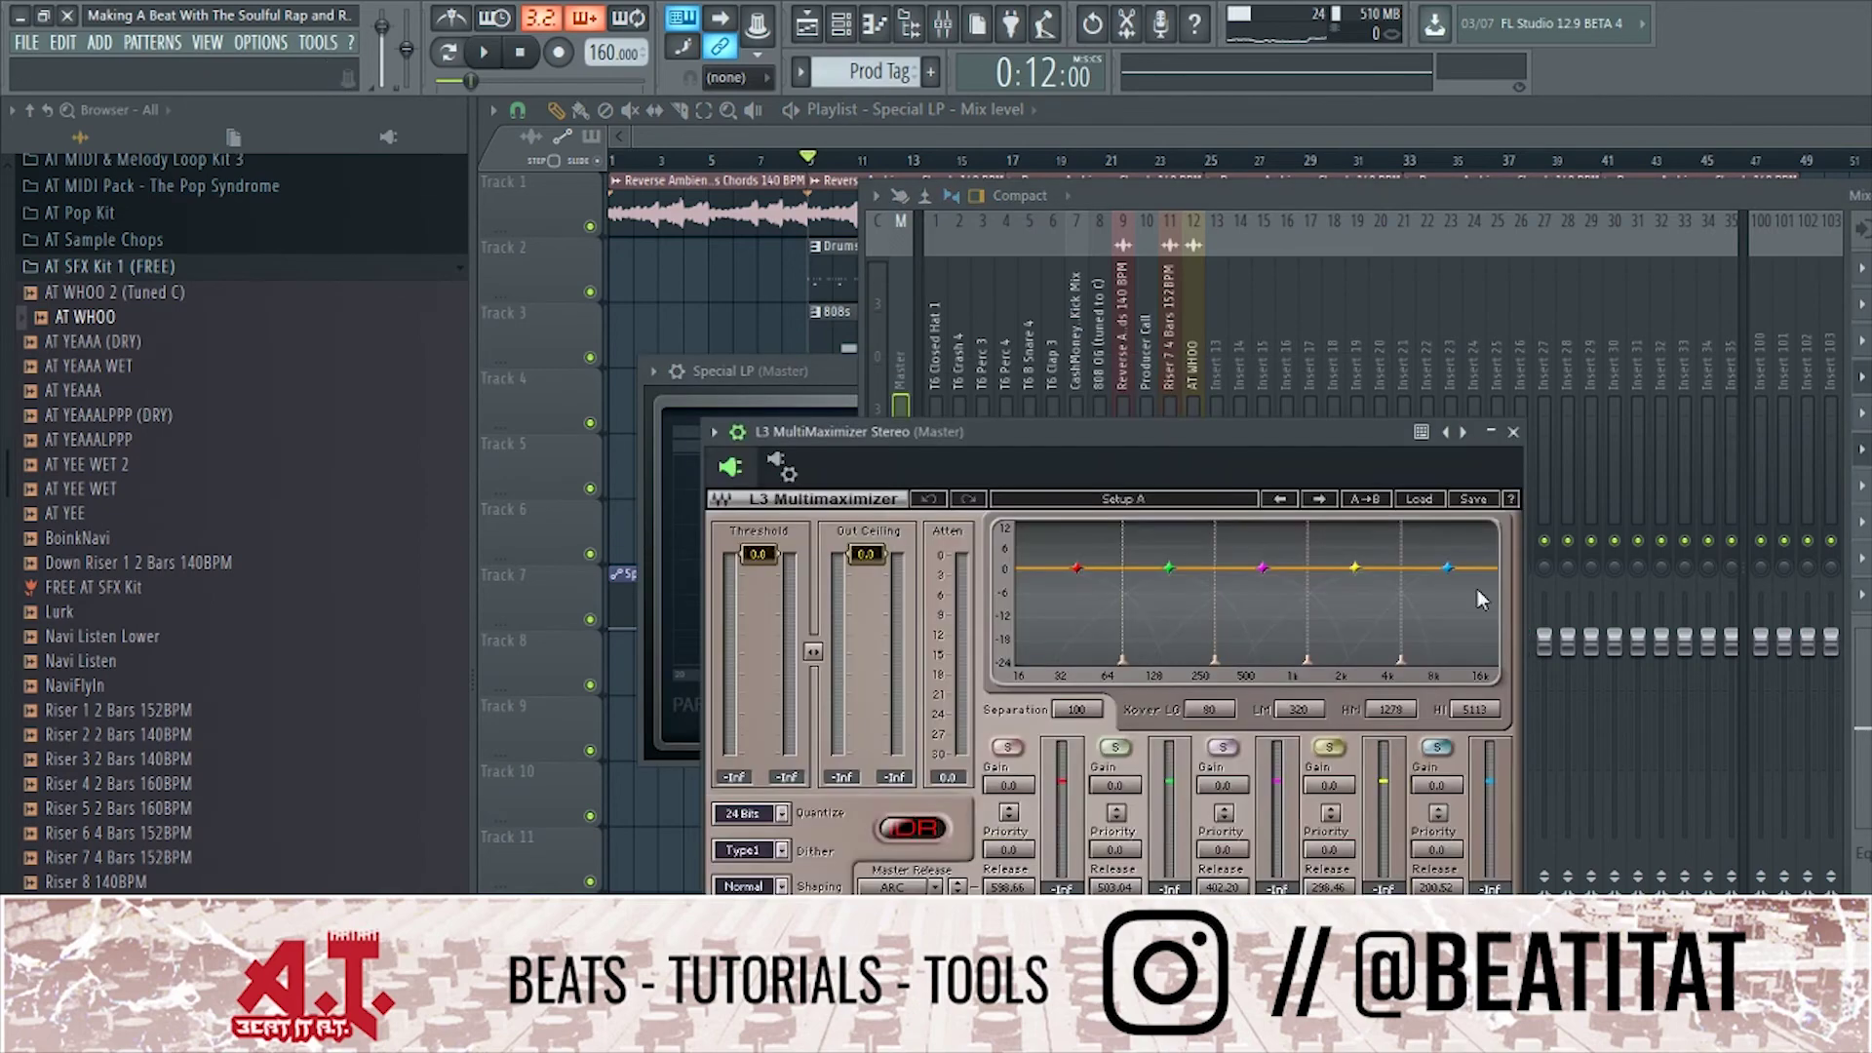
drag(815, 648, 815, 662)
key(space)
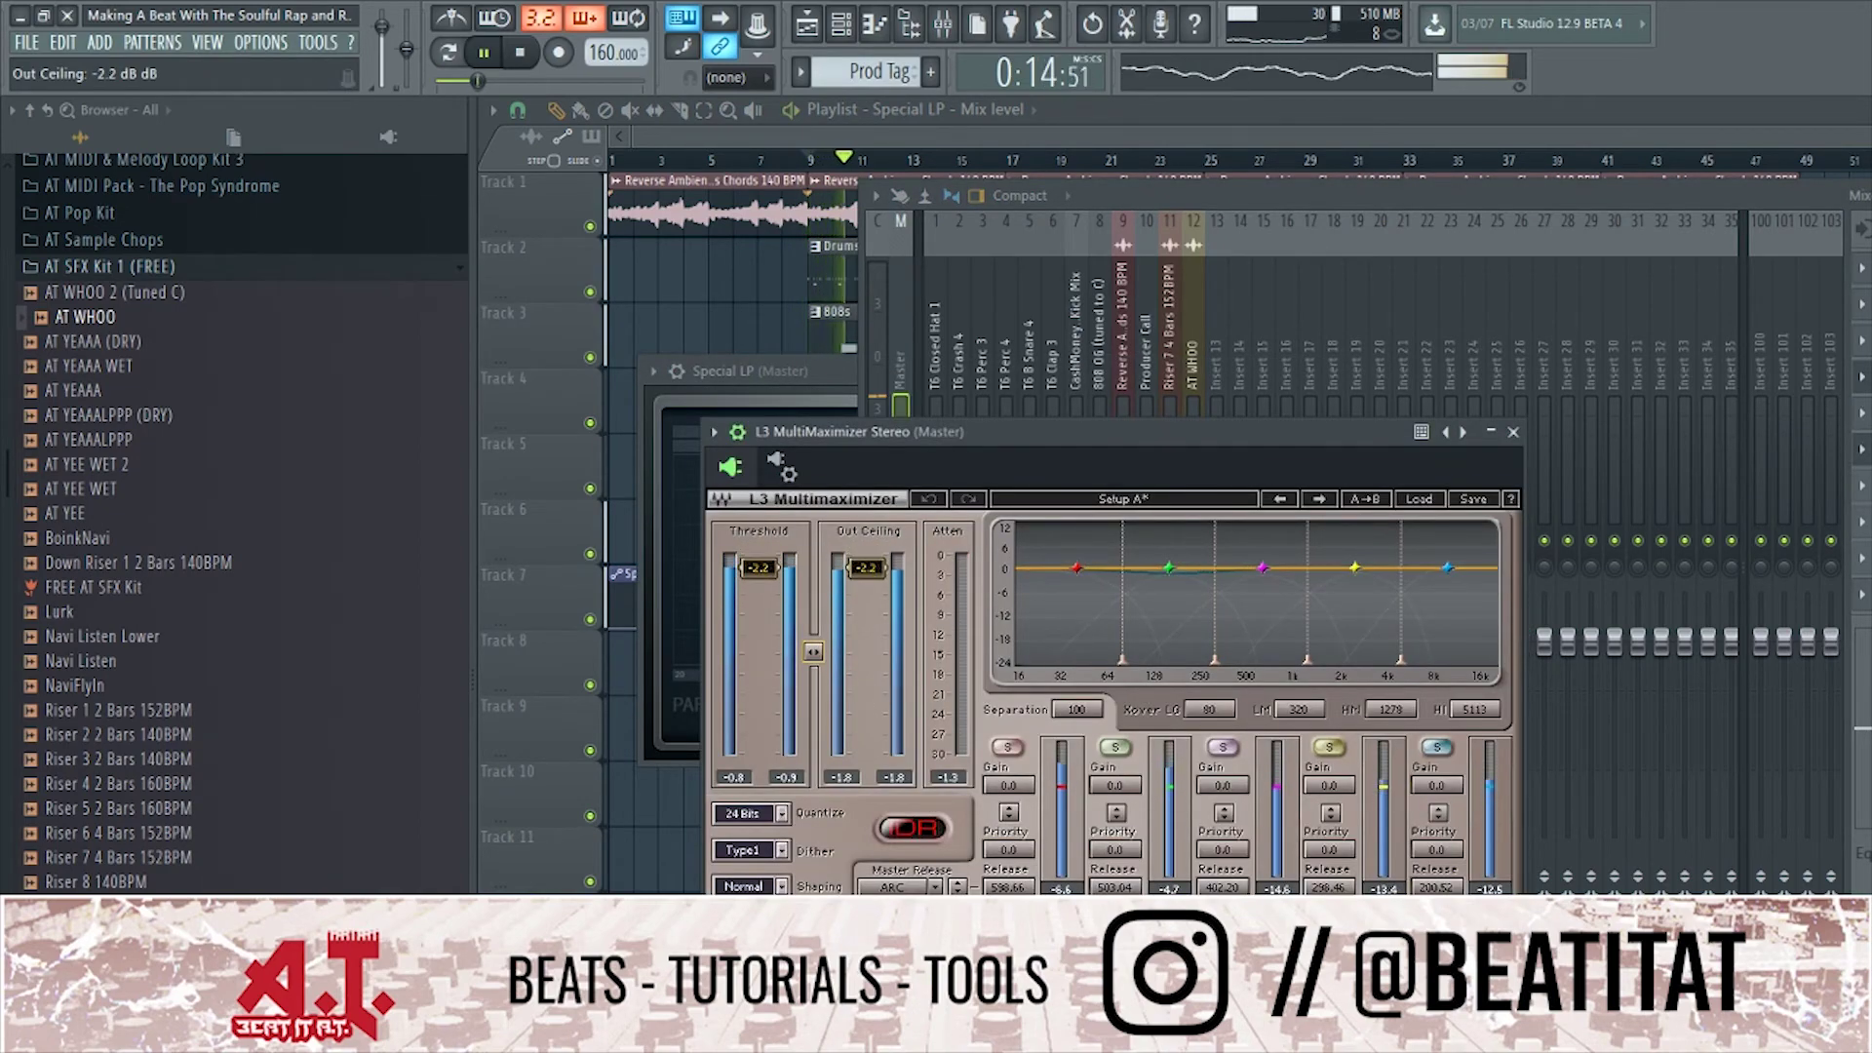
drag(815, 651, 815, 655)
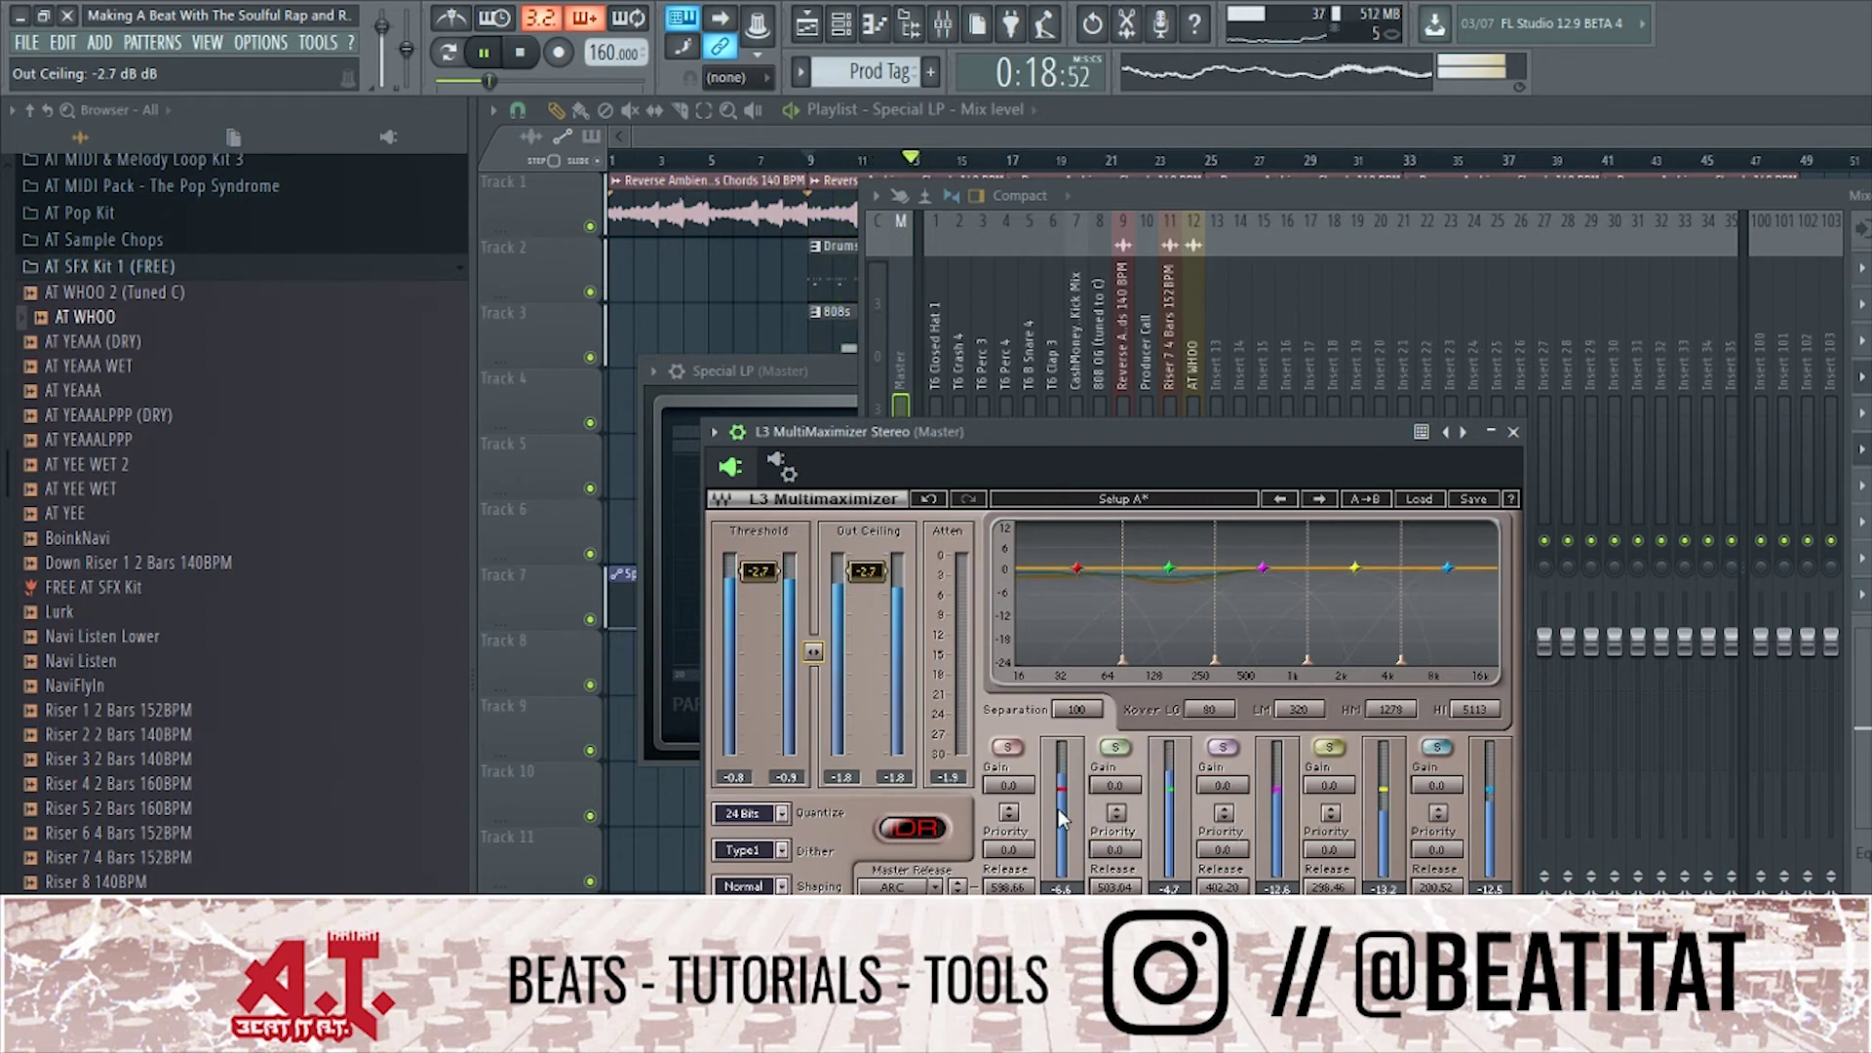
drag(1115, 785, 1114, 790)
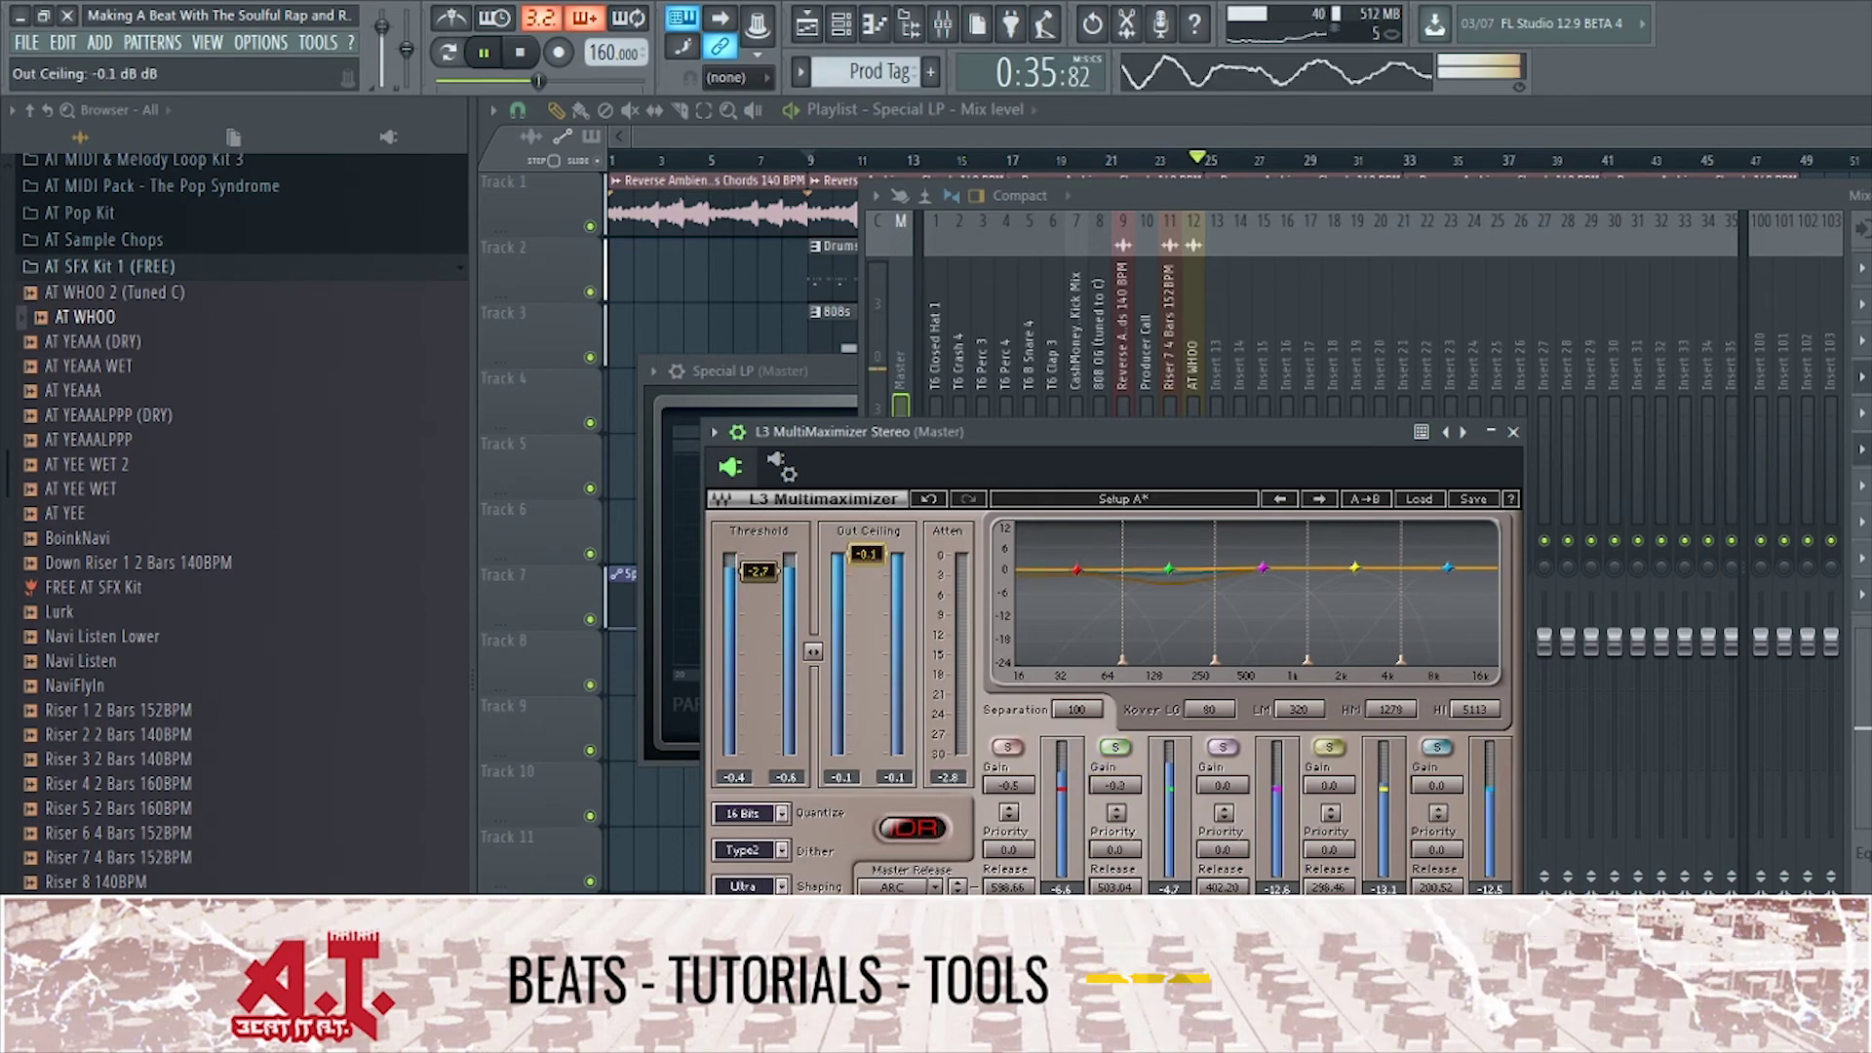
click(1512, 431)
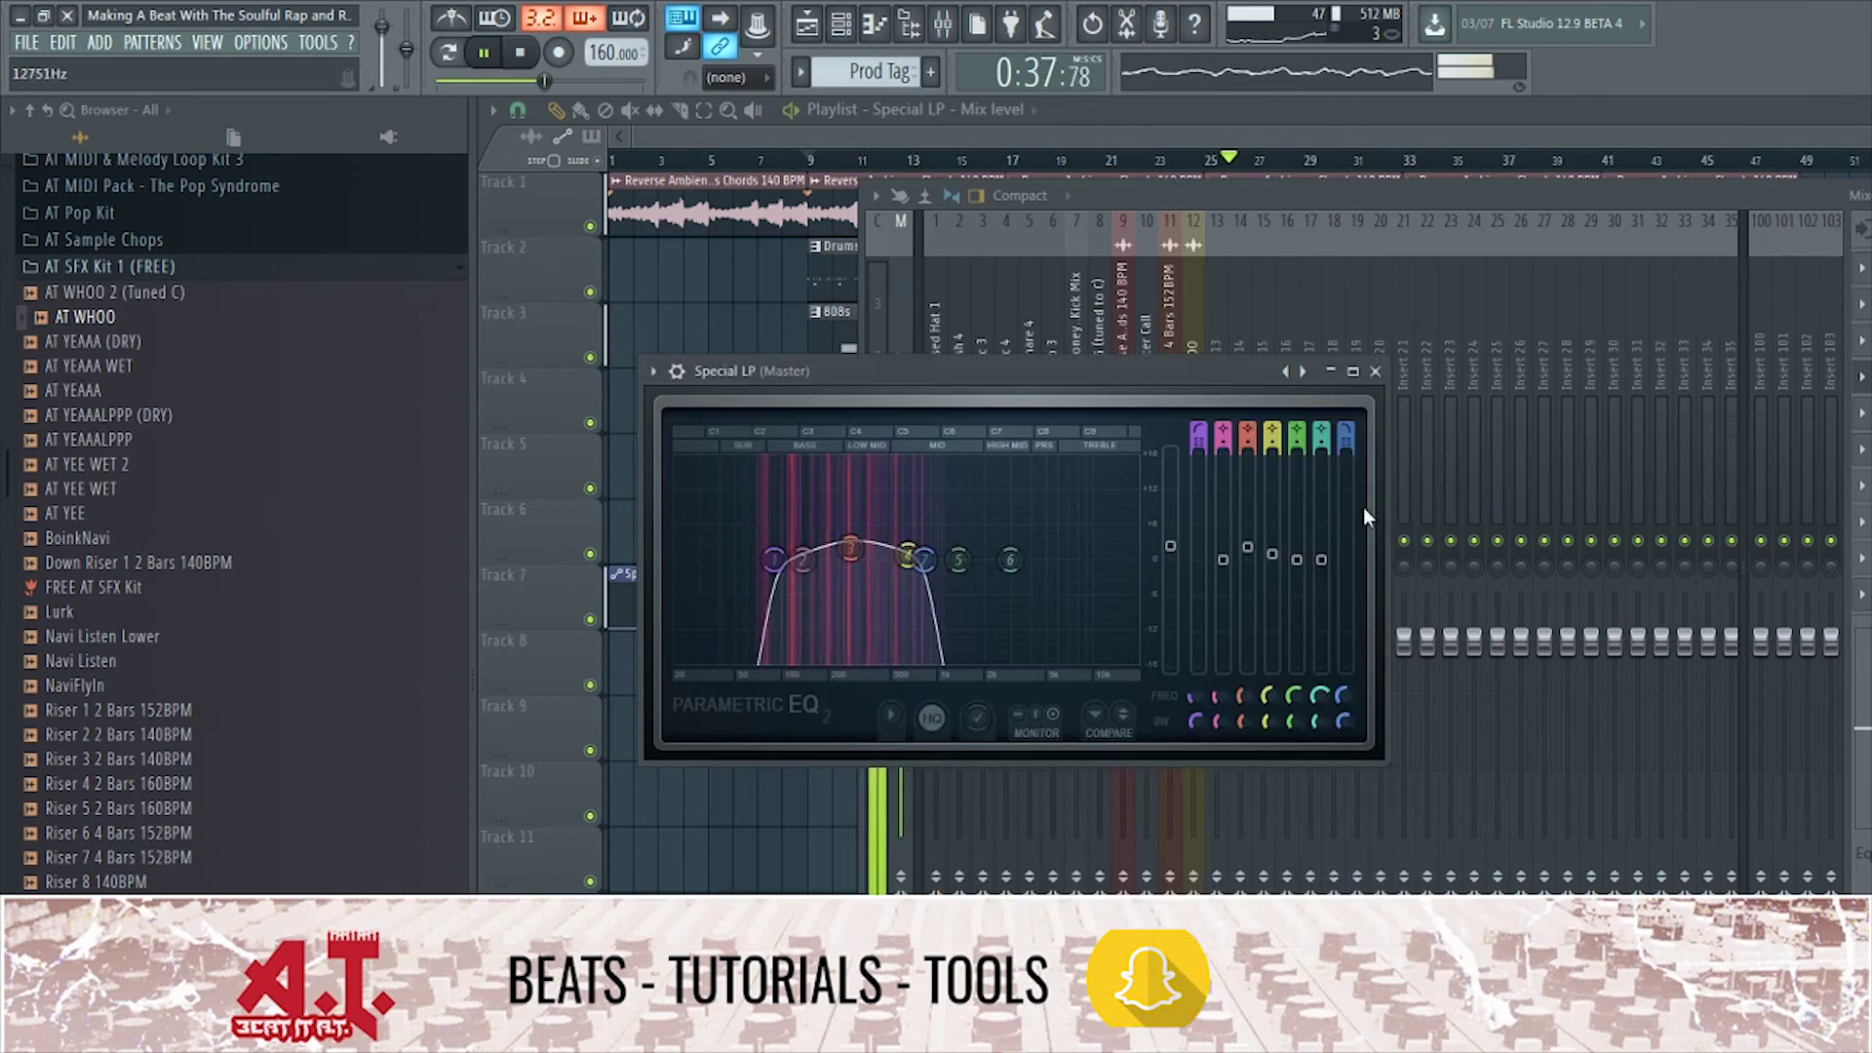
click(1345, 390)
key(F9)
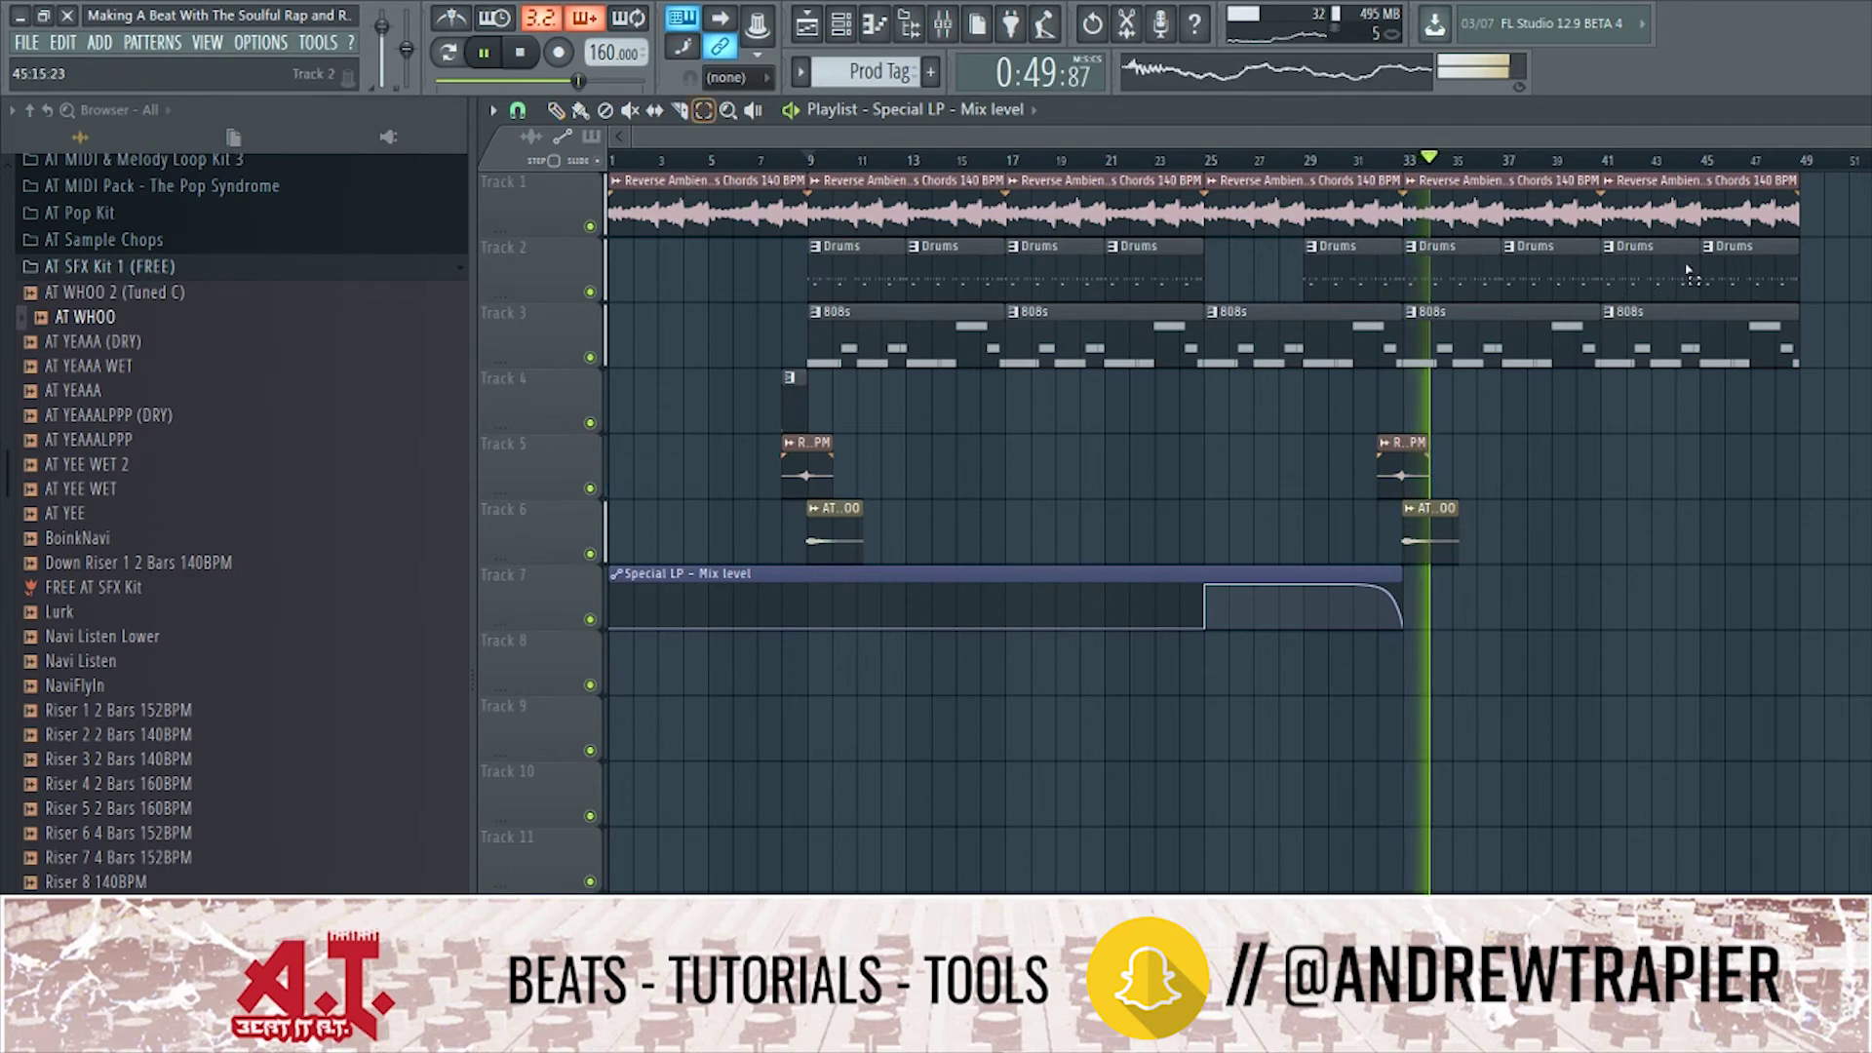
Extend the arrangement with a #2 variation of the bells loop on an inserted Track 2 at bars 49 to 65, and play from the start.
ctrl+click(1697, 209)
right_click(558, 273)
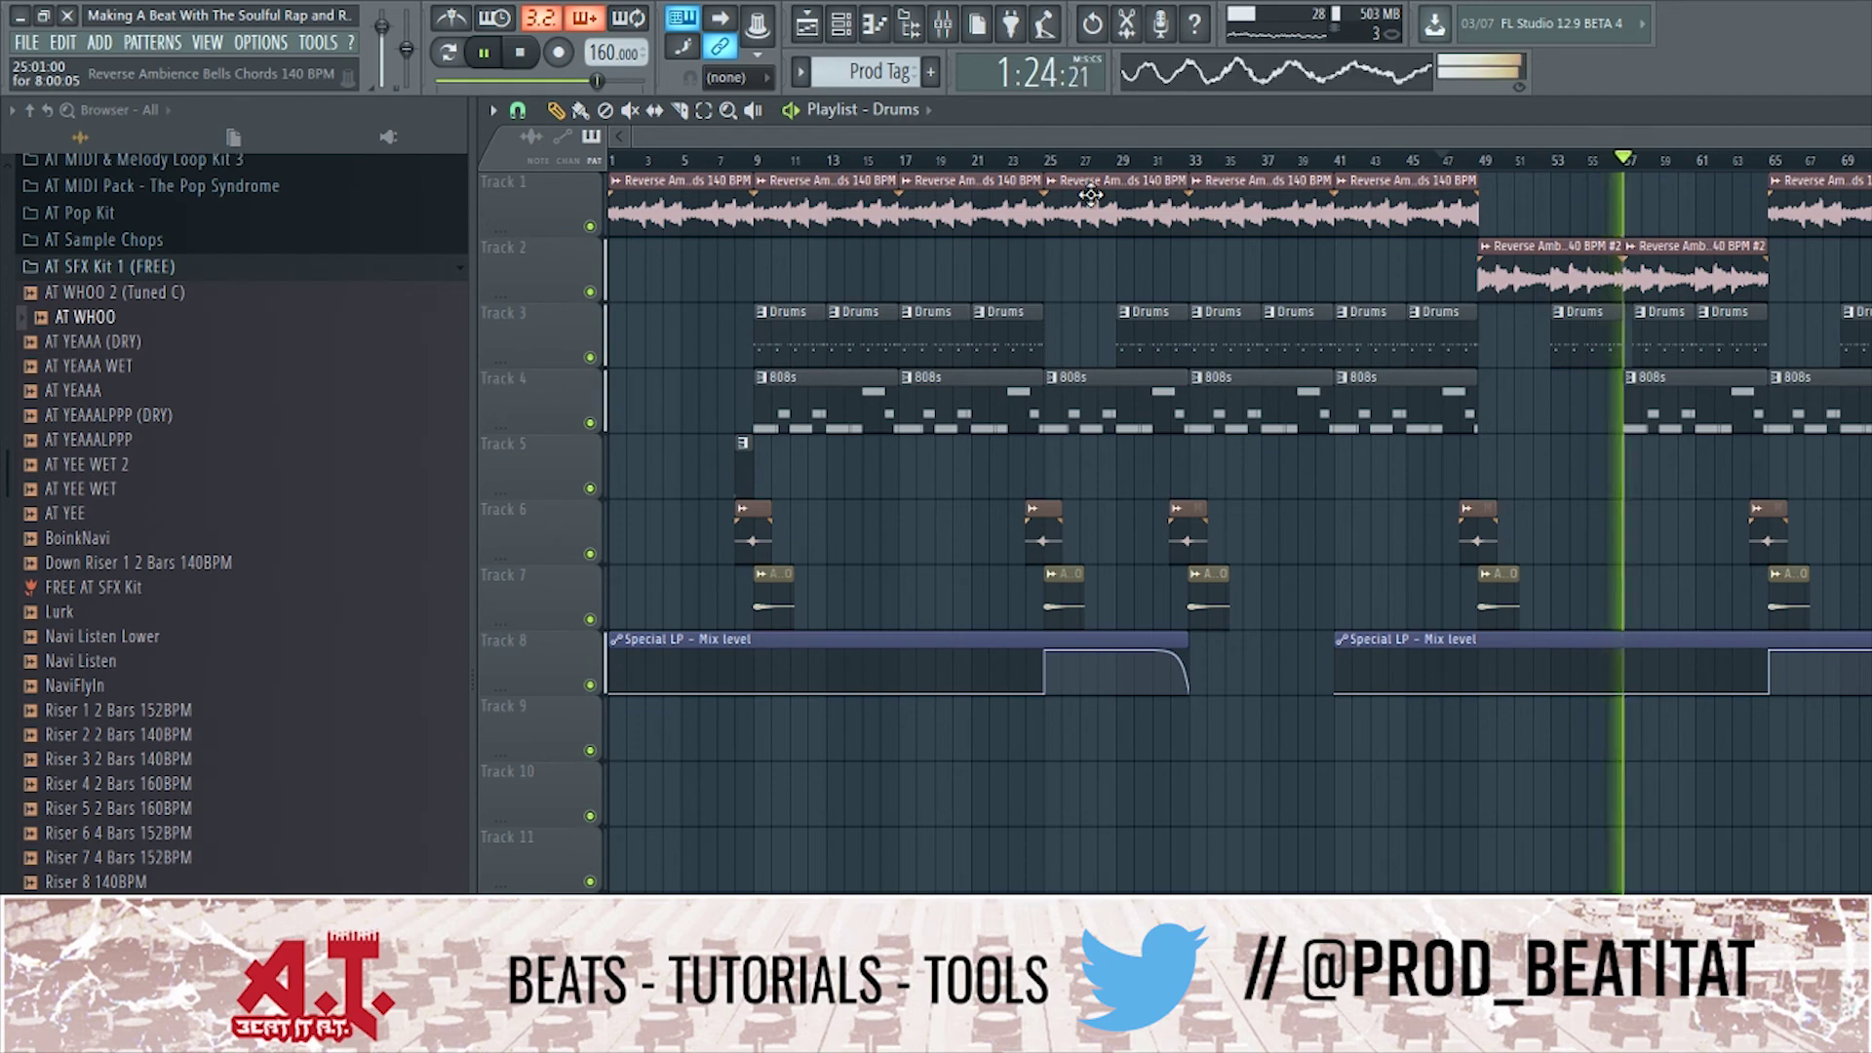
click(527, 51)
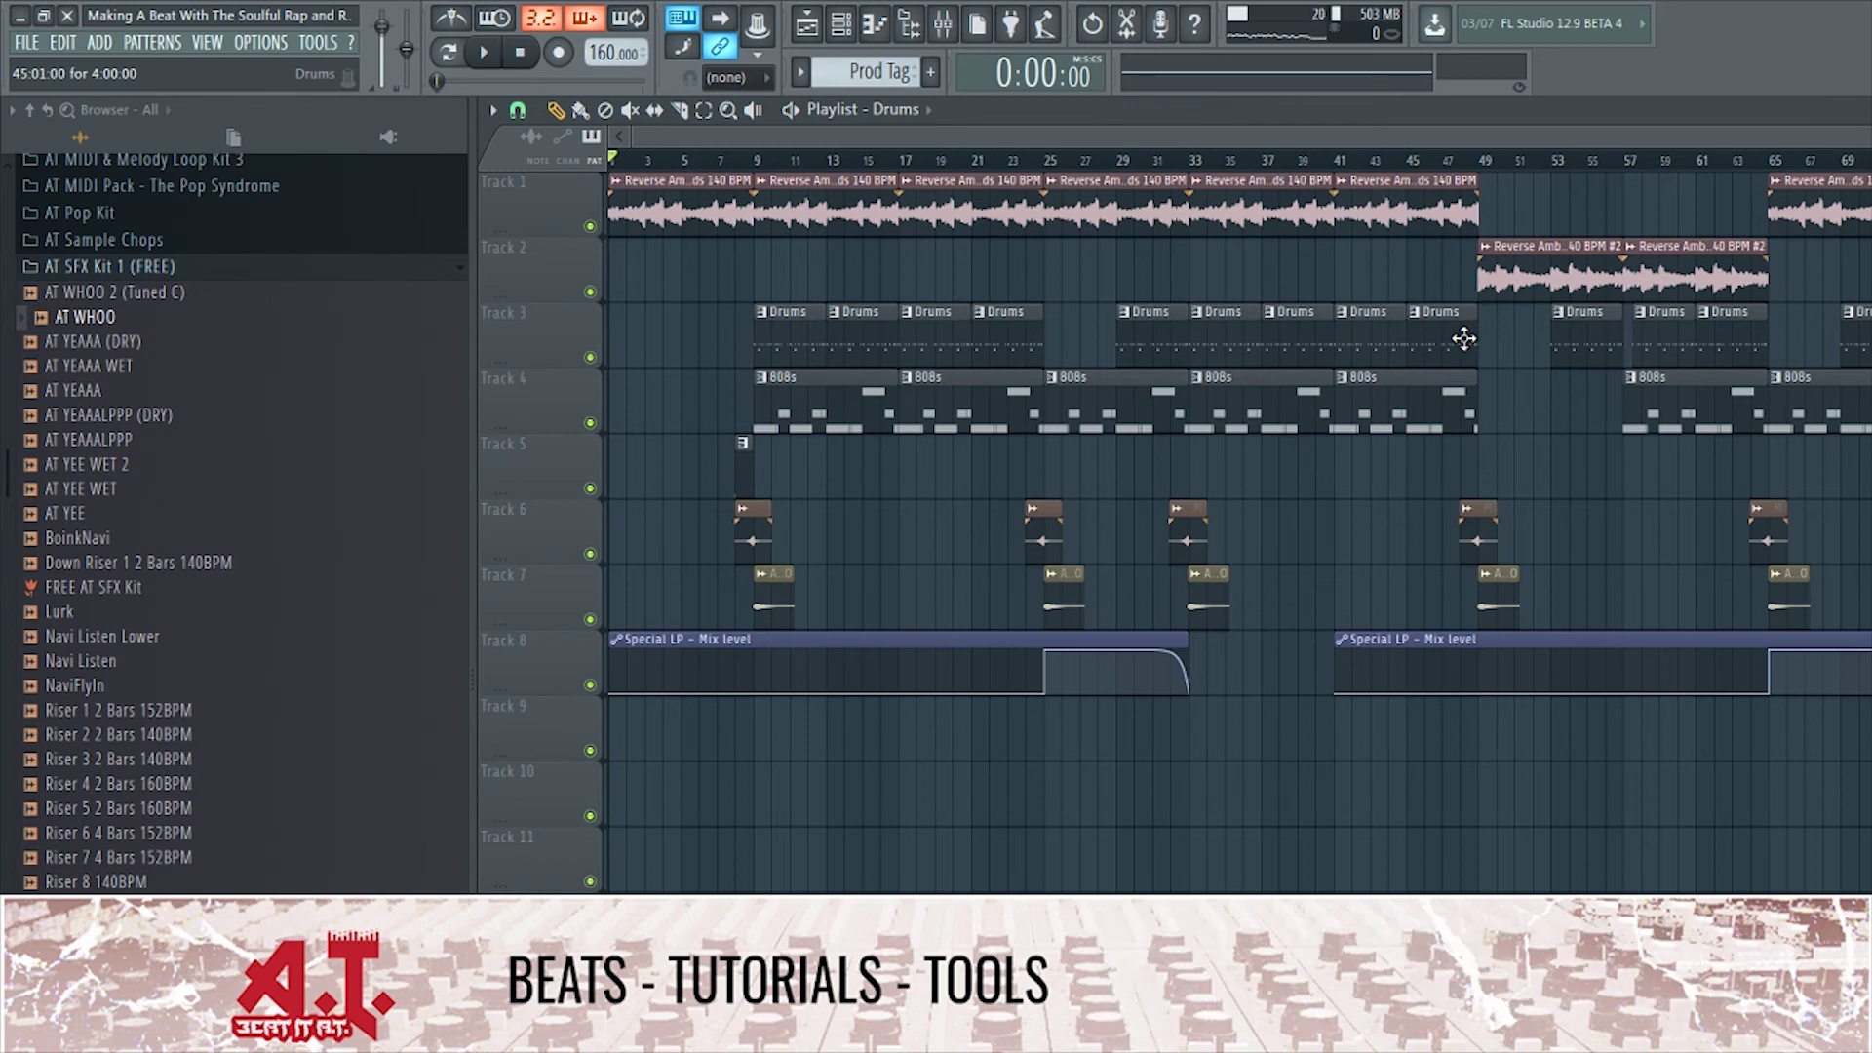
key(space)
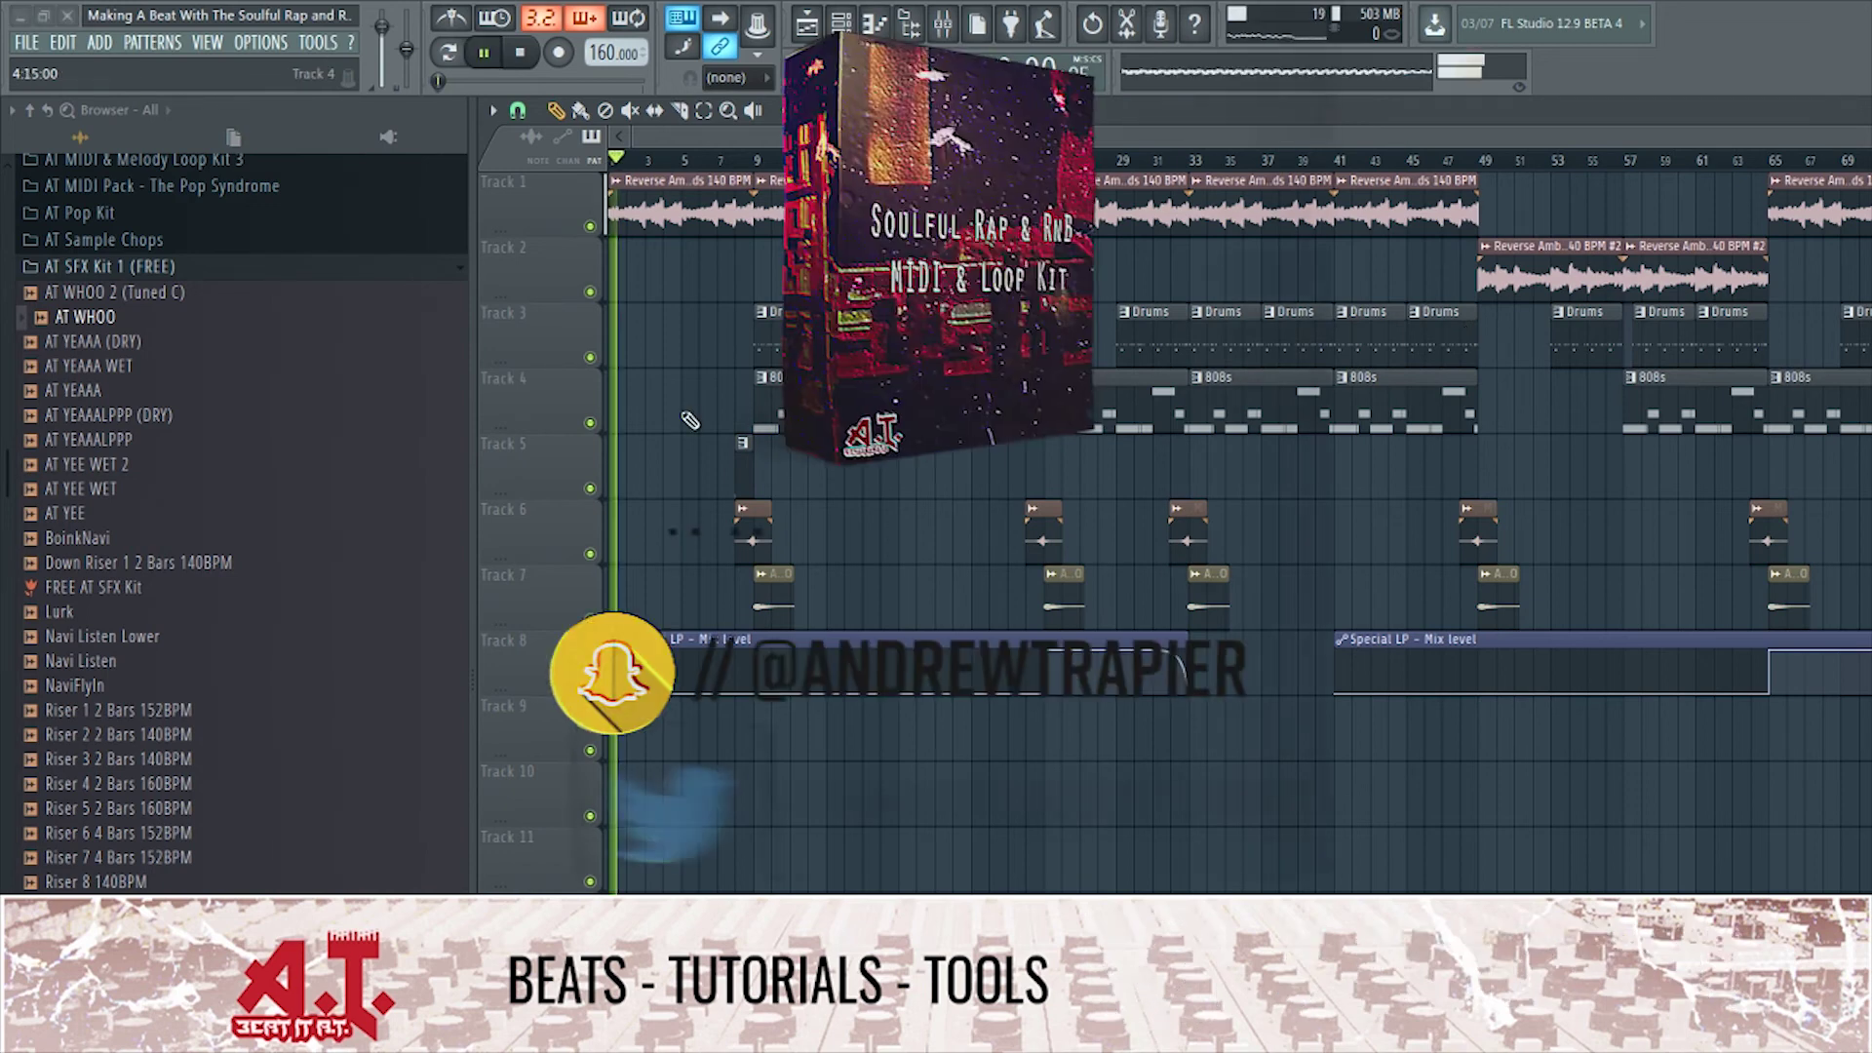